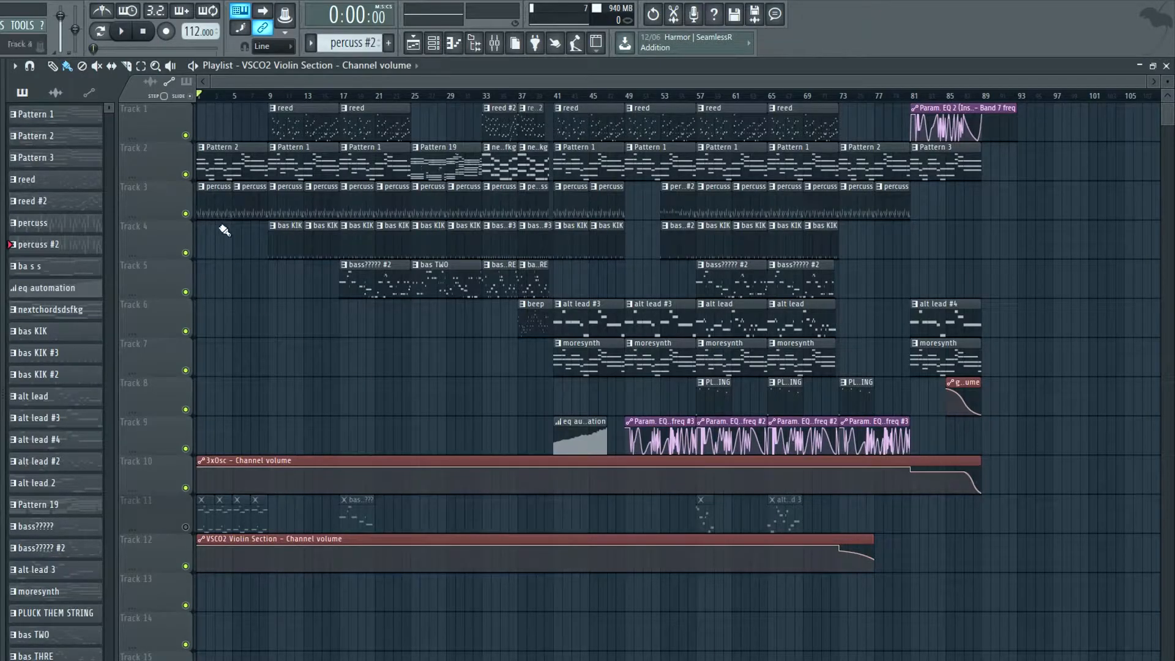
Play the bass????? #2 pattern and open the 3xOsc #3 synth that produces its sound.
click(372, 285)
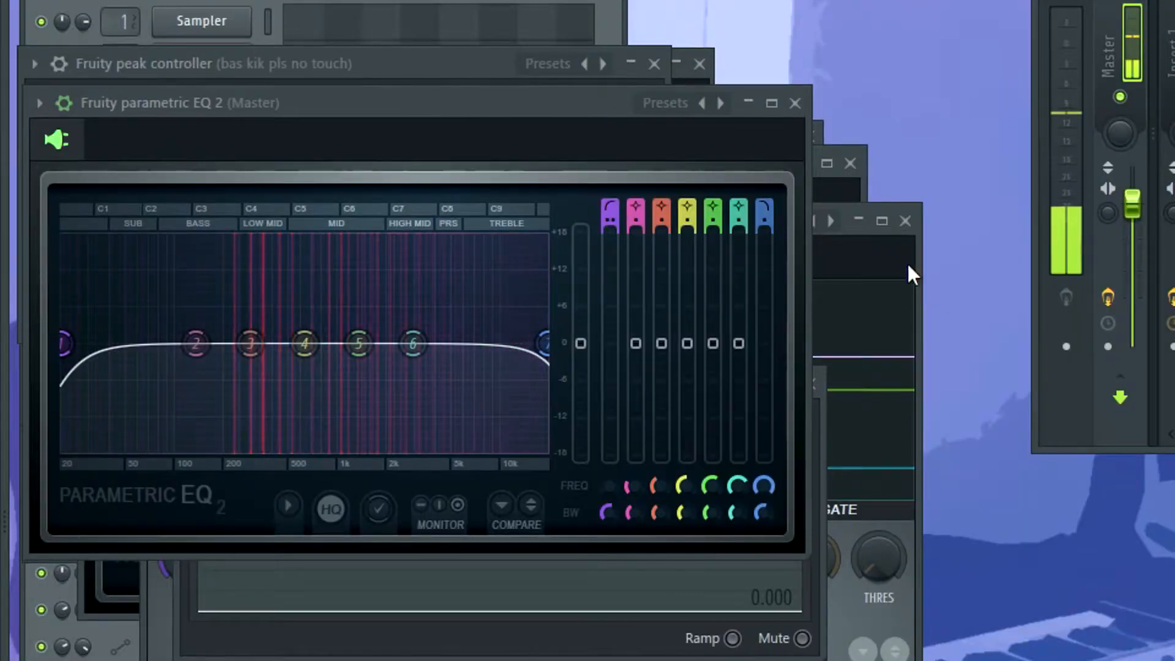
click(413, 2)
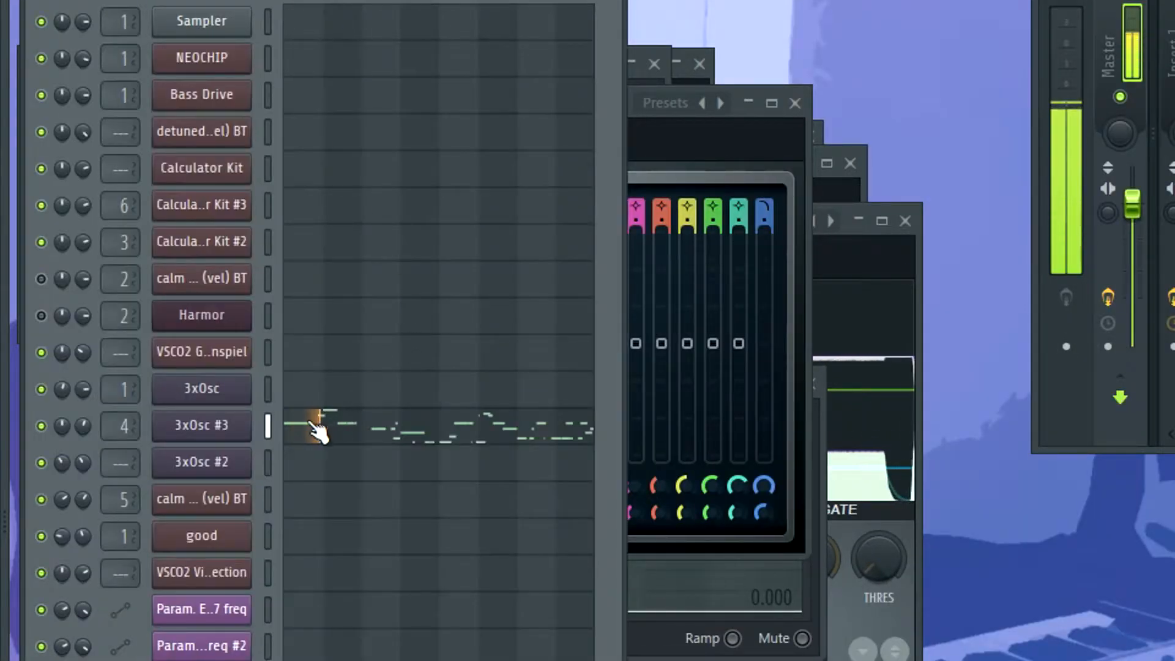
click(220, 428)
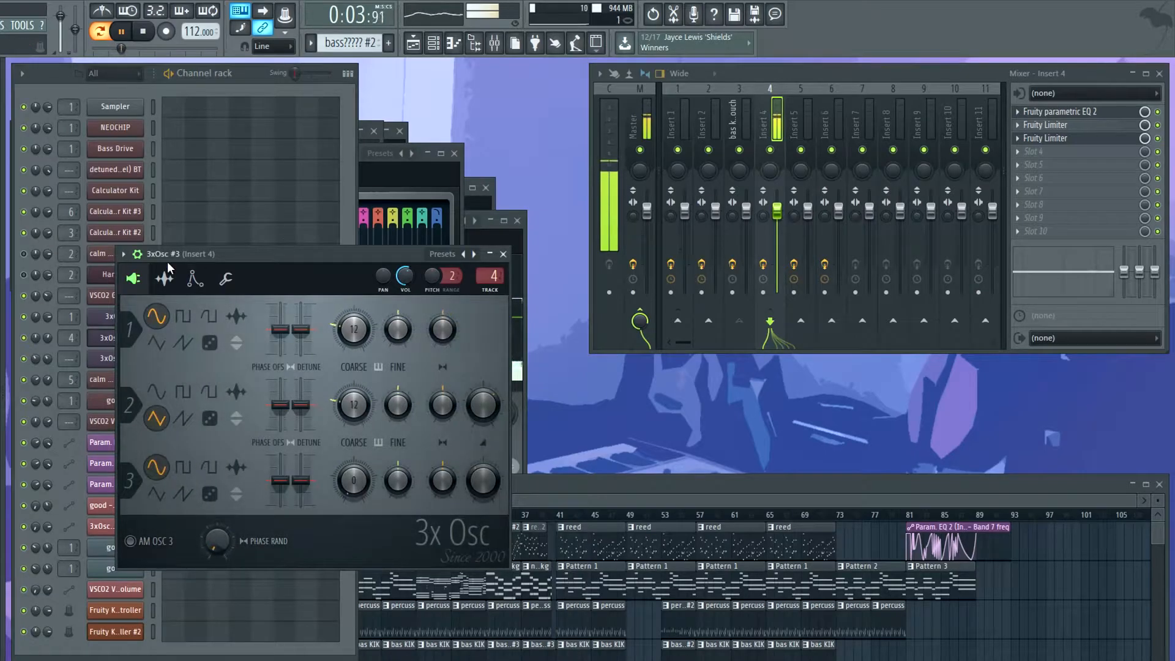
key(space)
Play the song from bar 57 in the maximized playlist and return the playhead to the start.
double_click(1030, 481)
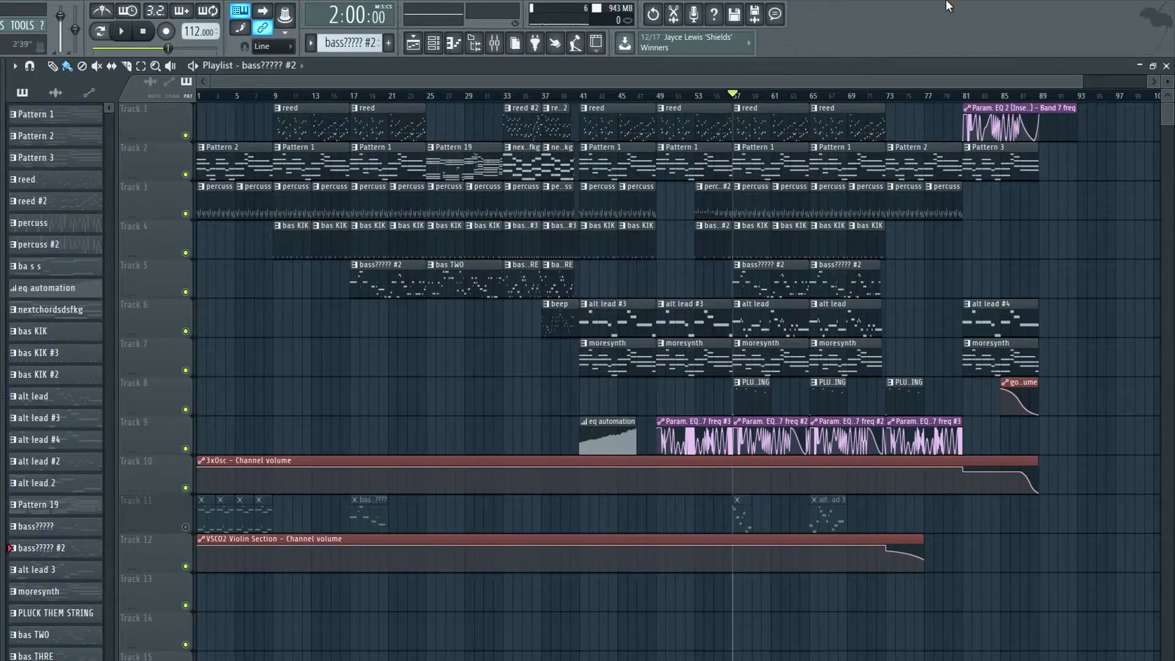
key(space)
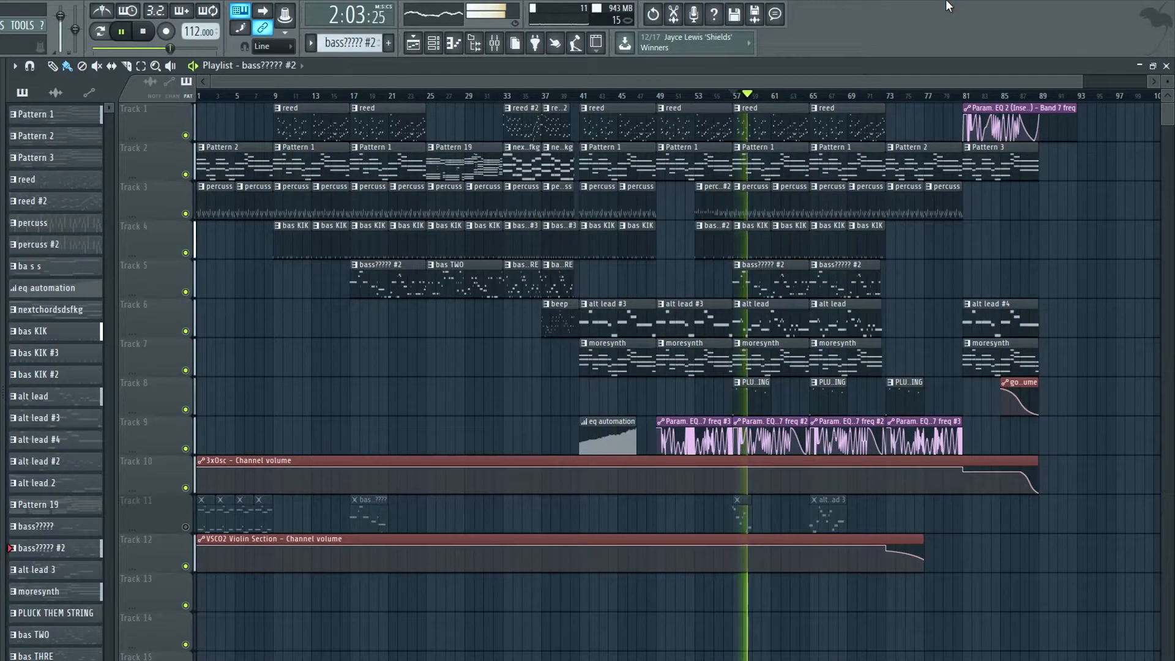
key(space)
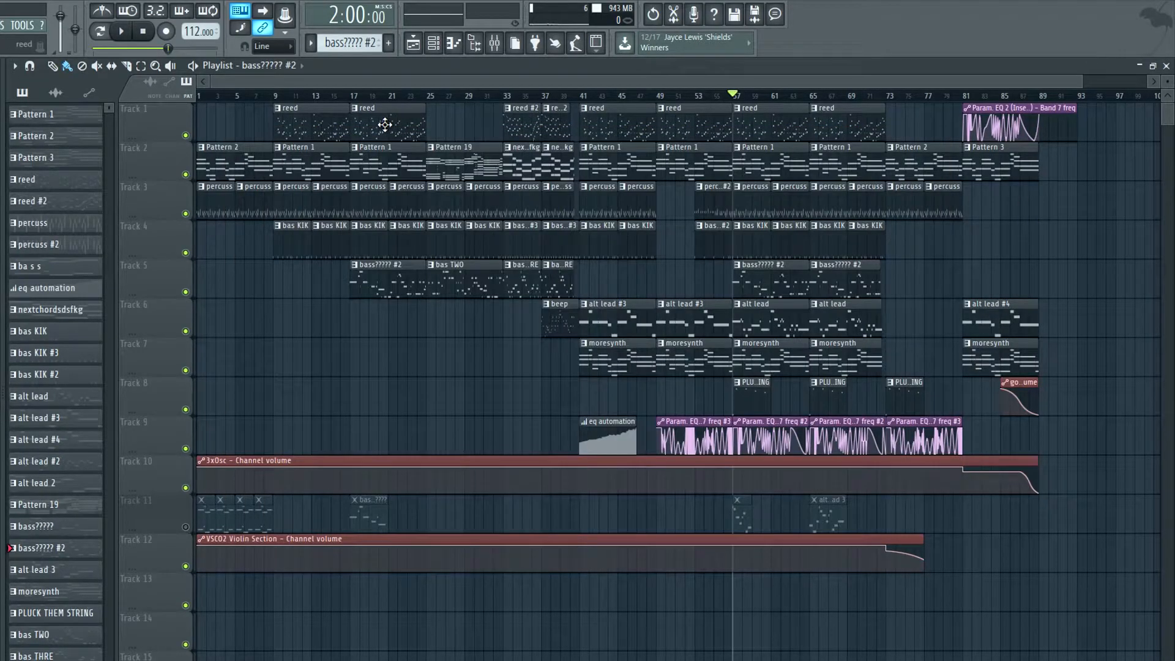
click(255, 96)
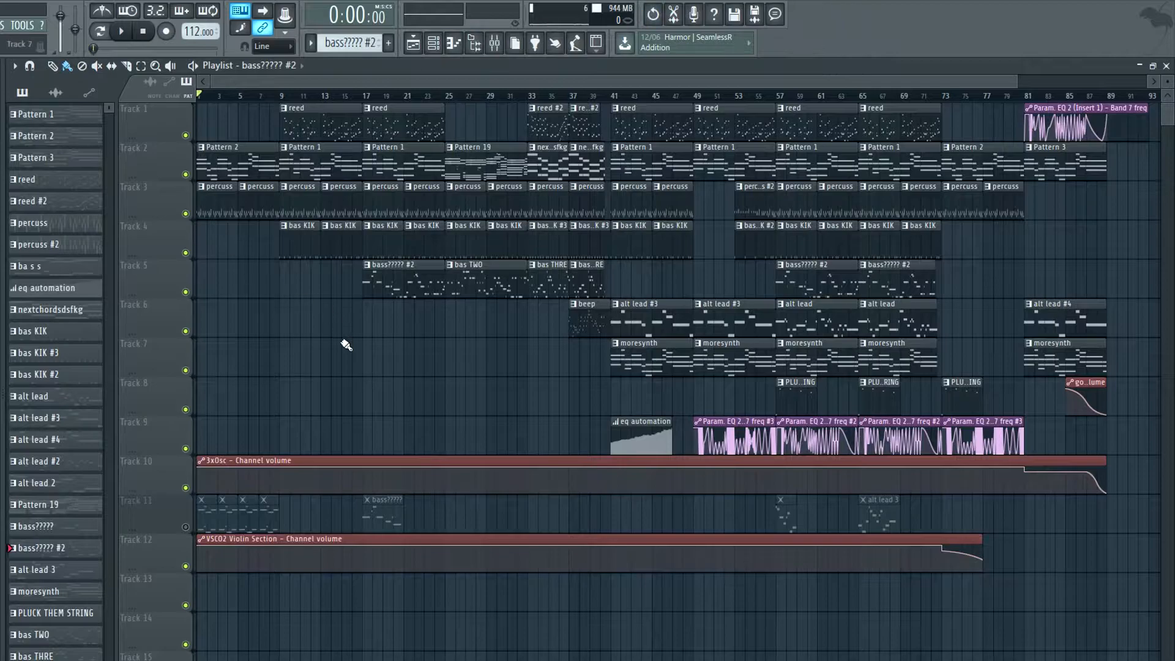
Open the NEOCHIP synth used in the opening Pattern 2 and play the pattern.
scroll(230, 112, up, 3)
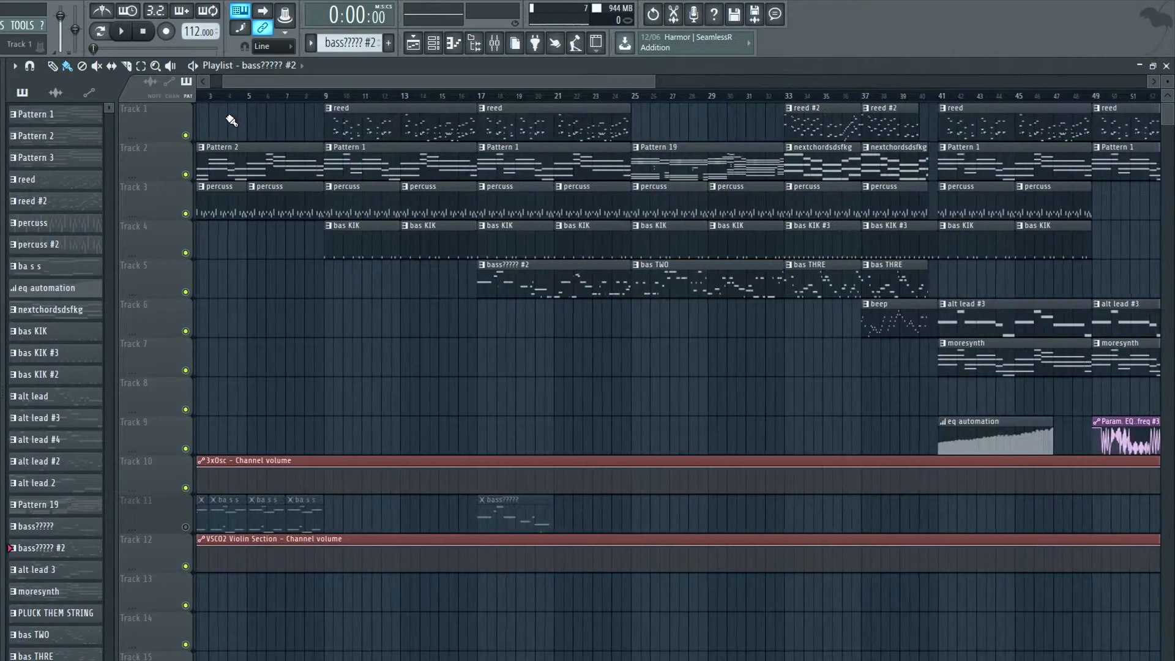
drag(402, 85, 274, 106)
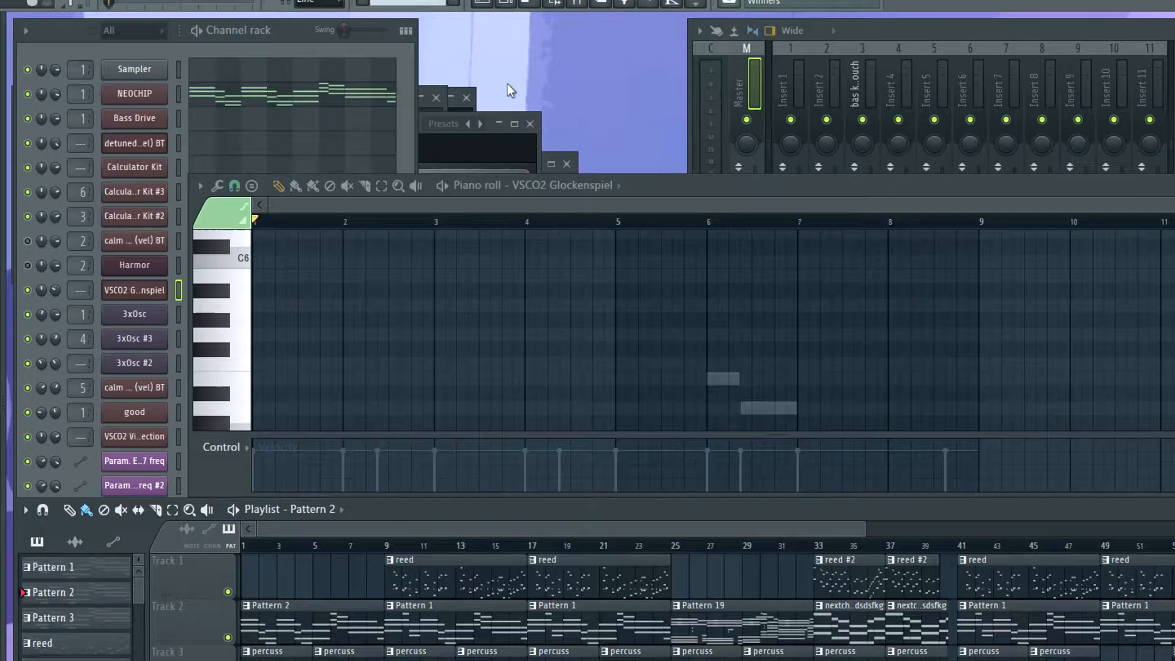
click(157, 95)
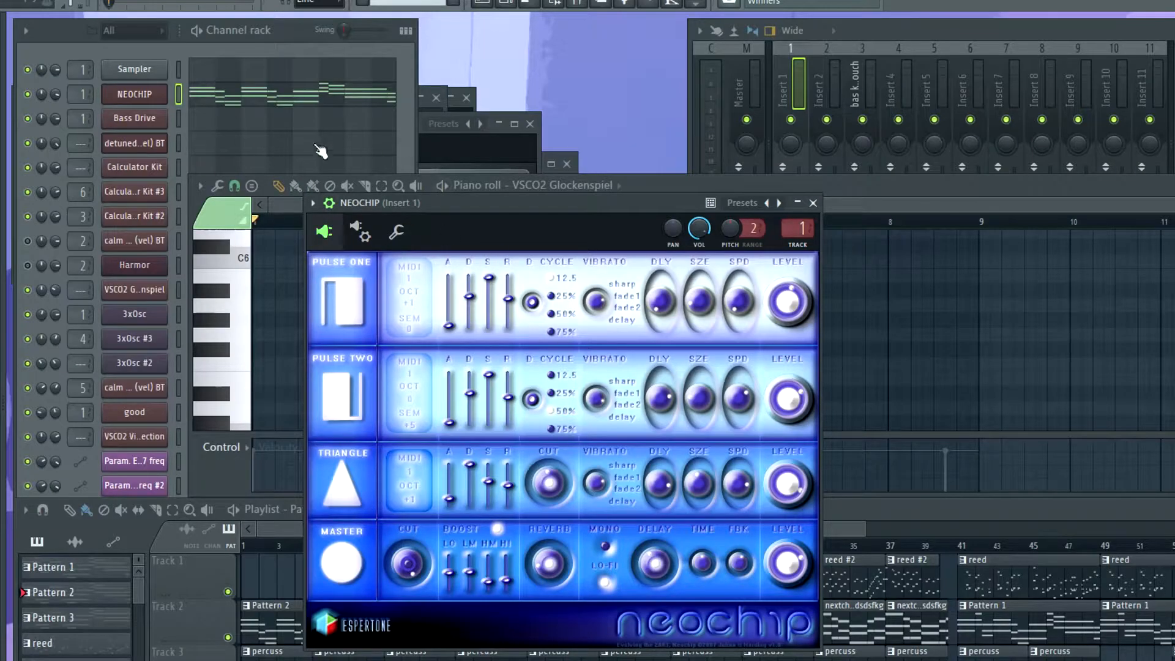
key(space)
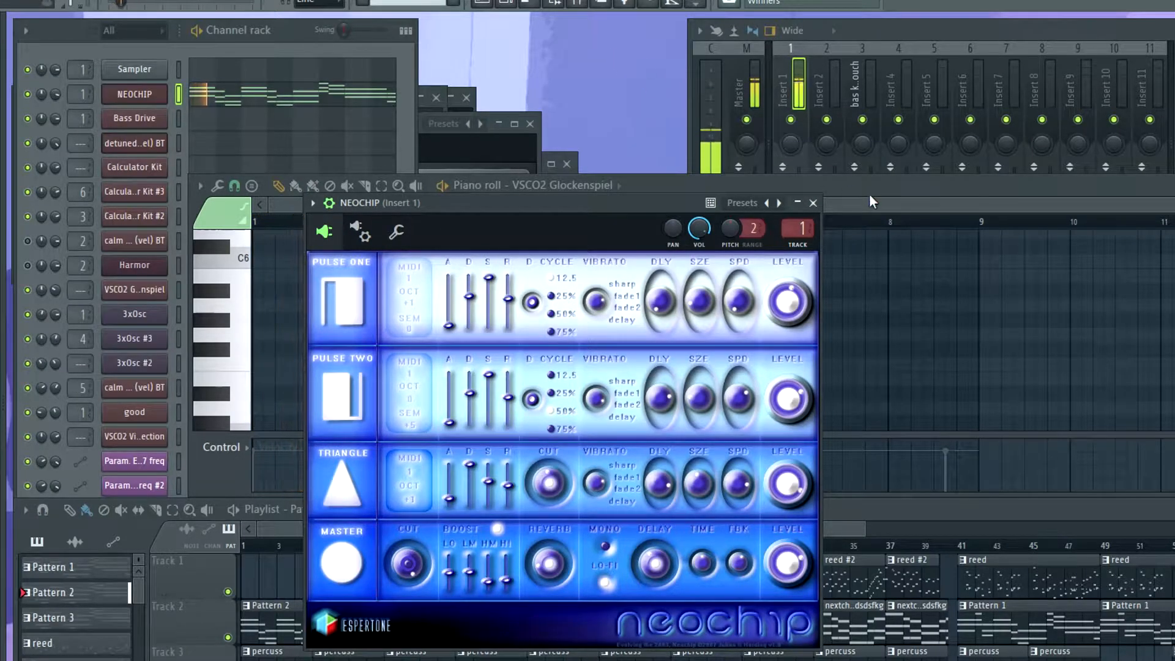
Look through NEOCHIP's preset list, including Castle Dark, and bring its piano roll forward.
click(872, 202)
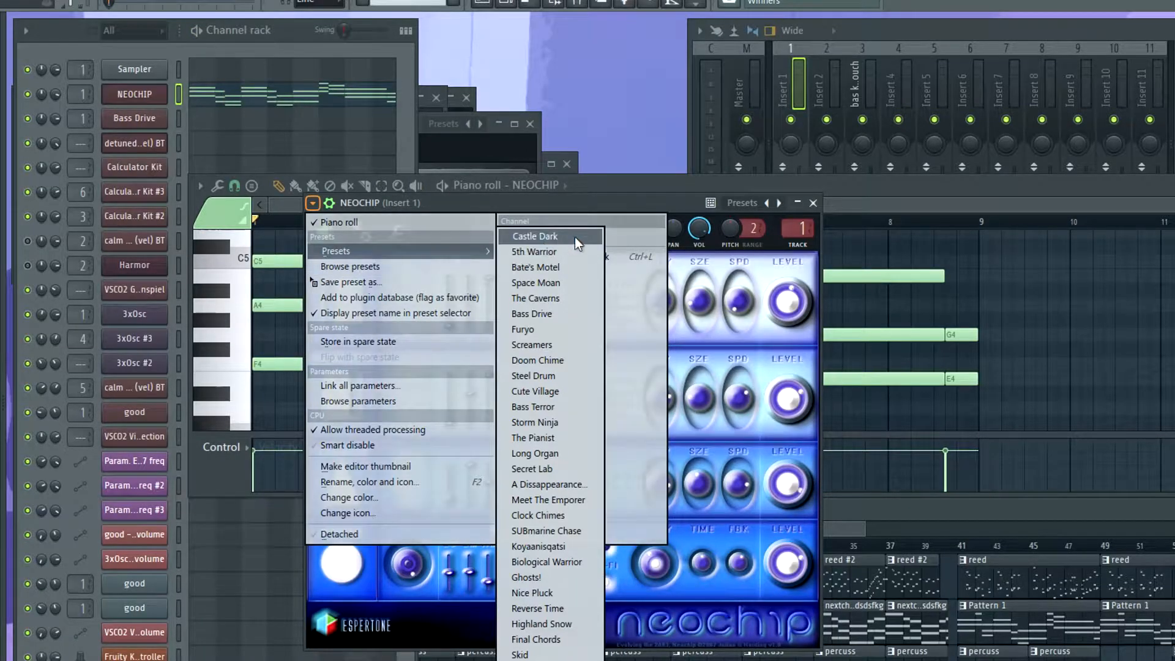
click(575, 237)
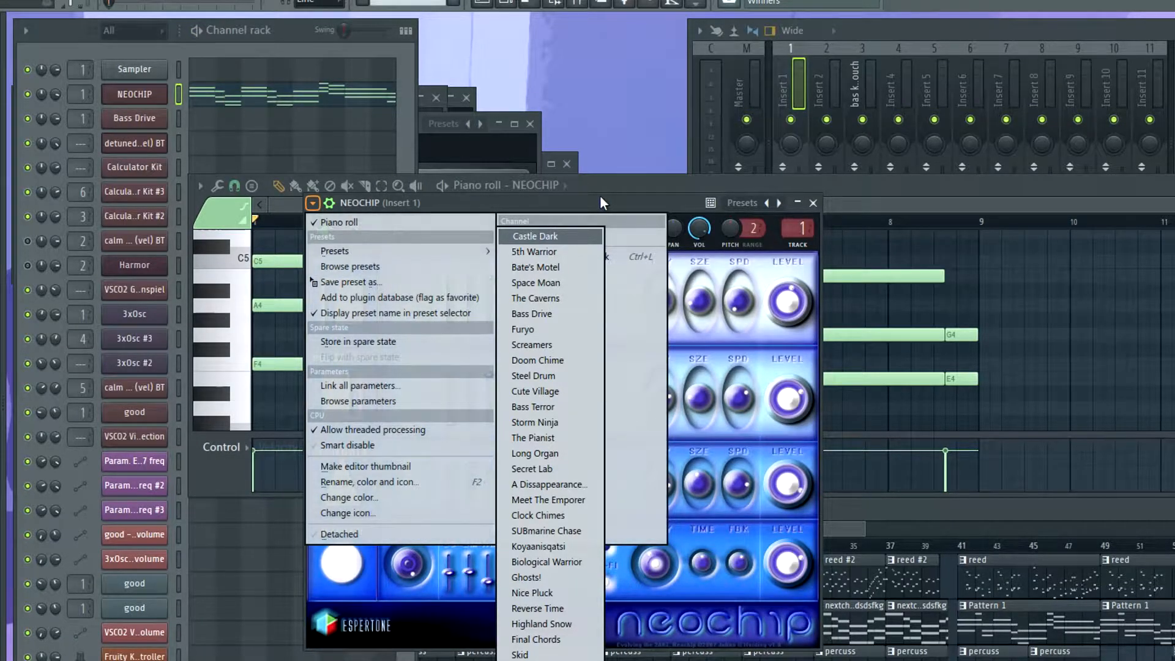
click(900, 202)
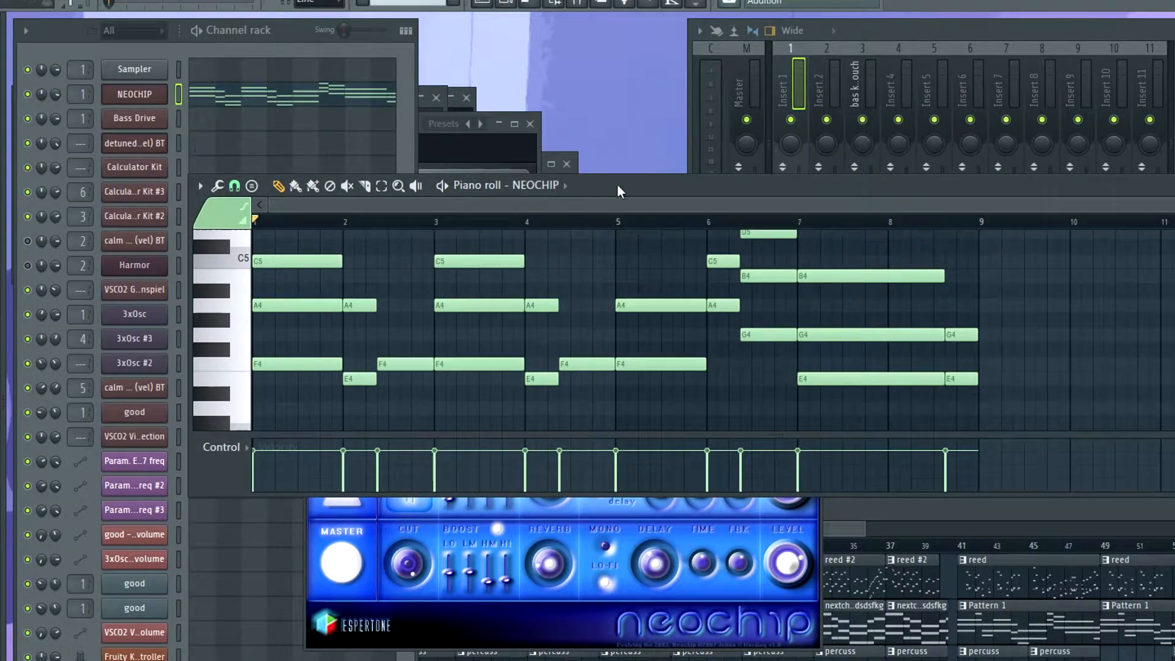
Examine the low and high chord notes of Pattern 2 in the NEOCHIP piano roll.
scroll(761, 351, up, 3)
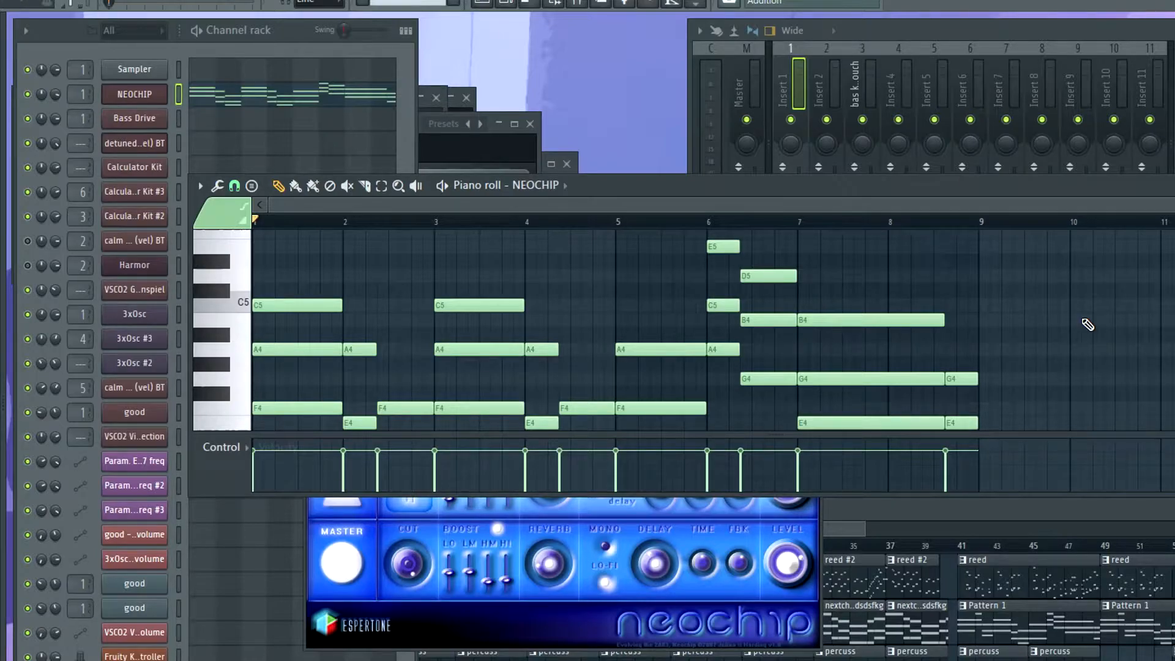
scroll(385, 291, down, 3)
scroll(363, 327, up, 2)
scroll(330, 262, down, 2)
scroll(491, 307, down, 3)
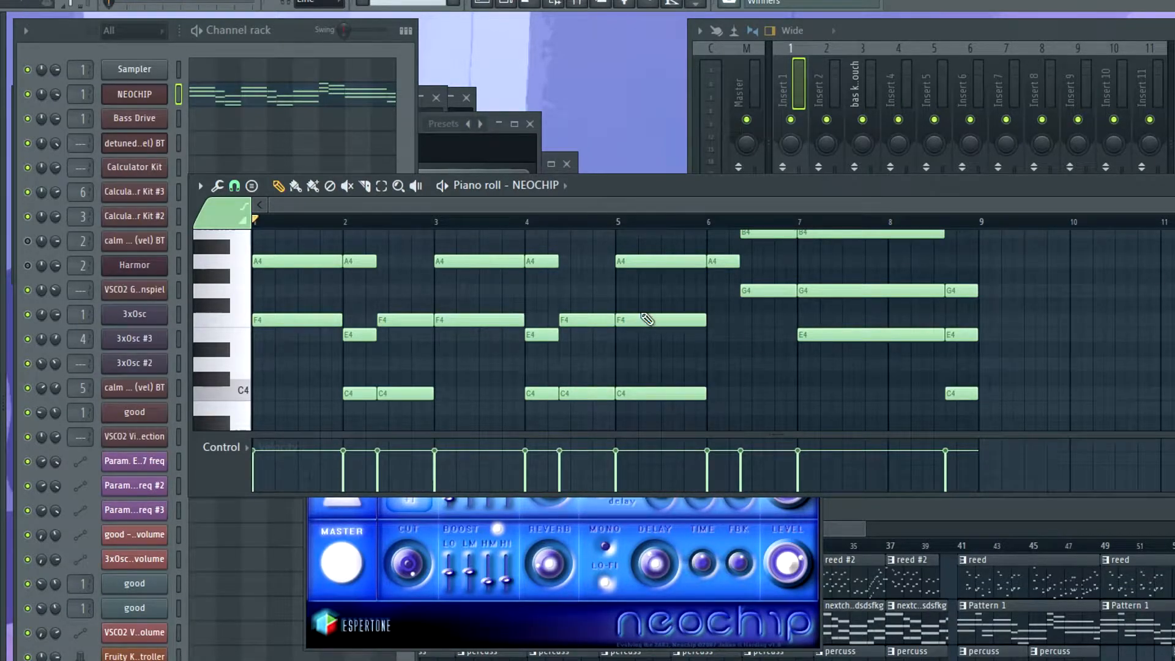
scroll(525, 297, up, 2)
scroll(533, 301, down, 1)
scroll(724, 336, up, 1)
scroll(496, 385, down, 1)
scroll(477, 336, down, 1)
scroll(461, 319, up, 3)
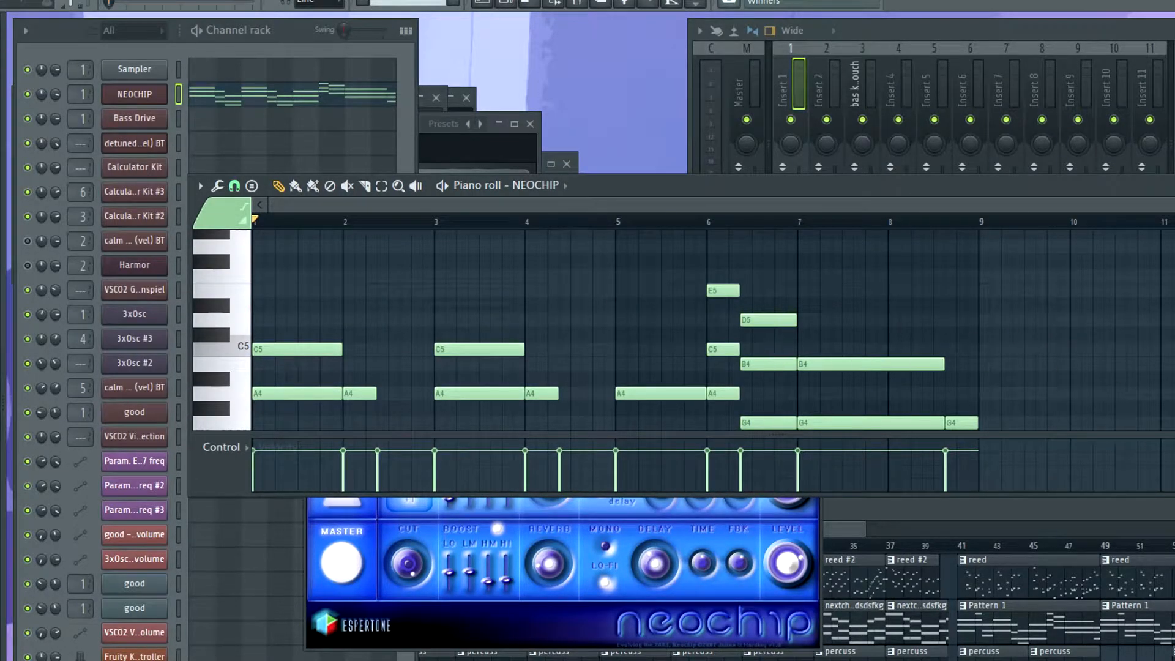
Open the Calculator Kit drum plugin used by the percuss pattern and look through its preset list.
click(830, 532)
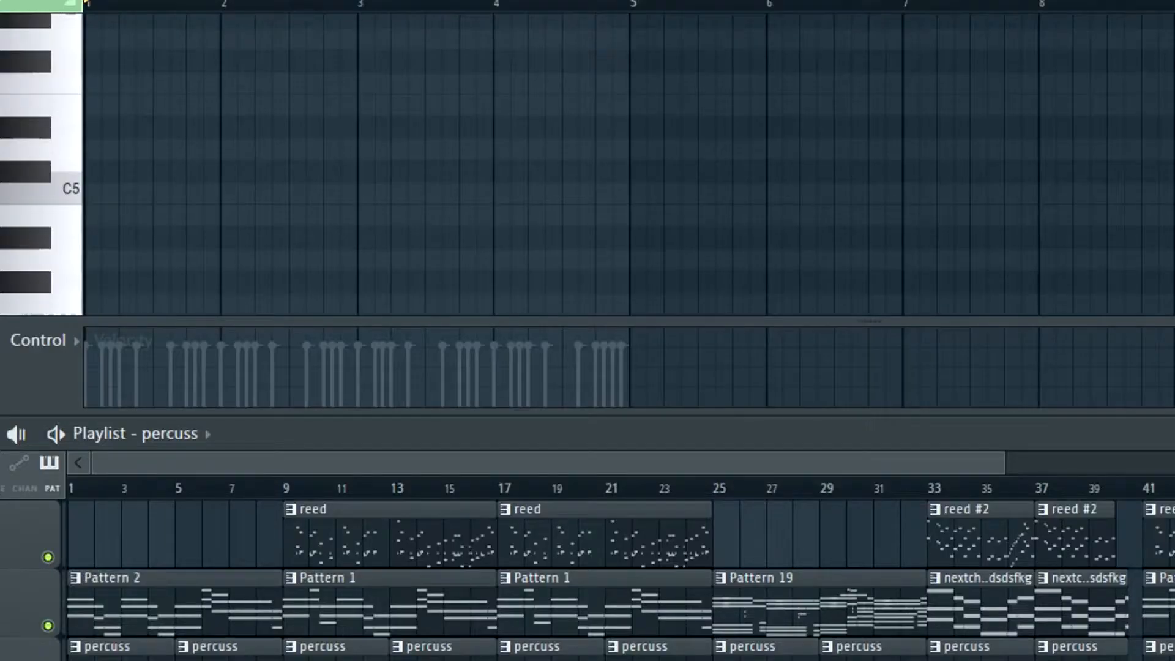
click(40, 4)
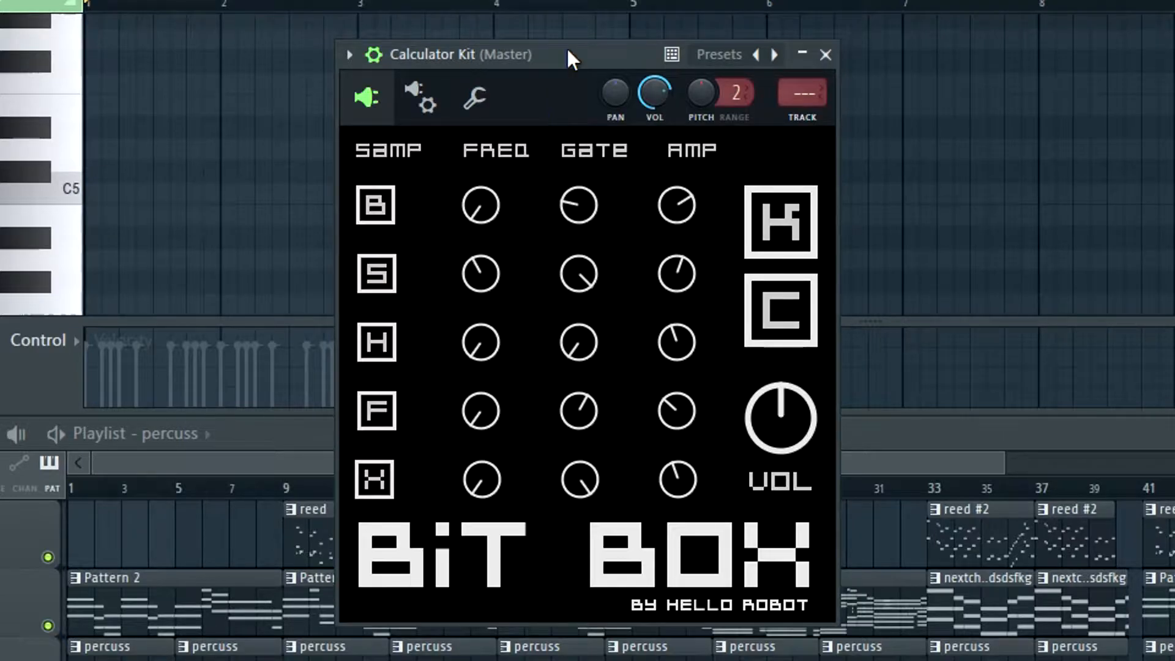
click(349, 54)
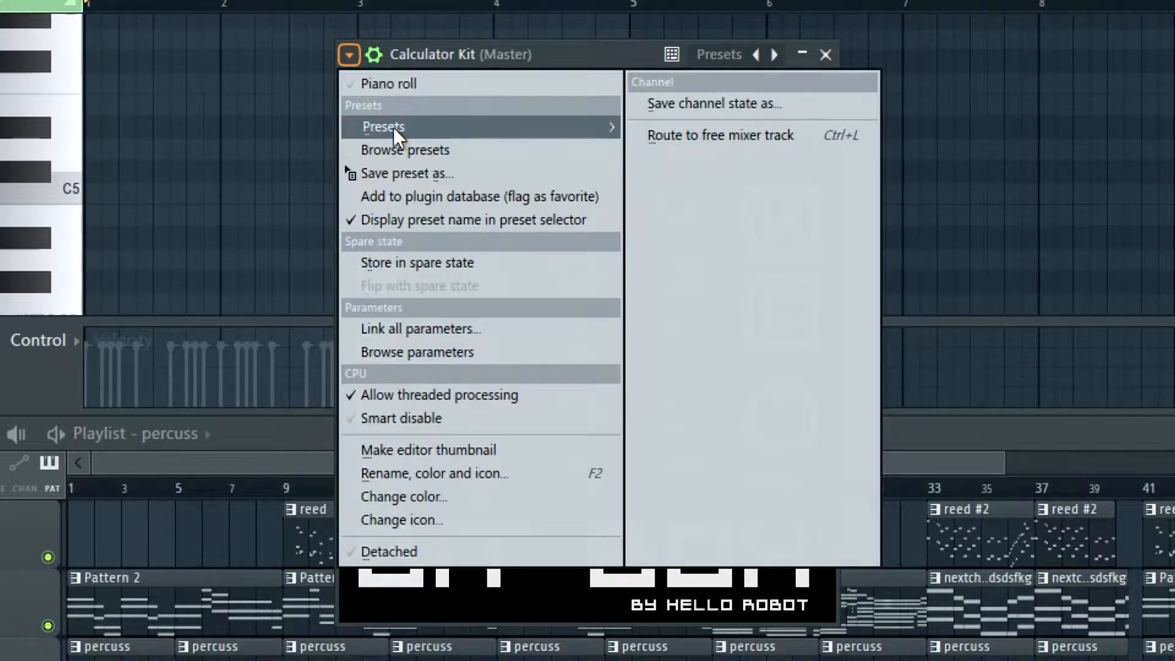
mouse_move(393, 127)
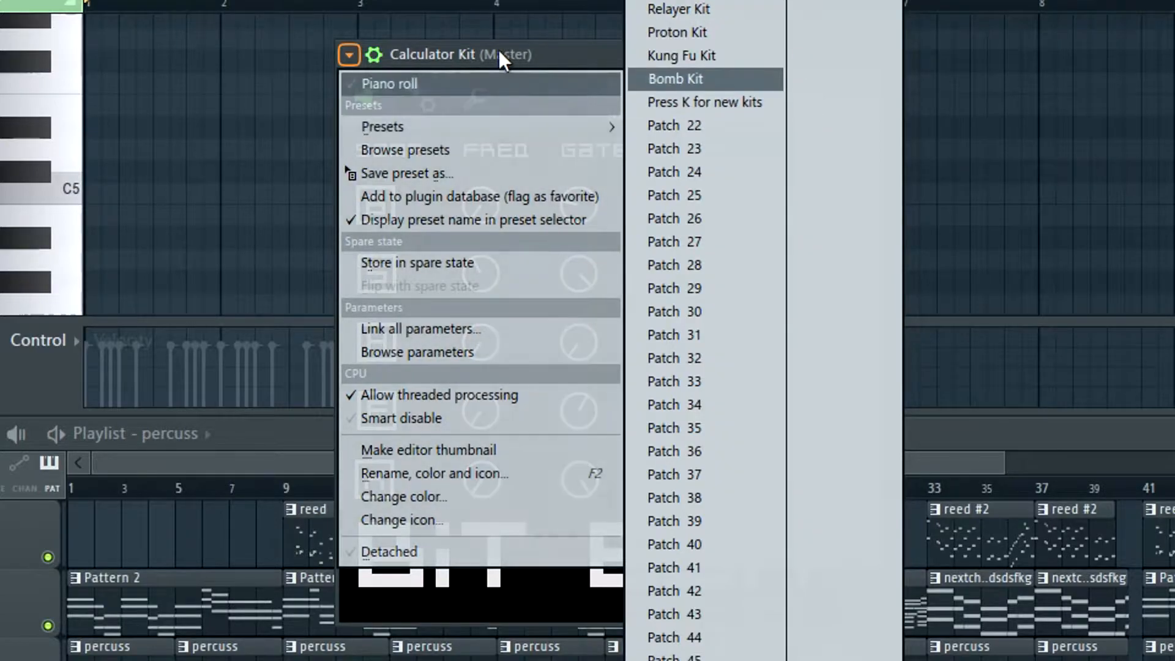
click(498, 52)
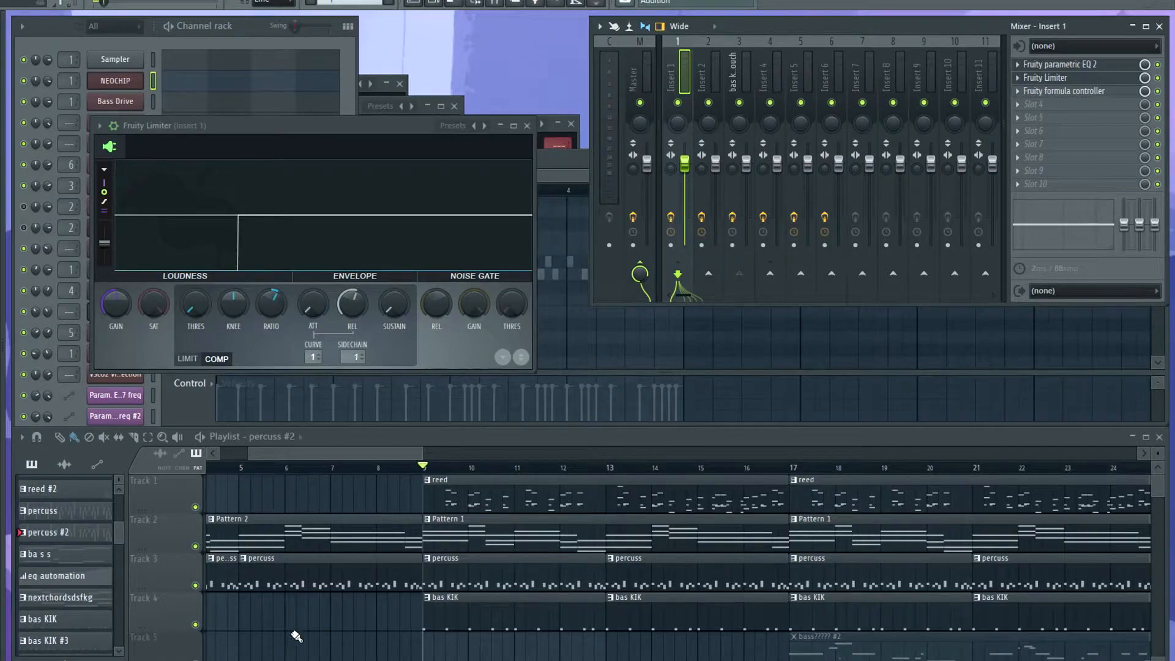
Compare playback from bar 9 with the Fruity Limiter on mixer Insert 1 bypassed and re-enabled.
click(1158, 78)
key(space)
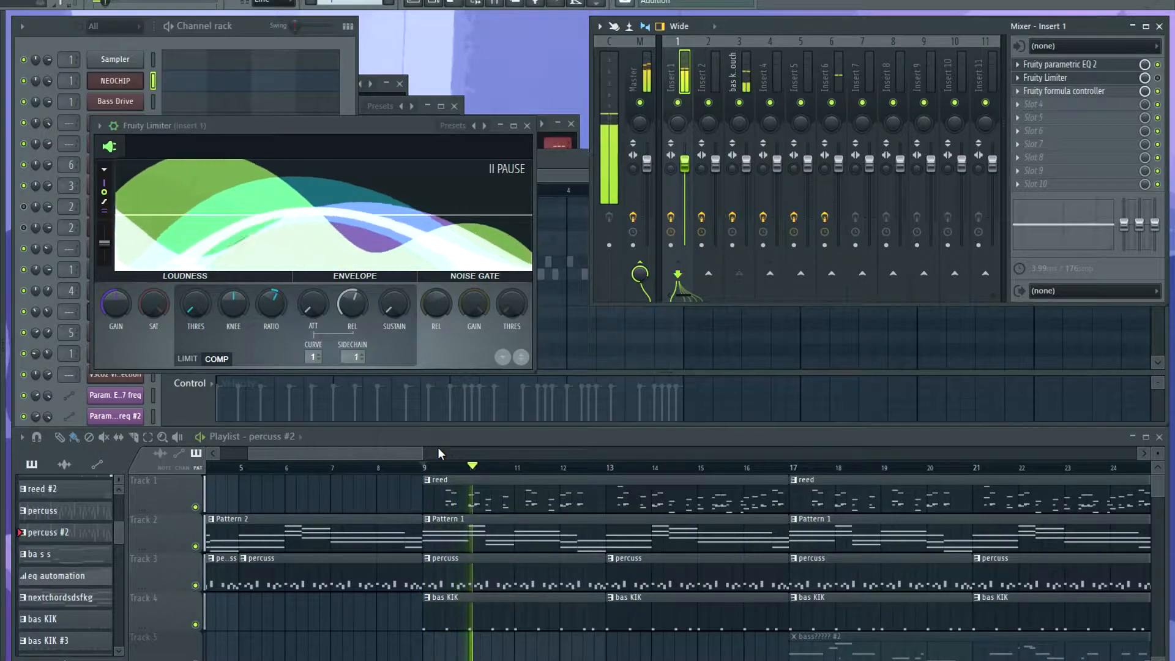
key(space)
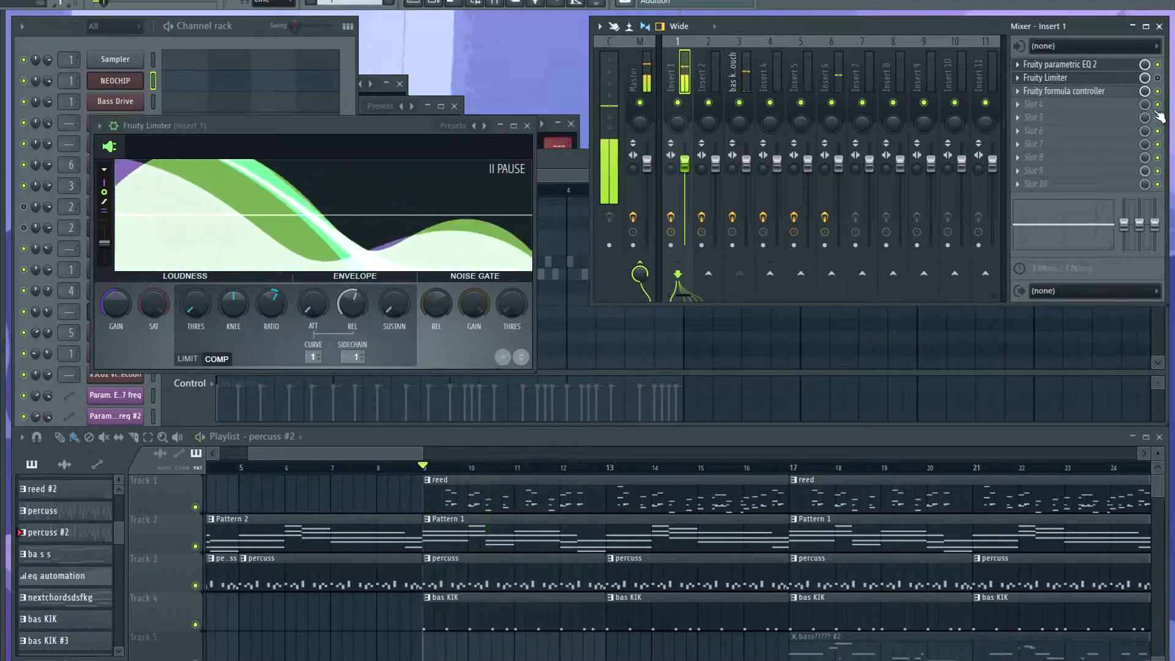
click(1158, 78)
key(space)
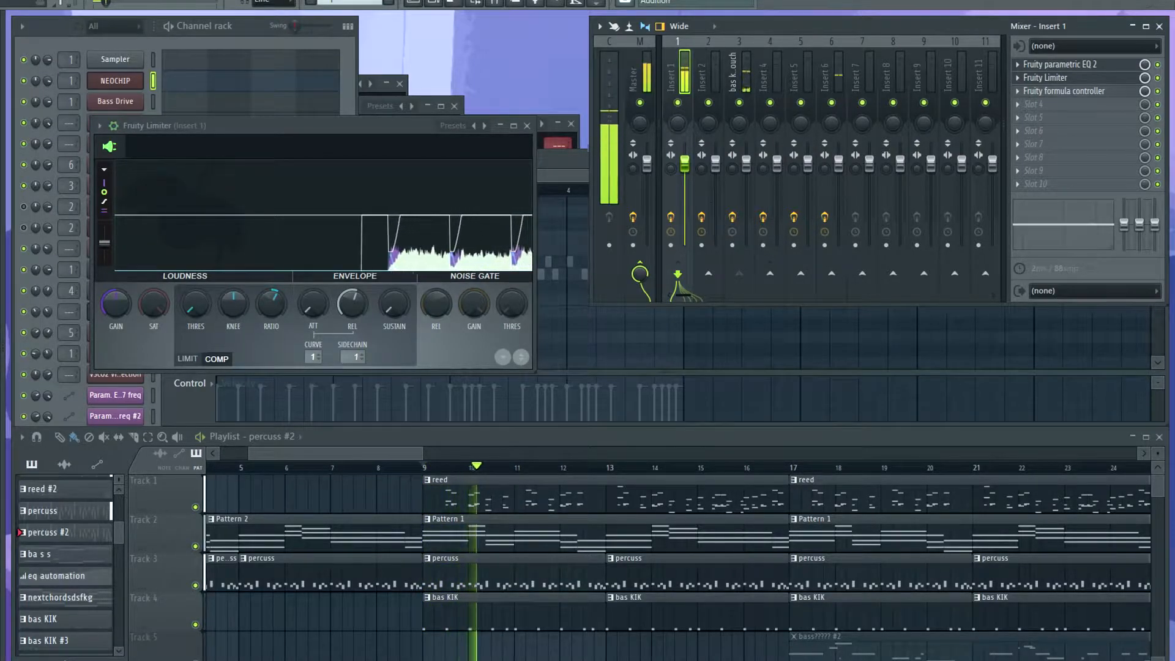
key(space)
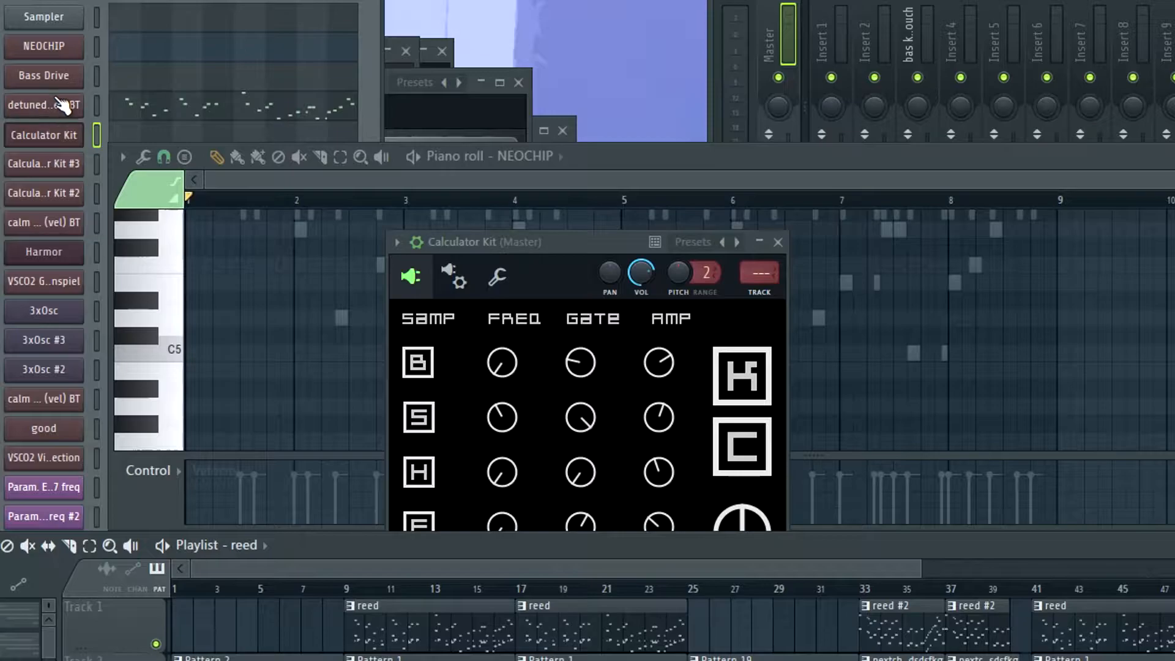
Open the detuned seq (vel) BT synth used in the reed pattern and view its channel options.
click(56, 105)
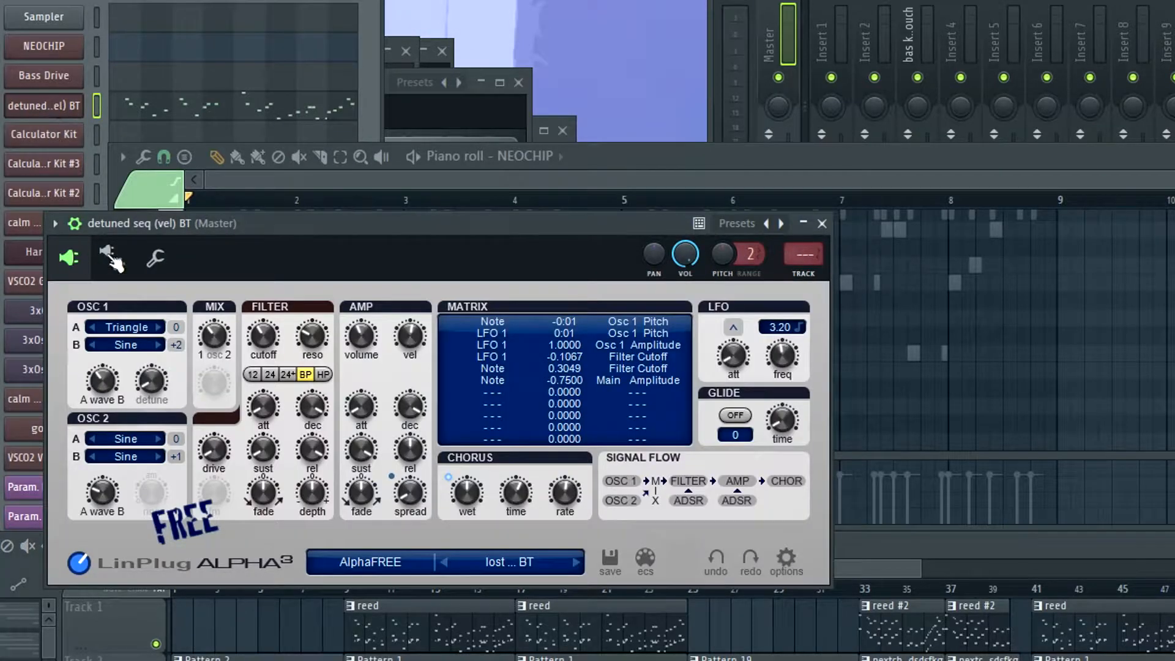
click(56, 223)
click(56, 224)
right_click(46, 105)
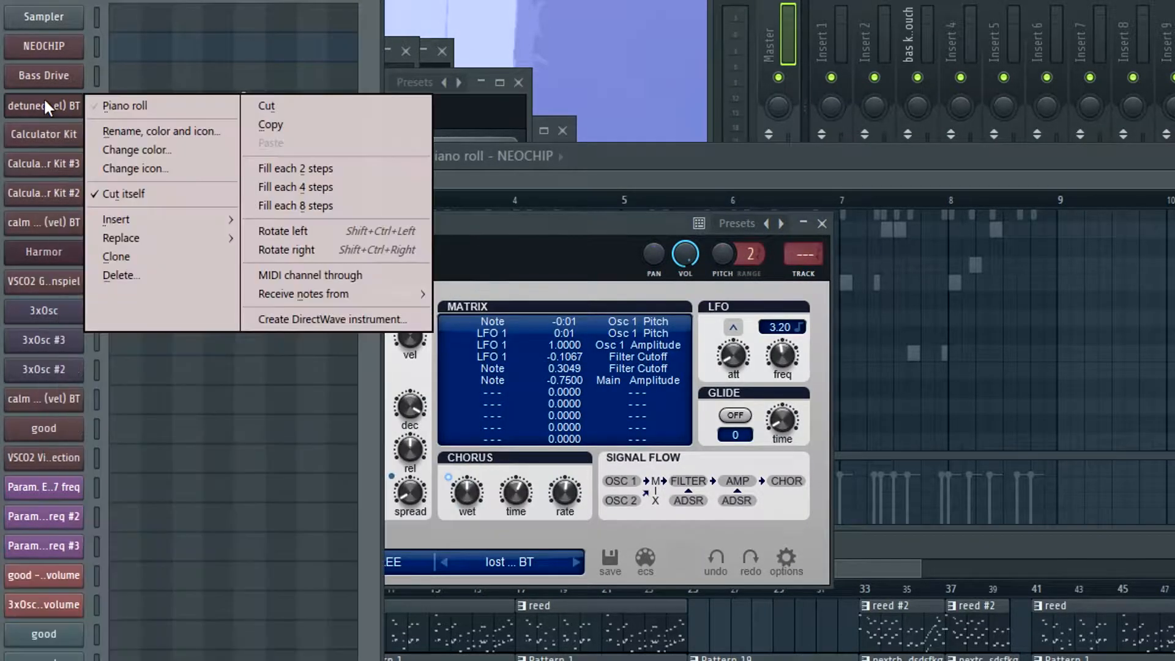
click(493, 566)
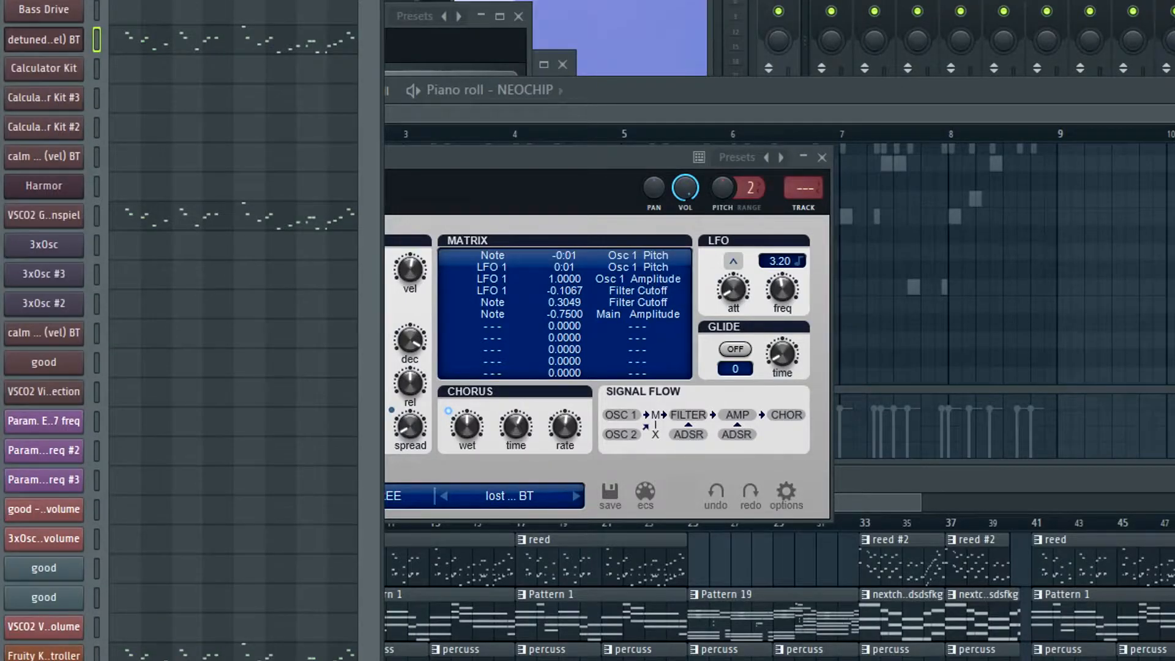
Play the reed pattern and inspect the VSCO2 Glockenspiel instrument and its plugin options.
key(space)
click(64, 217)
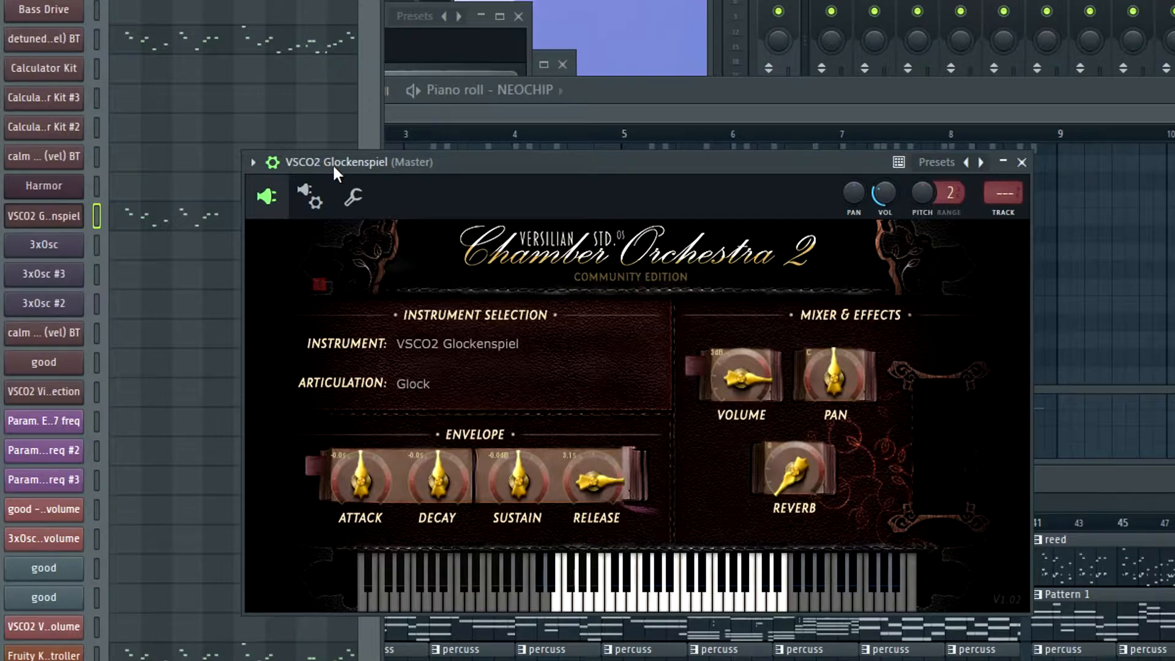
click(253, 162)
mouse_move(291, 219)
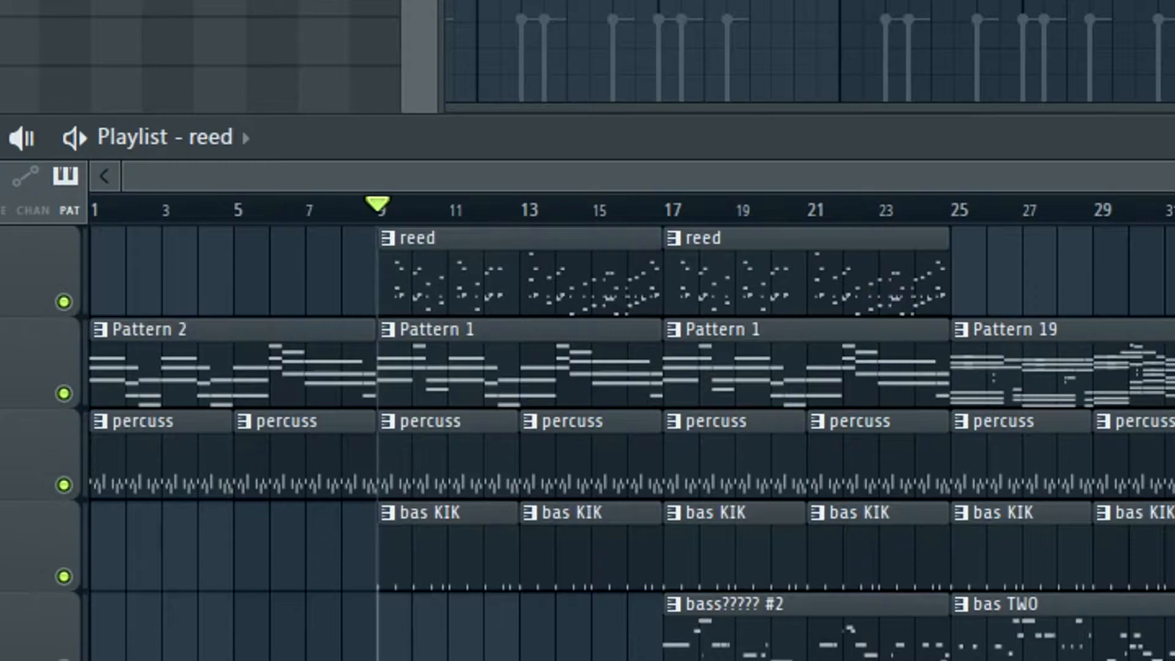
Play the arrangement from bar 9 and examine the reed, chord, percussion and kick clips in the playlist.
key(space)
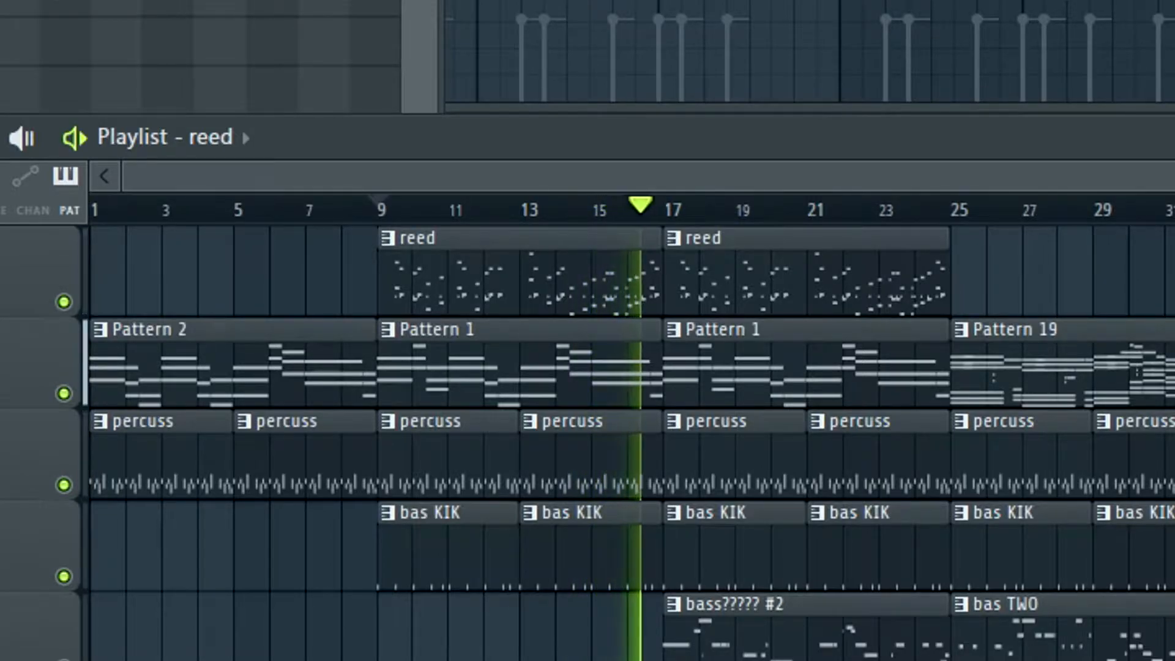
key(space)
scroll(313, 402, up, 1)
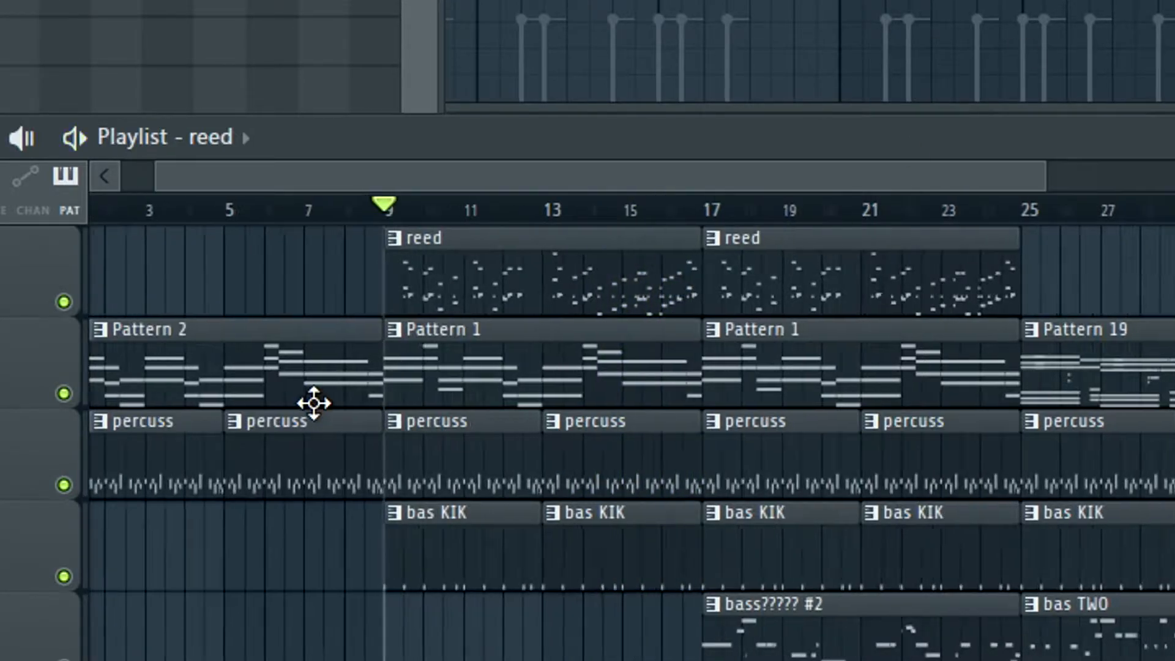
scroll(314, 402, up, 1)
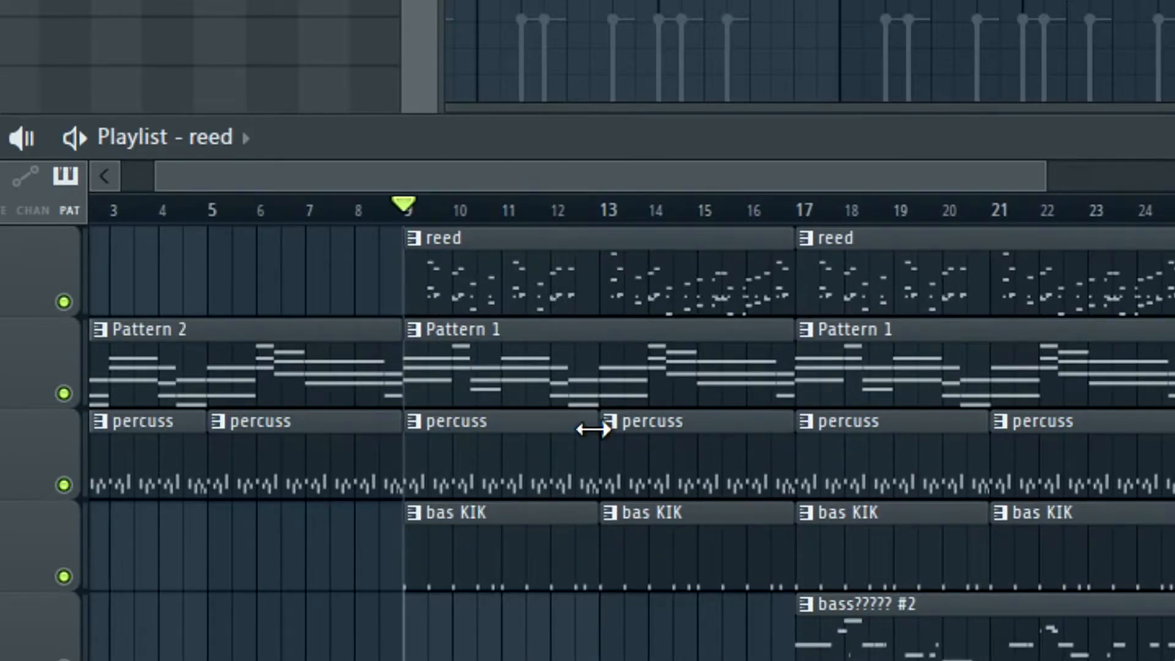
scroll(545, 432, up, 2)
scroll(545, 453, down, 5)
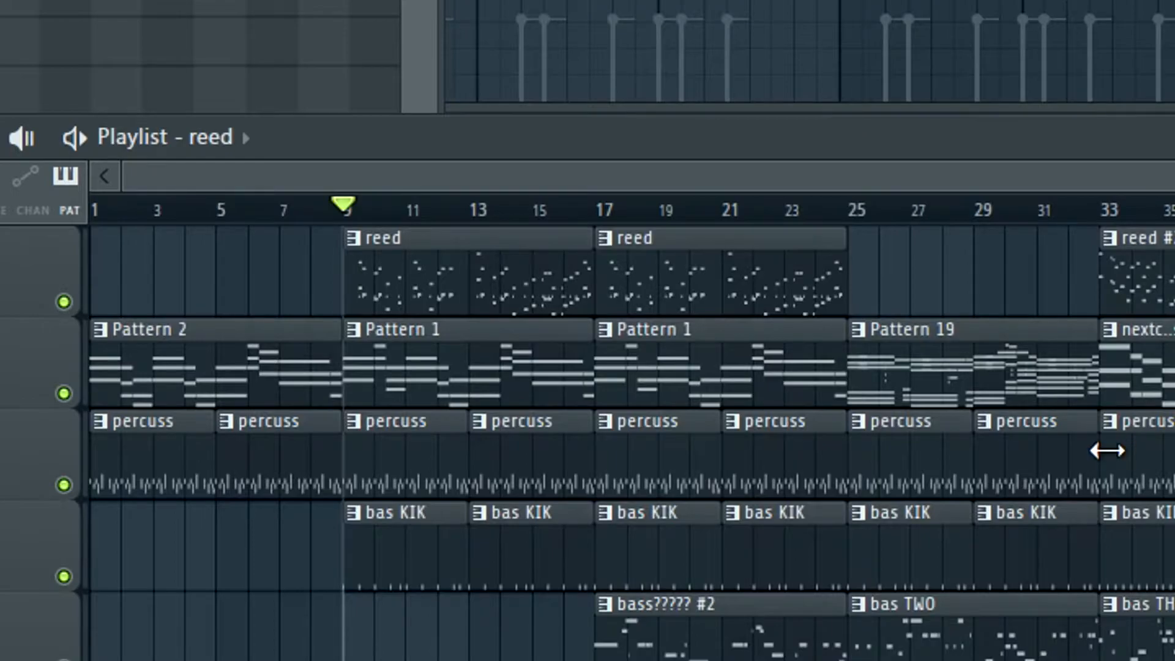
Examine the playlist's reed, chord, percussion and bass clips between bars 15 and 38.
scroll(1098, 446, down, 2)
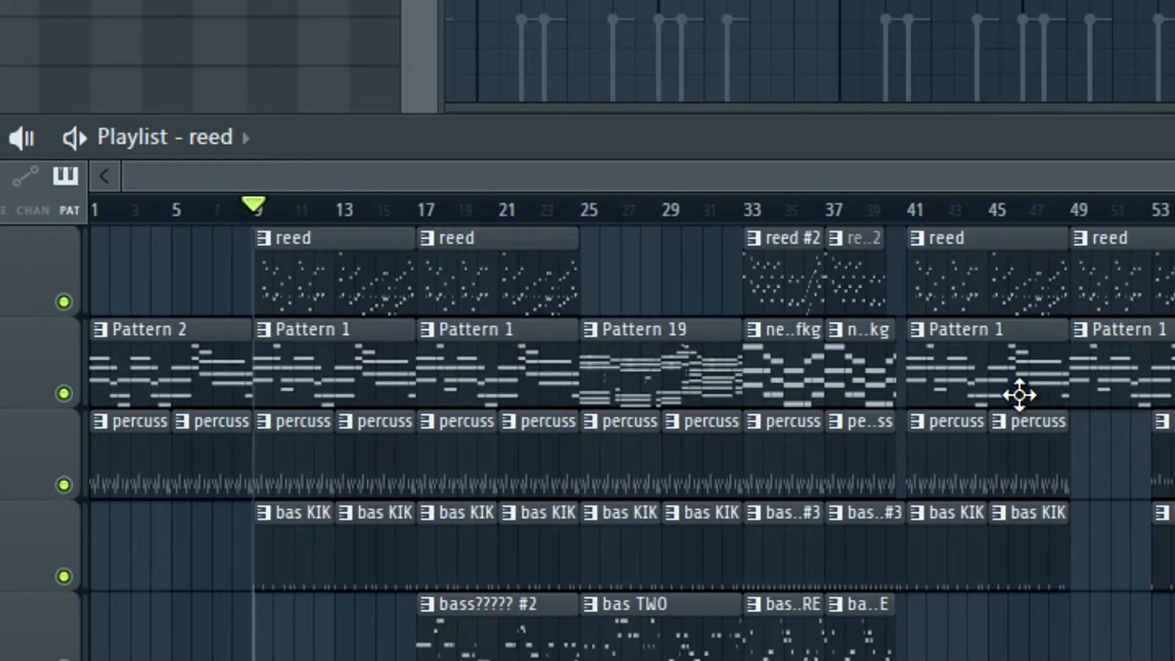
scroll(604, 286, up, 3)
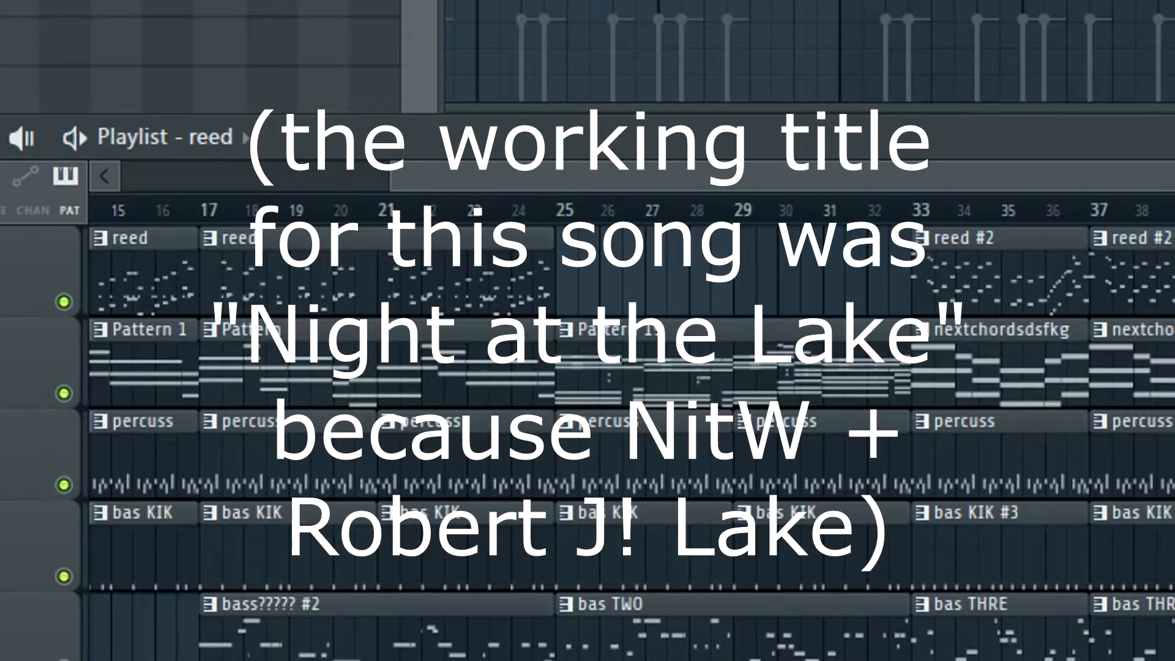
drag(1091, 174, 486, 176)
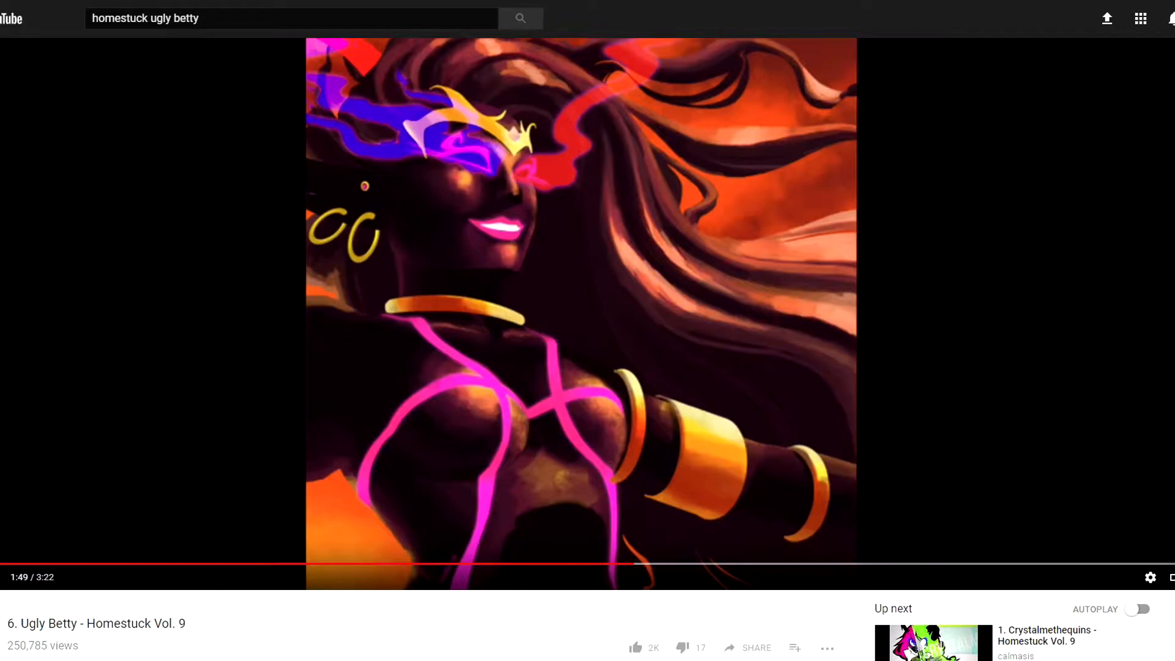
Switch to the YouTube video Ugly Betty - Homestuck Vol. 9 and play the passage around 1:49.
key(j)
key(k)
mouse_move(1155, 369)
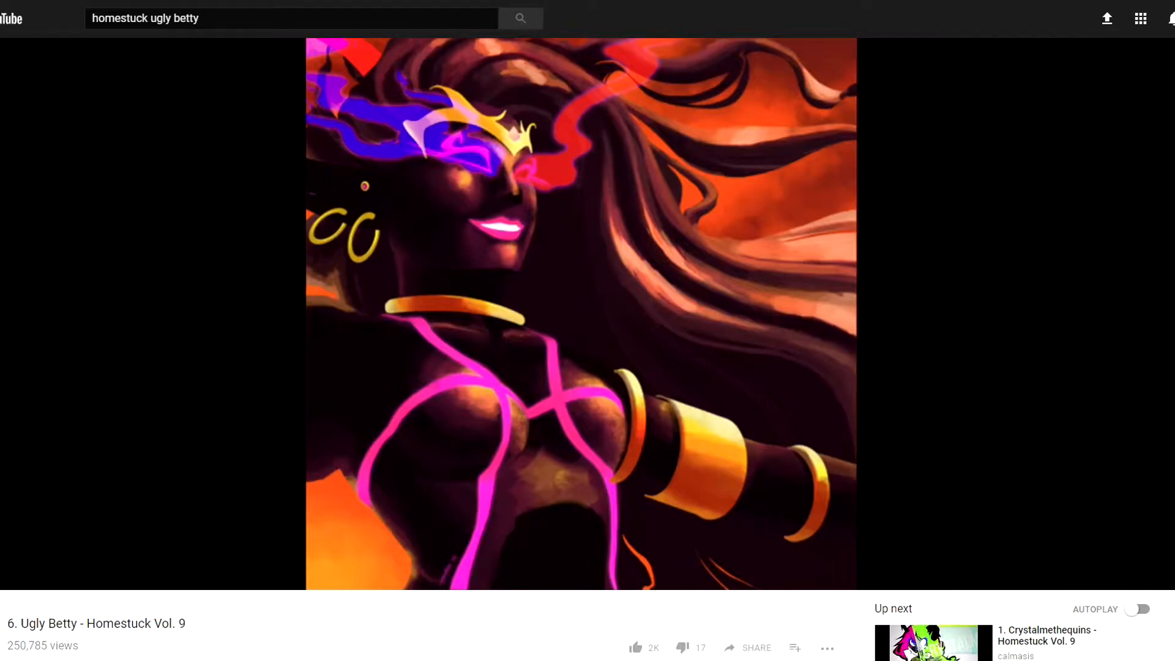
click(1095, 356)
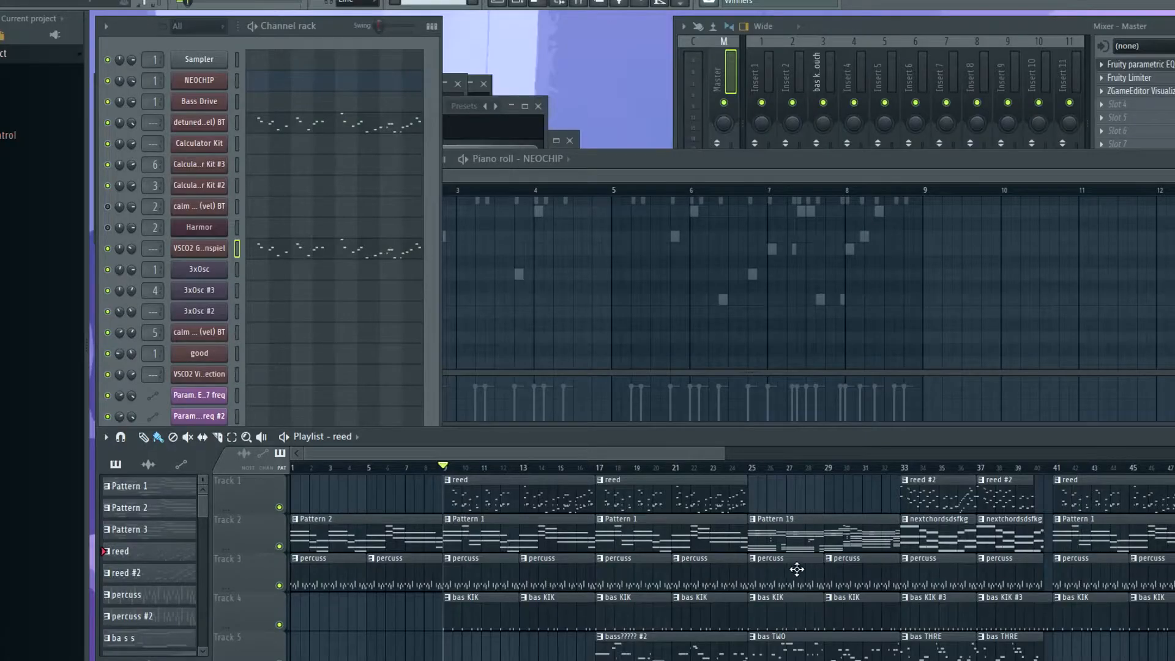
Switch to FL Studio, select the reed #2 pattern from its clip at bar 33 and play it.
drag(516, 453, 673, 487)
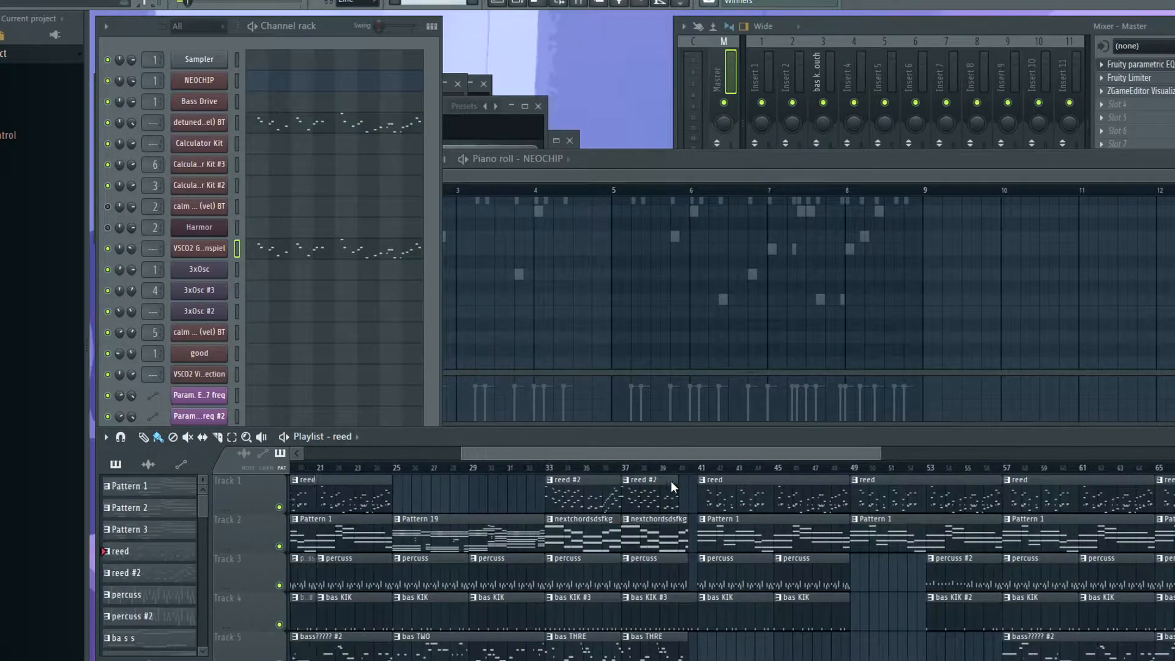
scroll(538, 530, up, 5)
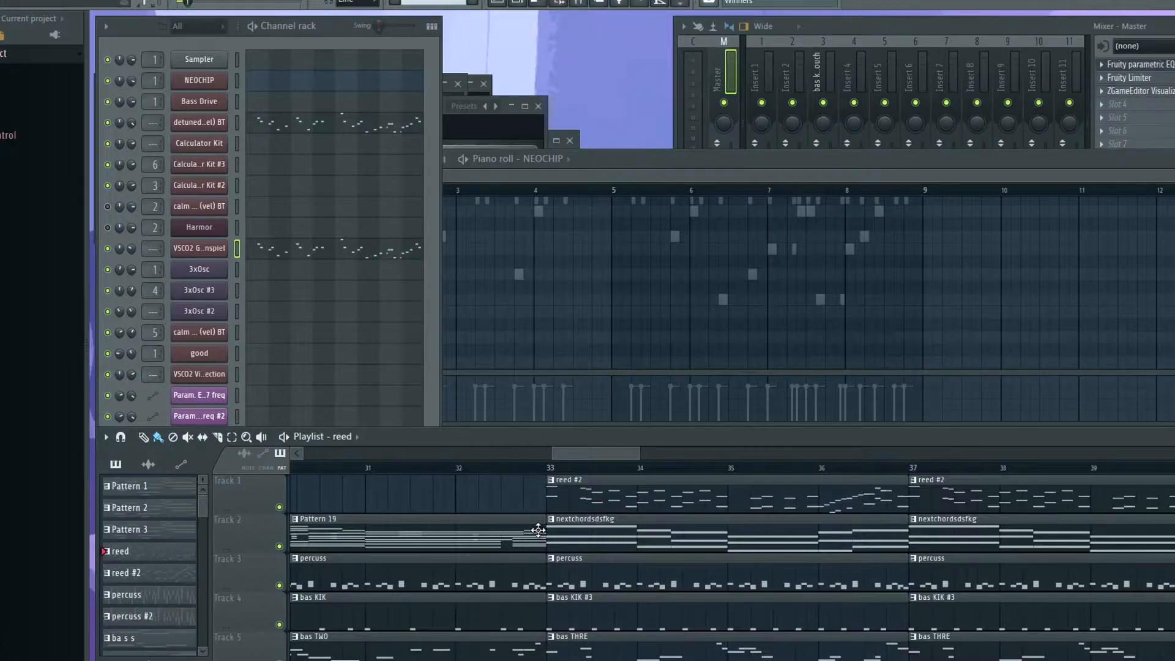
scroll(538, 530, down, 4)
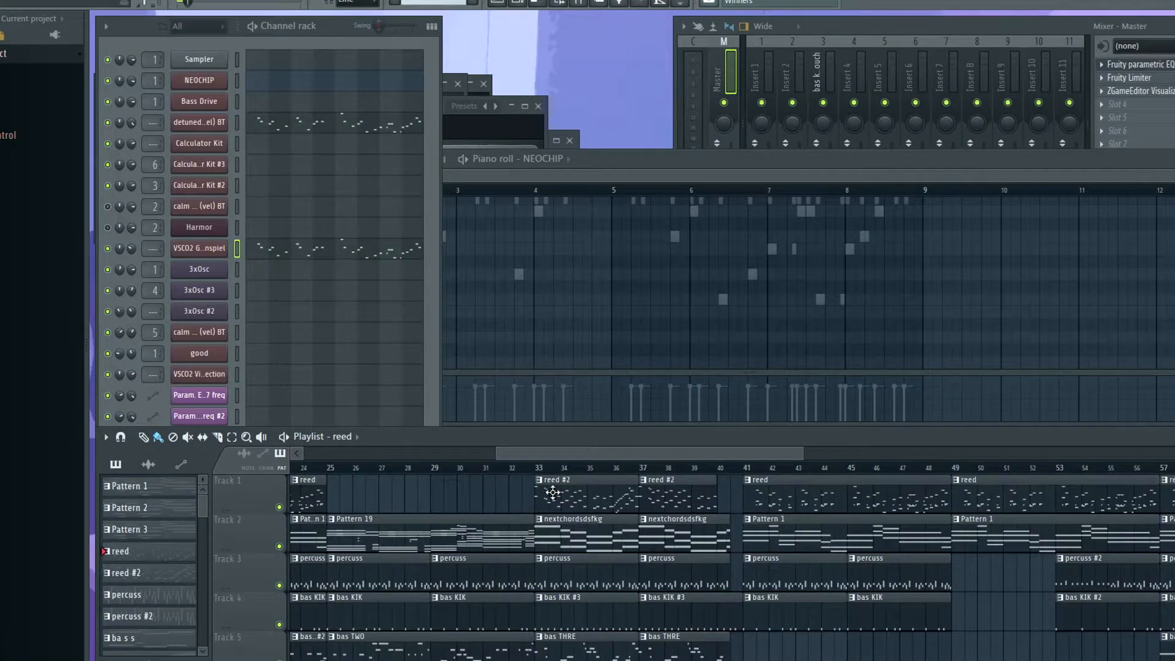
click(551, 489)
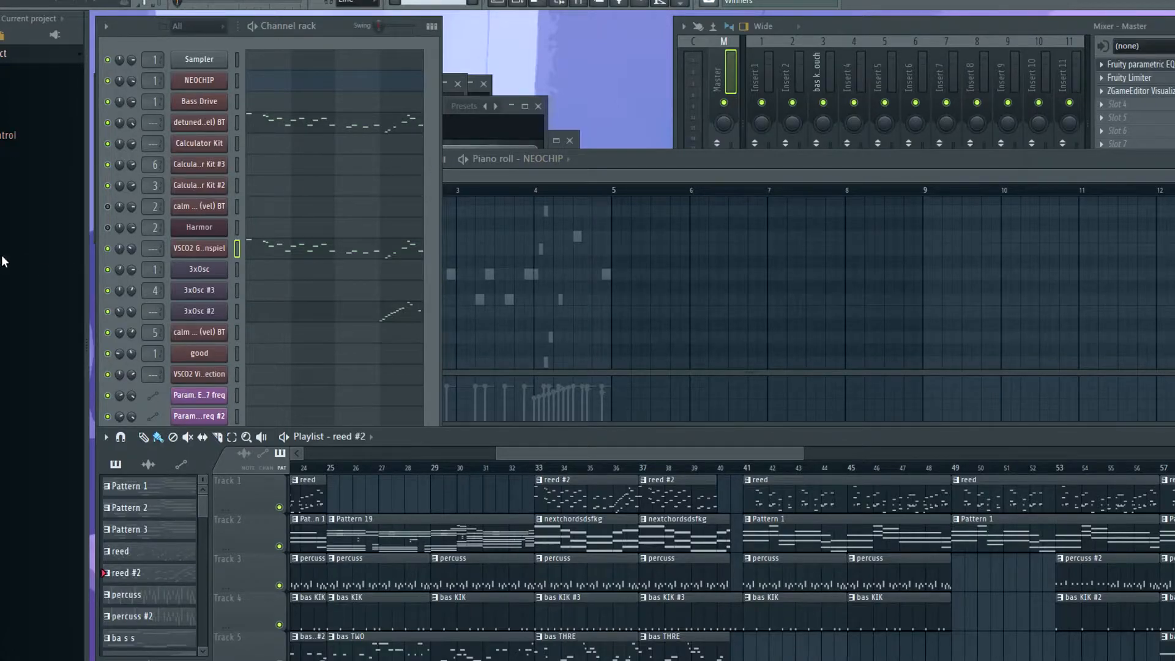
key(space)
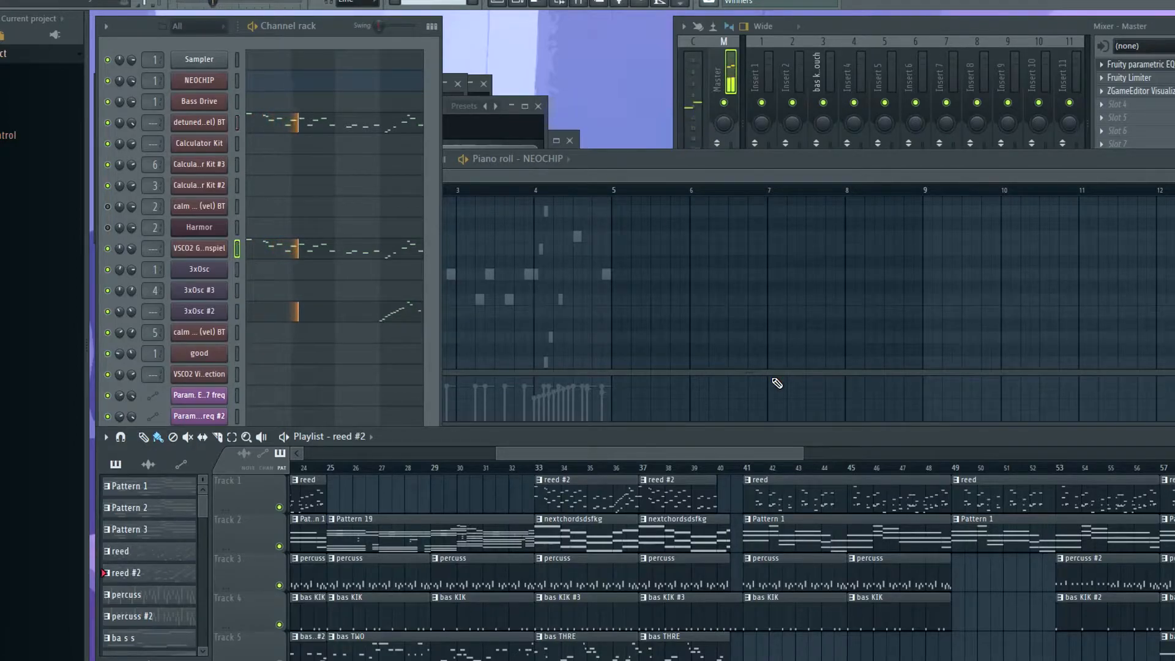
key(space)
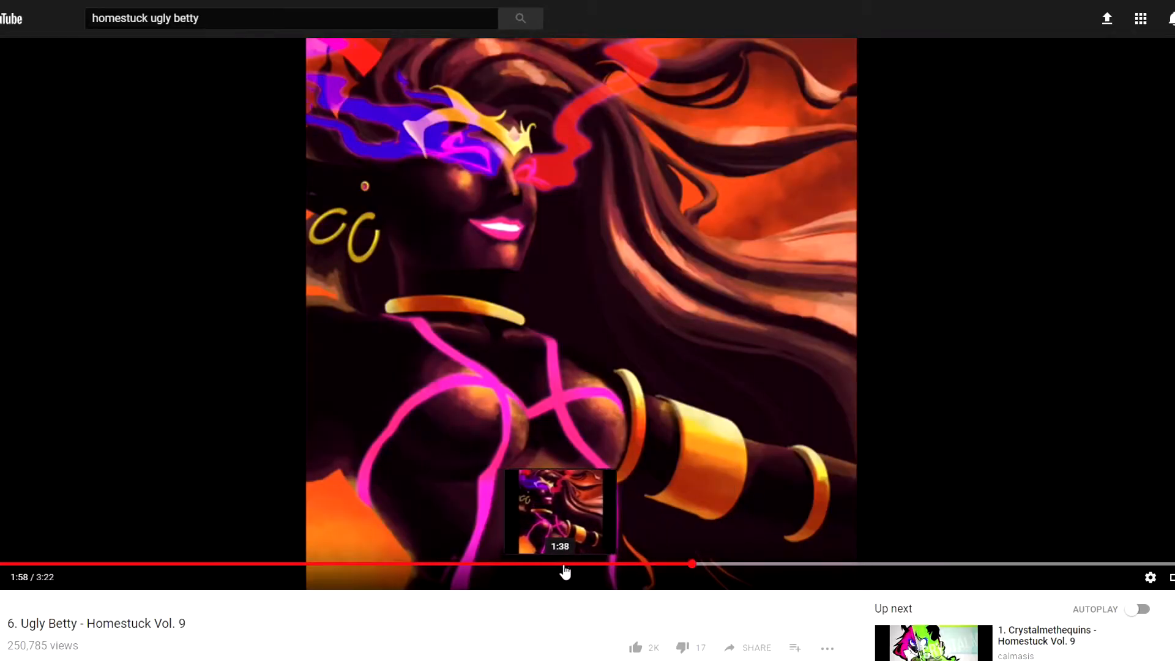
Return to the Ugly Betty video on YouTube and play the passages from about 1:38 and about 1:47.
click(574, 563)
click(586, 536)
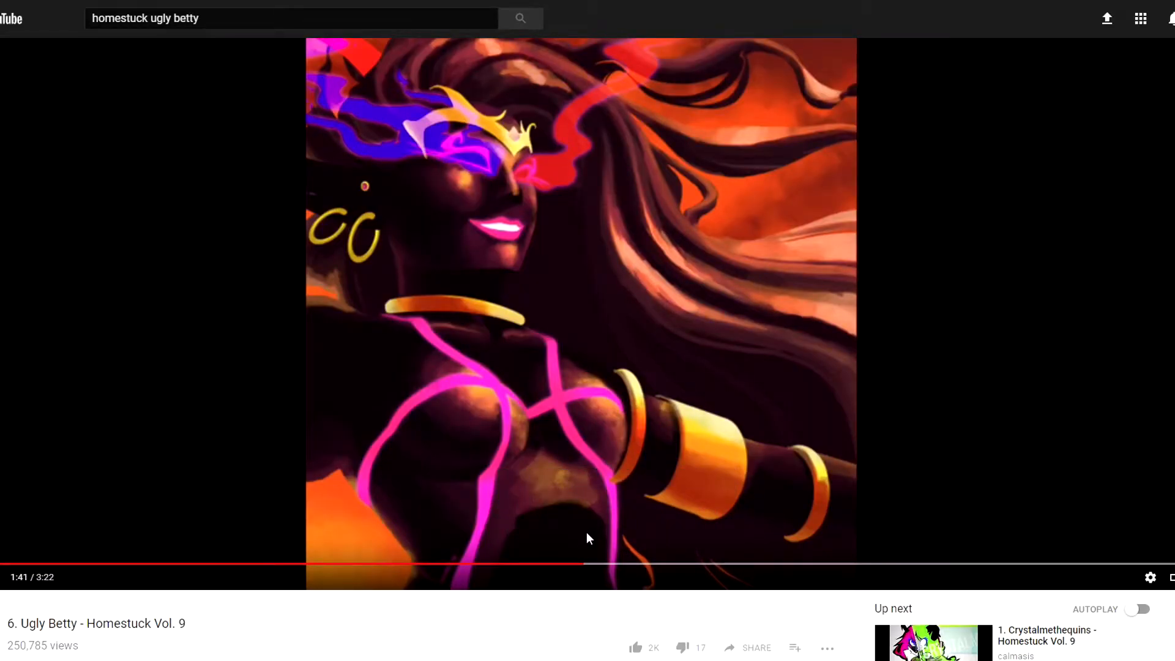
click(583, 526)
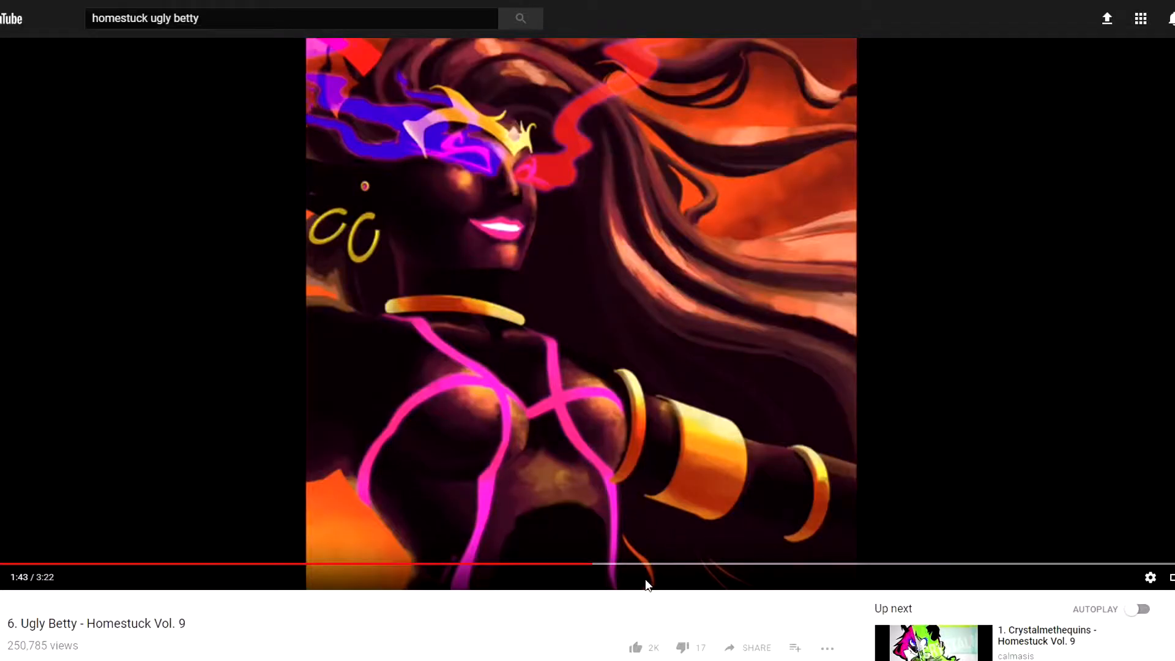
click(623, 563)
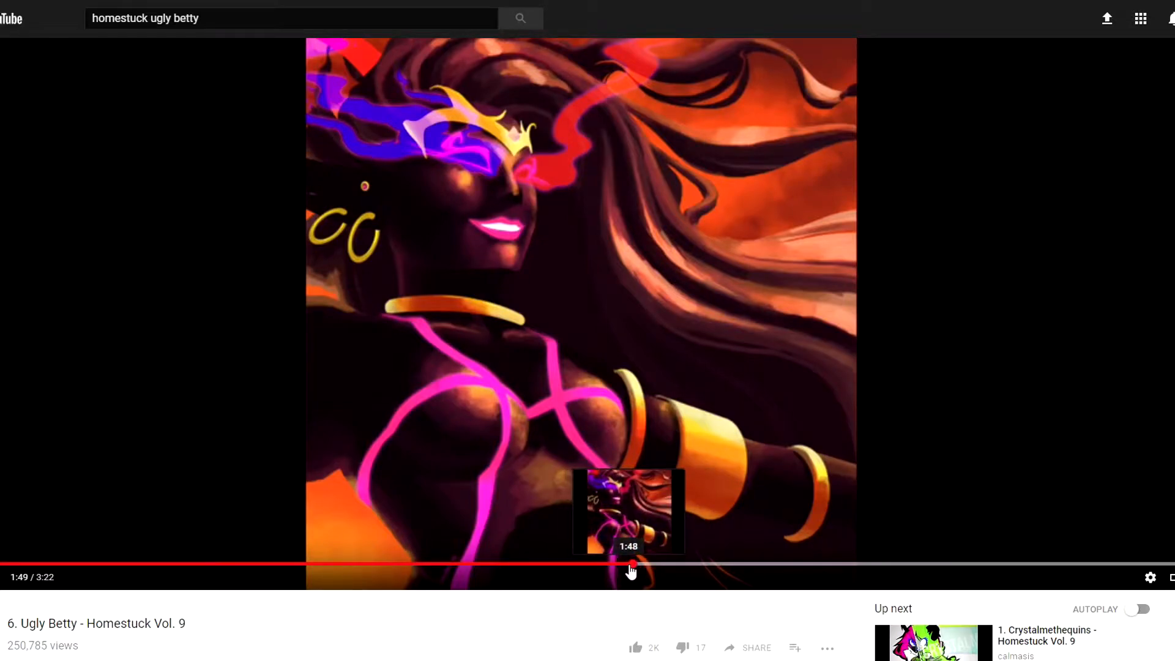
click(514, 288)
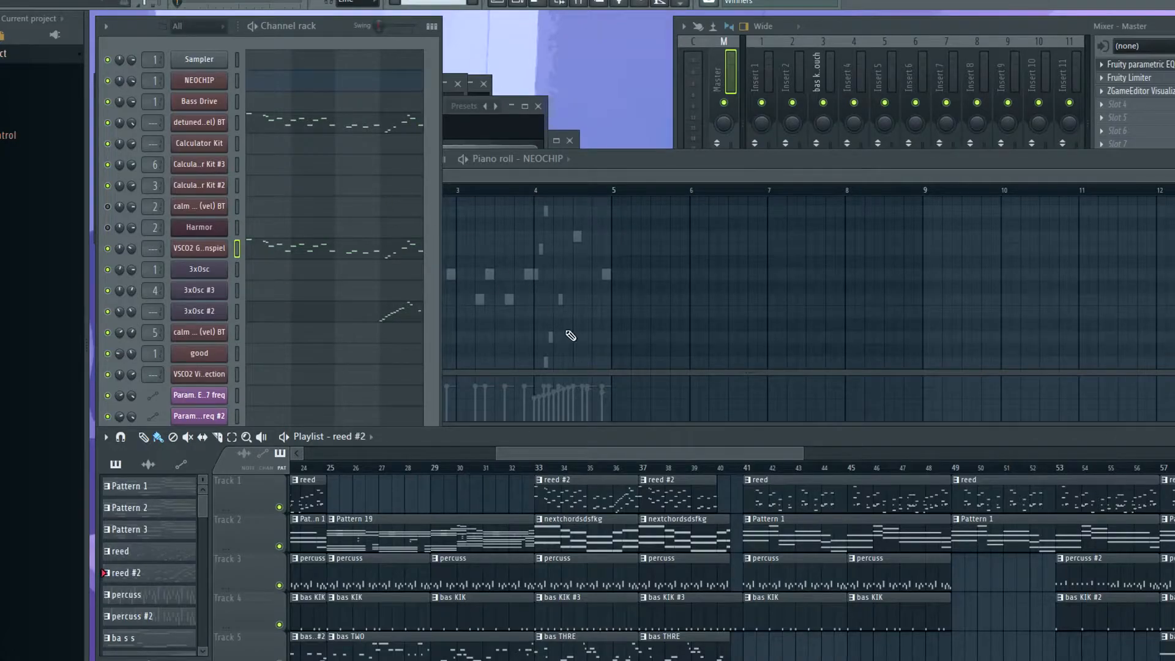
Switch back to FL Studio and play the reed #2 pattern from bar 3.
click(459, 189)
key(space)
click(206, 39)
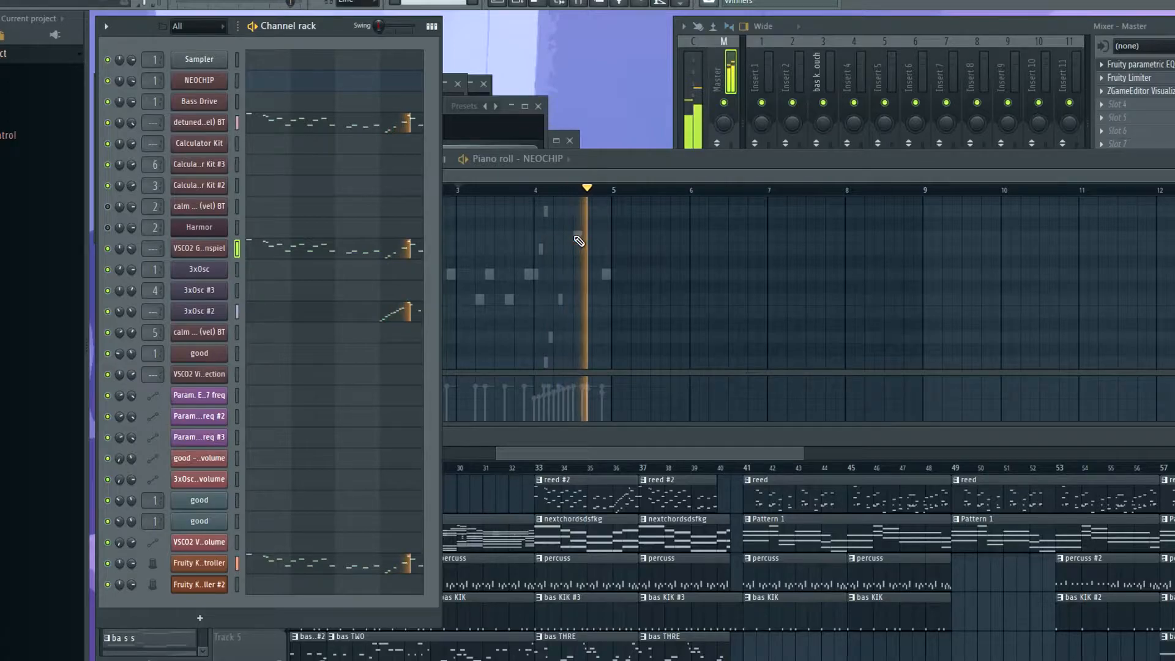
key(space)
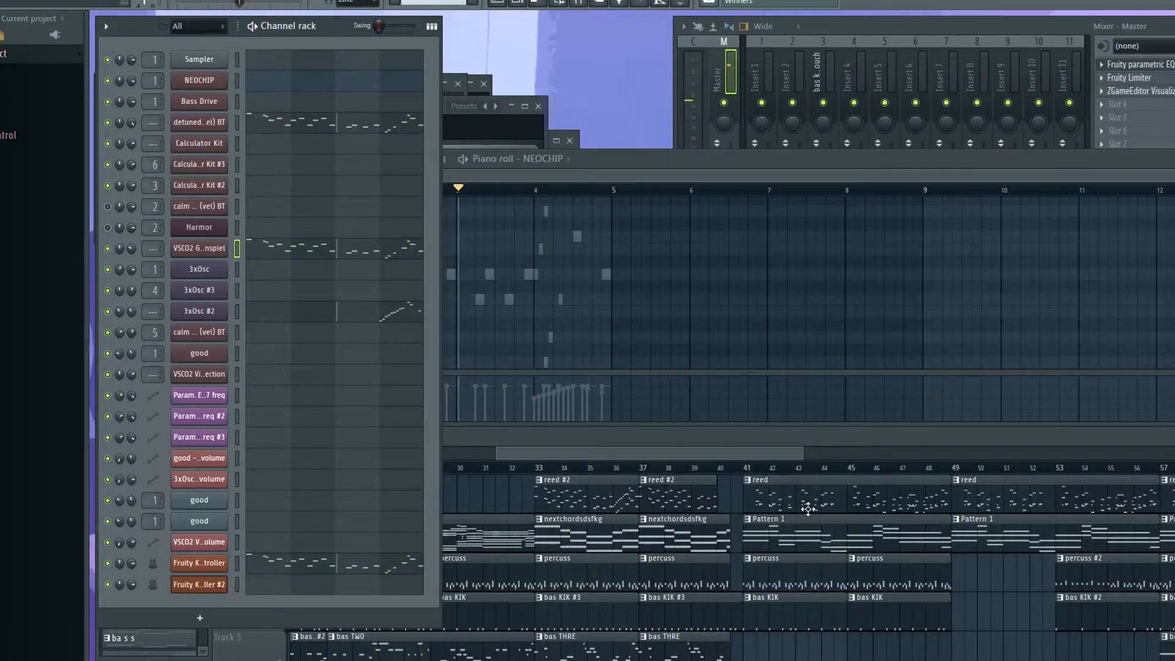
Cue the beep pattern's clip at bar 37 in the playlist and mute the bass clips on Track 5.
scroll(986, 598, down, 2)
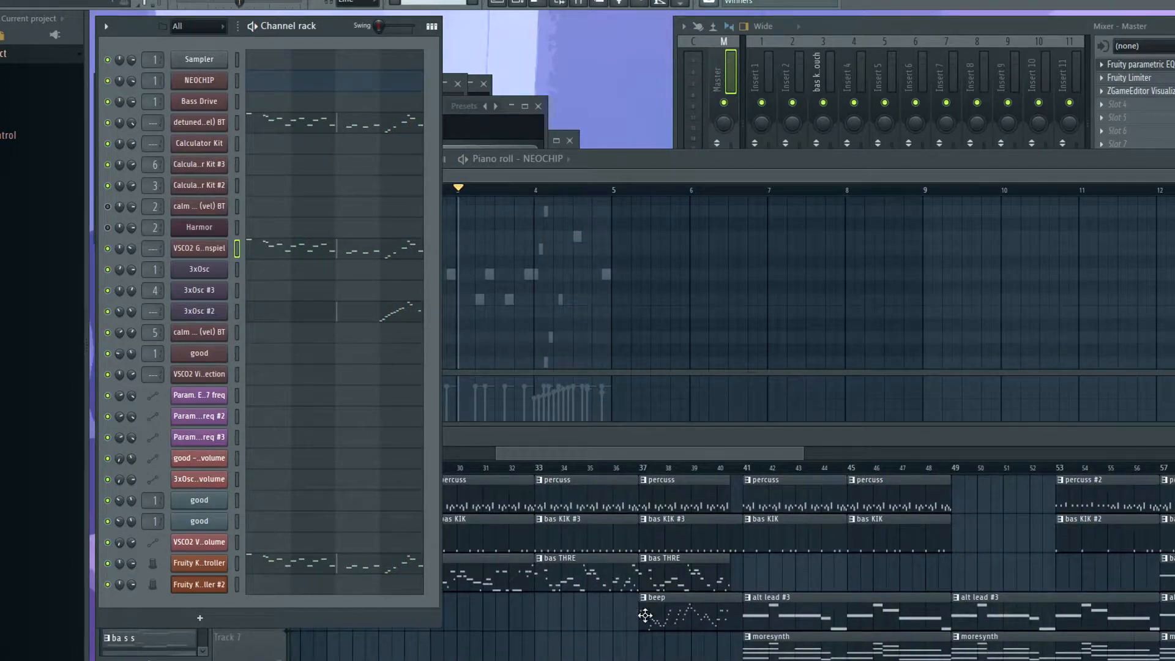
click(646, 605)
click(641, 468)
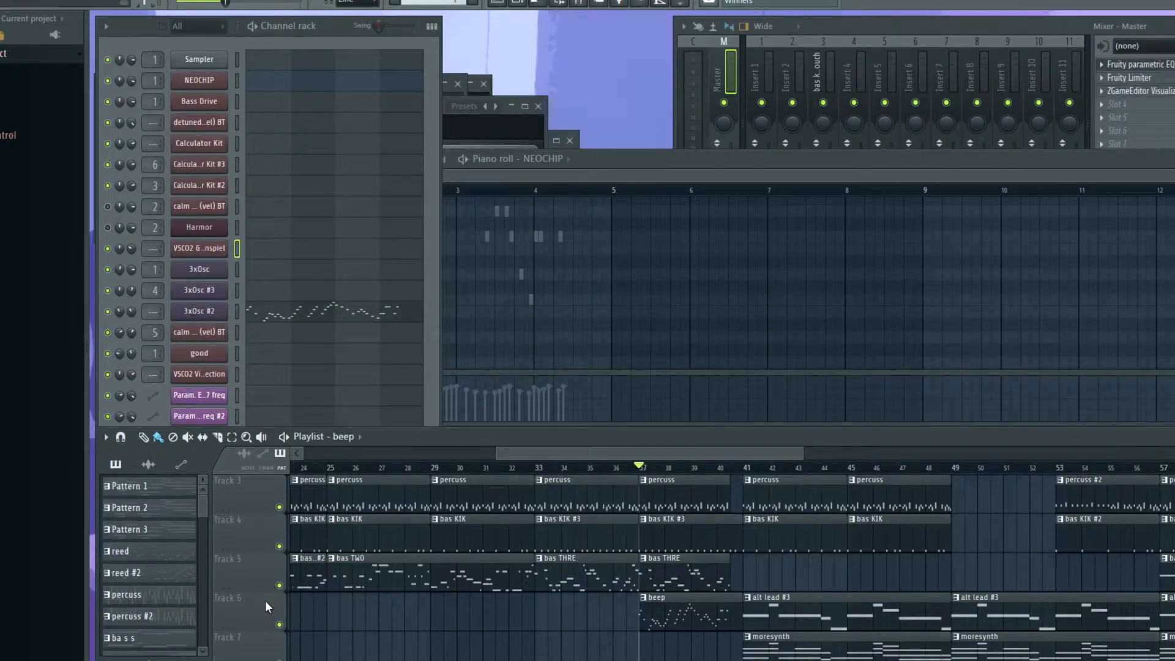
click(279, 585)
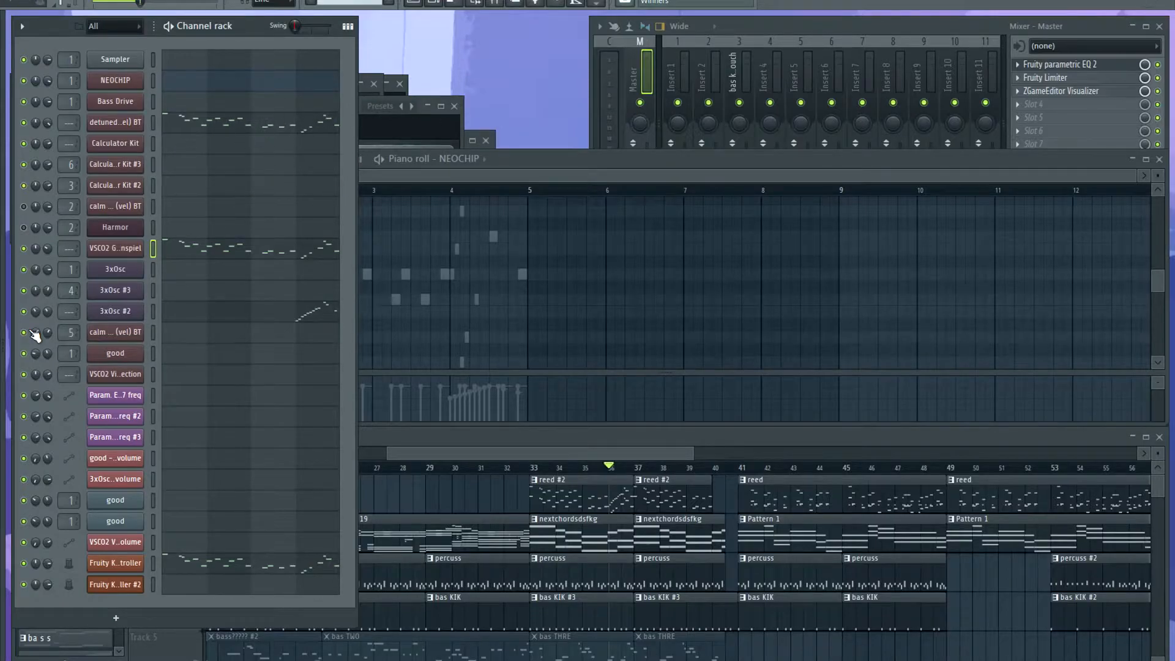
Compare playback from bar 36 with the 3xOsc #2 channel muted and enabled, opening its instrument settings.
key(space)
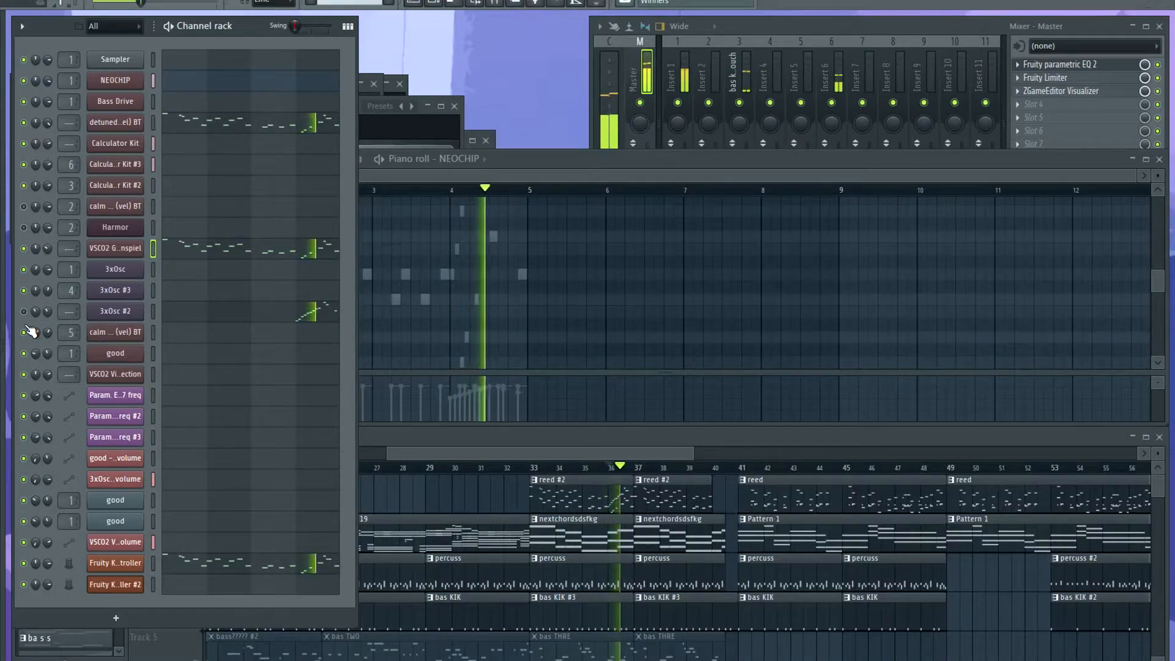
key(space)
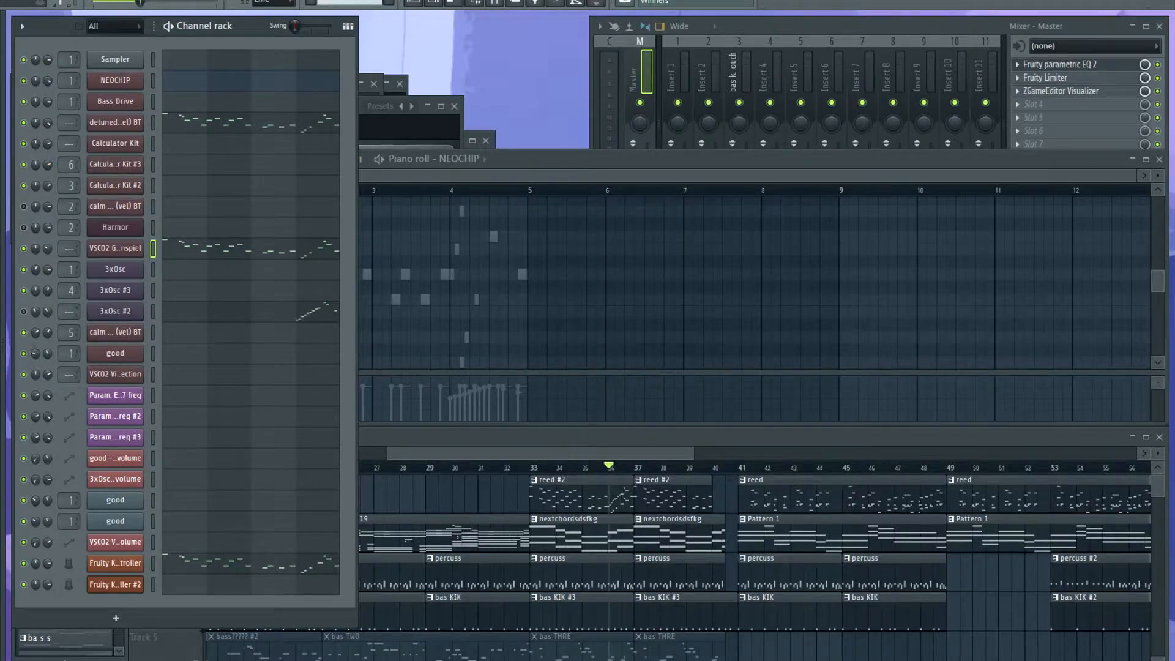
click(136, 314)
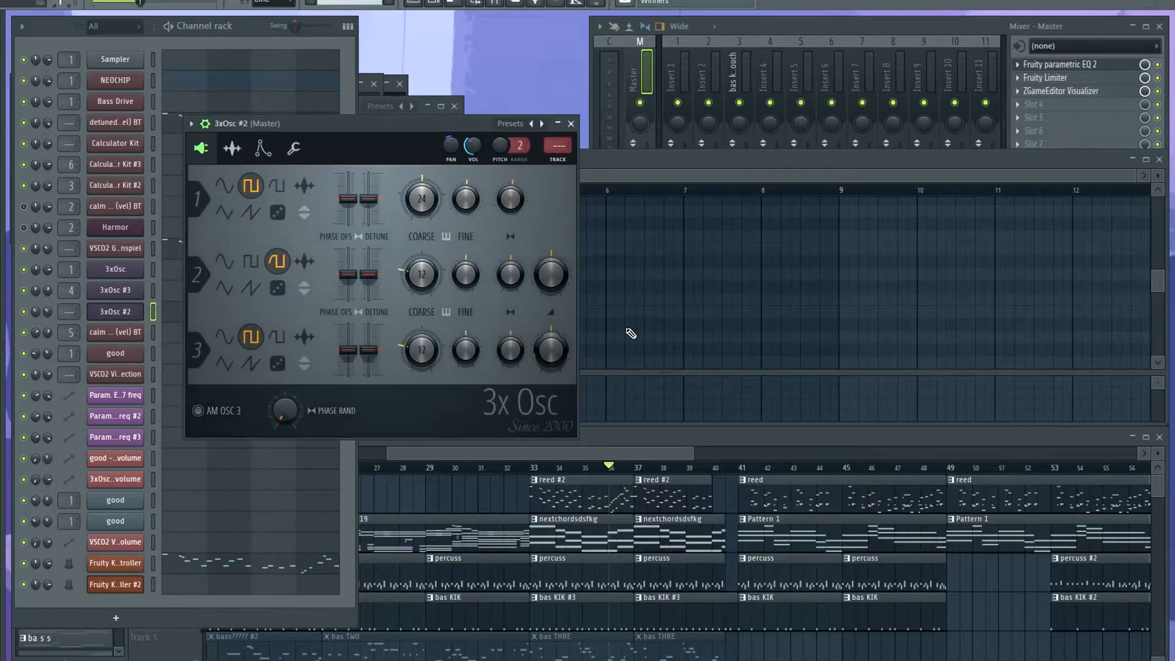
key(space)
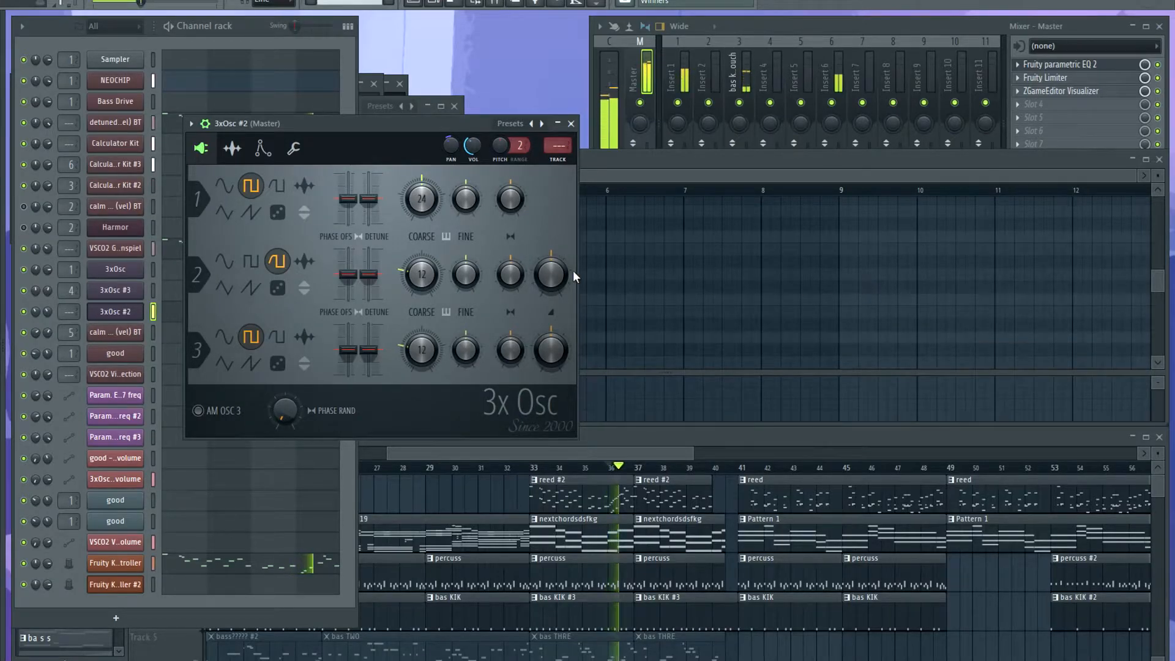
key(space)
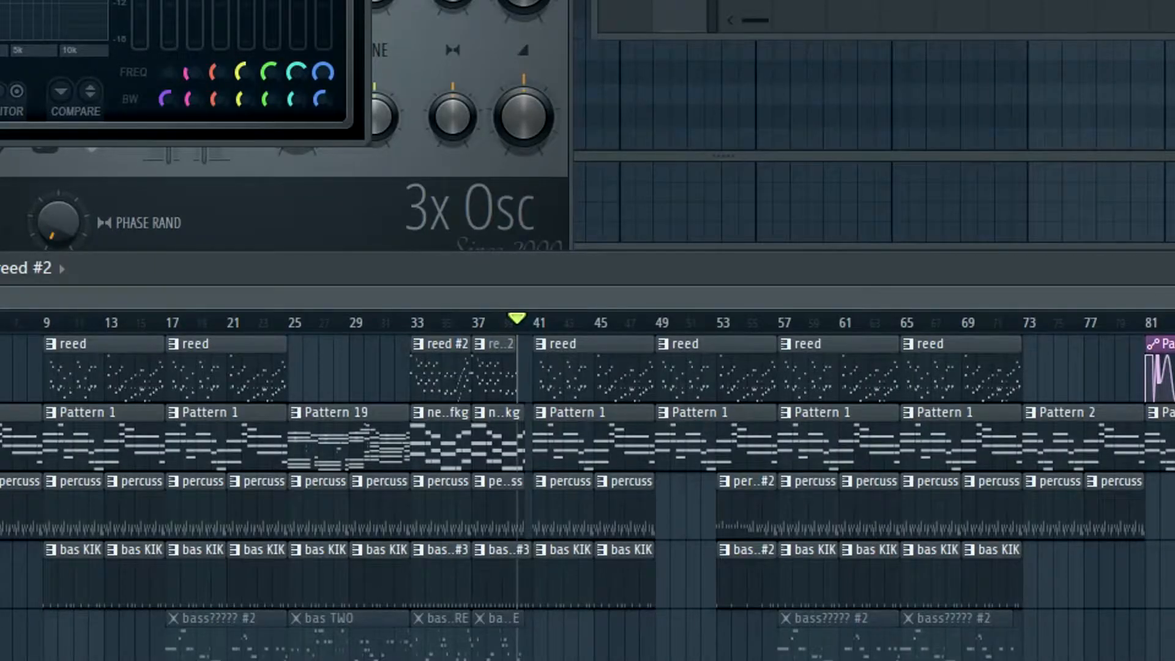
Delete the Pattern 19 clip at bar 25 on Track 2 and undo the deletion.
scroll(474, 430, up, 4)
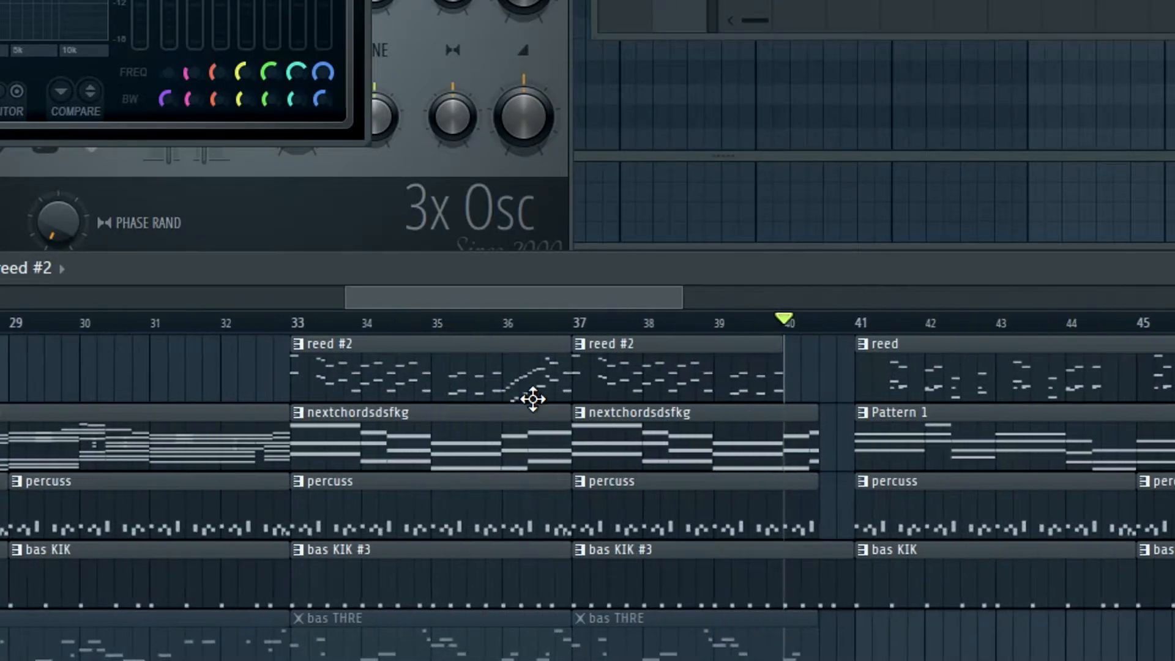
scroll(833, 405, down, 3)
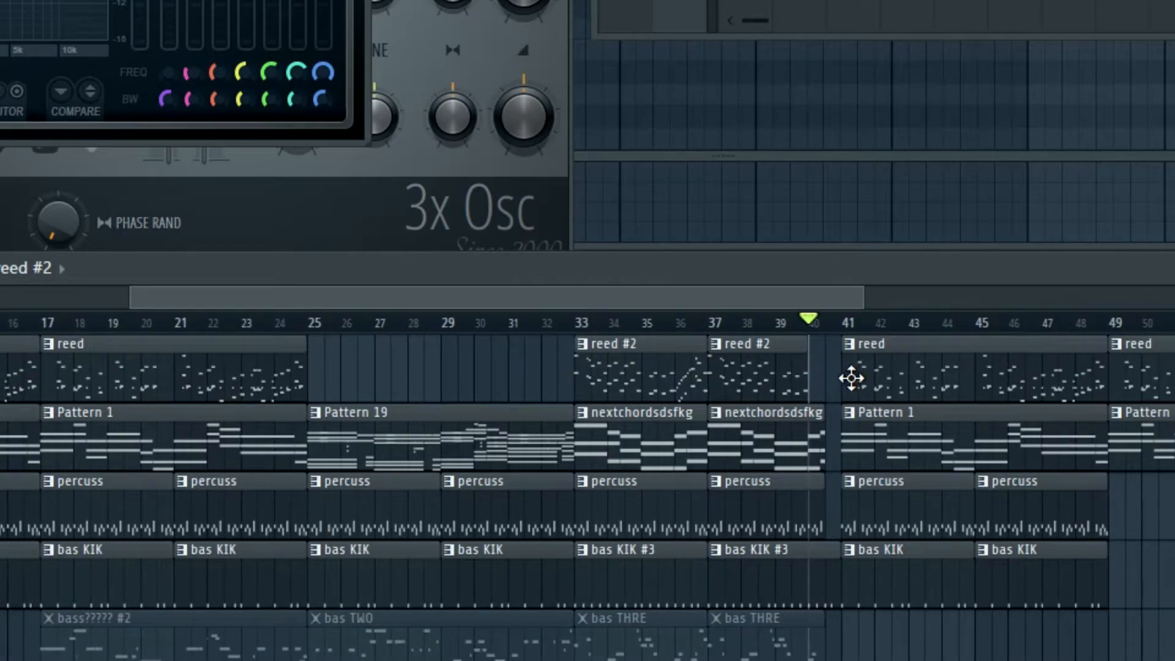
scroll(306, 411, up, 3)
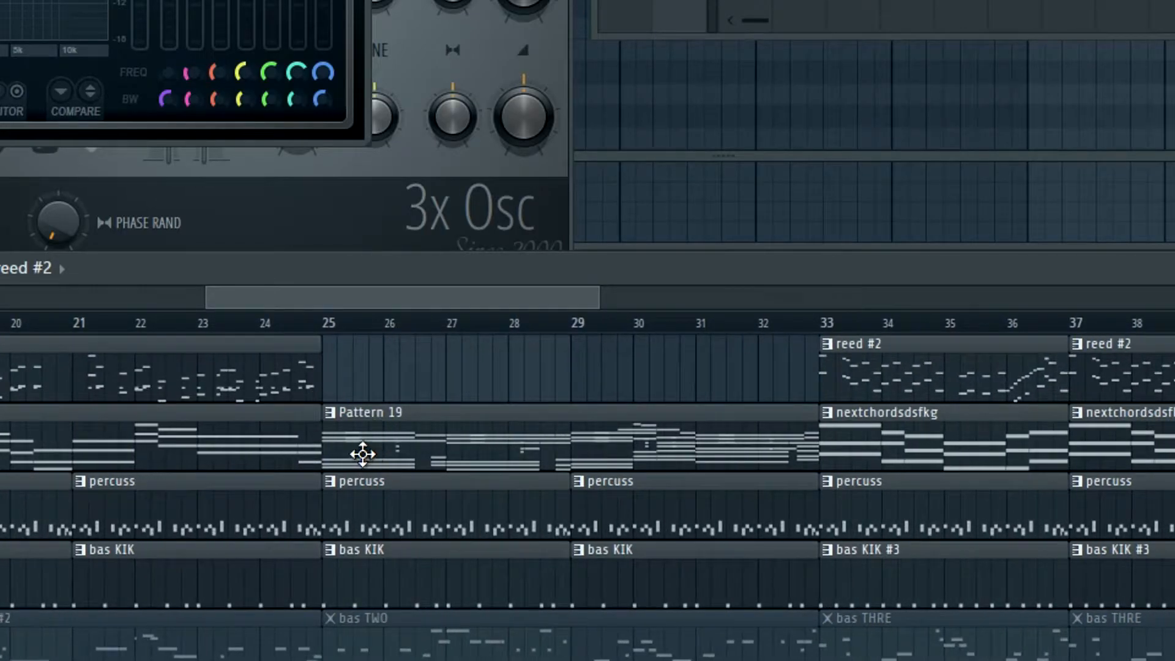
scroll(665, 404, down, 4)
scroll(665, 404, down, 3)
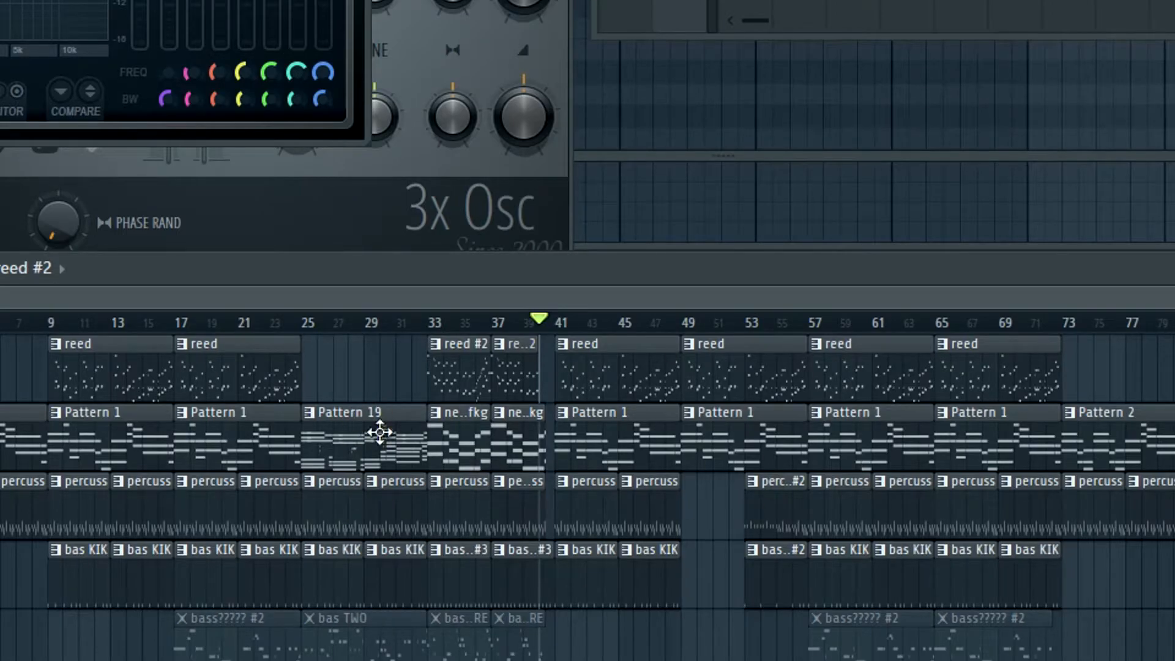
right_click(354, 436)
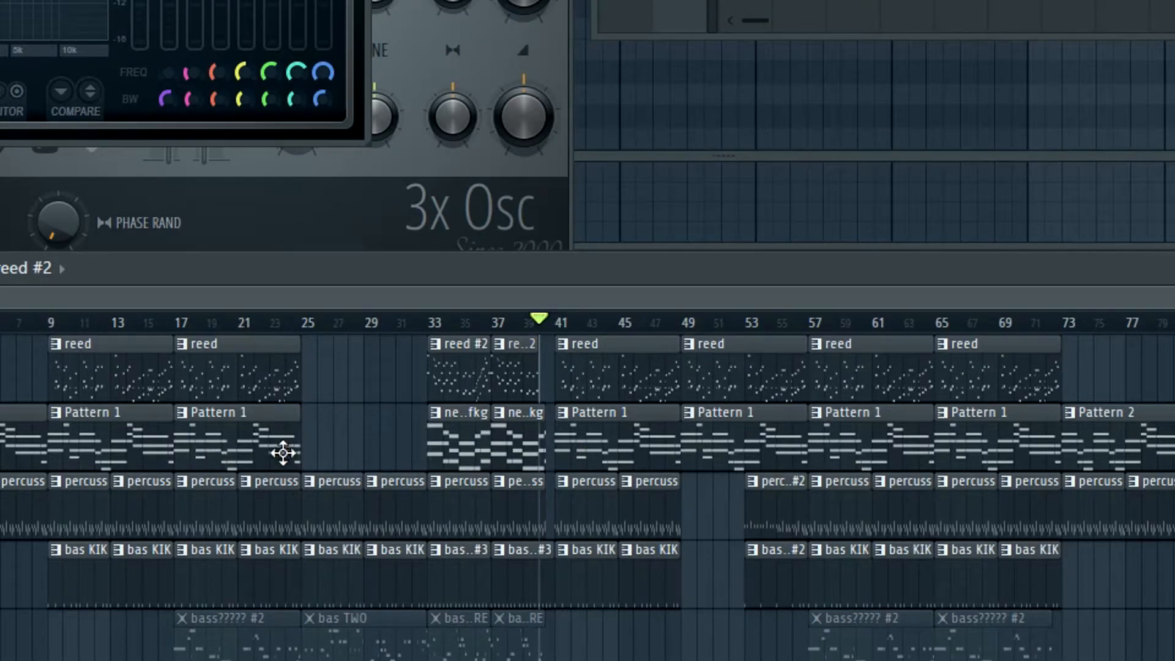
key(ctrl+z)
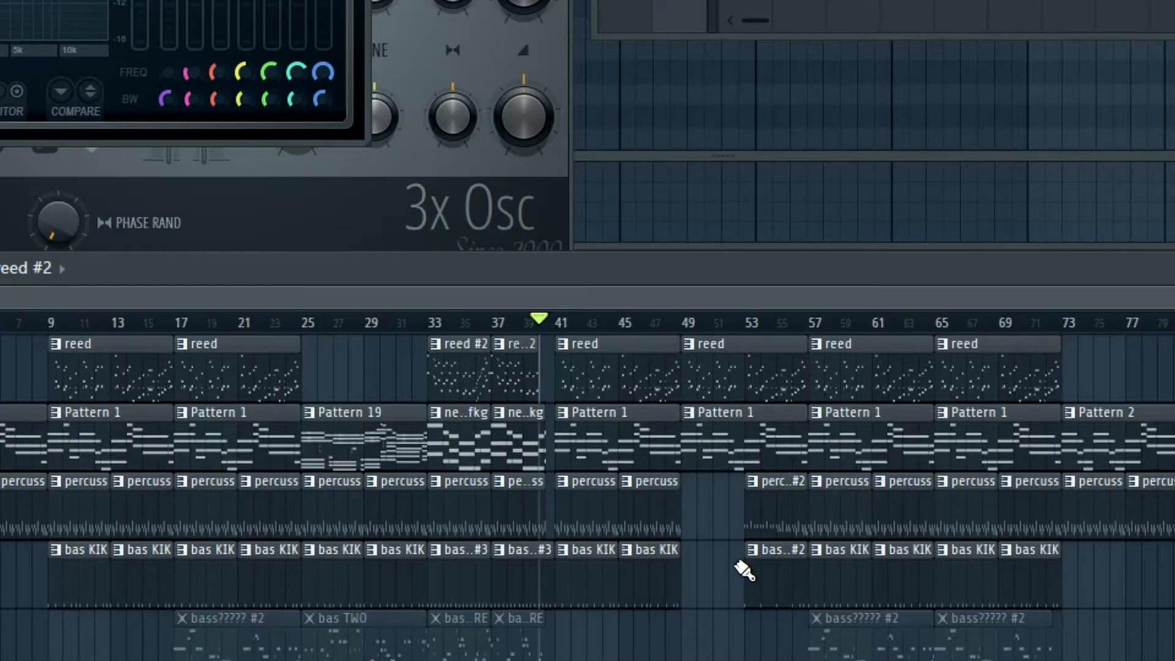
Play the arrangement from bar 39 while lowering the frequency of band 7 in the Master track's Fruity parametric EQ 2.
scroll(659, 538, up, 3)
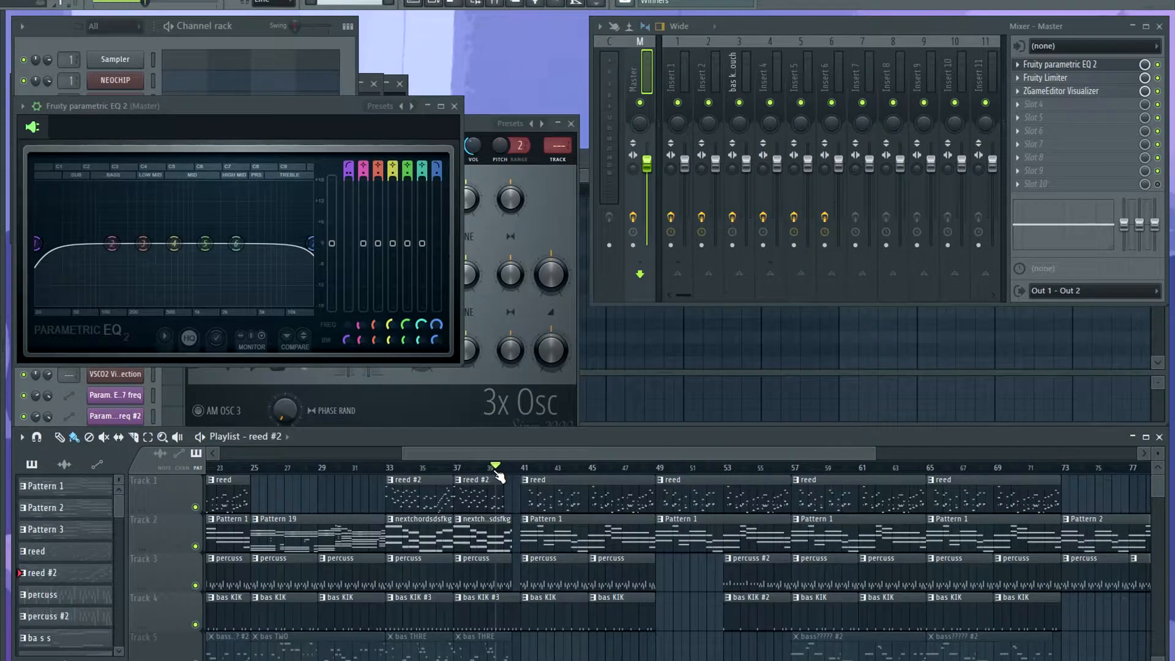
key(space)
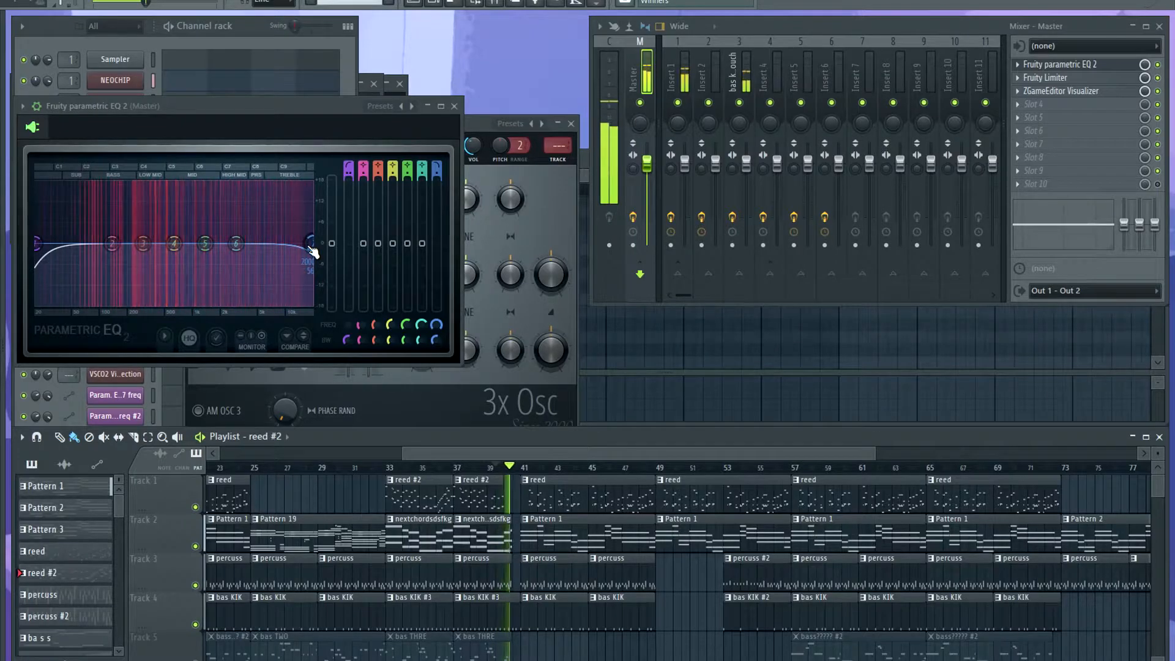
drag(312, 248, 236, 243)
key(ctrl+z)
key(space)
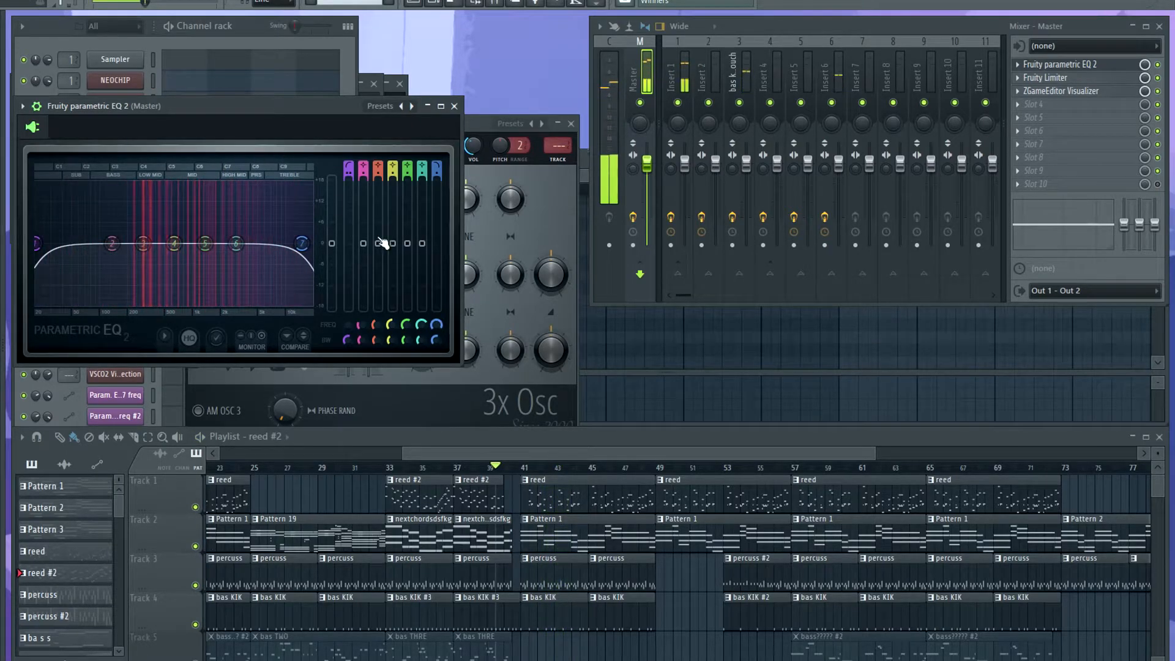
scroll(524, 560, down, 3)
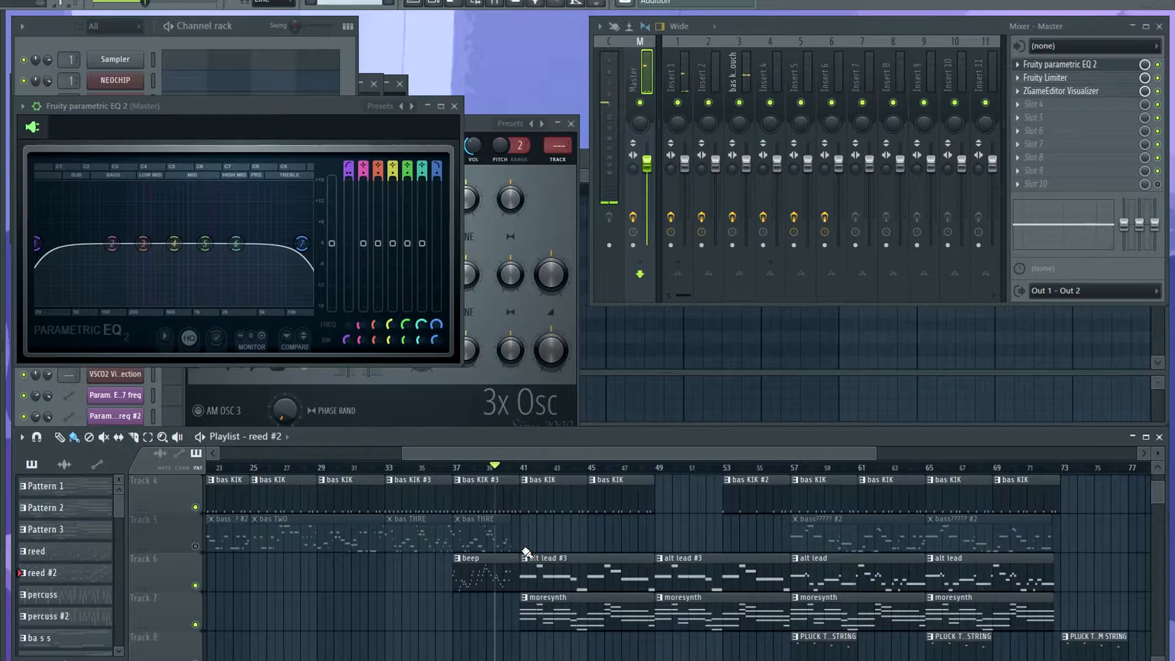
Unmute the EQ automation clips on Track 9 and arm recording for notes and automation.
scroll(526, 550, down, 2)
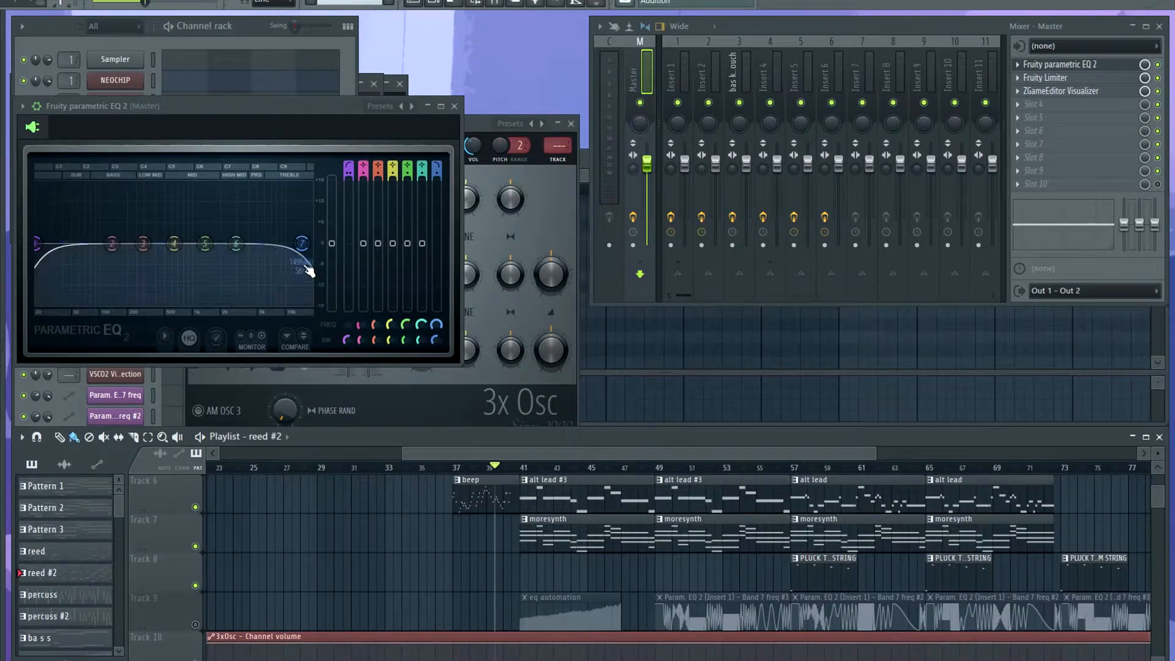
click(195, 625)
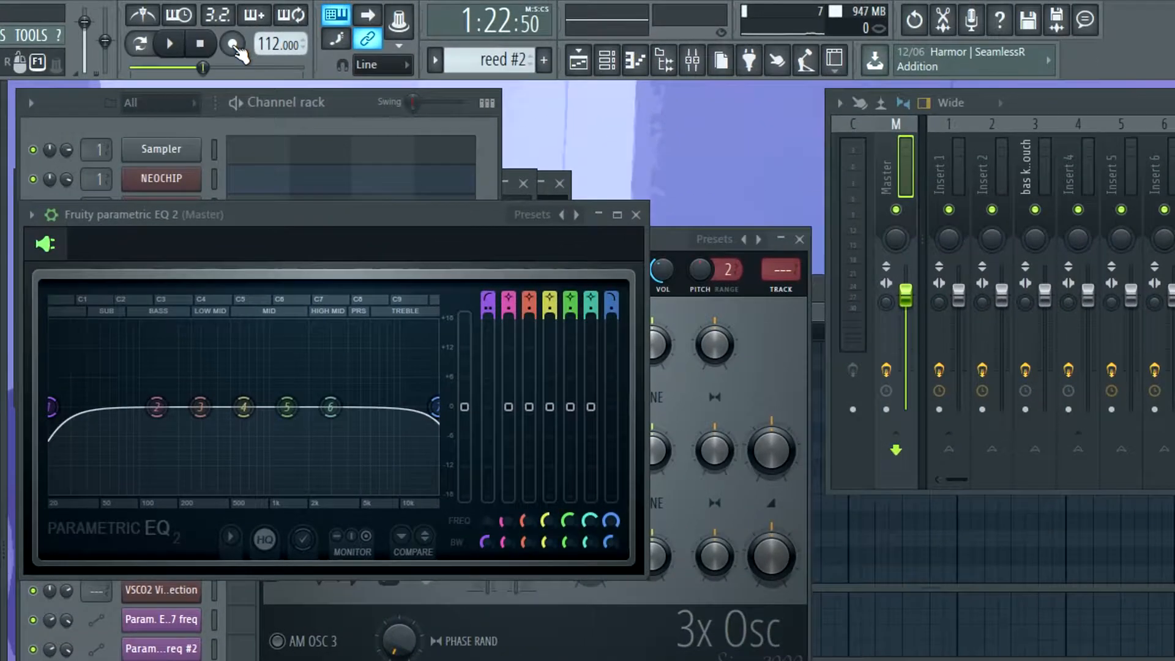
click(233, 44)
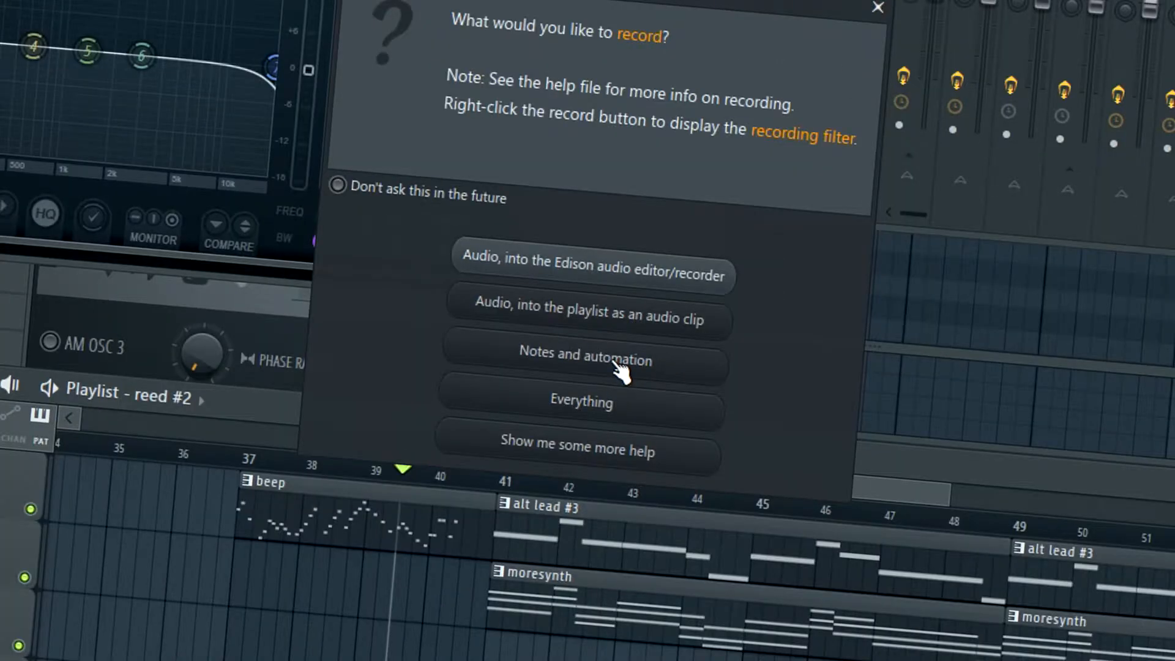
click(615, 367)
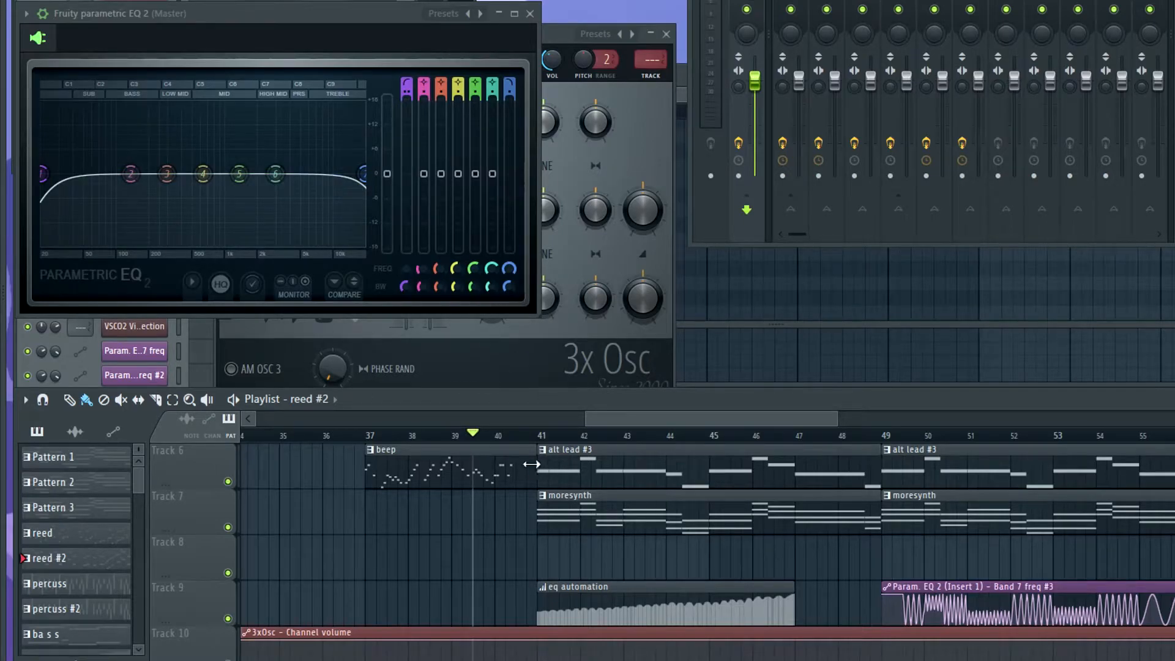
Play the arrangement from bar 41 and resume it at bar 45, maximizing the playlist to follow the automation clips.
click(539, 436)
key(space)
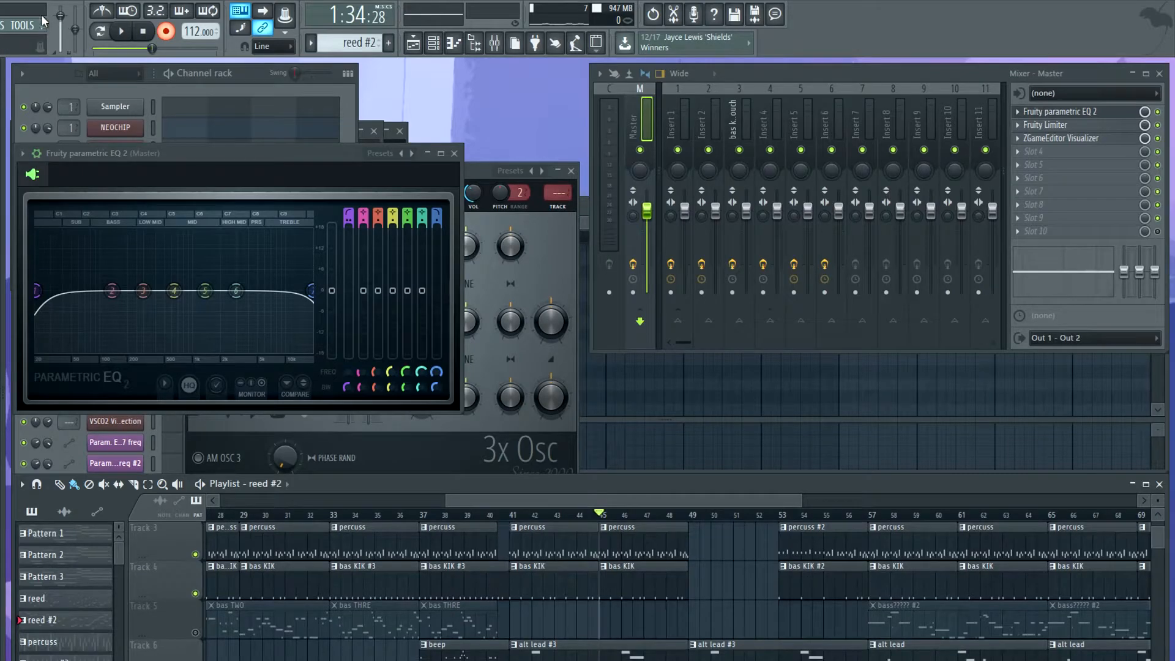
key(space)
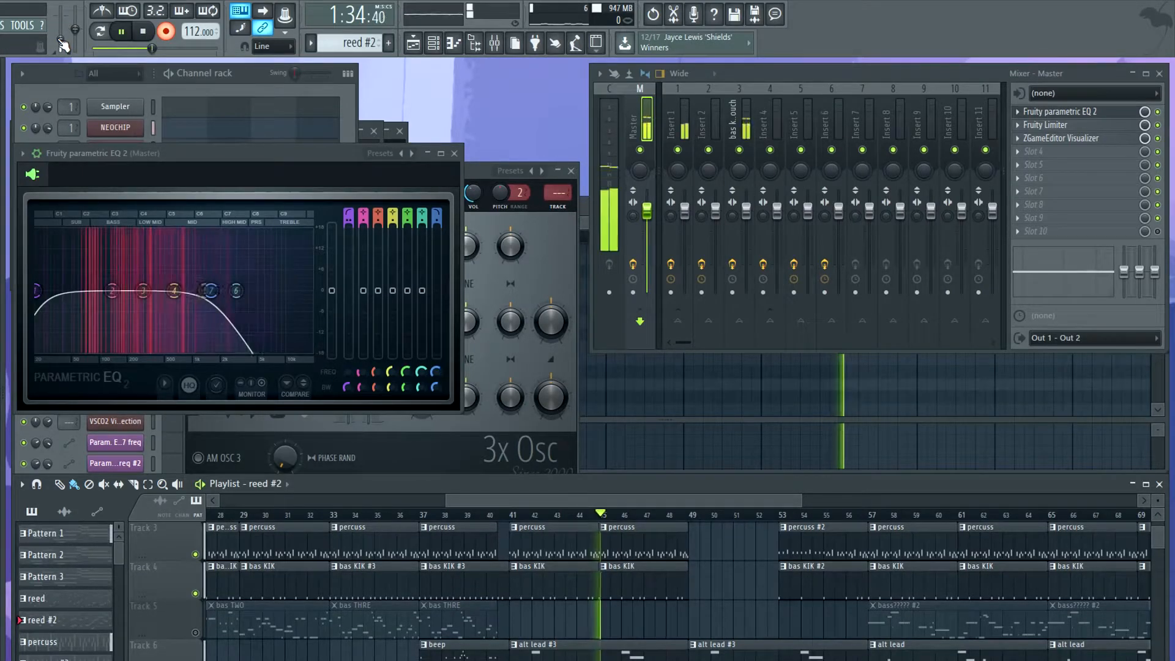
scroll(695, 602, down, 5)
double_click(577, 485)
scroll(556, 349, up, 4)
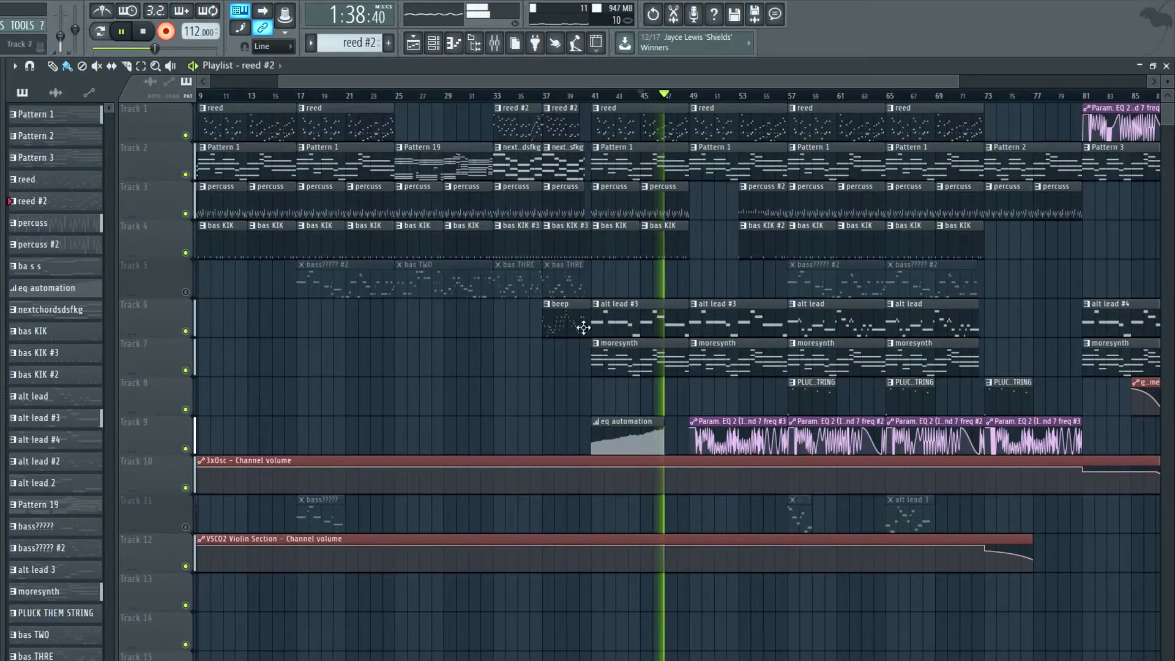
scroll(707, 197, up, 3)
scroll(708, 197, up, 2)
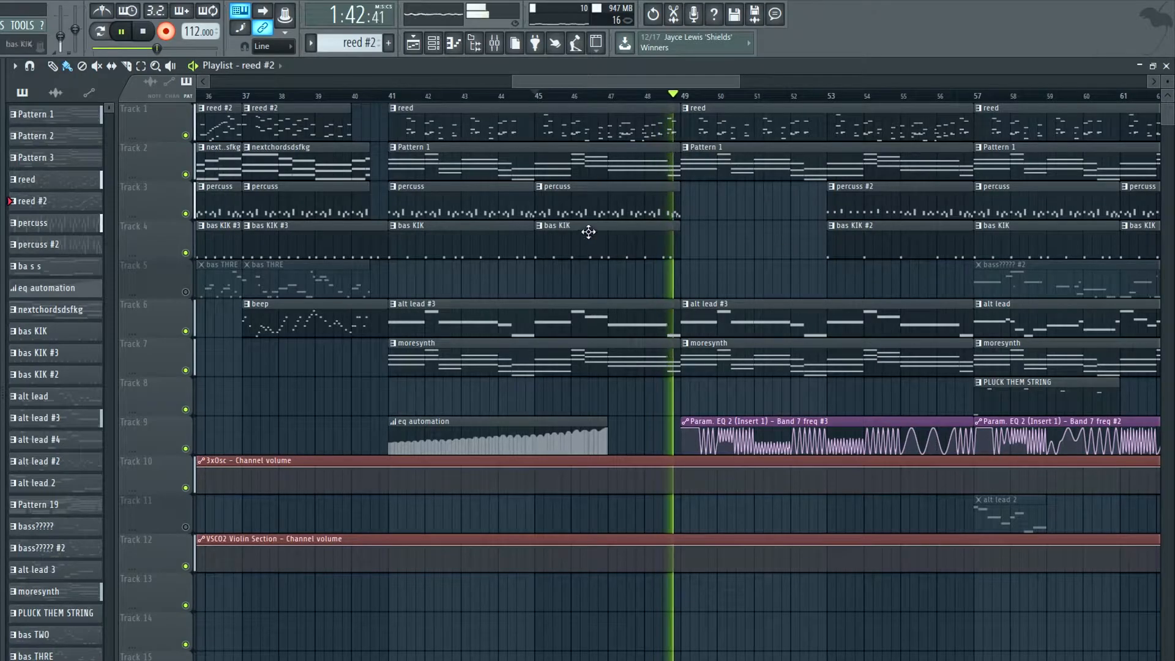
Mute the EQ automation on Track 9 and the alt lead clips on Track 6 during playback.
click(184, 449)
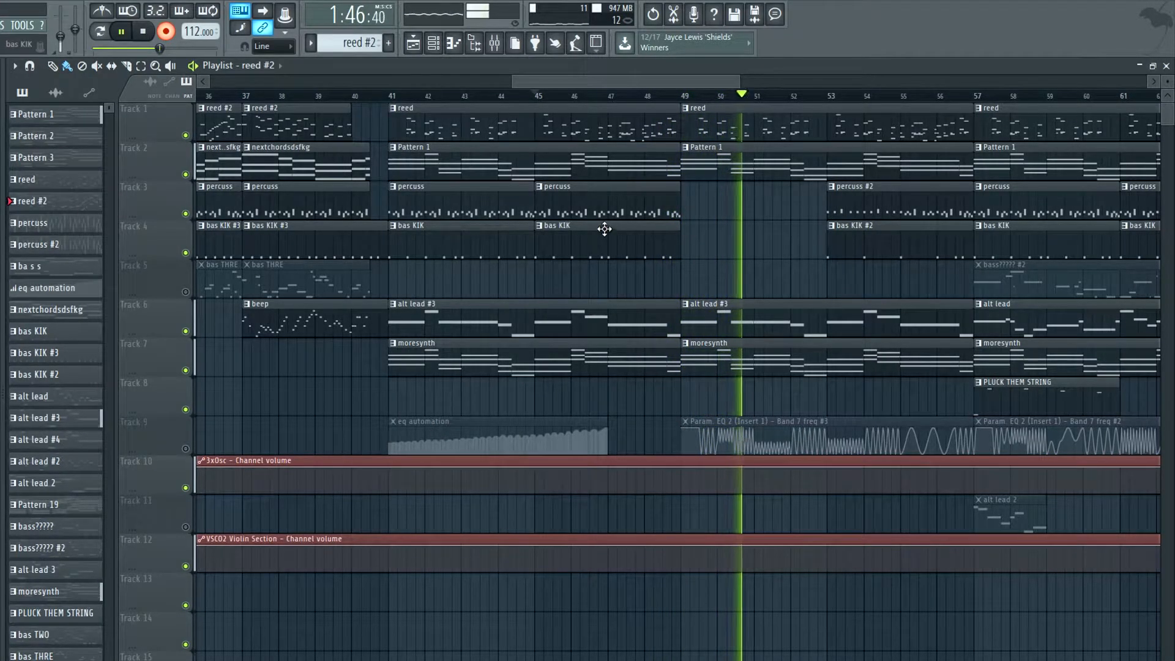
drag(679, 78, 763, 84)
click(186, 331)
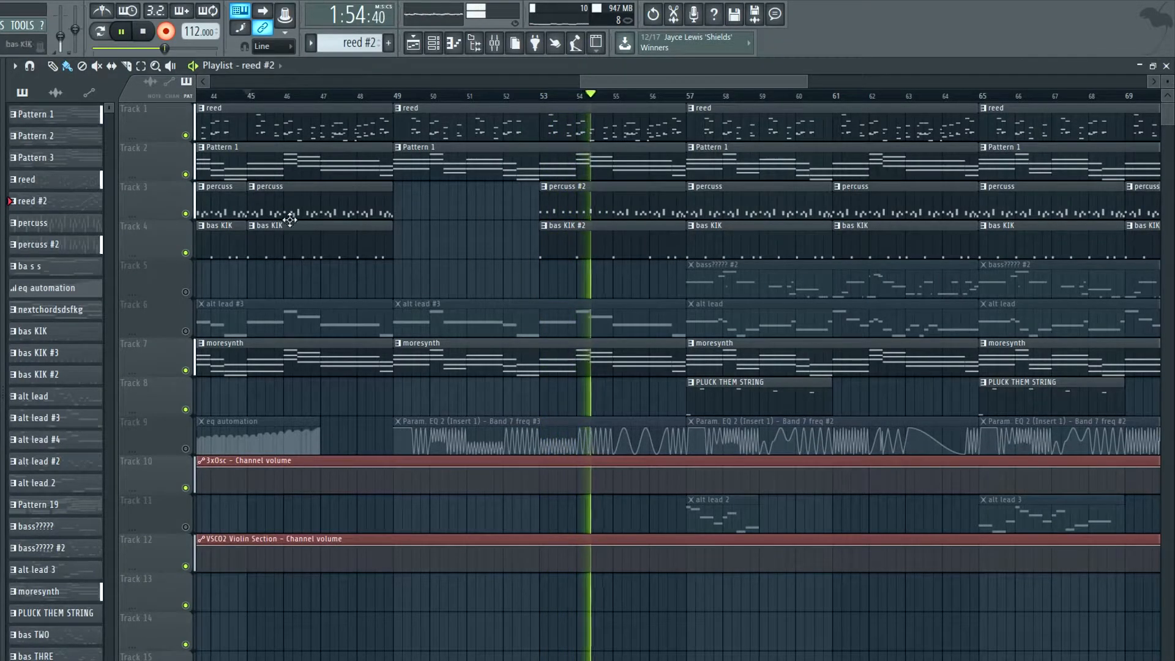
Stop playback and cue the percuss #2 clip at bar 53 in the playlist.
drag(678, 80, 596, 82)
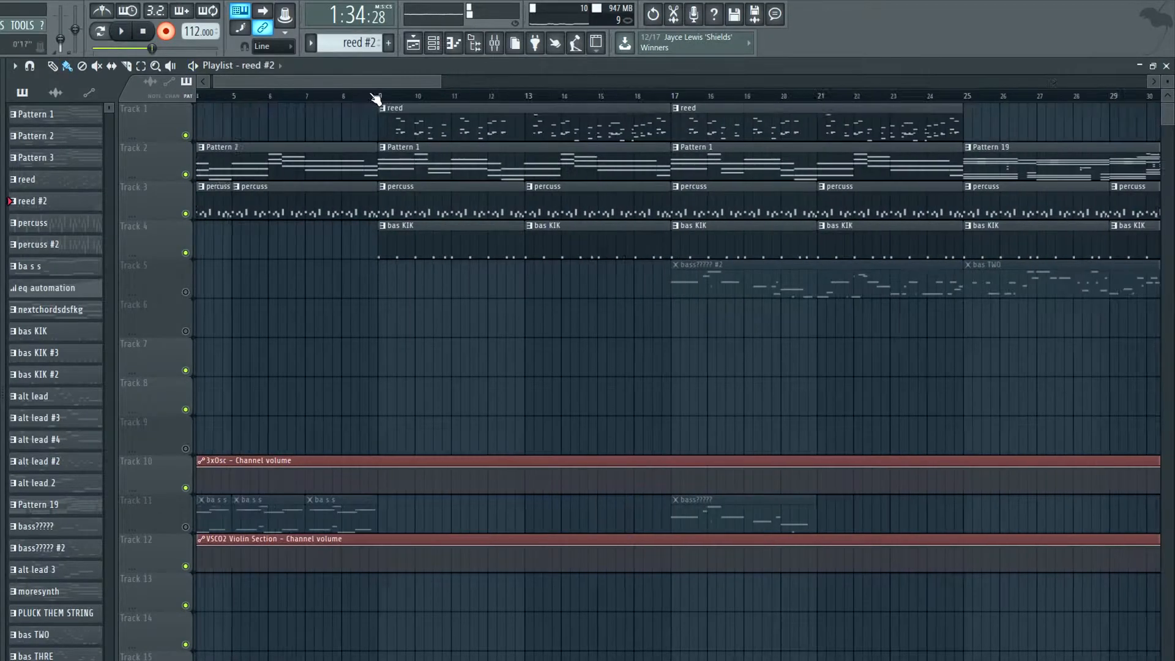
drag(421, 81, 633, 79)
click(537, 96)
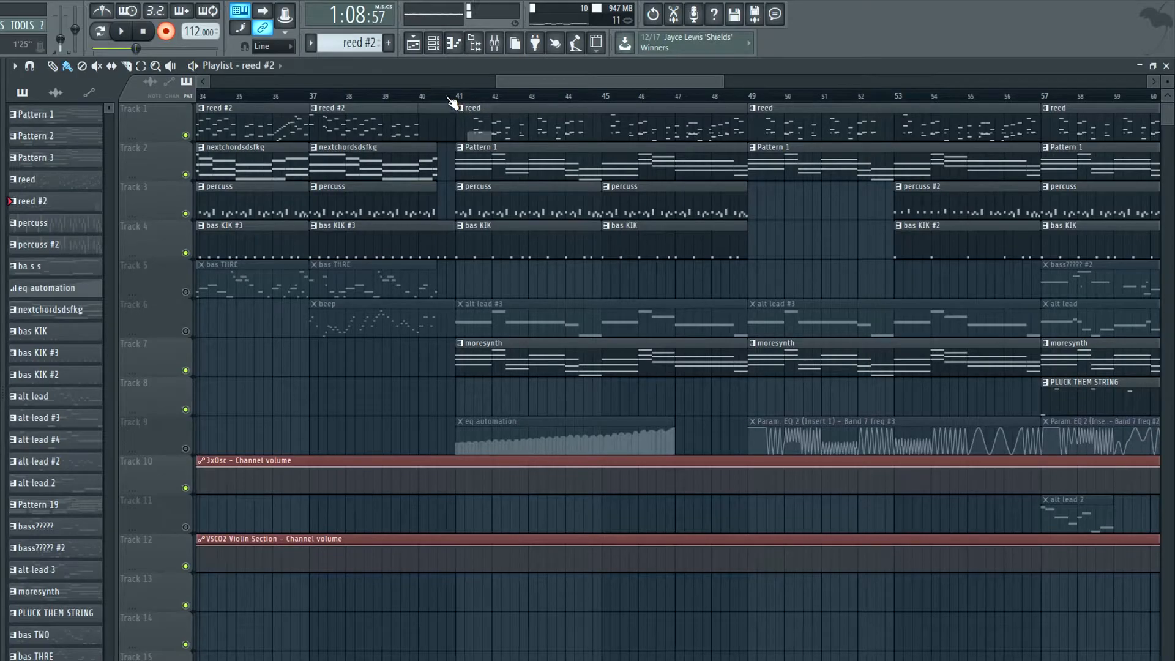
drag(559, 82, 618, 83)
click(512, 97)
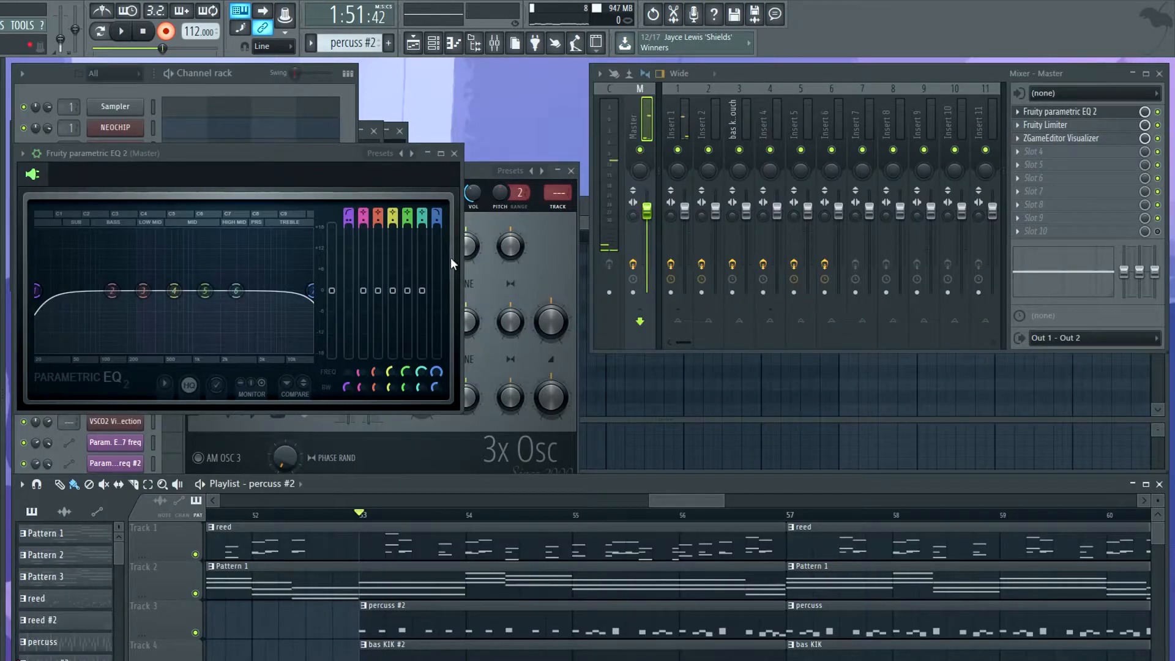
Open the Calculator Kit channel's piano roll in the percuss #2 pattern and play the part.
click(64, 88)
right_click(127, 192)
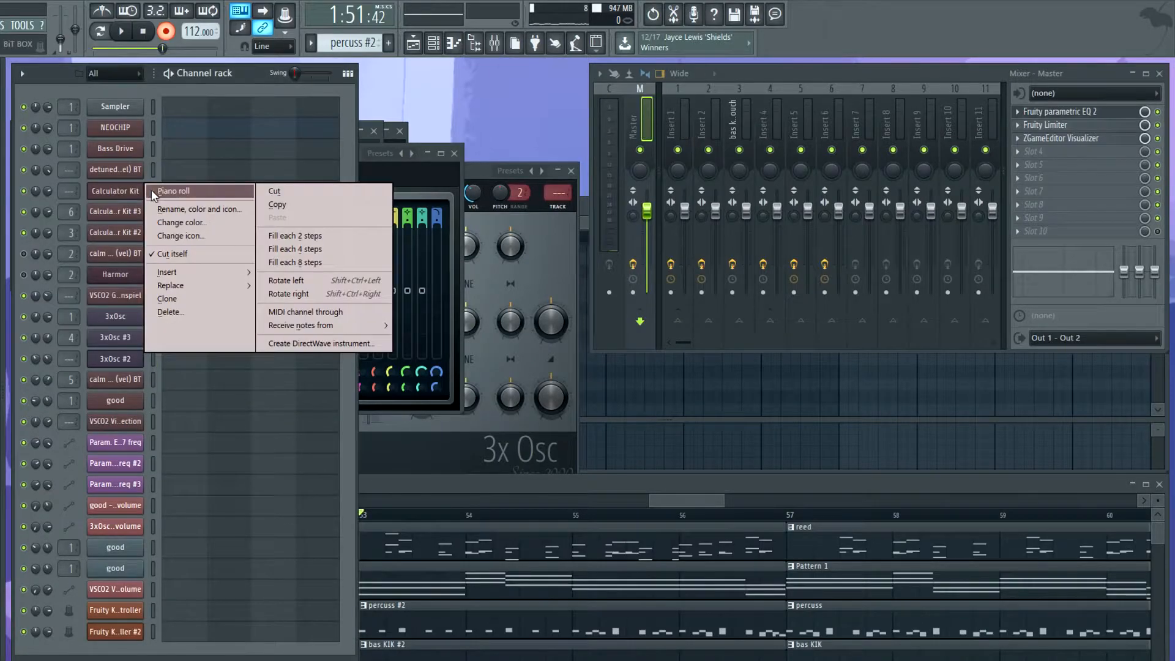
click(169, 191)
key(space)
Open the VSCO2 Violin Section instrument and its piano roll for the PLUCK THEM STRING pattern.
scroll(428, 340, down, 4)
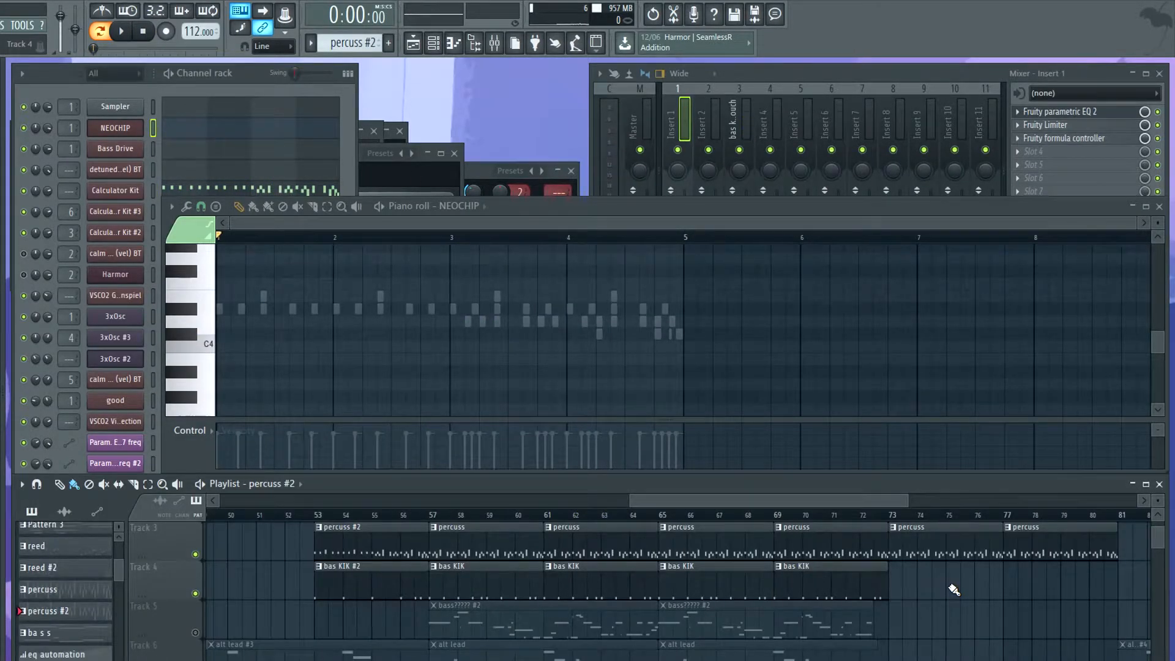
scroll(945, 588, down, 3)
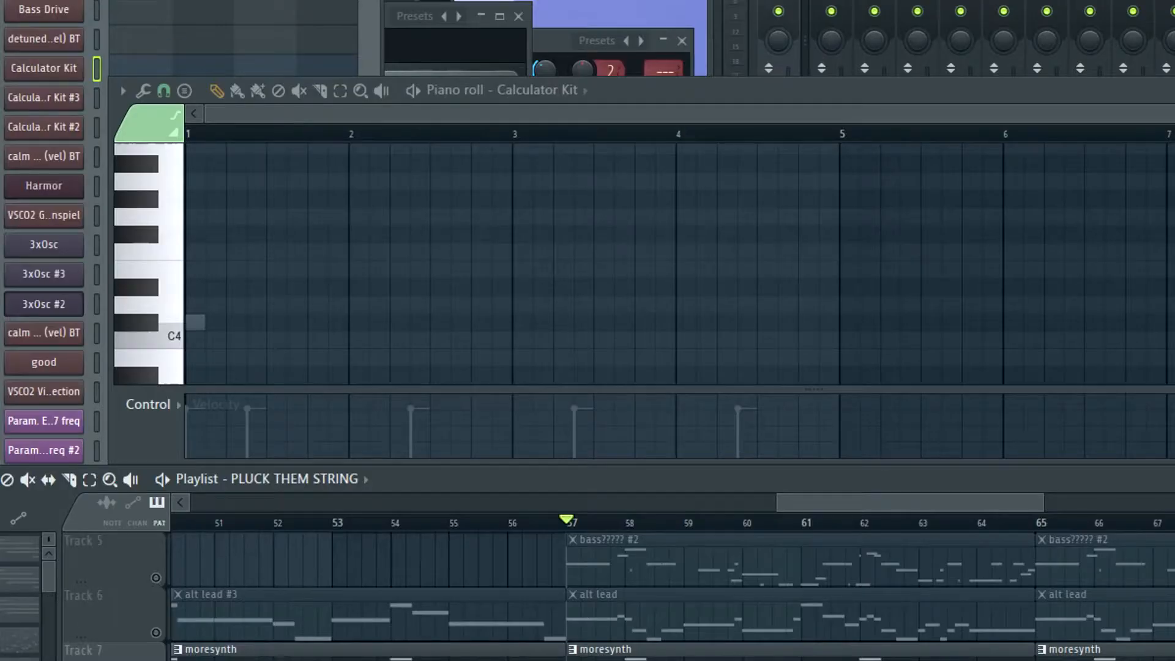
key(F6)
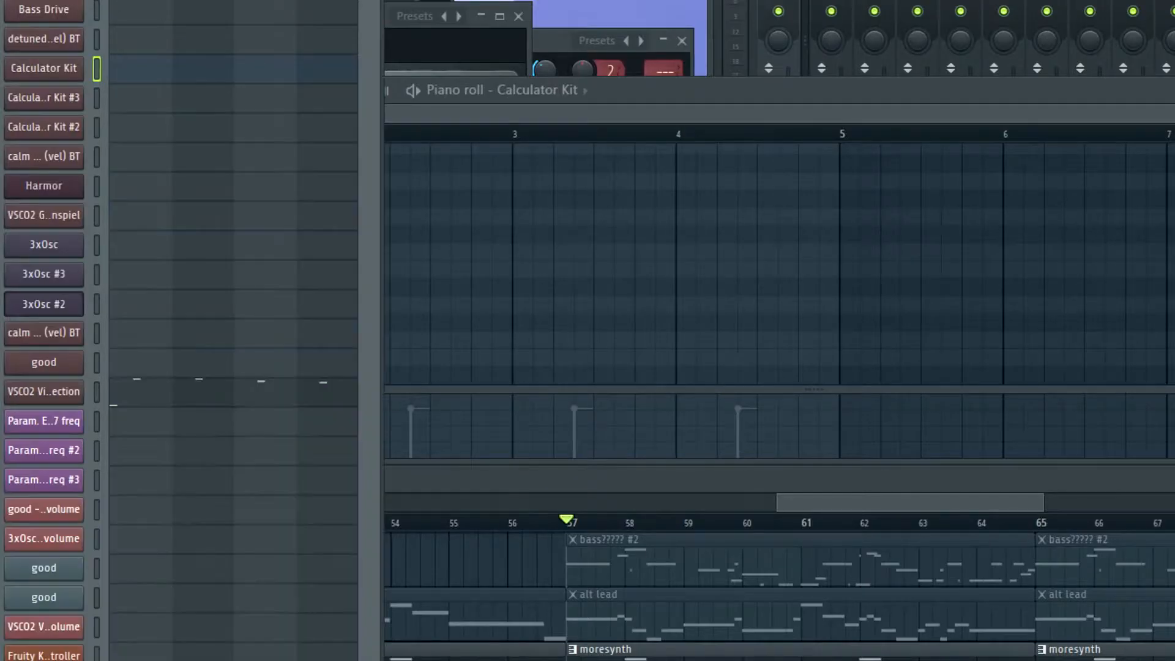
click(26, 399)
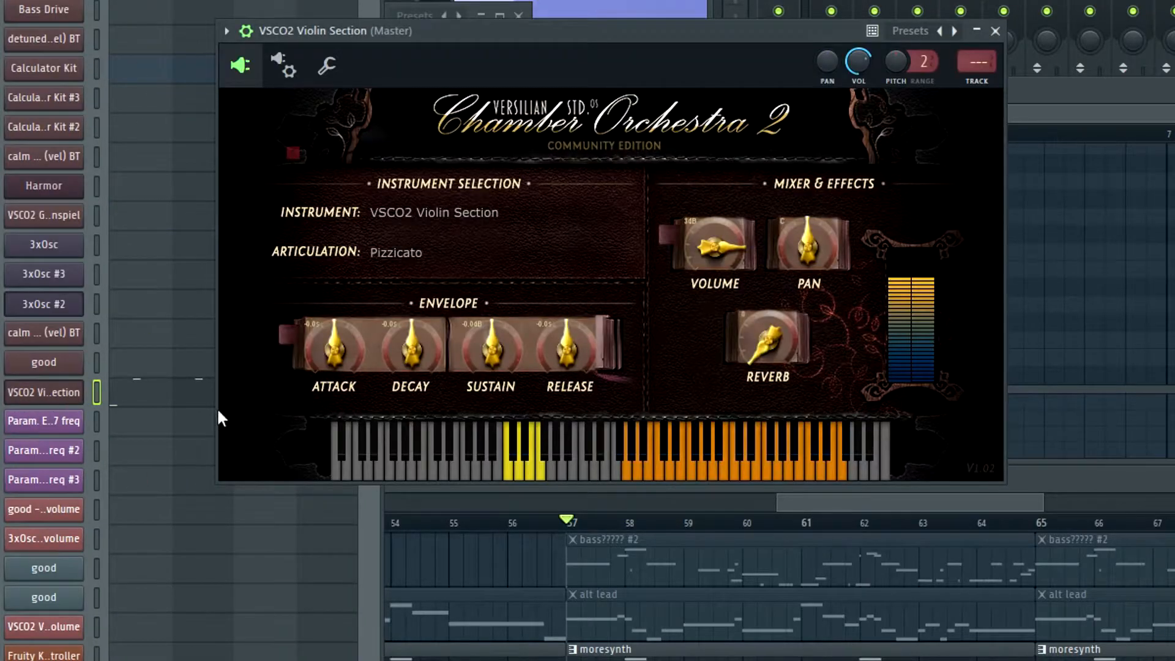
right_click(55, 395)
click(109, 389)
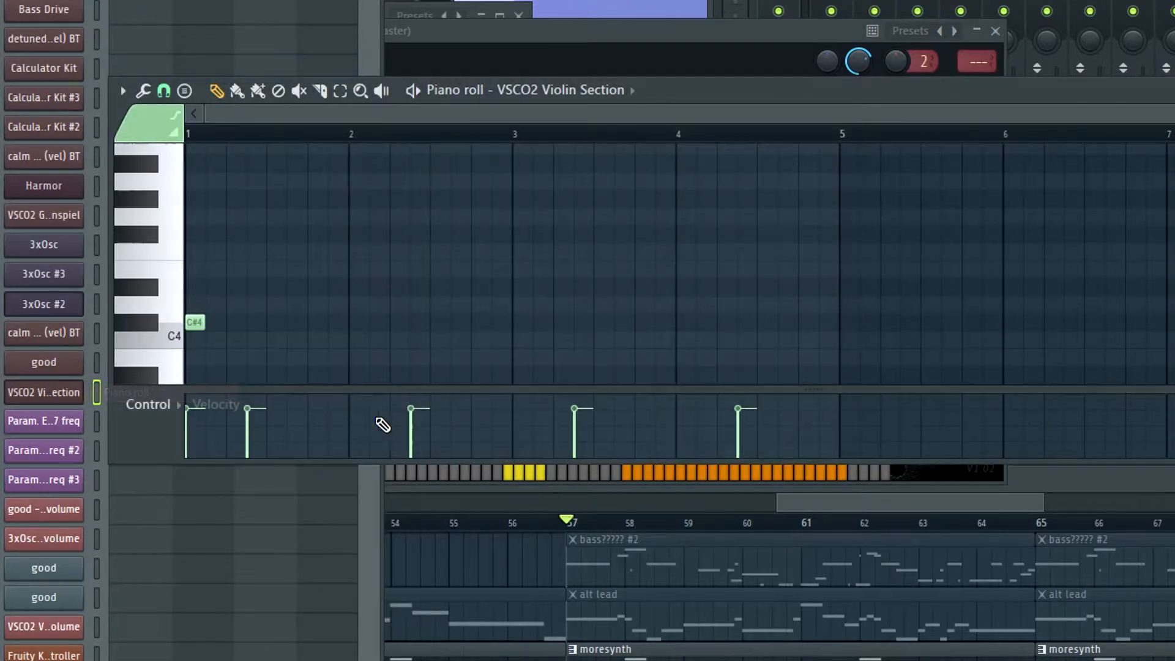
Play the high plucked violin notes of the PLUCK THEM STRING pattern and stop playback.
scroll(348, 263, up, 3)
scroll(350, 261, up, 6)
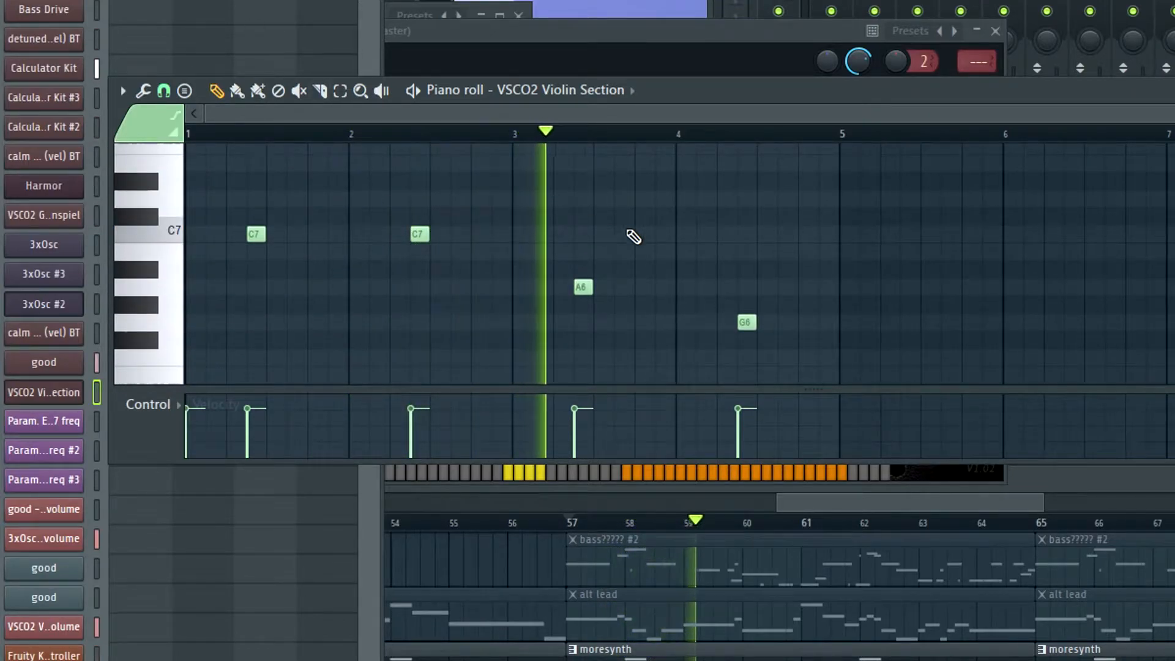
key(space)
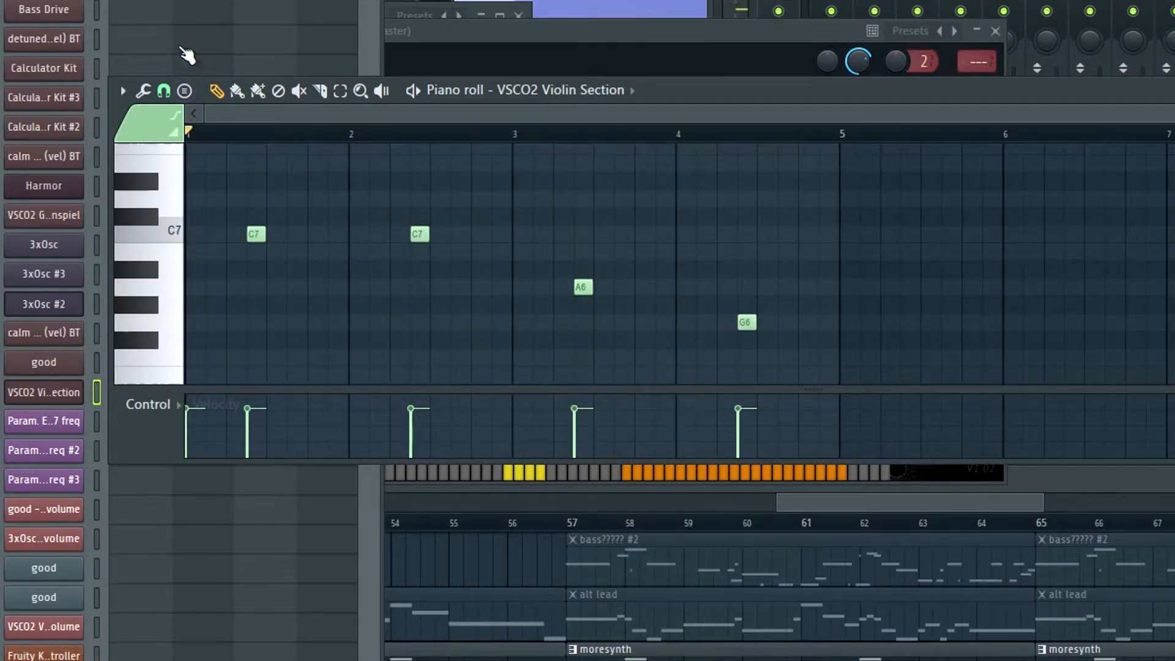
key(space)
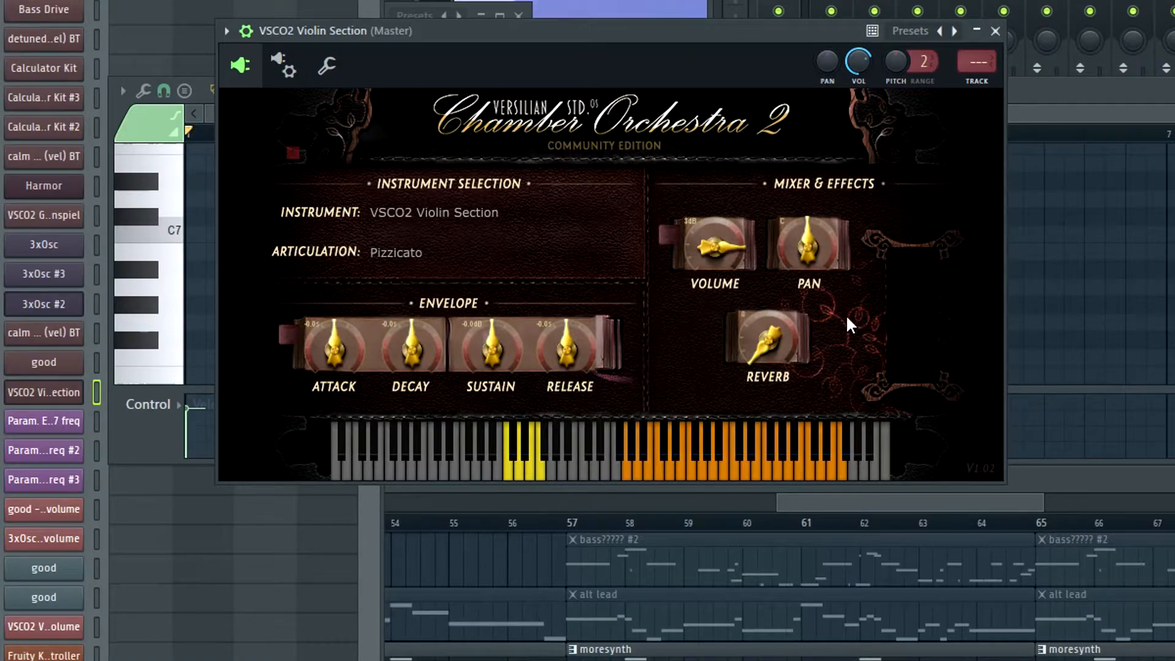
Examine the C#4 note at the start of the violin piano roll and its position relative to the melody notes.
click(1065, 125)
scroll(503, 320, down, 8)
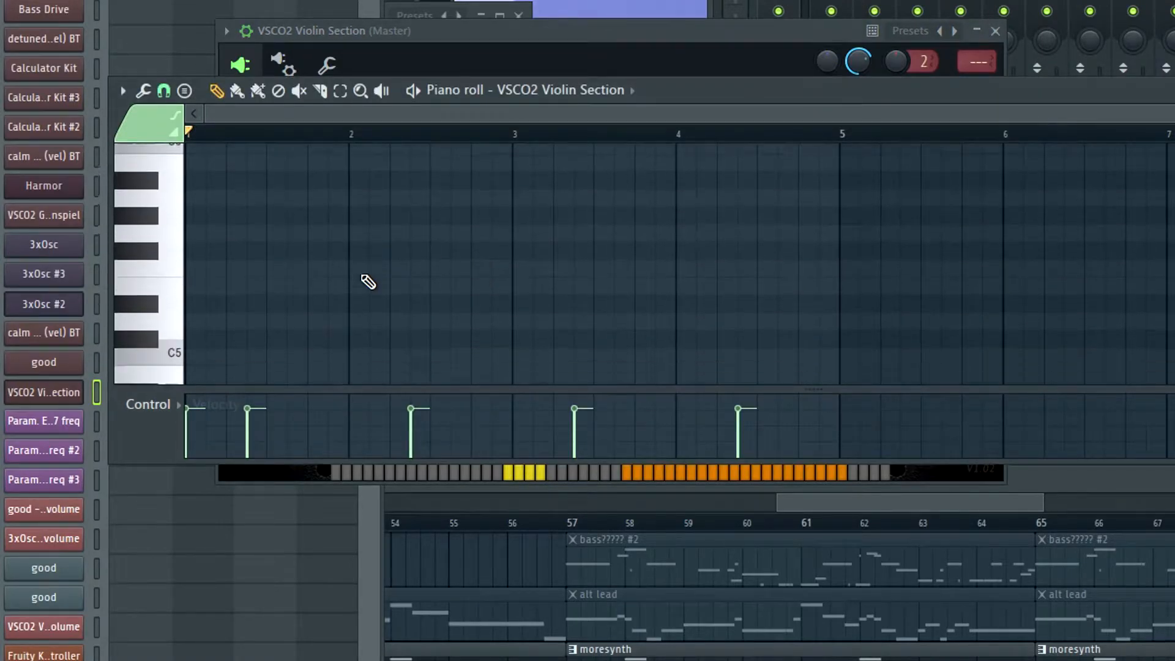
scroll(368, 279, down, 1)
scroll(187, 319, down, 2)
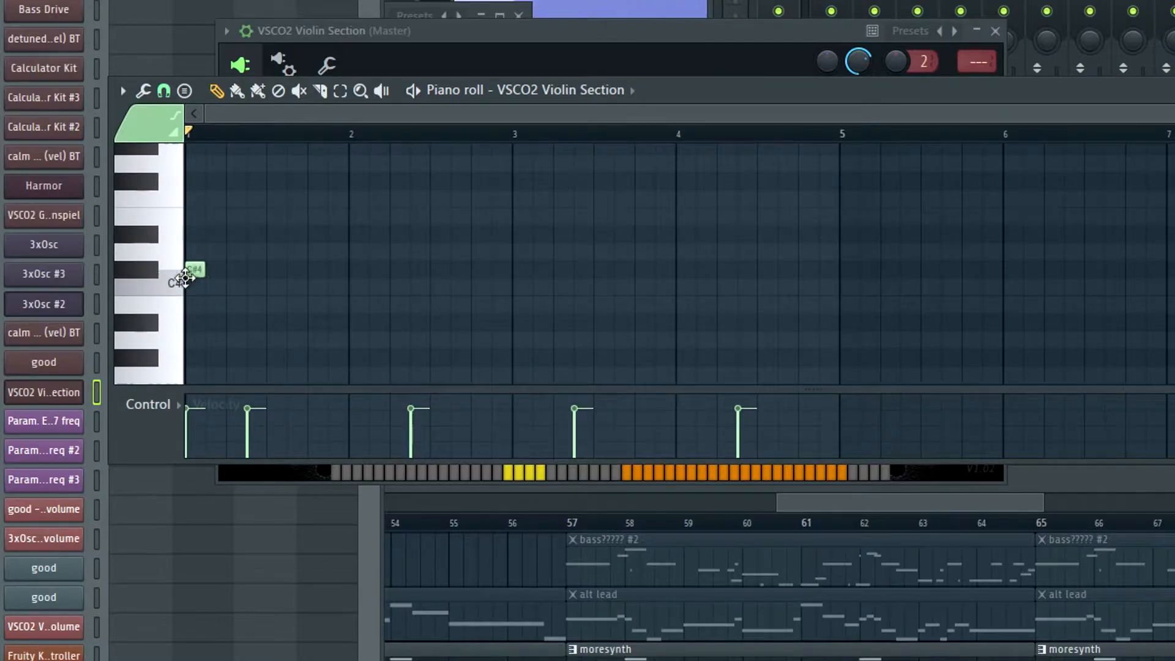
scroll(199, 270, up, 20)
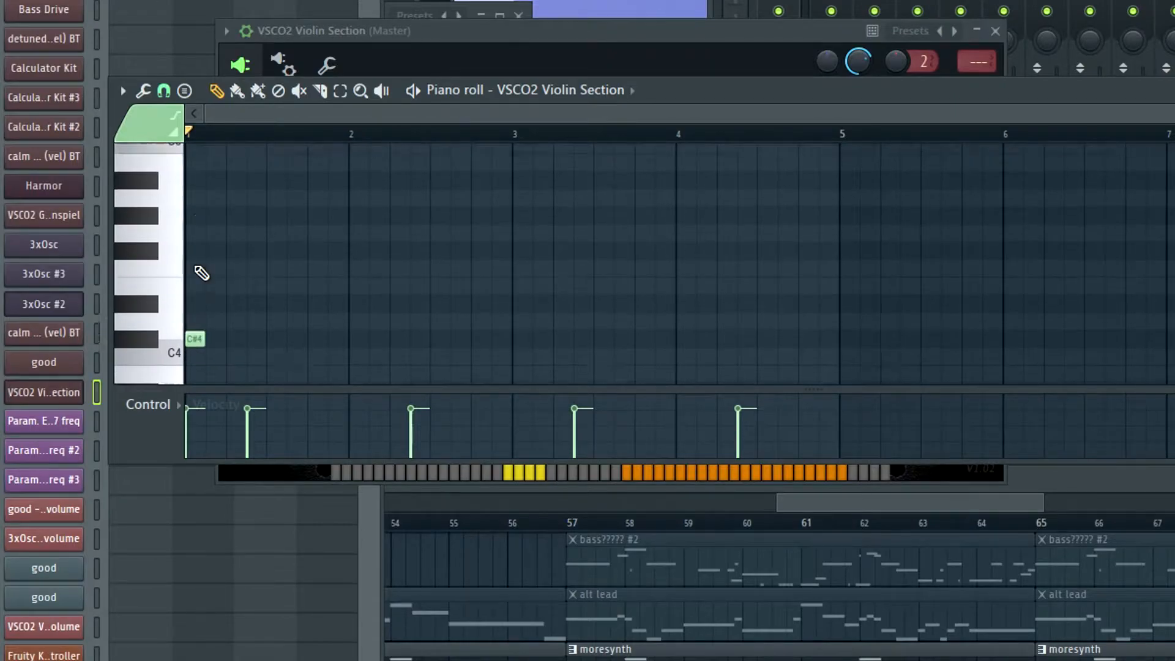
scroll(300, 272, down, 4)
scroll(281, 262, down, 10)
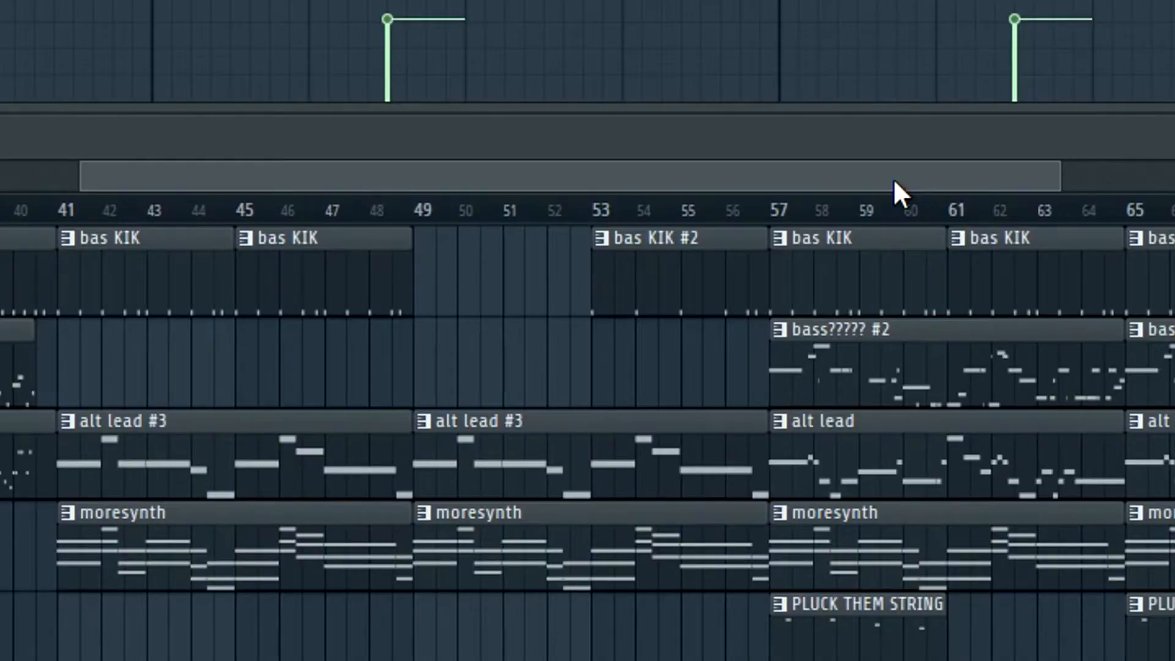
Open the moresynth pattern's instrument from the playlist and locate PIANO VINTAGE 1984 v1.00 in the plugin list.
scroll(873, 302, down, 2)
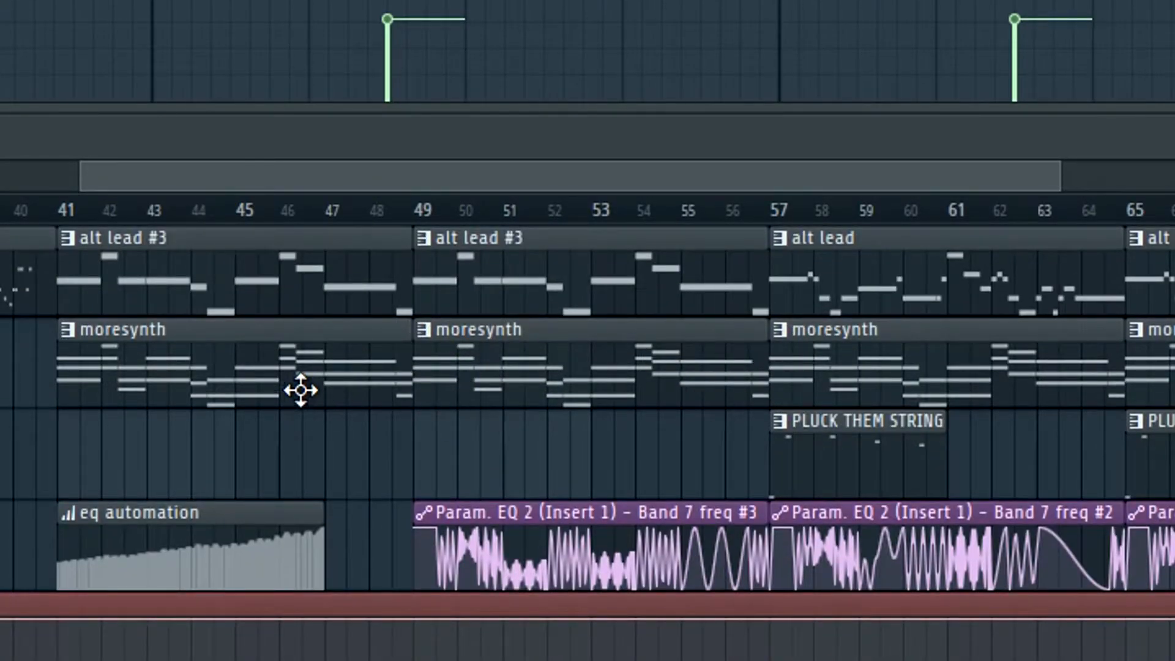
click(555, 381)
click(237, 100)
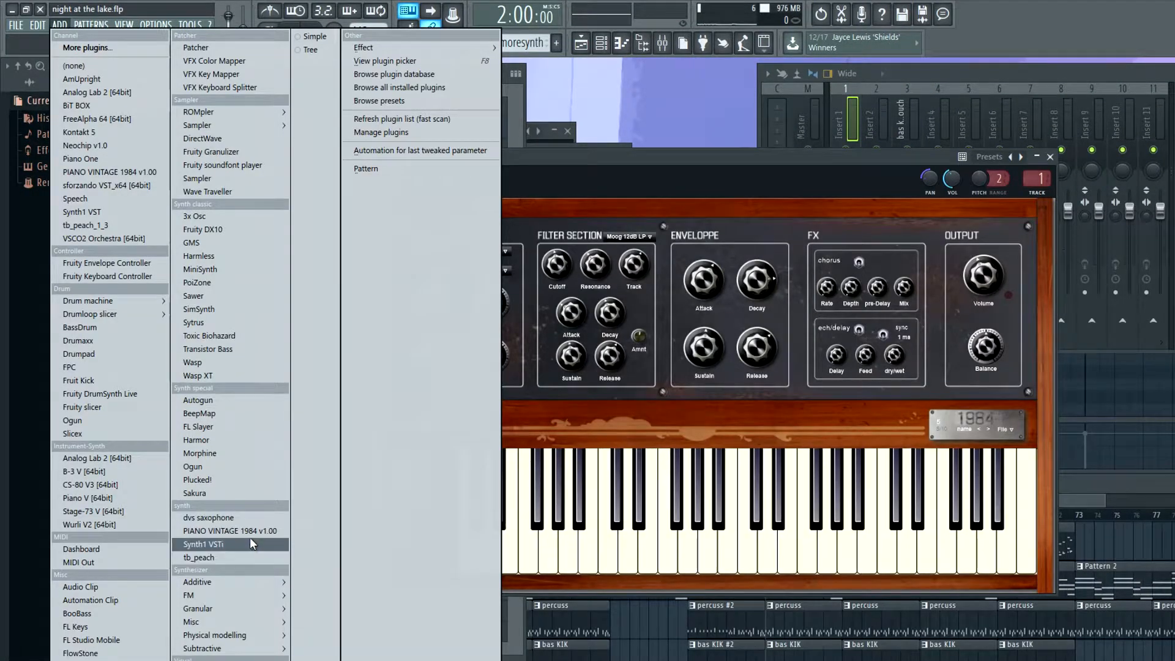
click(259, 531)
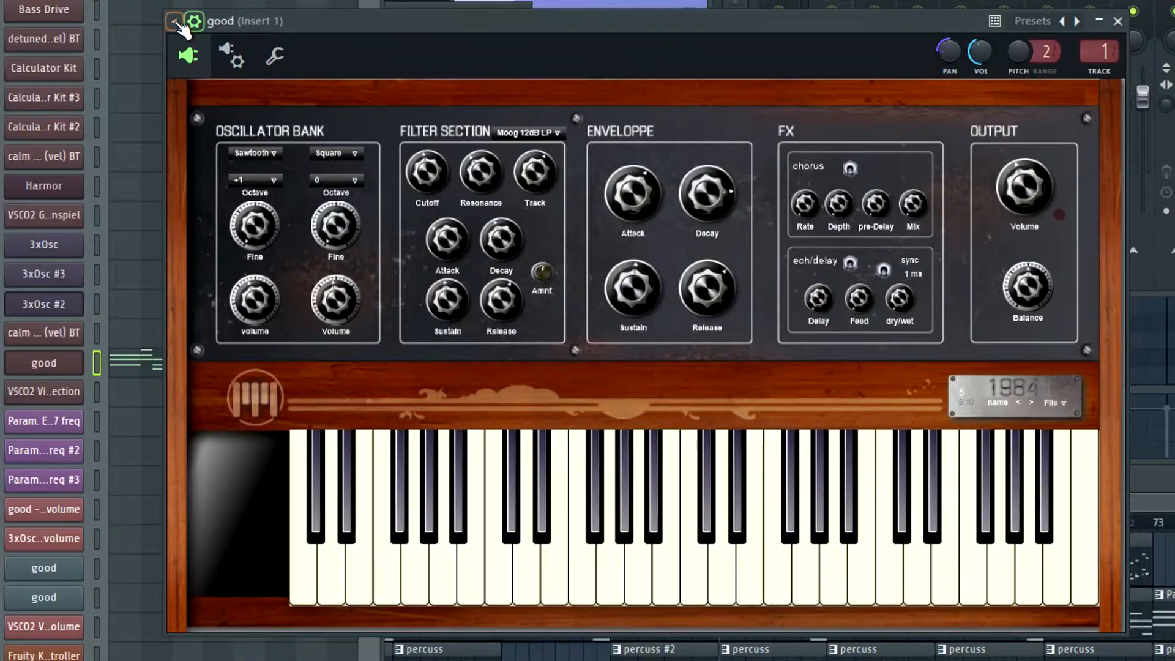
Try internal preset 1 on the moresynth instrument and reload the external preset "good".
click(377, 156)
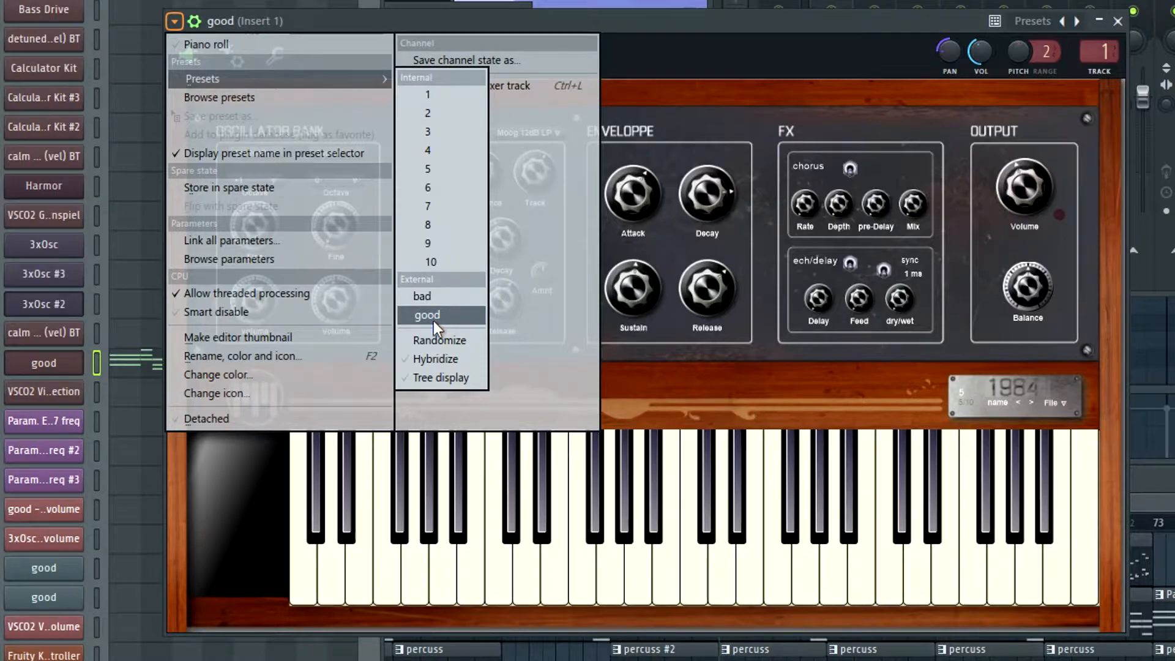
click(446, 97)
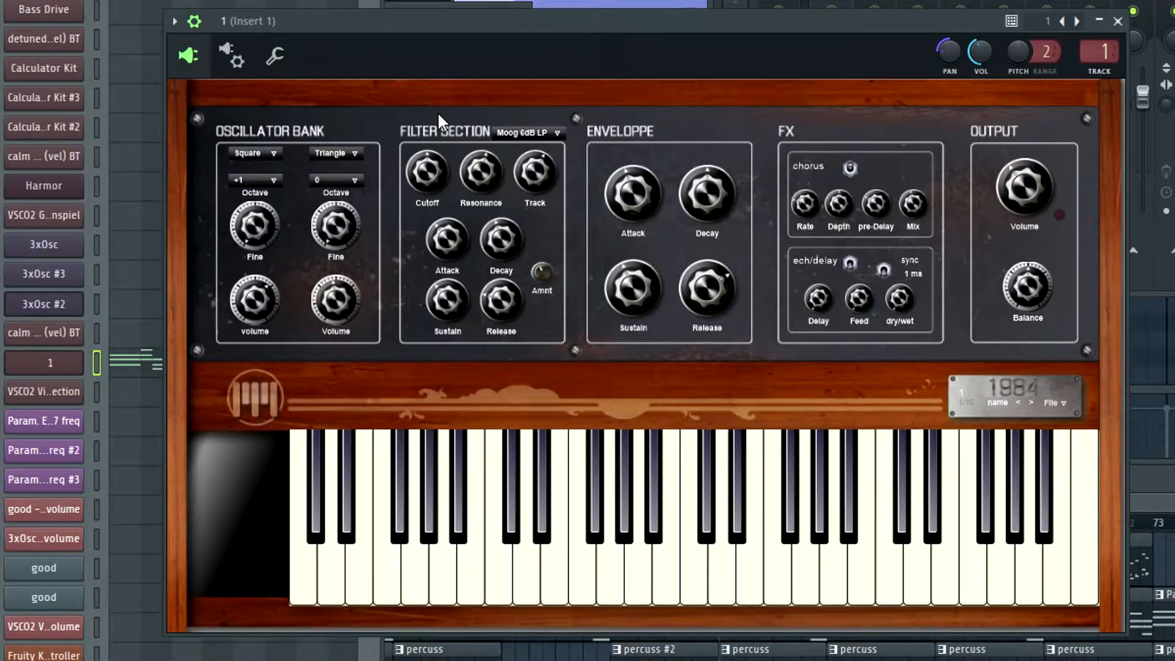
click(174, 20)
mouse_move(222, 80)
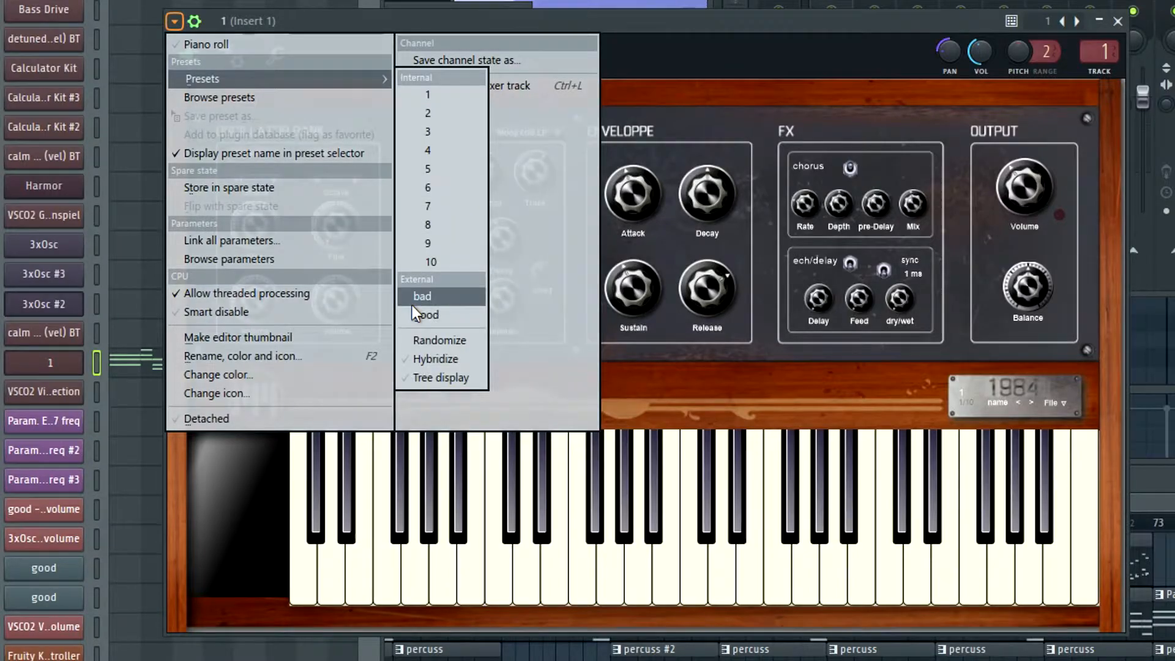
click(422, 314)
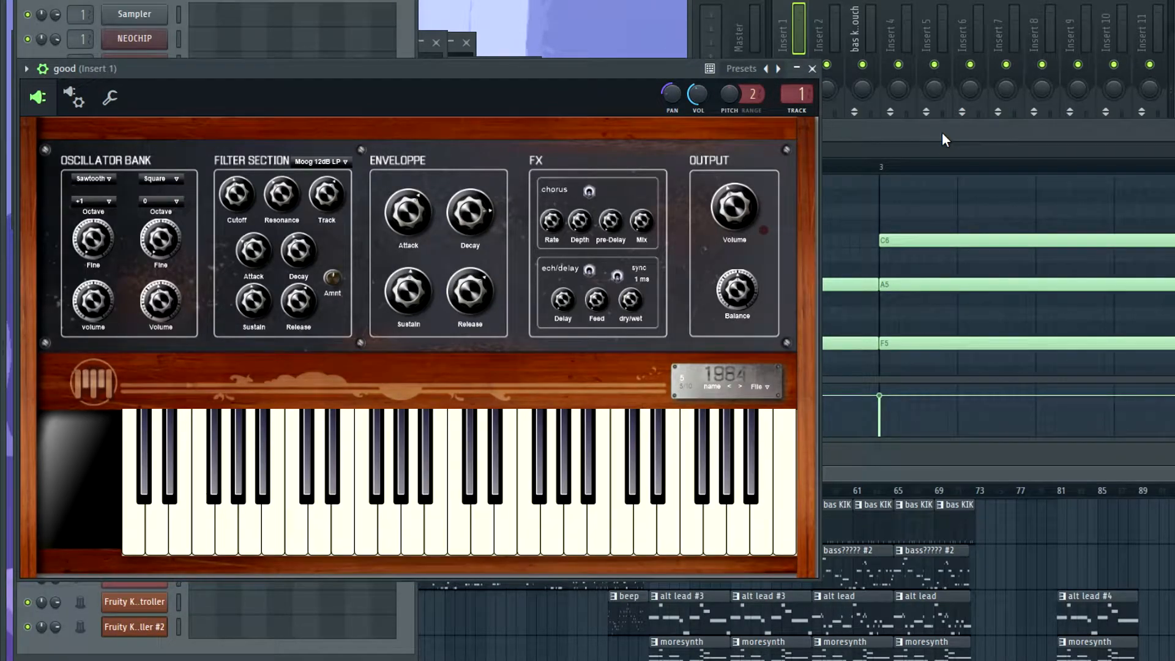
Bring the good channel's piano roll to the front and play its chords.
click(847, 169)
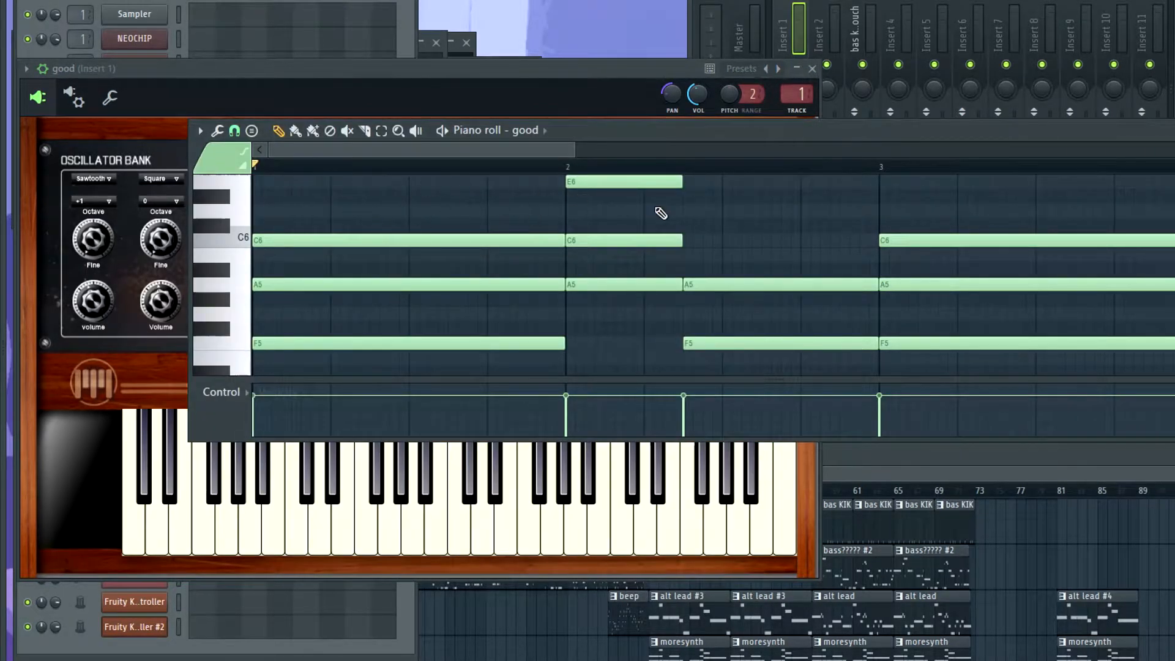
key(space)
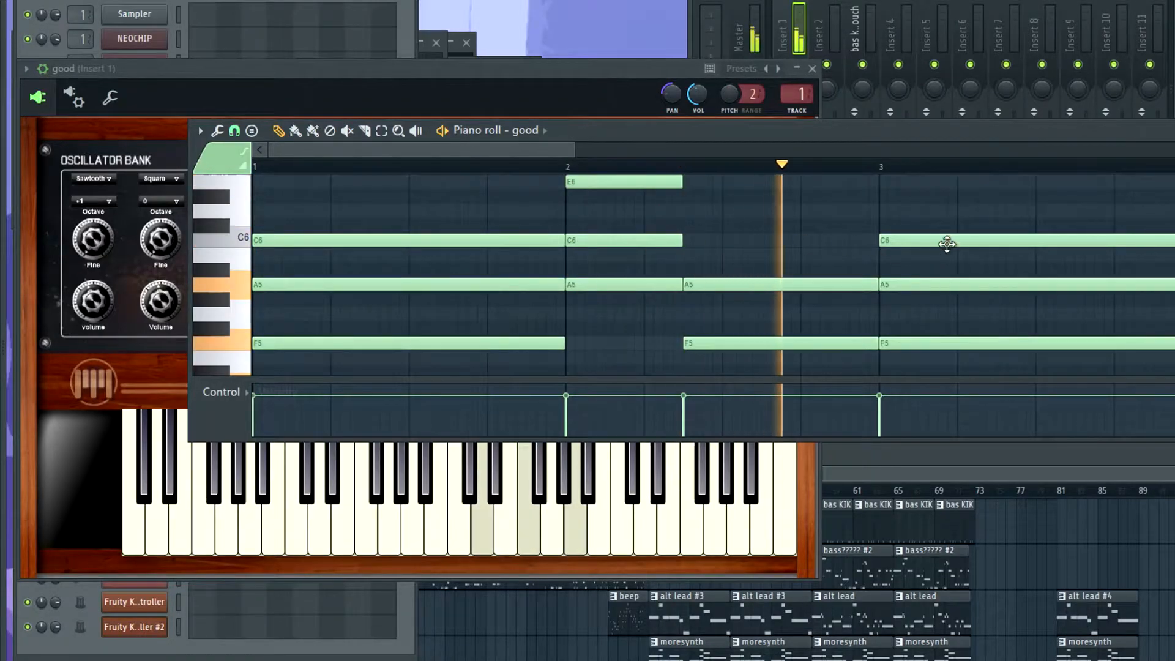
Stop the good channel's chords, select alt lead #3 in the playlist, and play it with its 3xOsc instrument open.
key(space)
click(58, 2)
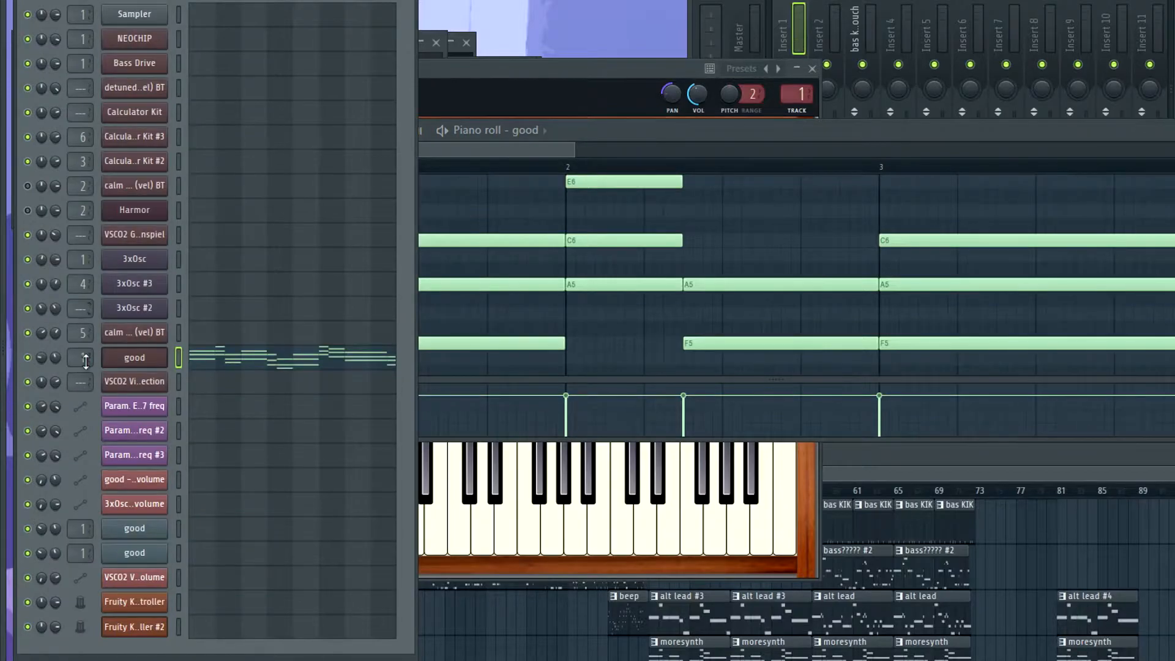
click(767, 617)
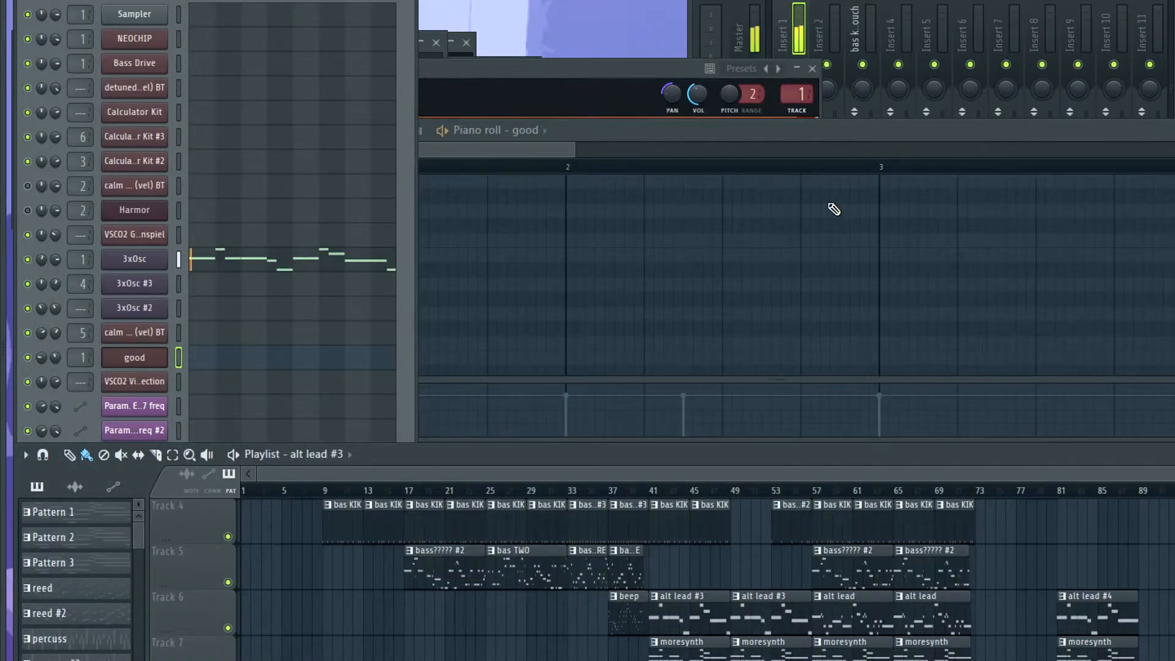
click(135, 259)
key(space)
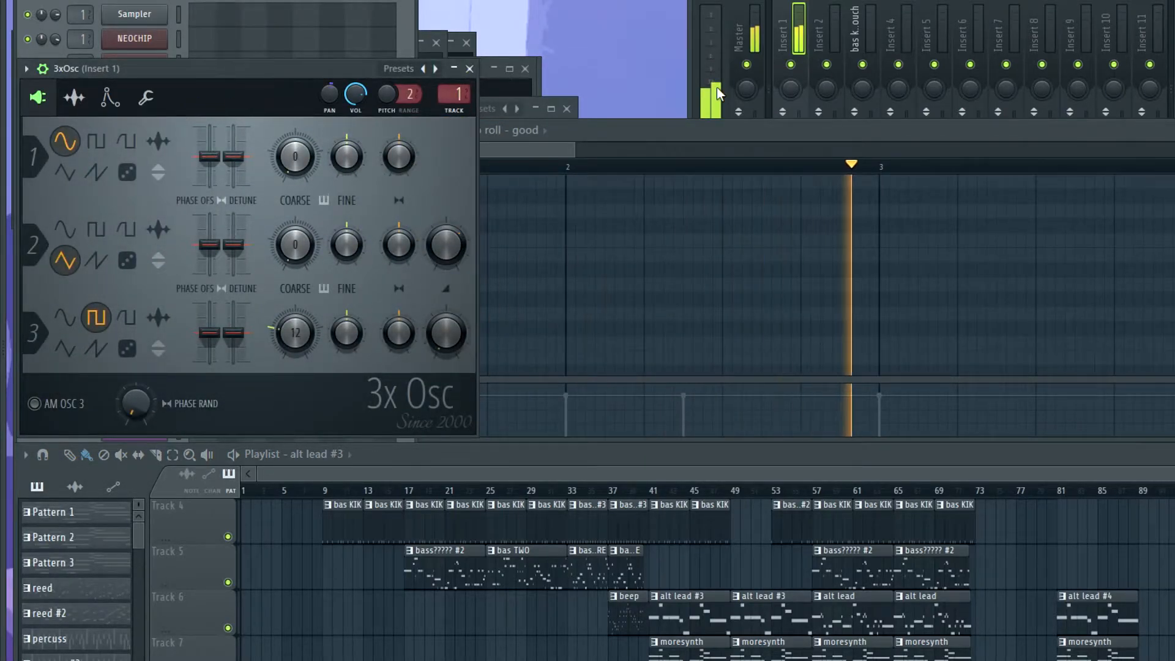
key(space)
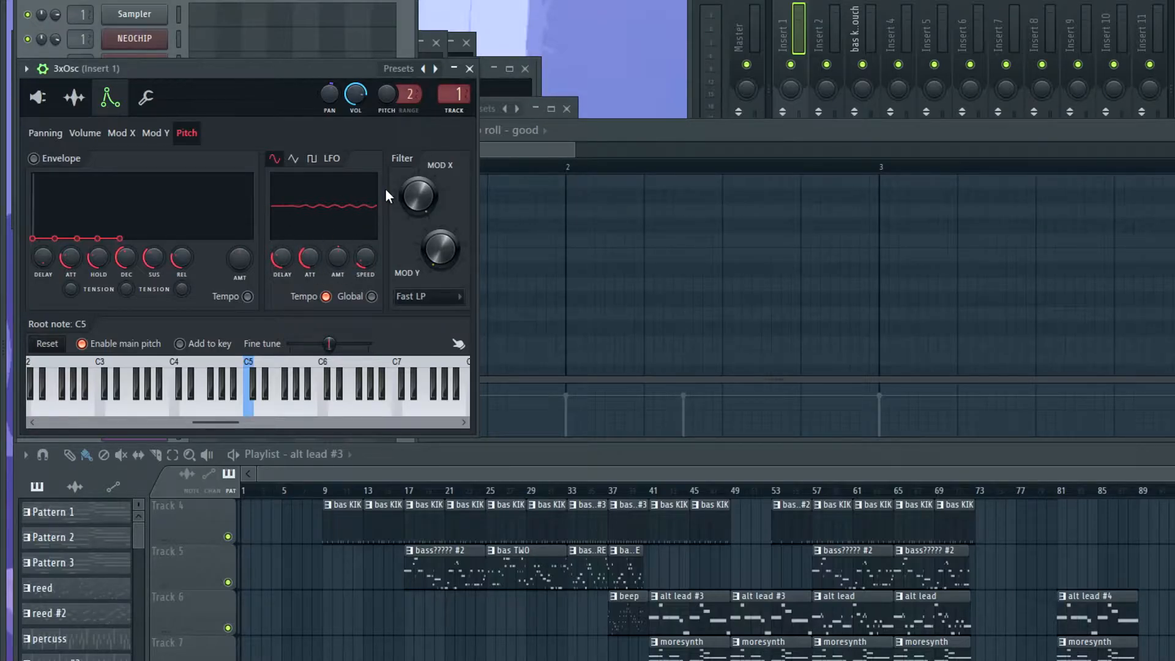
Play a note on the 3xOsc before and after raising the amount of its pitch LFO.
key(r)
drag(343, 255, 342, 220)
key(r)
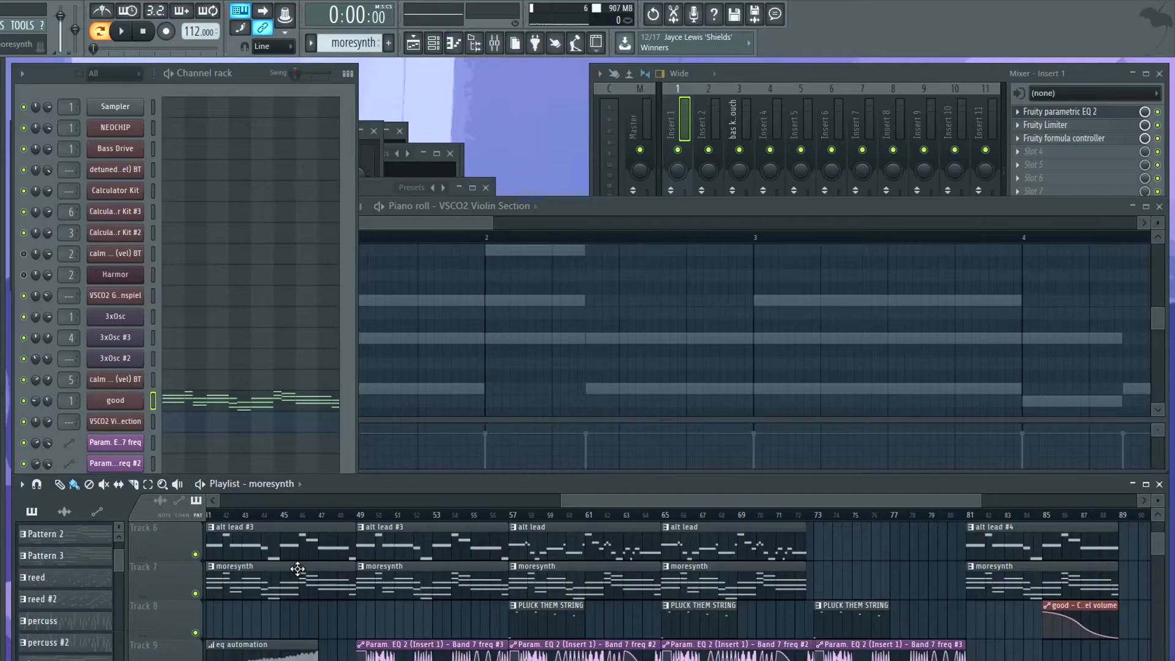
Show the full mixer while playing moresynth, and audition the alt lead pattern from the playlist.
click(48, 78)
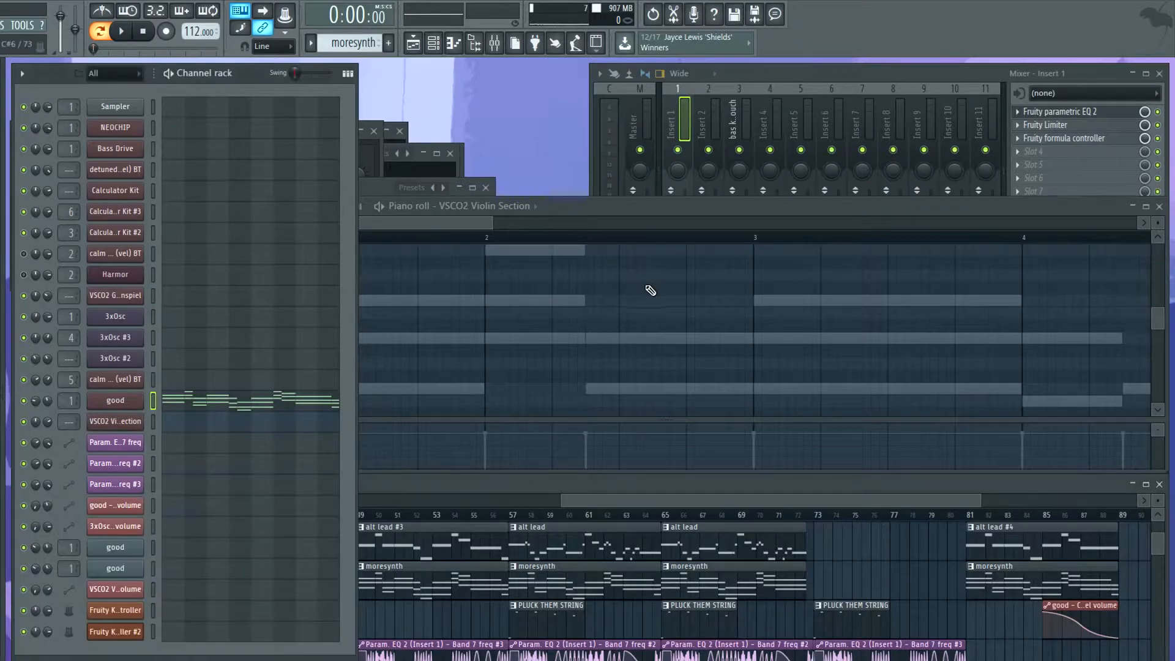
click(684, 139)
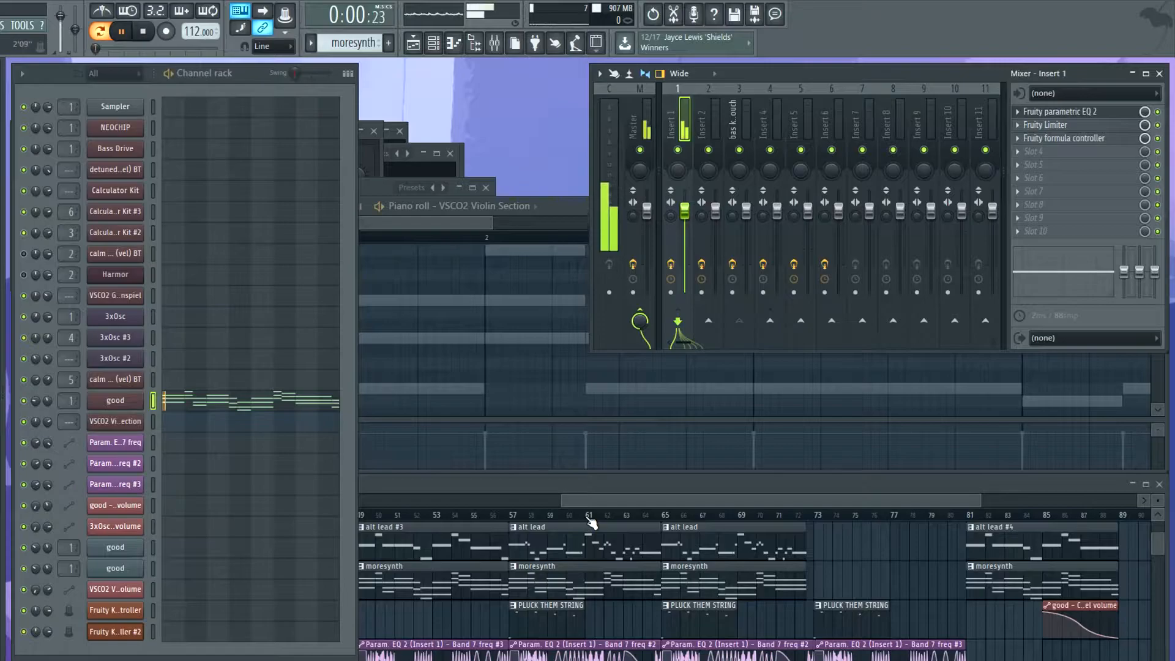
click(542, 547)
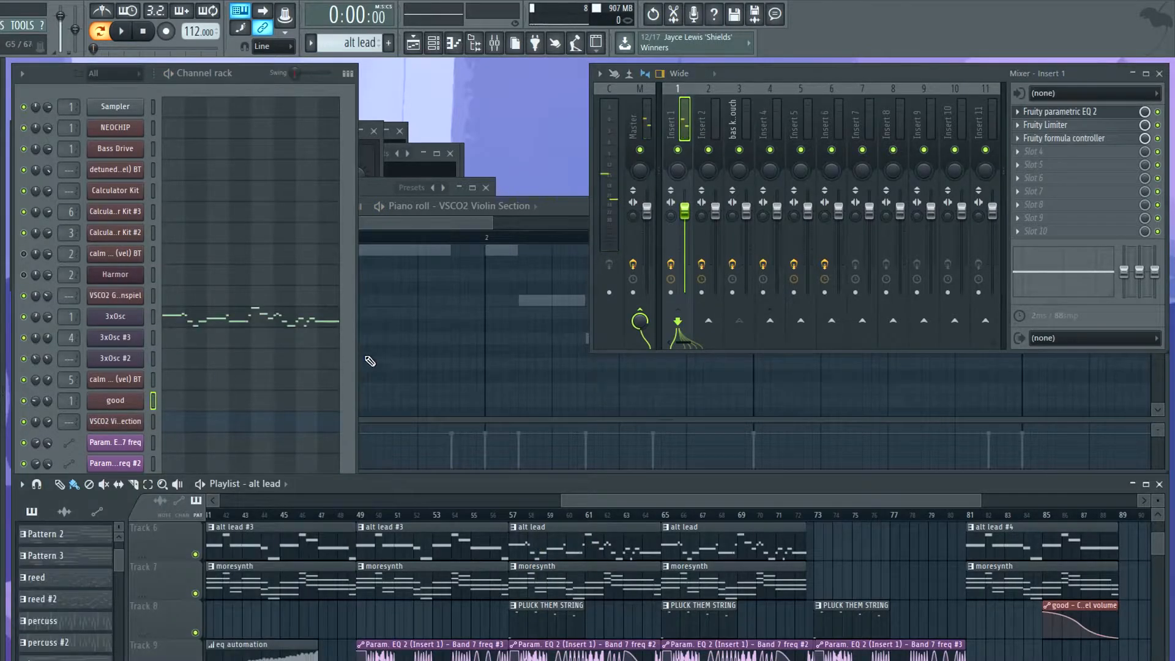
key(space)
key(space)
Select Pattern 1 in the playlist, play it, and open the Bass Drive channel.
scroll(618, 581, up, 4)
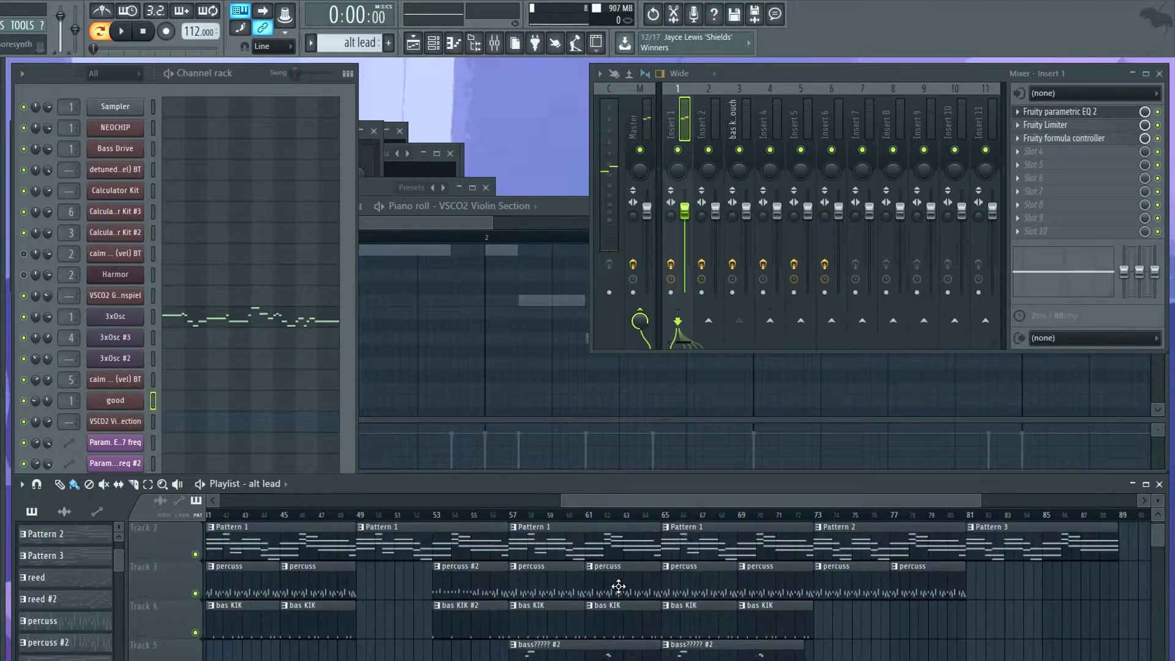
click(538, 544)
key(space)
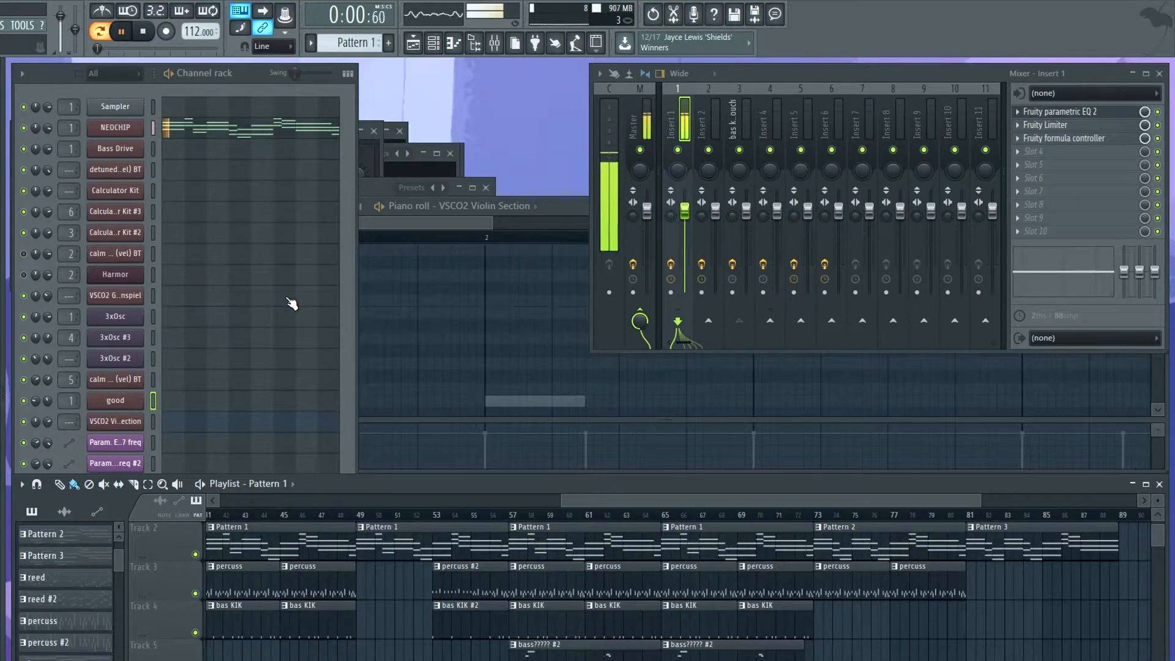
key(space)
click(117, 148)
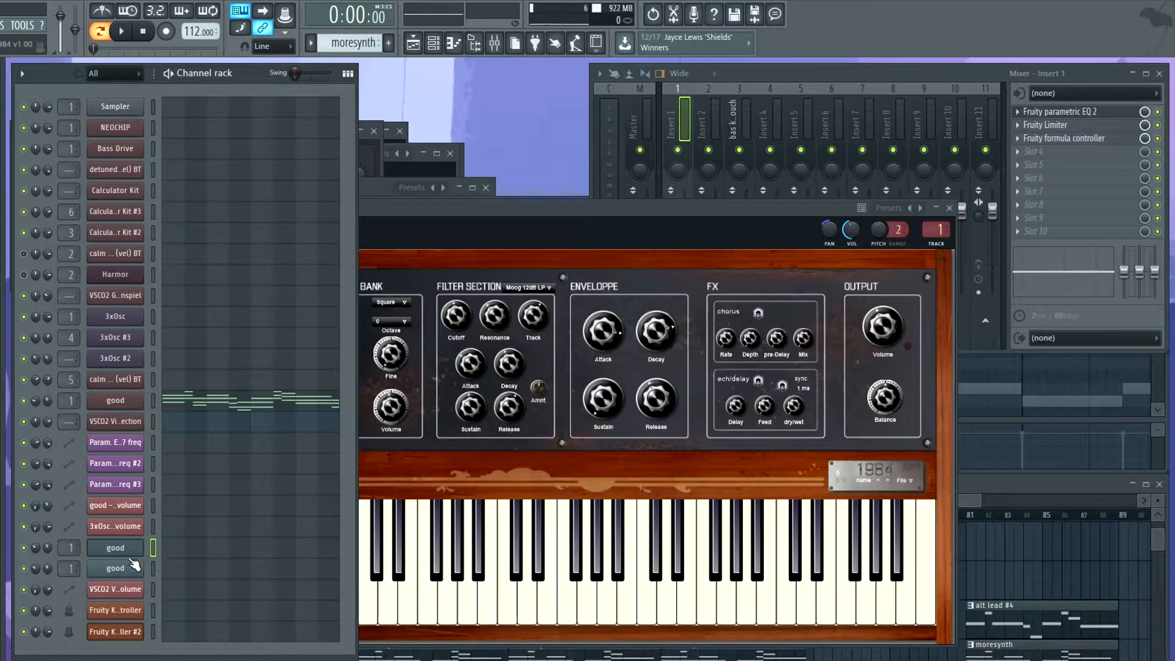
Compare the instruments of the two lower good channels and look over the Band 7 freq automation near the song's end.
click(125, 569)
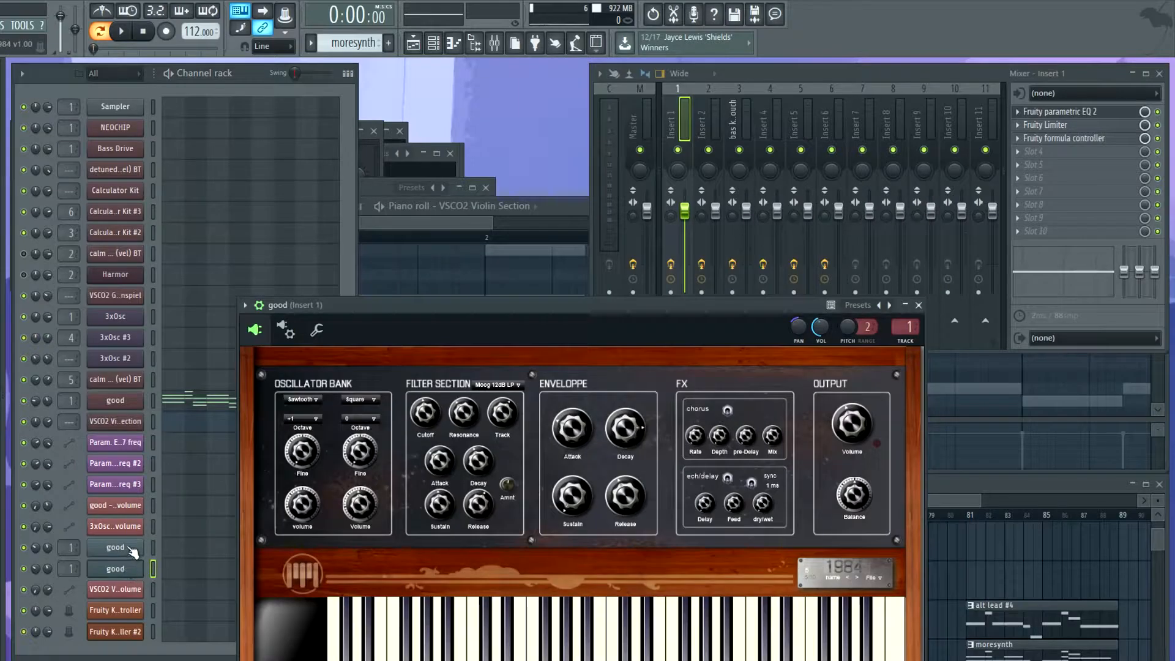
click(126, 548)
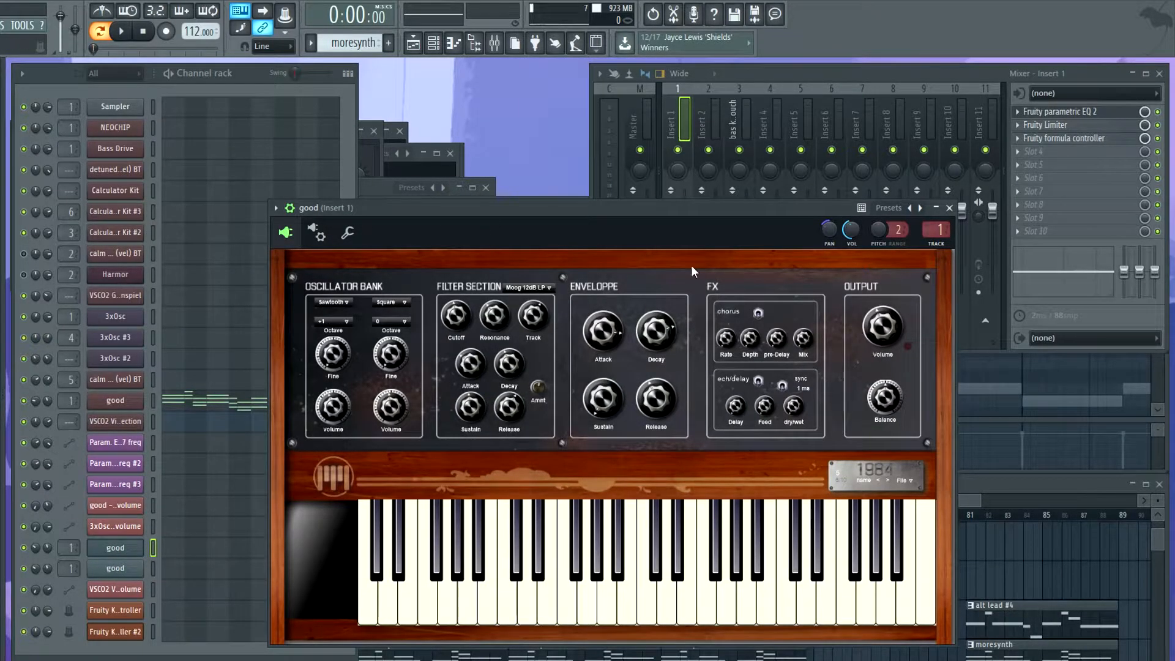
drag(971, 501, 1028, 517)
scroll(1017, 544, down, 5)
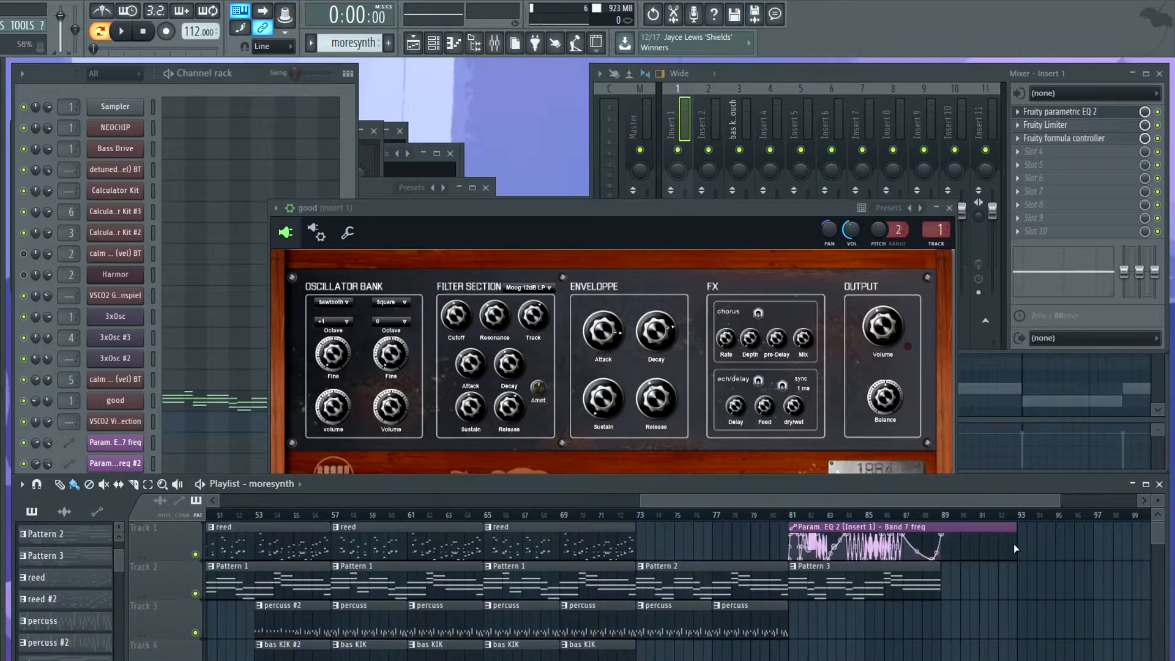
scroll(1060, 606, up, 5)
scroll(1062, 610, down, 3)
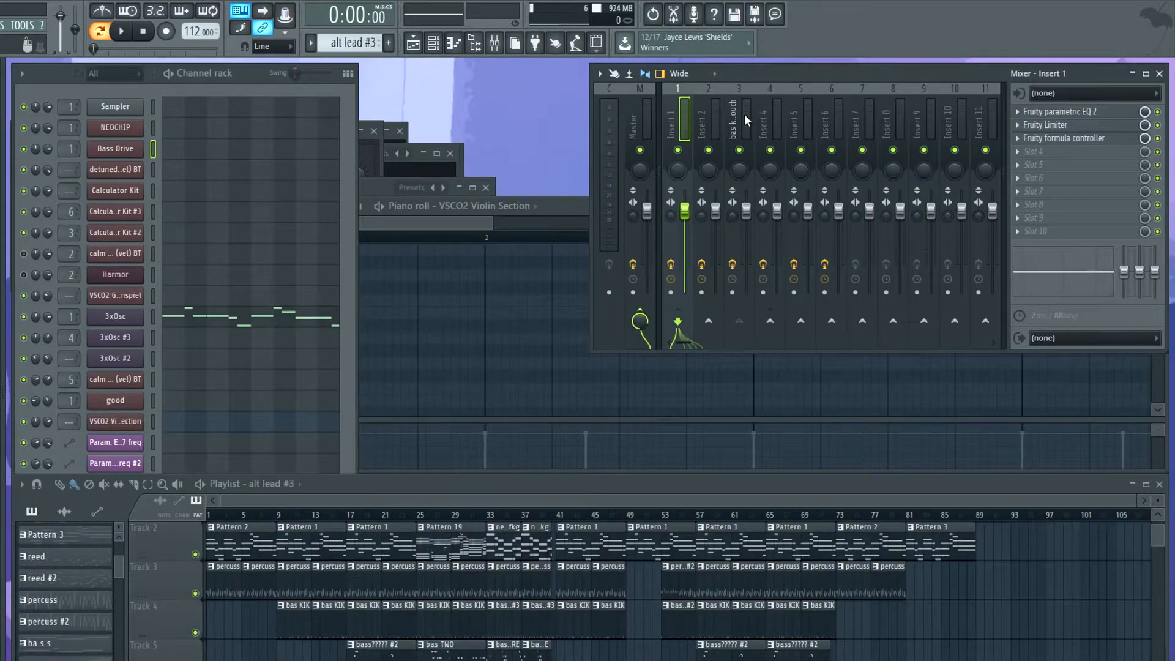
Open Fruity parametric EQ 2 on Insert 1 and show the automation options for the band 7 frequency.
click(1065, 141)
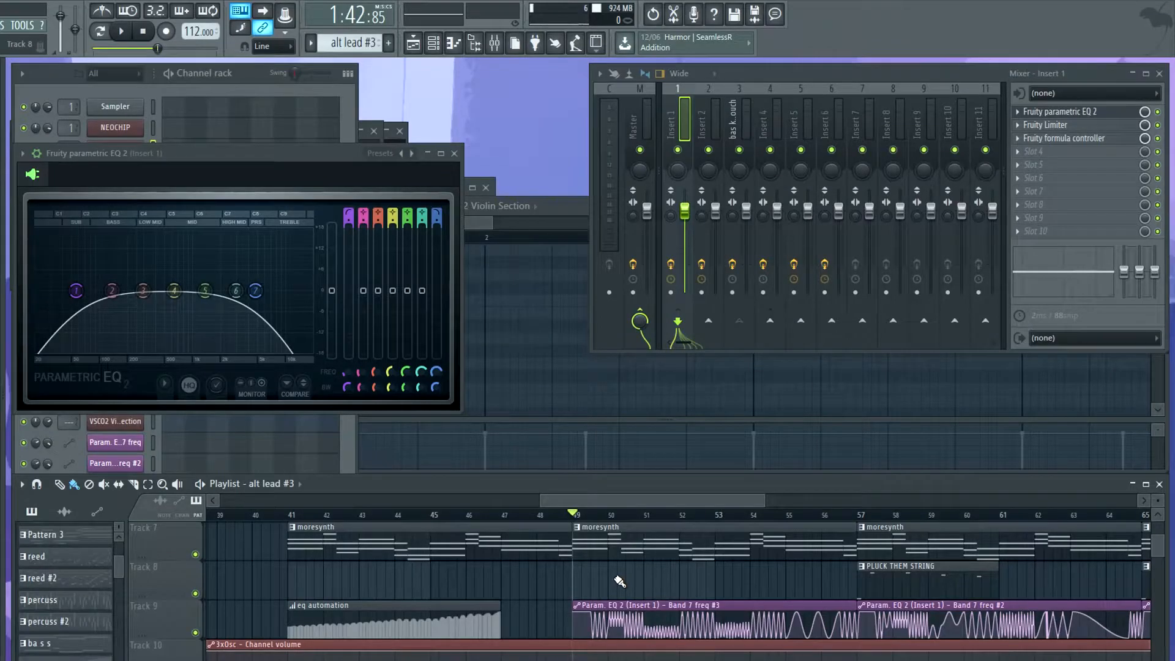
right_click(438, 372)
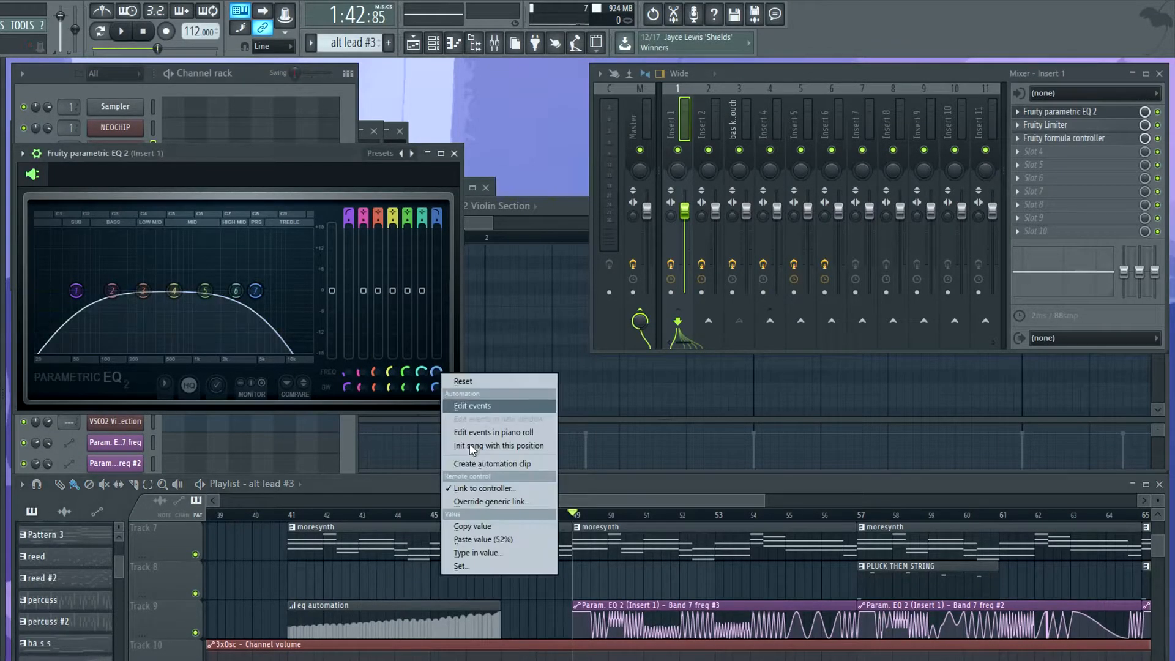
click(617, 502)
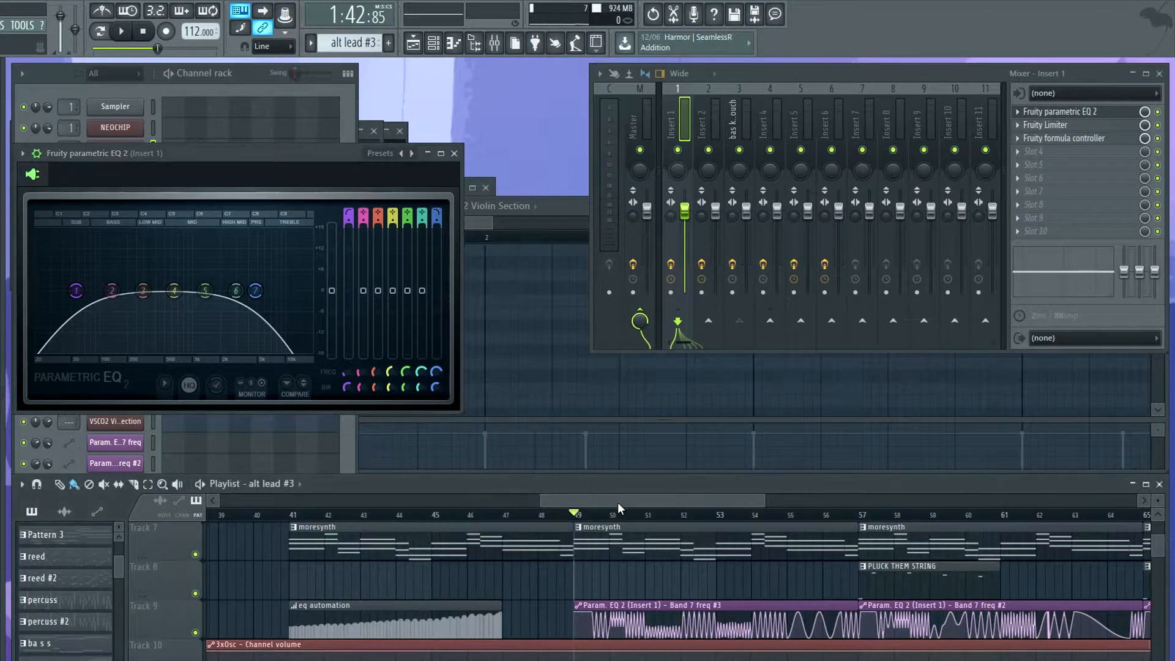
Inspect the curve modes available for the point at bar 50 in the Band 7 freq #3 automation clip.
scroll(698, 571, up, 5)
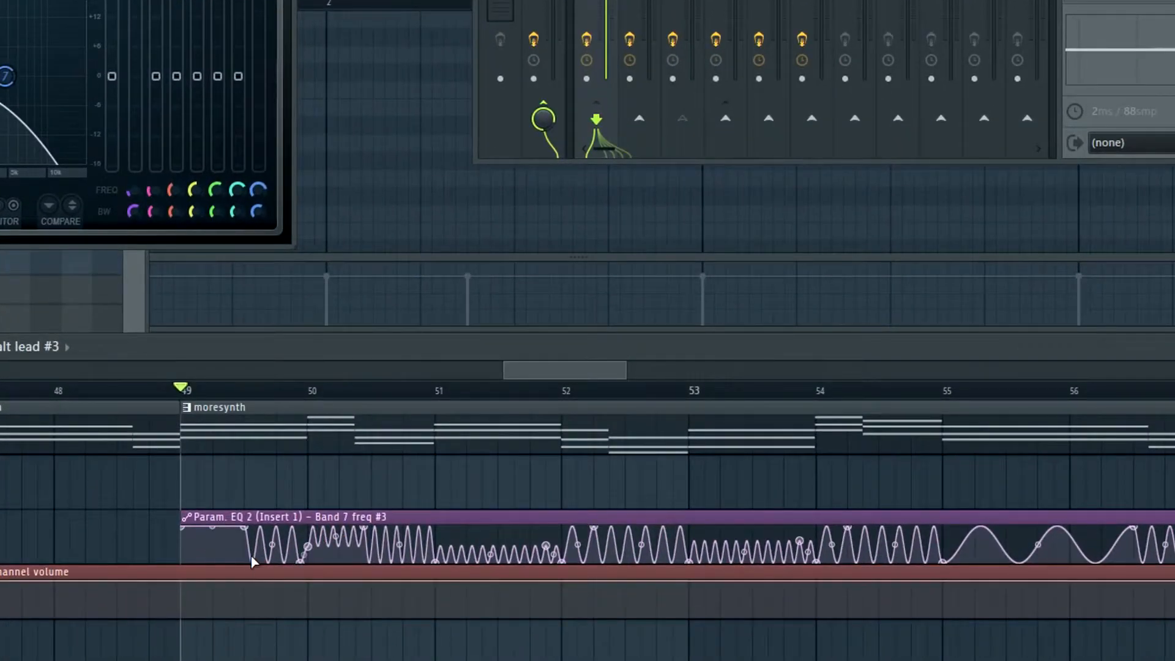
scroll(239, 544, up, 4)
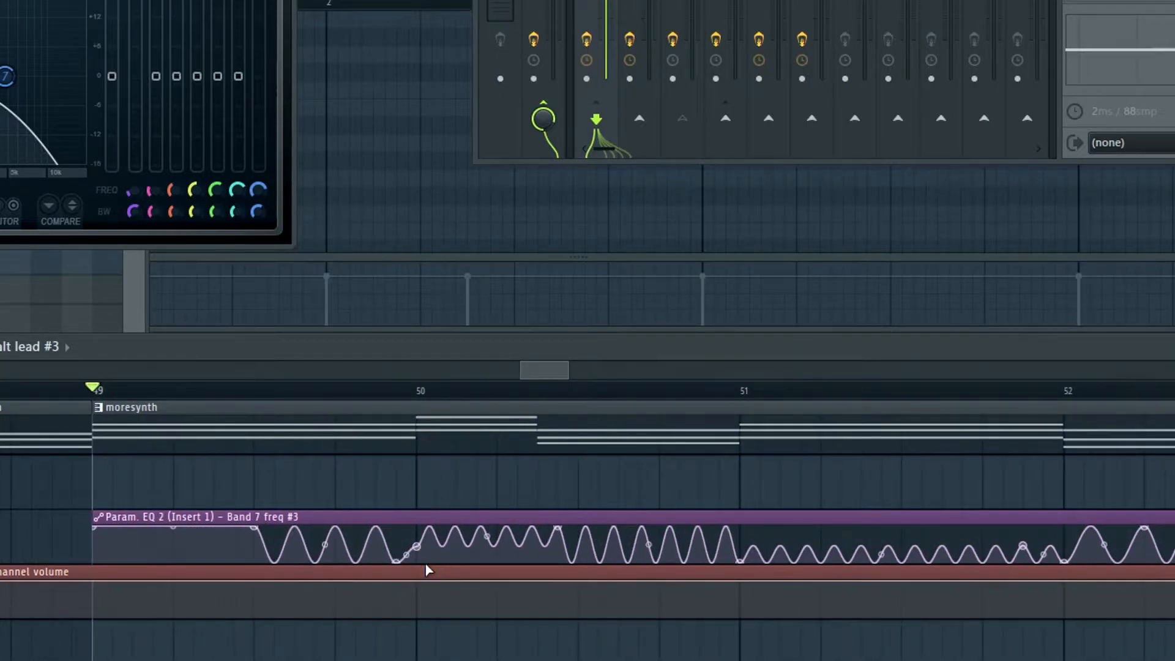
right_click(418, 550)
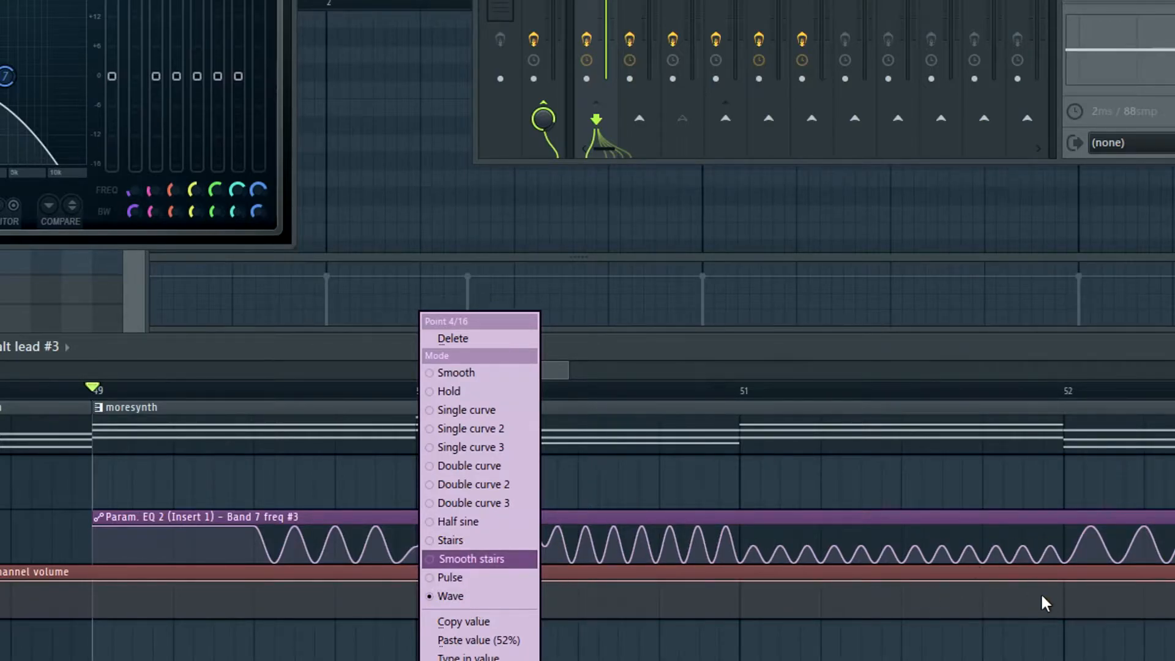
click(554, 352)
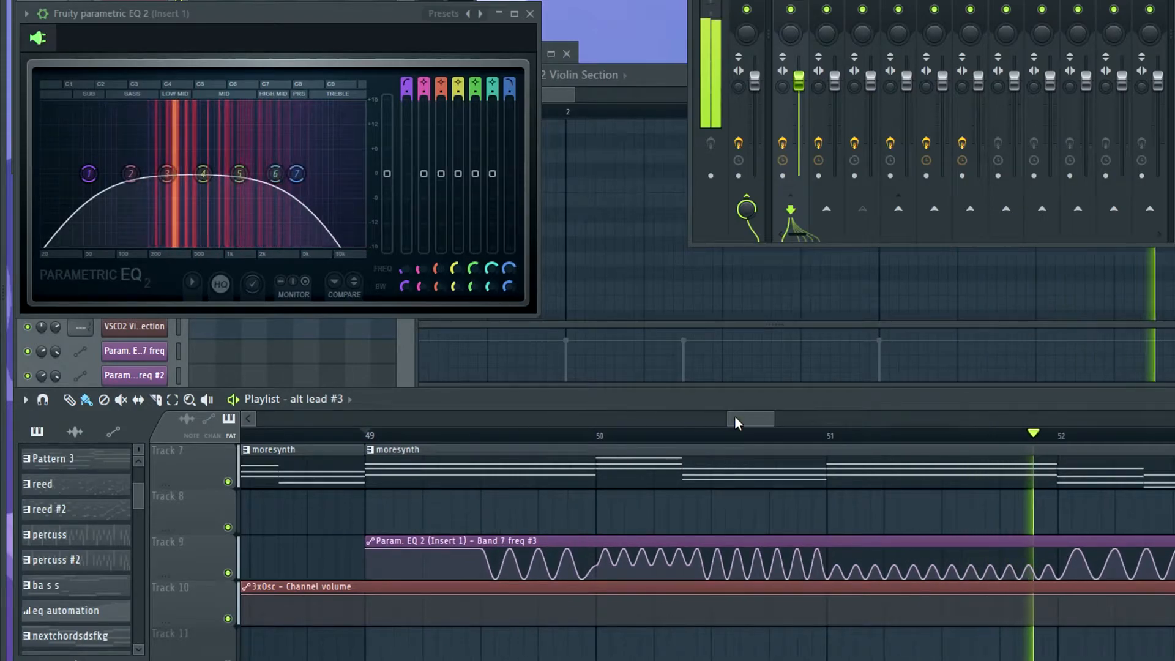
Examine the wave shapes and control points of the Band 7 freq #3 automation clip from bar 49 to bar 53.
scroll(746, 416, down, 1)
mouse_move(746, 413)
mouse_down()
mouse_move(810, 423)
mouse_move(713, 425)
mouse_move(738, 425)
mouse_up()
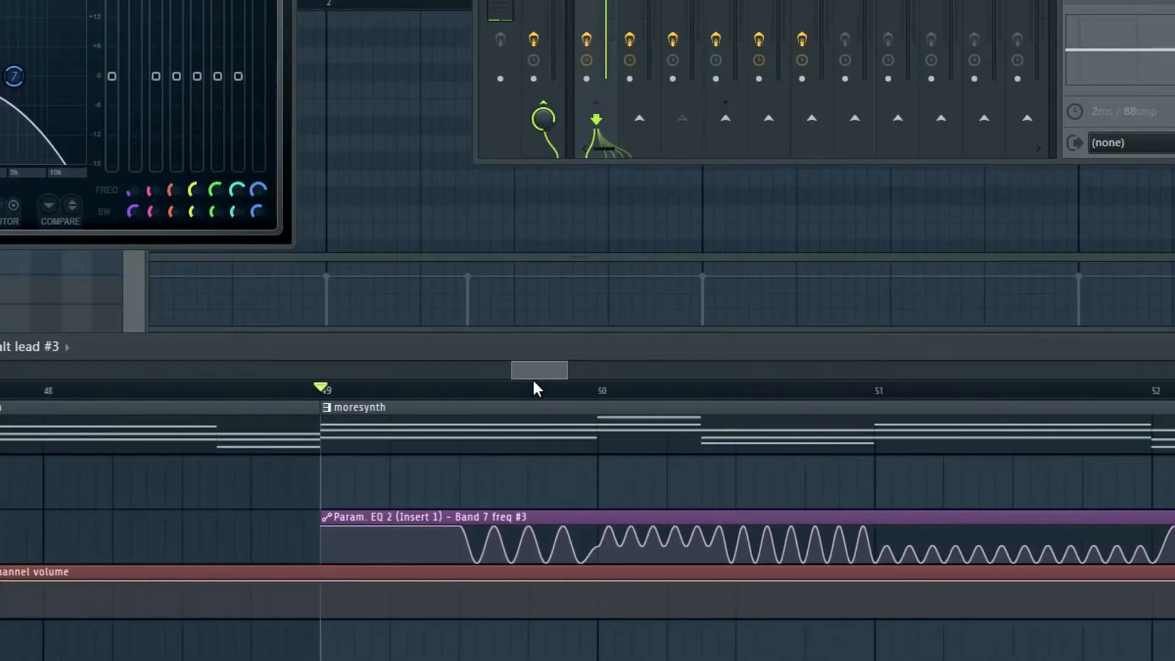
drag(534, 388, 540, 393)
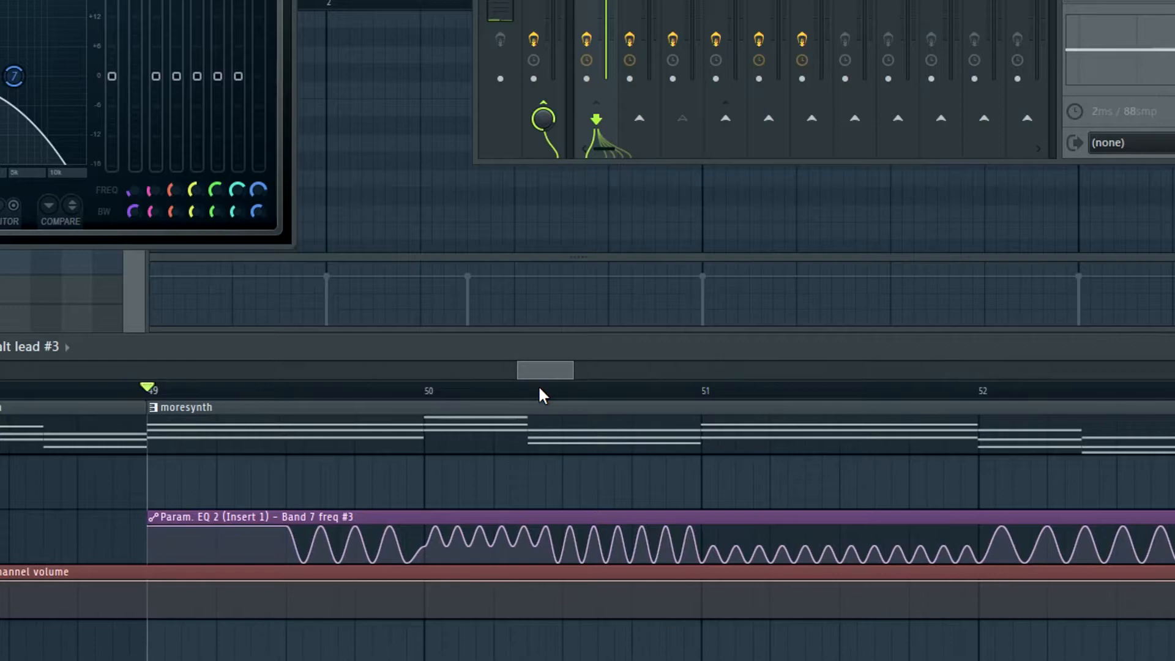
scroll(533, 497, up, 2)
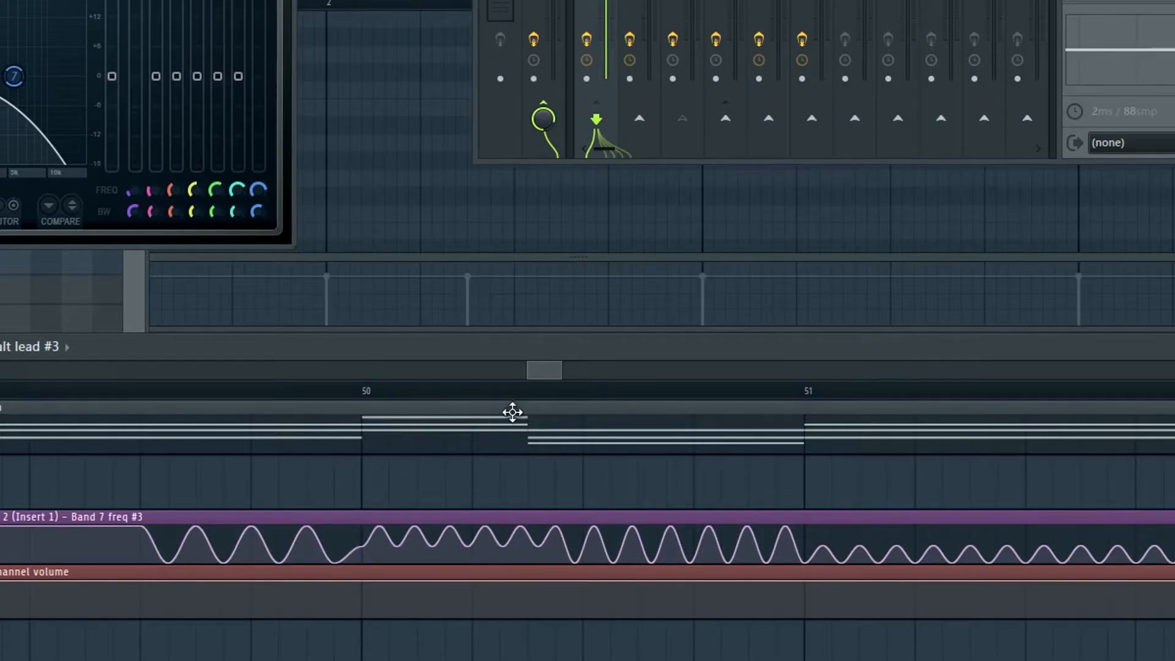
scroll(552, 542, up, 3)
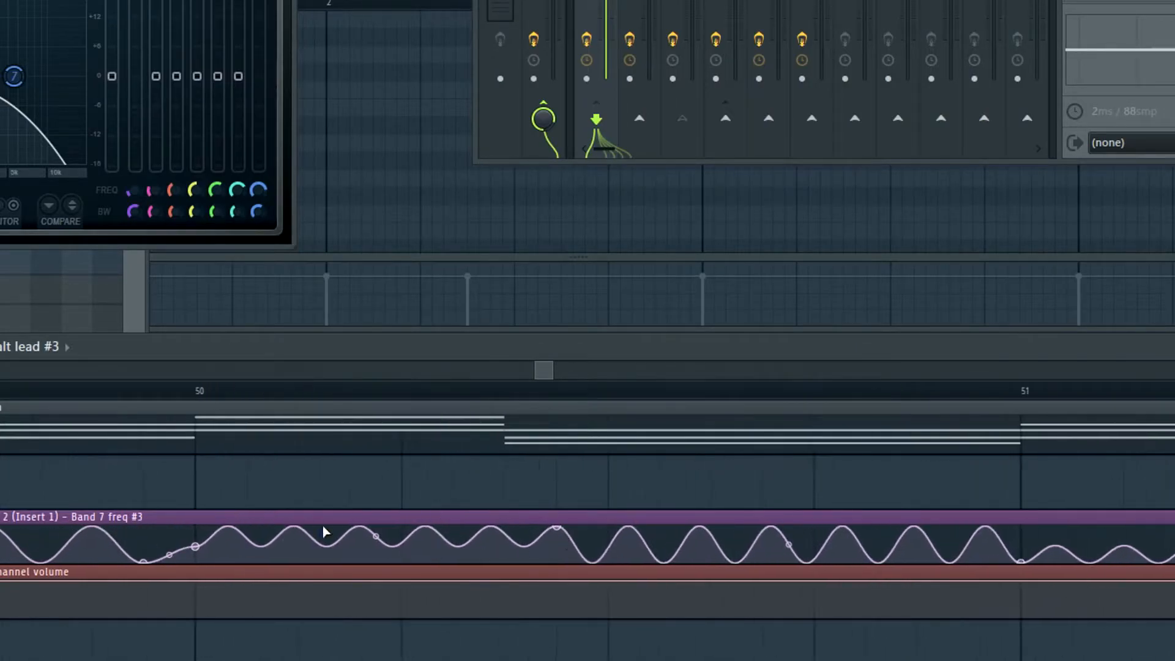
scroll(168, 551, down, 2)
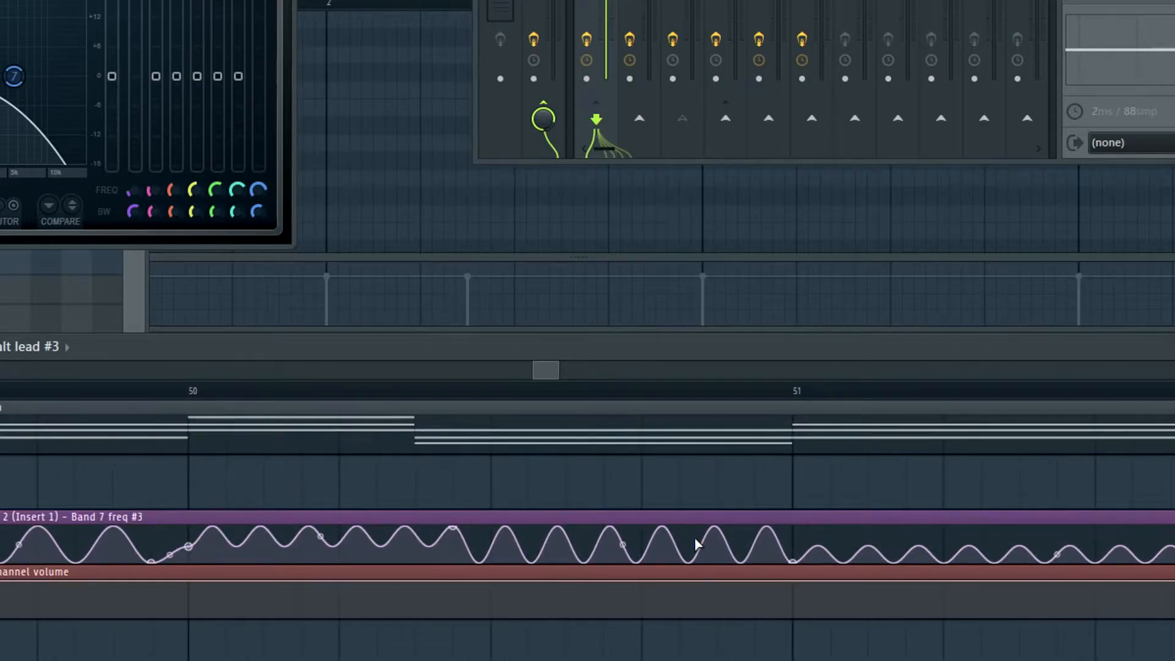
scroll(550, 563, down, 4)
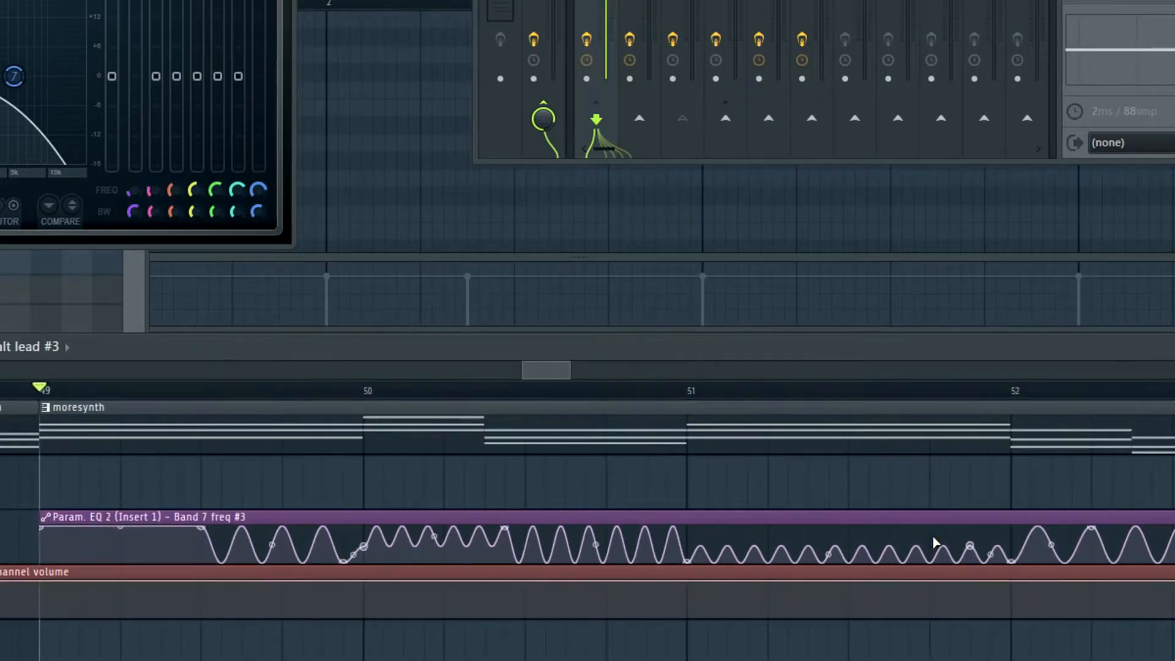
drag(553, 366, 563, 369)
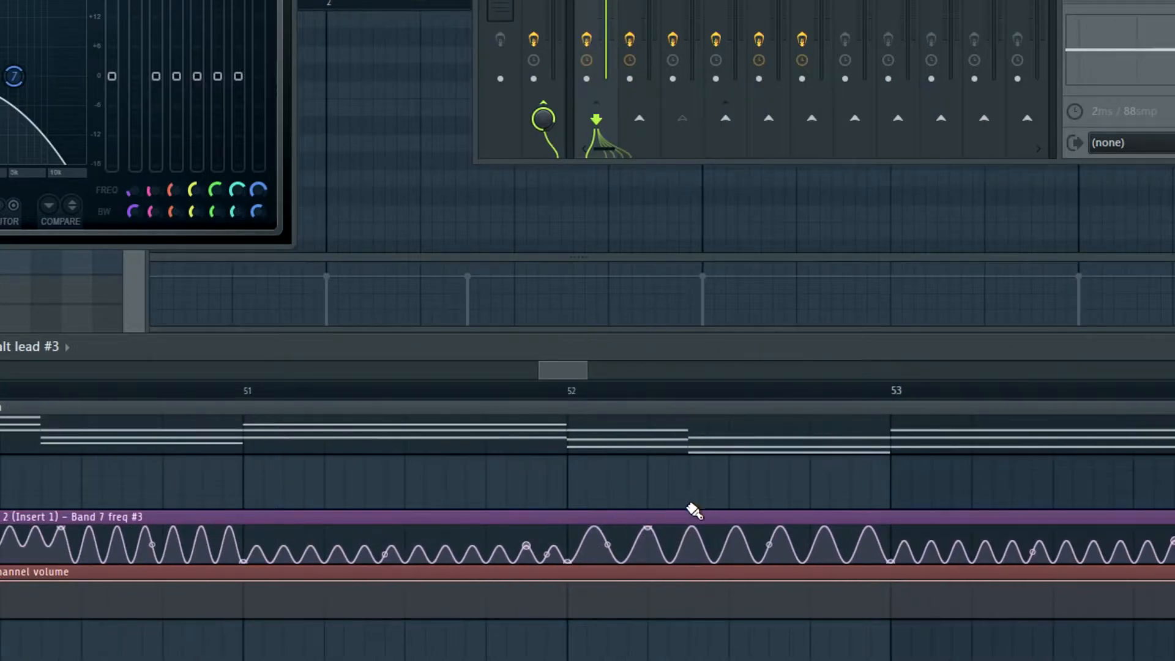
Replay the song from bar 52 and inspect the tension point of the wave segment starting there in Band 7 freq #3.
click(572, 394)
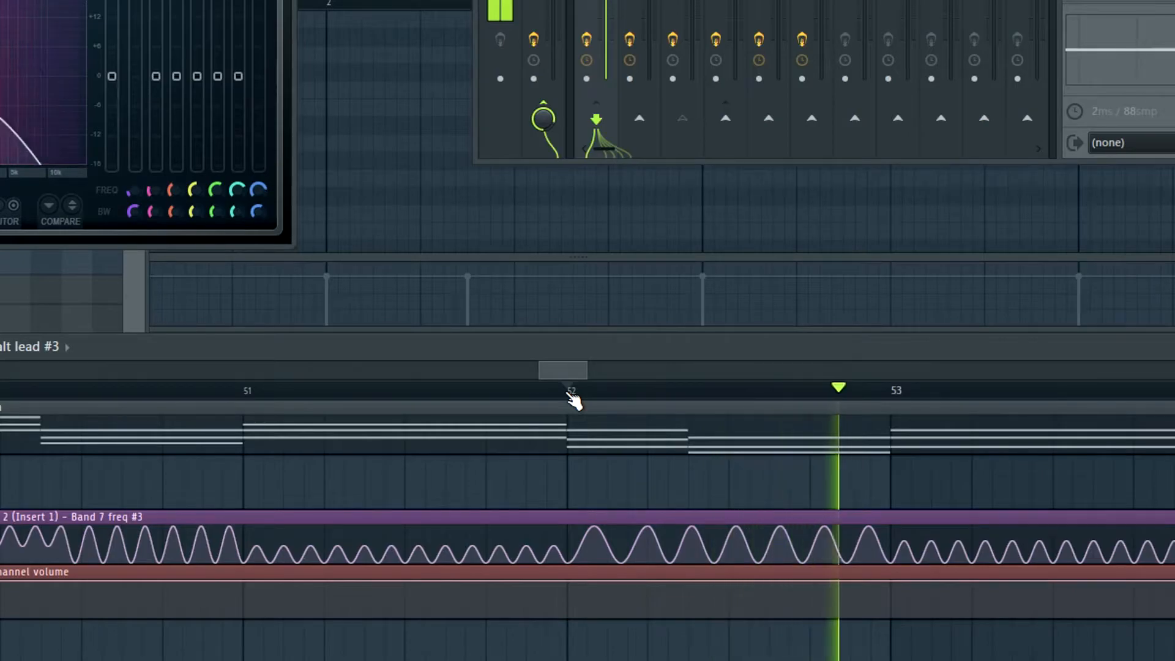
key(space)
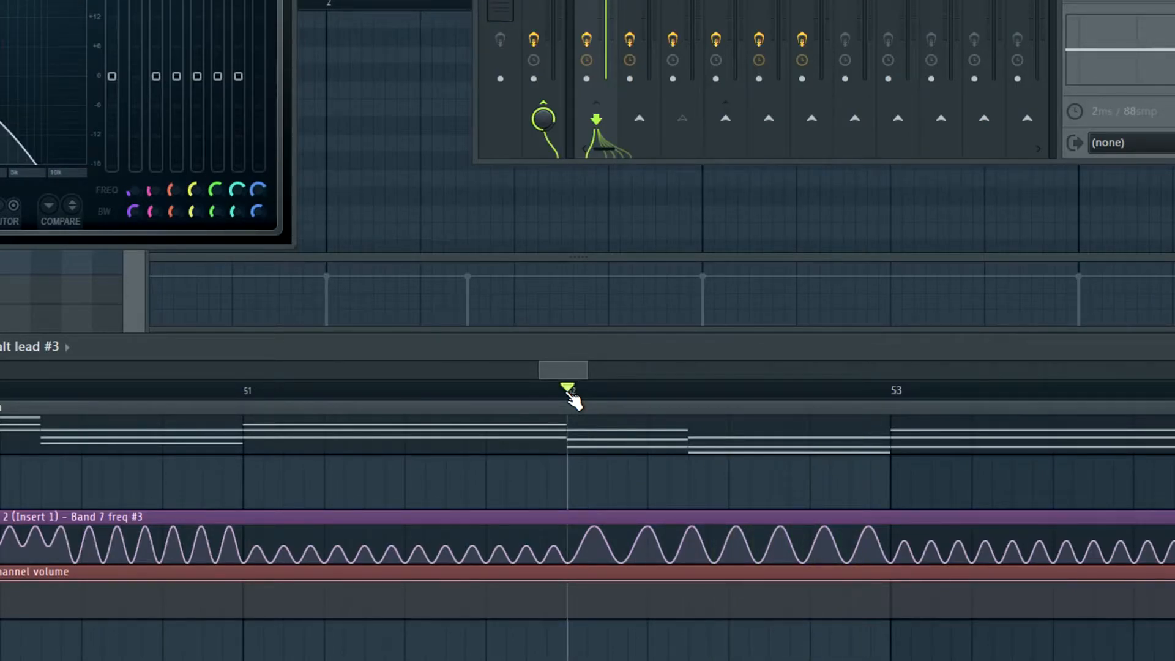
key(space)
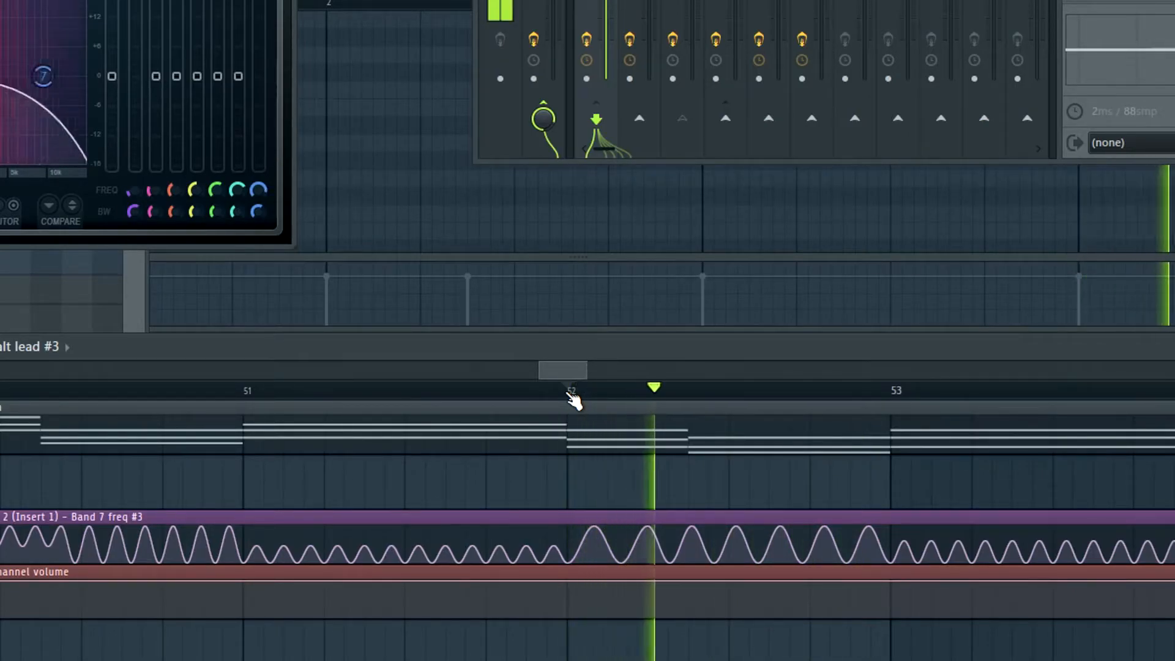
key(space)
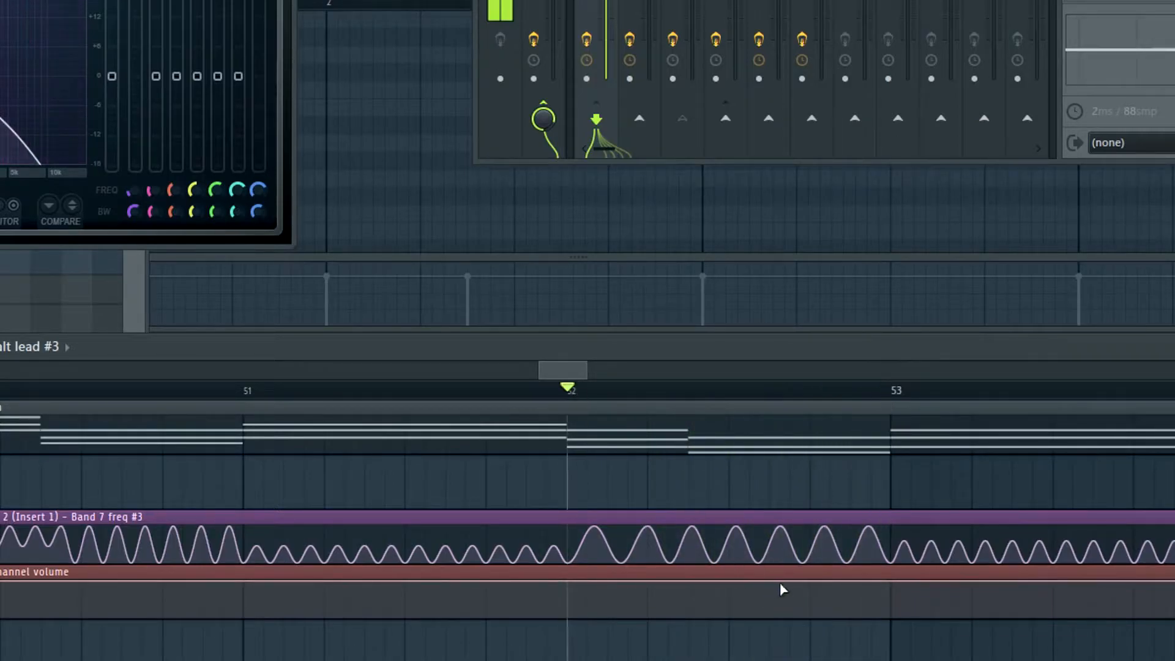
scroll(581, 541, up, 2)
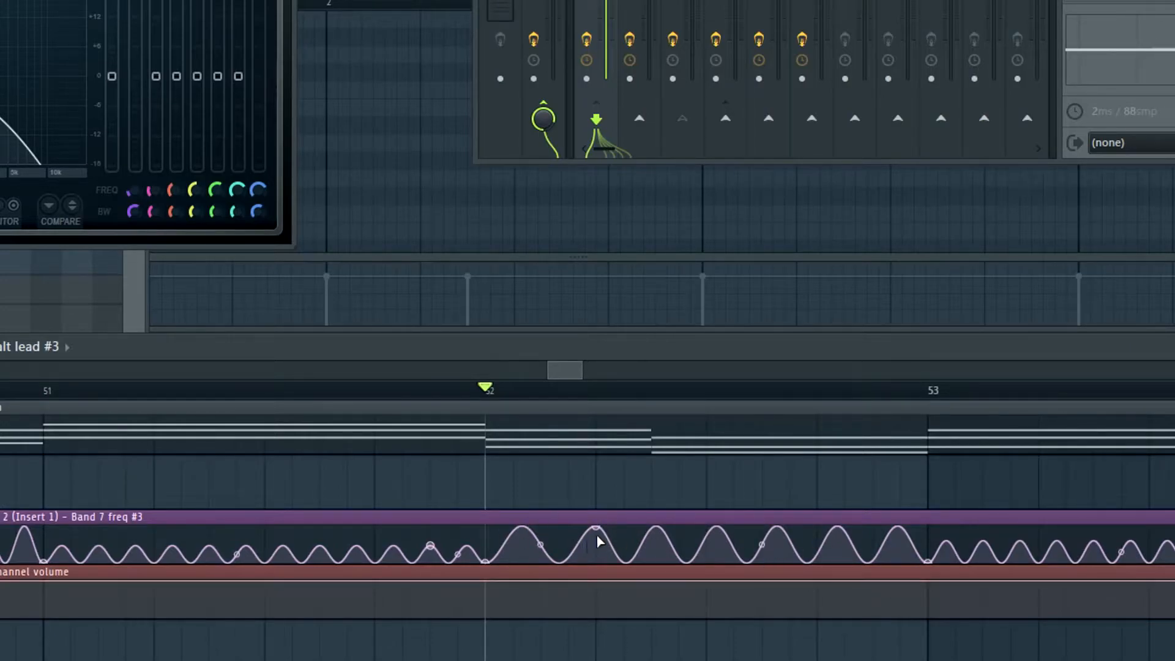
mouse_move(541, 545)
mouse_down()
mouse_move(542, 569)
mouse_move(541, 545)
mouse_up()
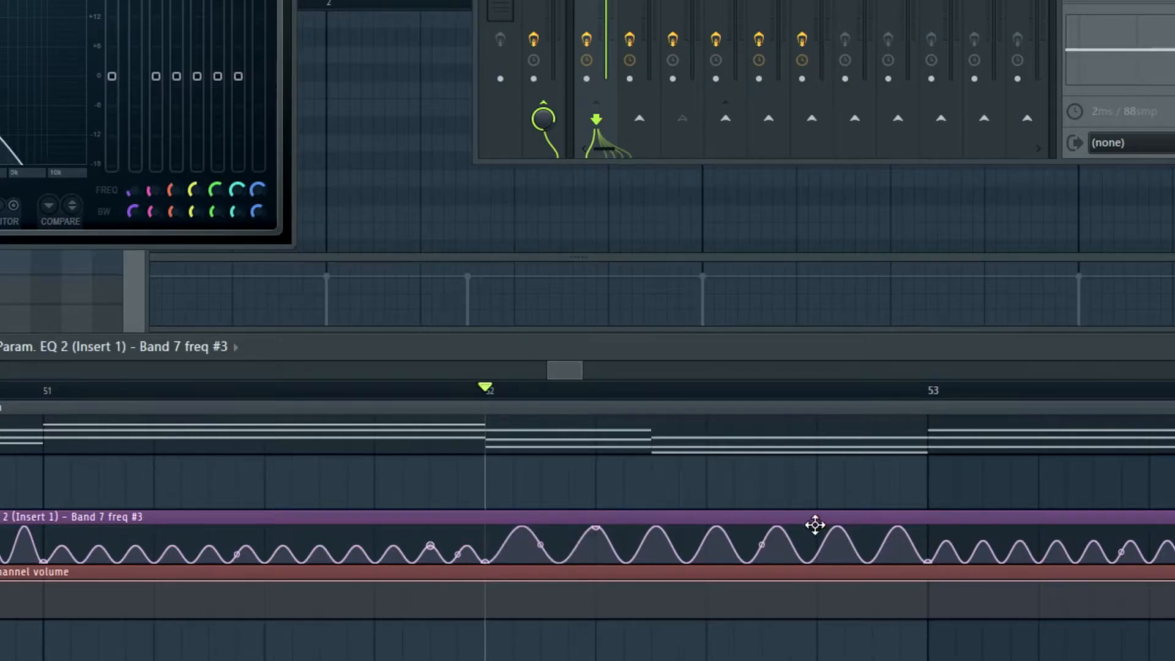
Create an automation clip for the band 7 frequency of Fruity parametric EQ 2 on Insert 1.
scroll(367, 470, down, 5)
drag(572, 377, 660, 386)
scroll(659, 392, down, 4)
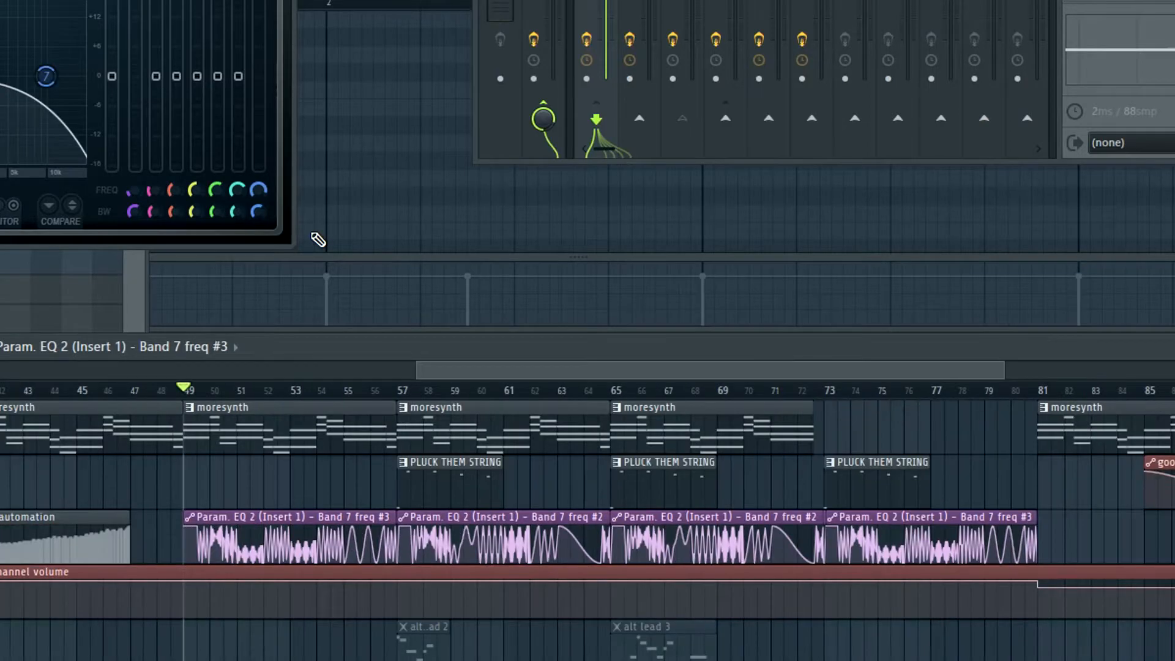
right_click(259, 191)
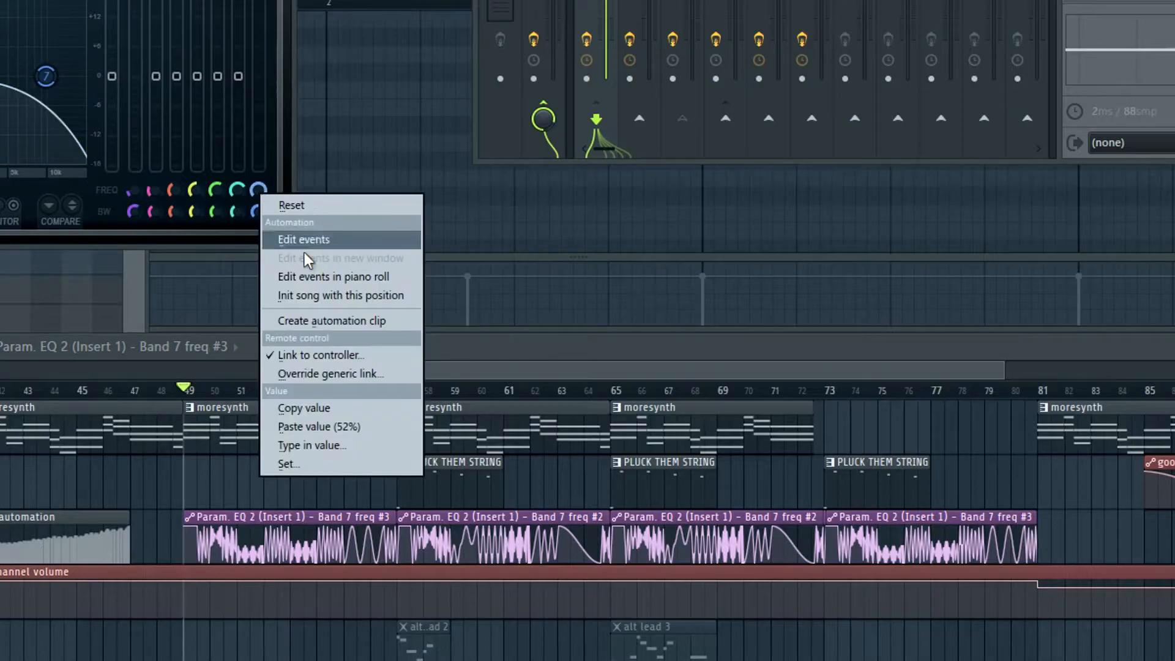
click(339, 321)
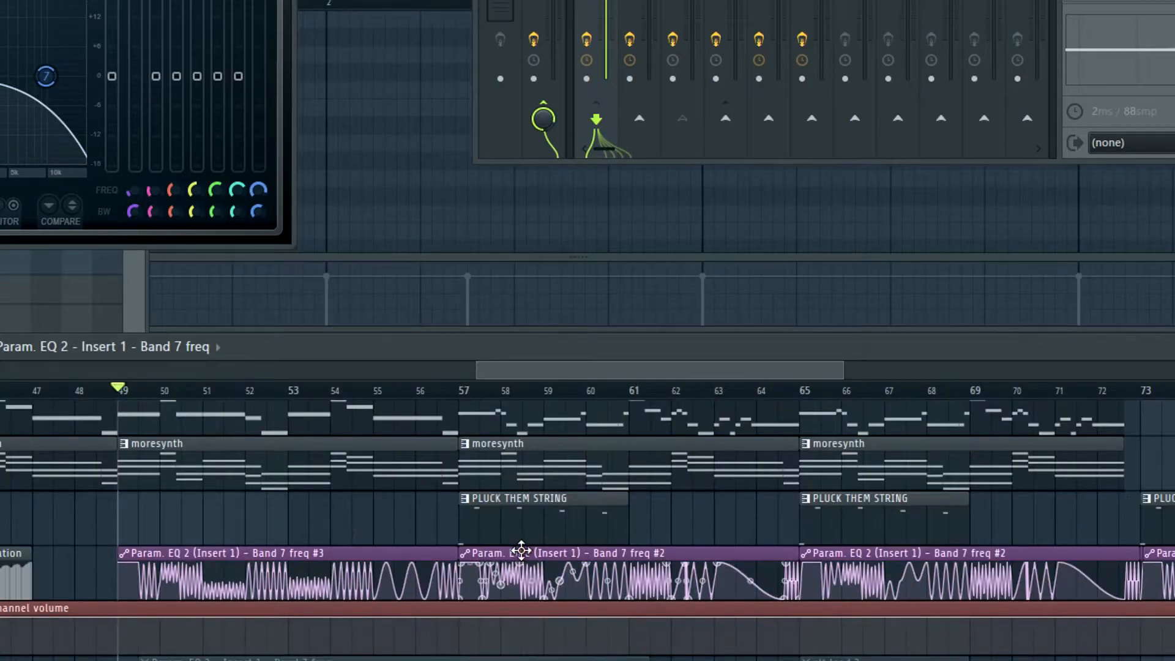
Place the new Band 7 freq clip at bar 49 directly above Band 7 freq #3 and shorten it to end at bar 57.
scroll(490, 503, down, 3)
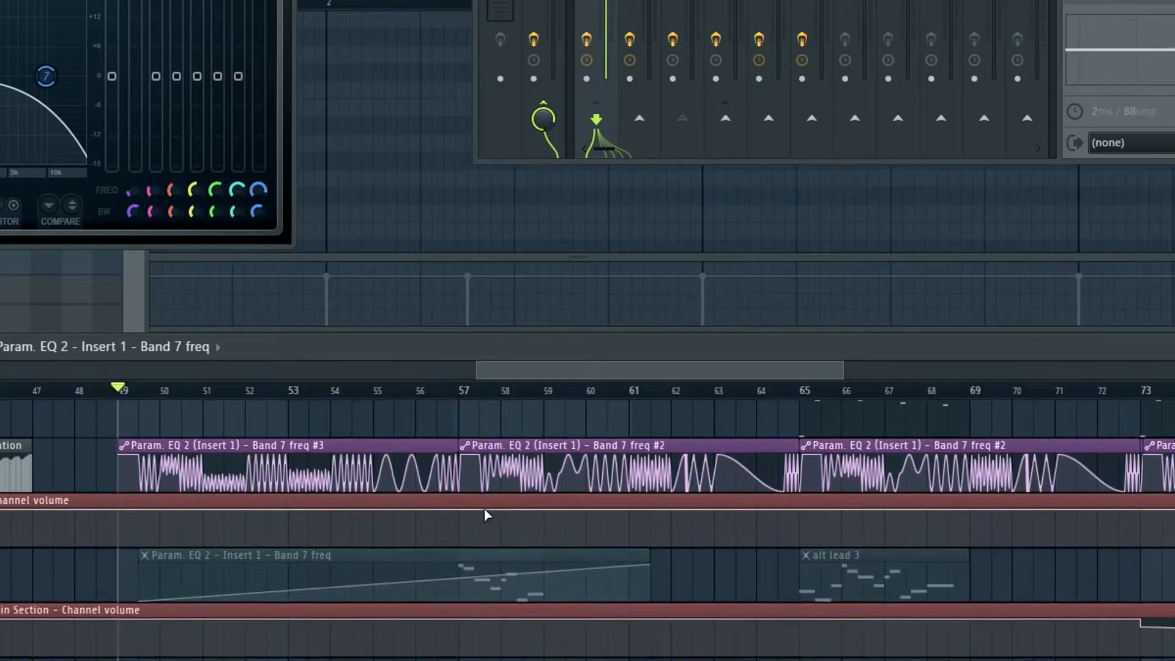
drag(348, 548, 326, 491)
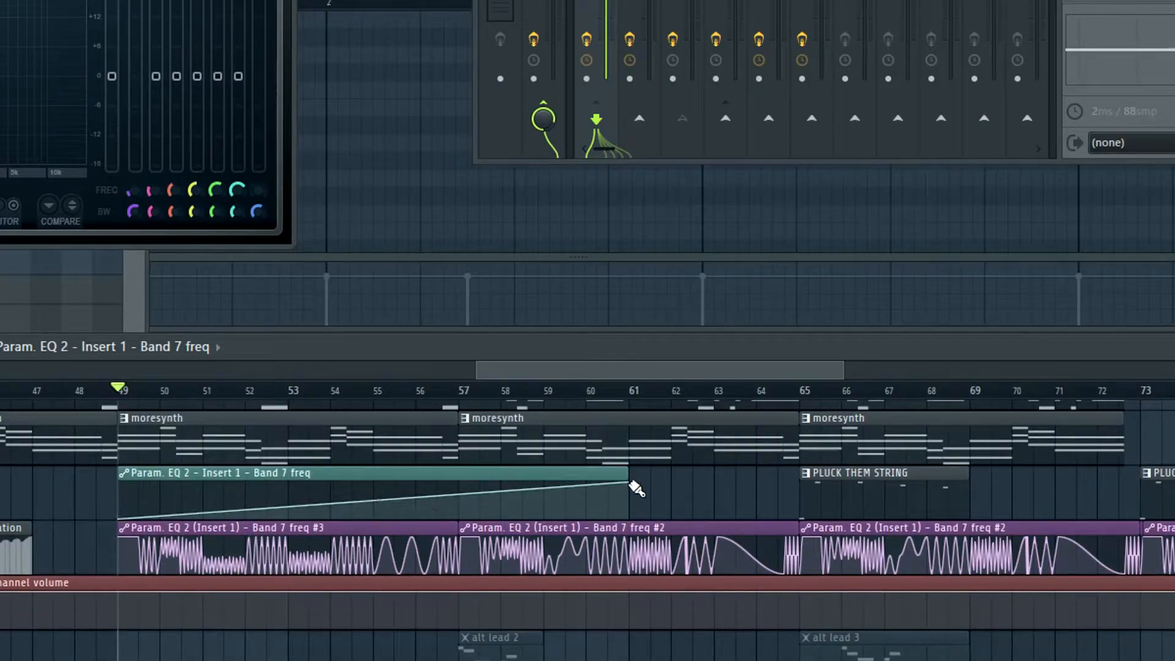
drag(629, 482, 483, 469)
Change the end point of the new Band 7 freq clip to a smooth wave curve and widen it to about three and a half cycles.
scroll(581, 489, up, 2)
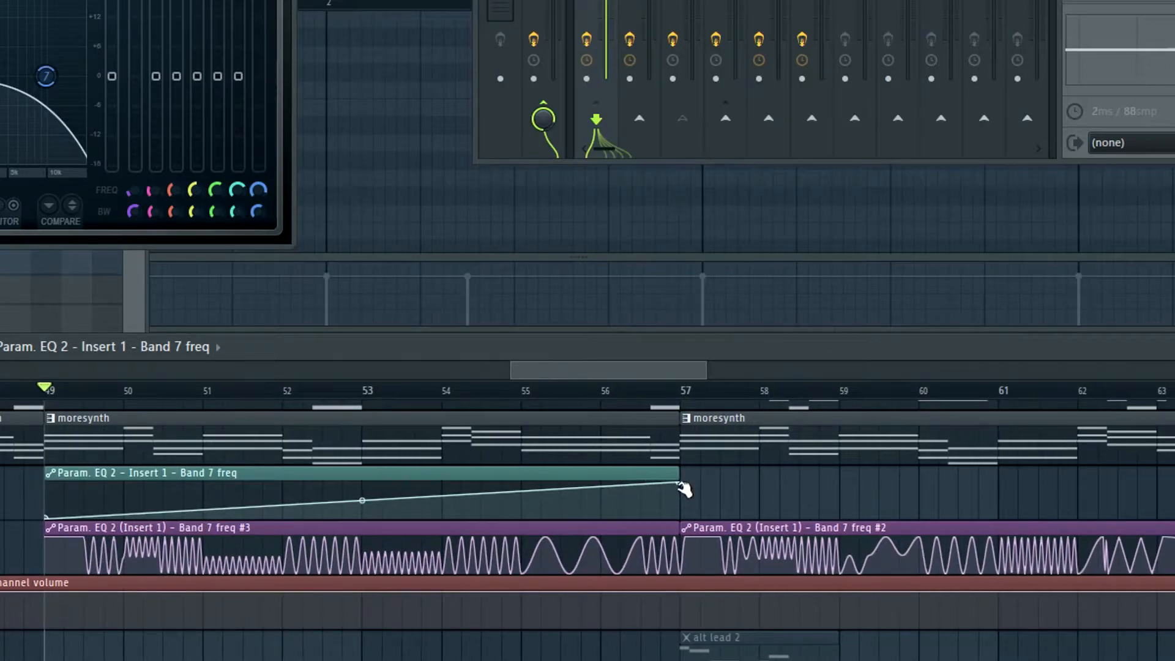
right_click(680, 485)
click(704, 598)
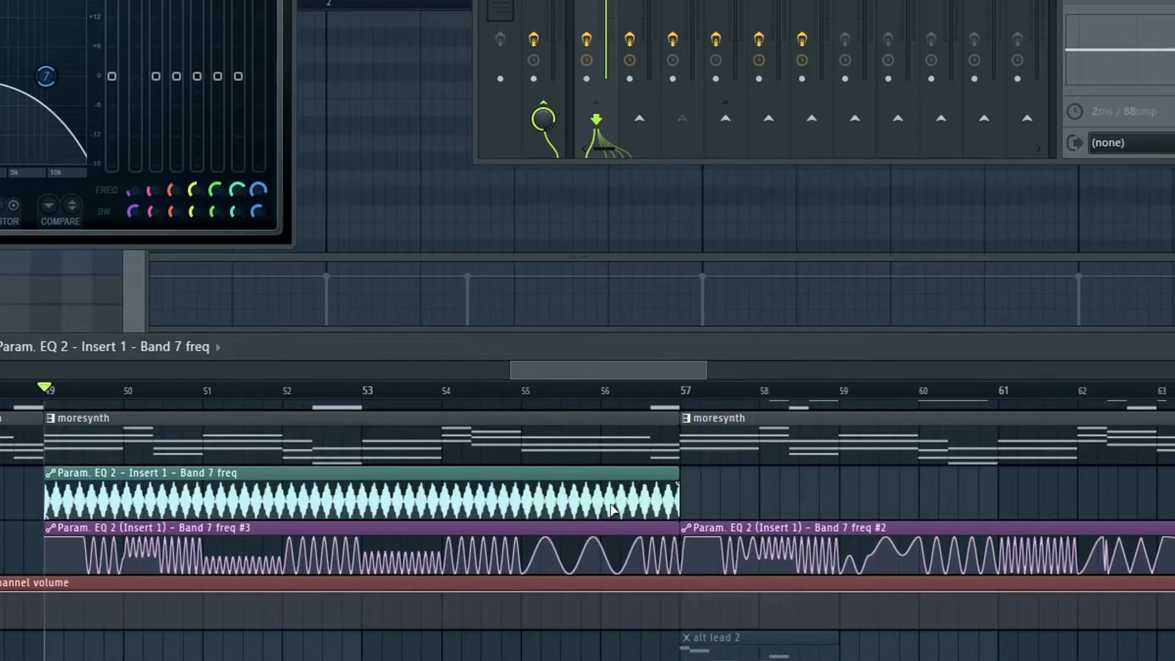
mouse_move(360, 501)
mouse_down()
mouse_move(359, 489)
mouse_move(360, 514)
mouse_move(360, 483)
mouse_move(360, 502)
mouse_up()
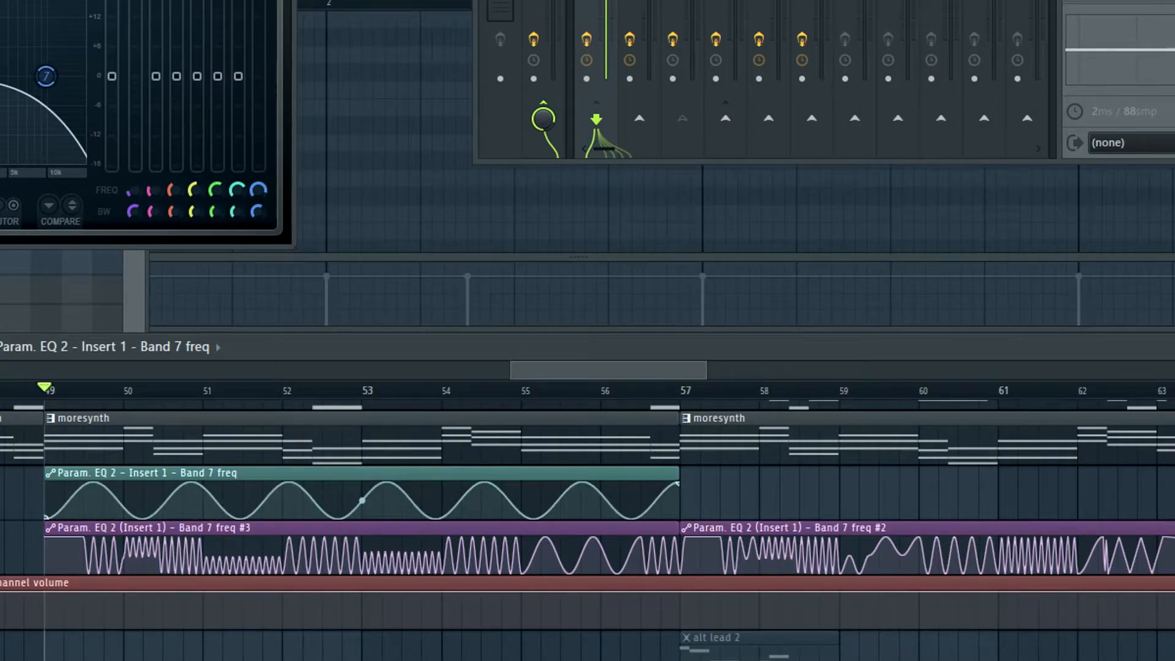
drag(361, 501, 361, 513)
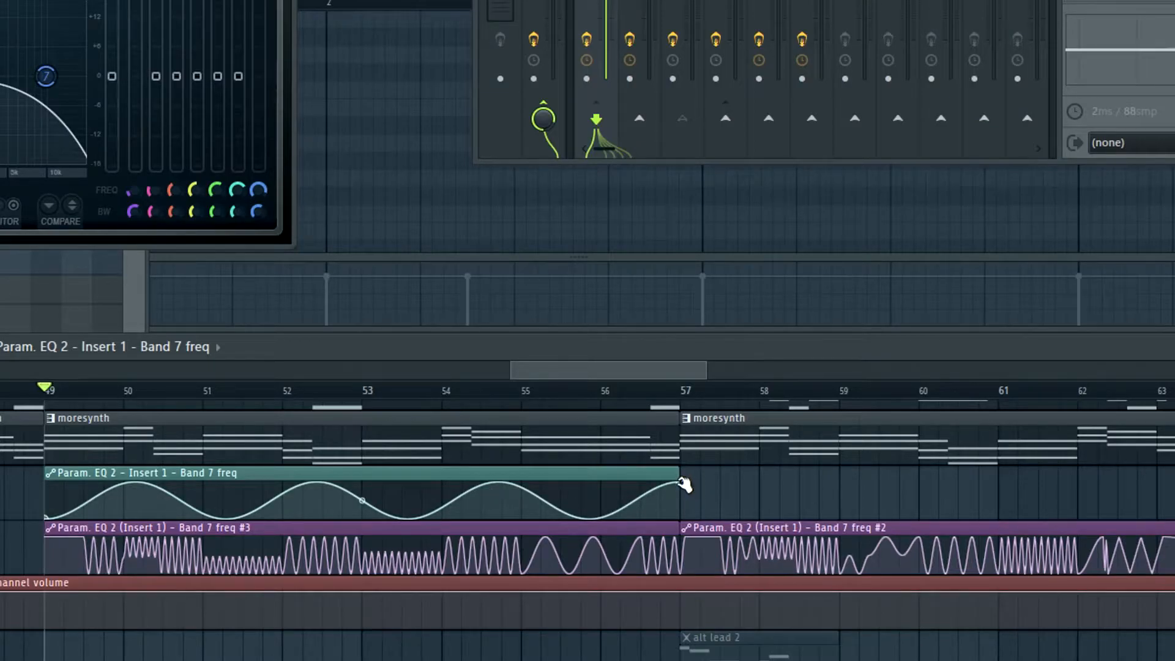
Move the wave's end point in the new Band 7 freq clip to bar 56.
scroll(683, 484, up, 3)
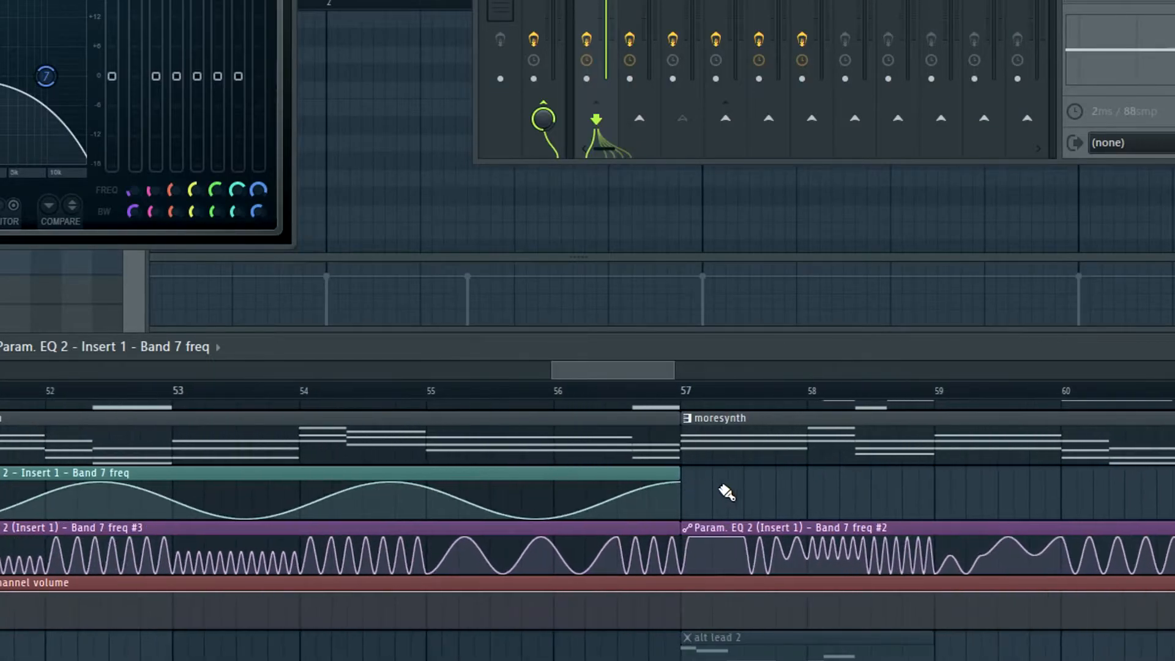
scroll(668, 479, down, 2)
scroll(242, 440, down, 1)
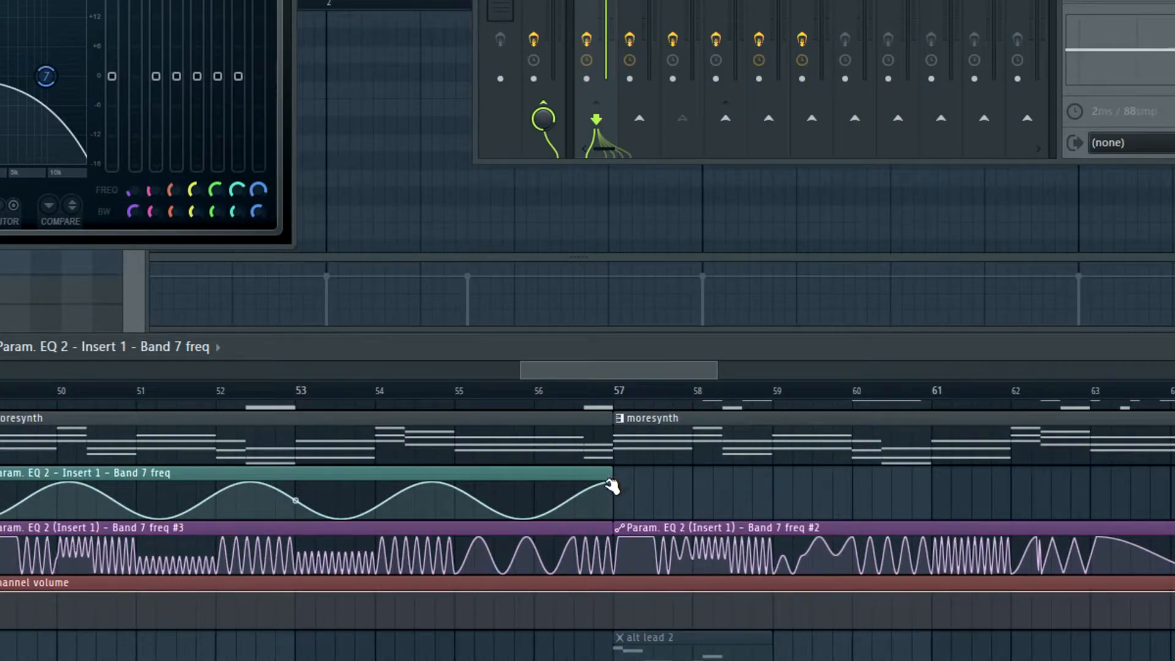
click(626, 497)
right_click(680, 481)
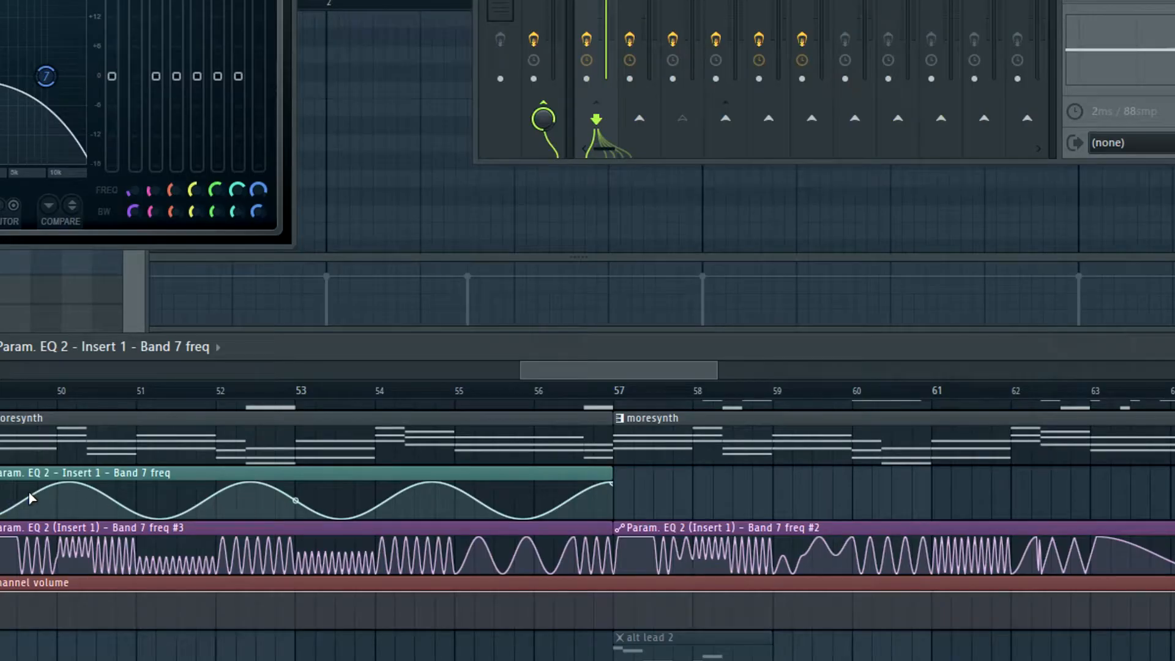
scroll(29, 498, up, 2)
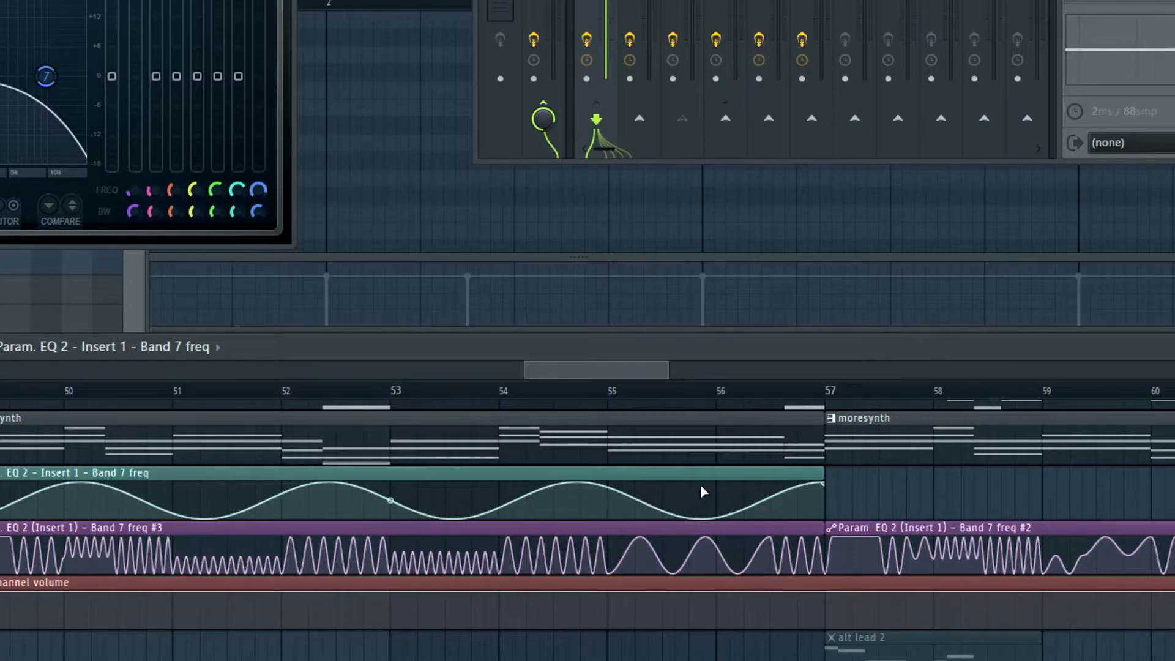
drag(829, 485, 716, 452)
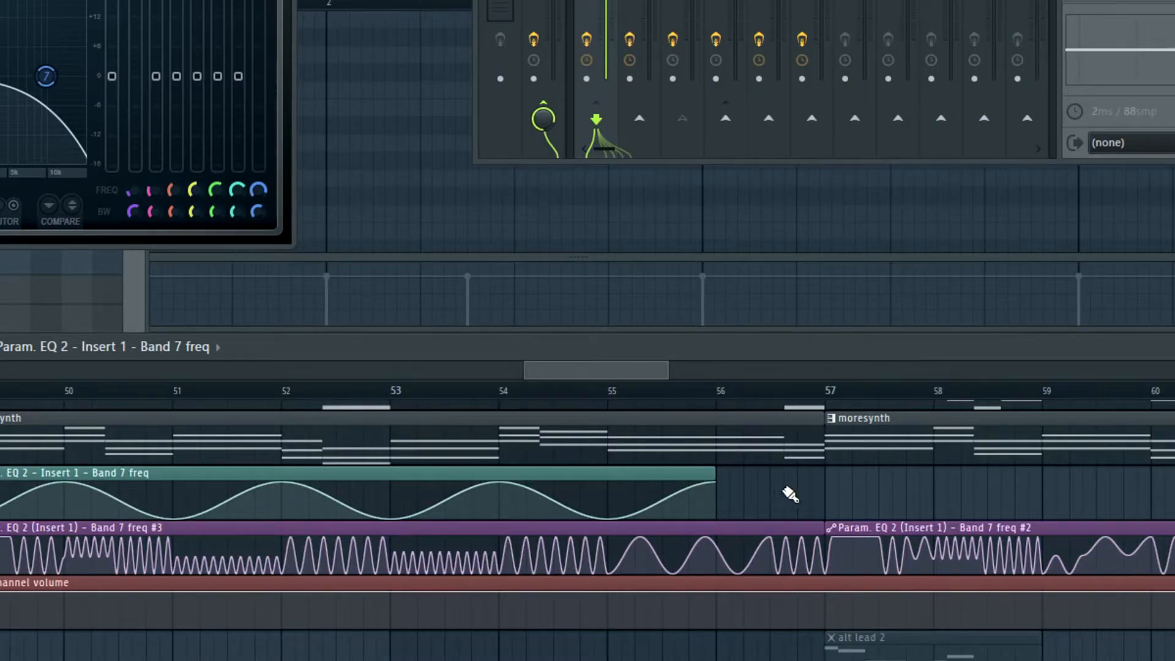
Add a wave point at the minimum level at bar 57 and stretch its segment into a single falling half-wave.
right_click(683, 490)
drag(677, 489, 825, 530)
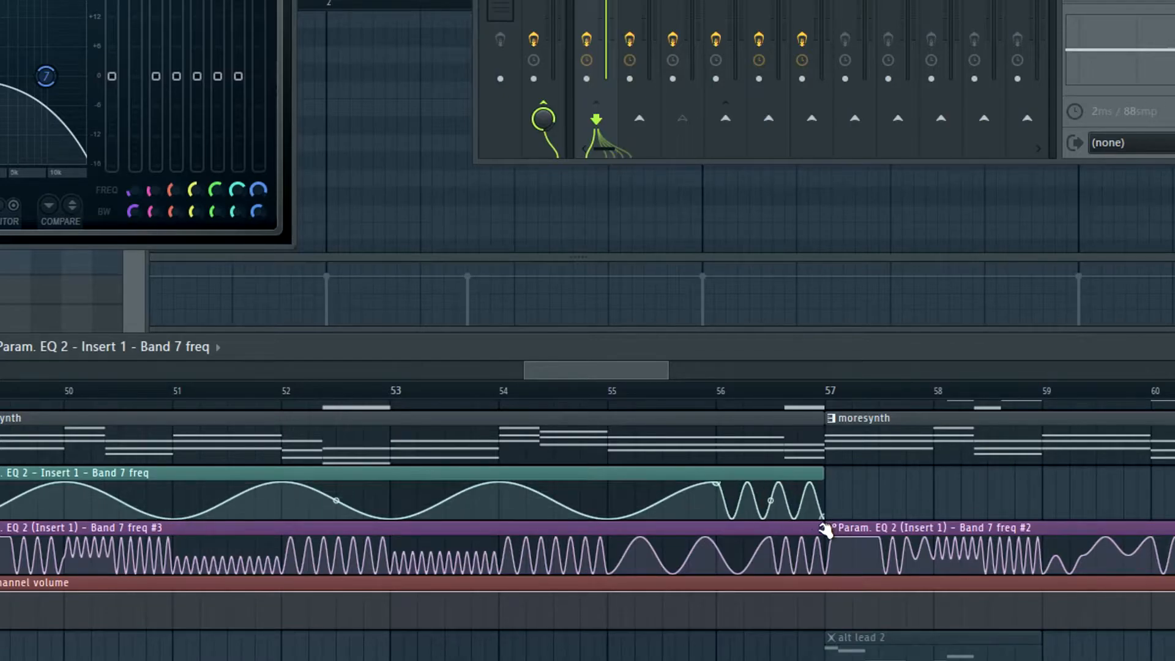
drag(770, 500, 771, 526)
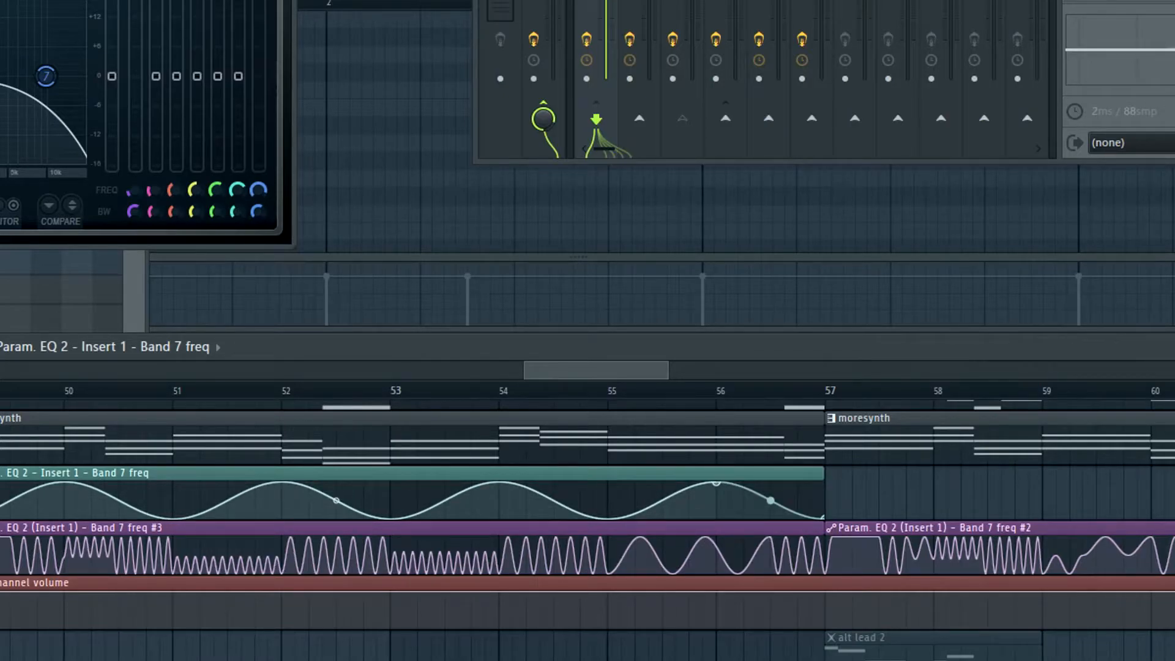
Compare the new Band 7 freq wave with the Band 7 freq #3 and #2 clips between bars 49 and 81.
scroll(401, 498, down, 2)
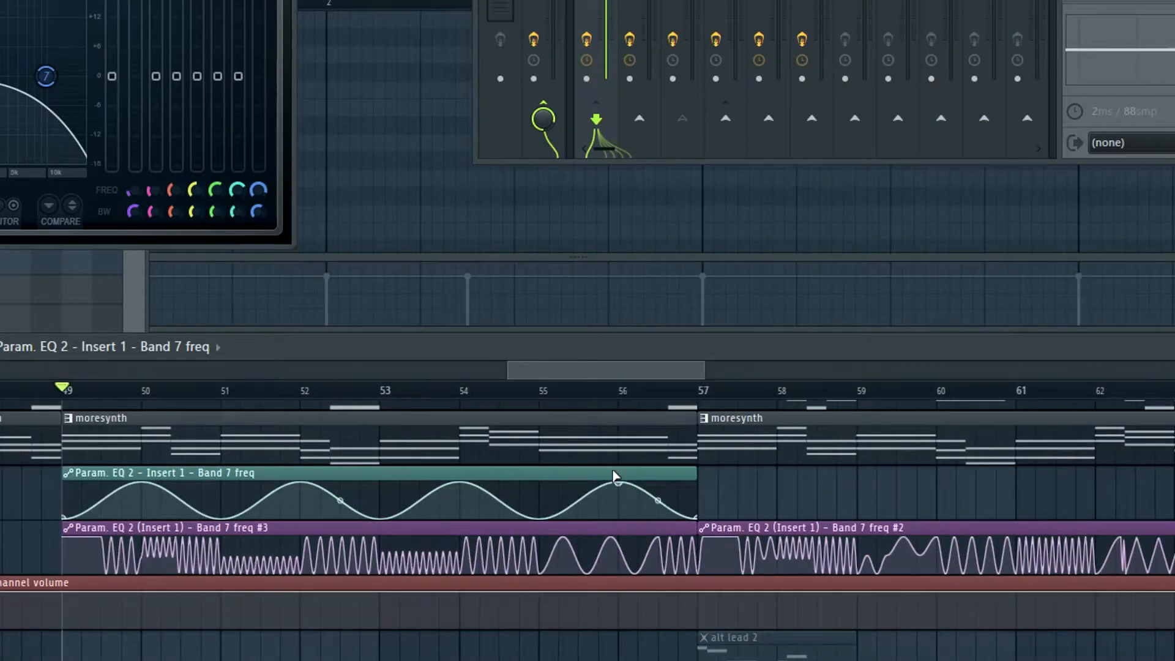
scroll(480, 522, up, 4)
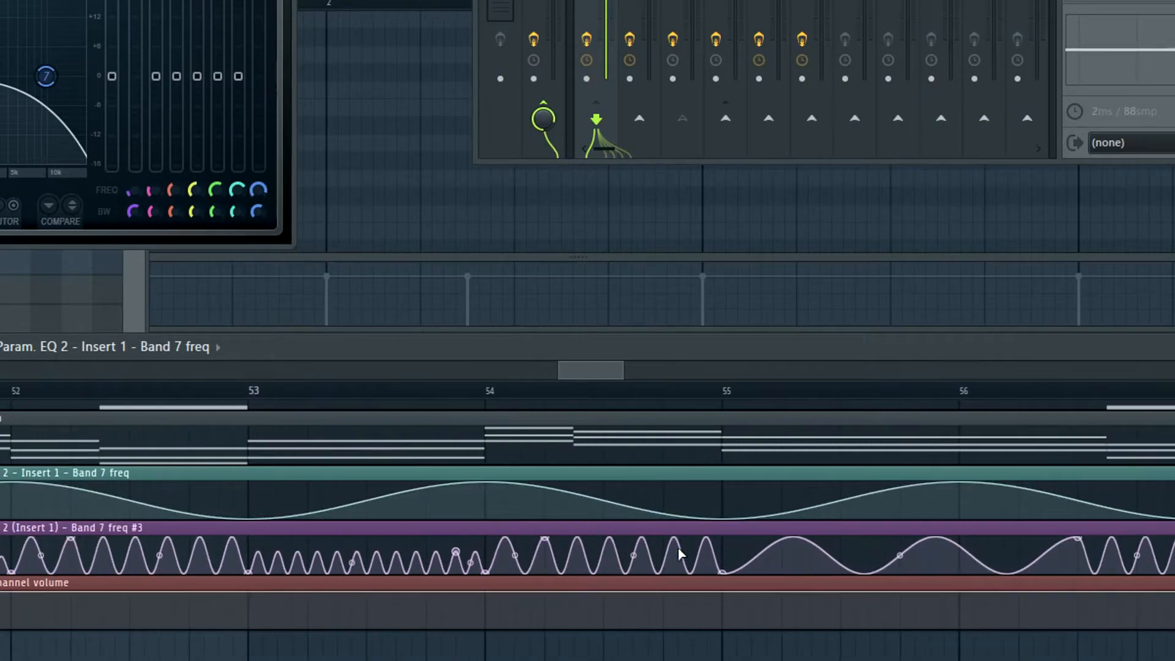
drag(585, 373, 565, 375)
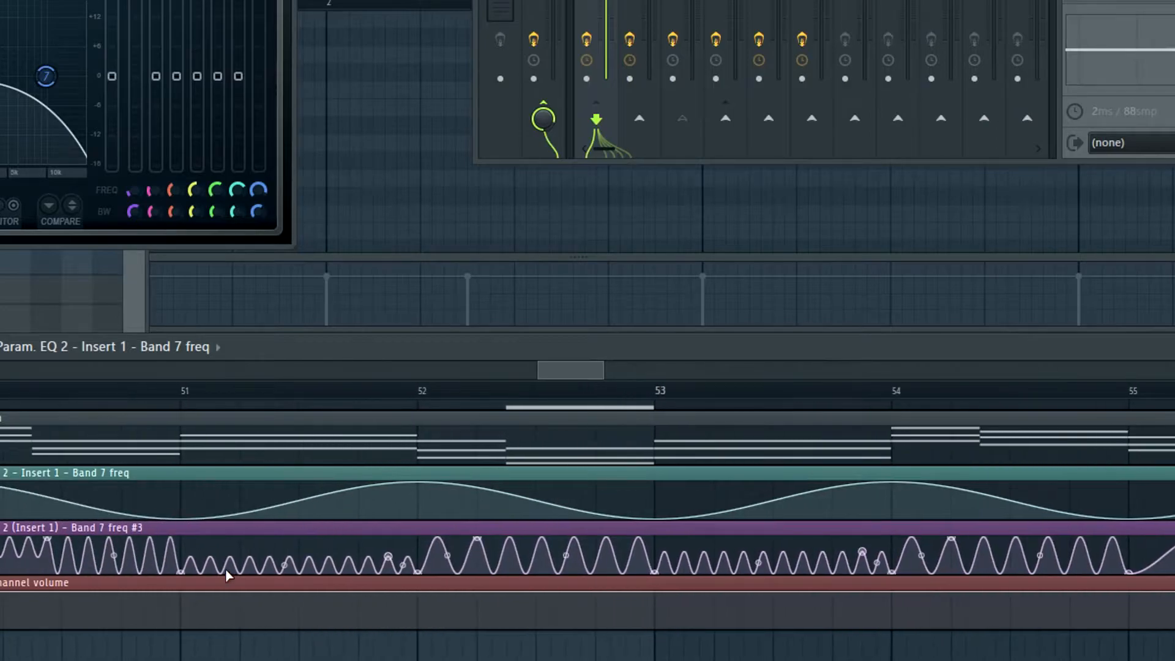
scroll(253, 561, down, 1)
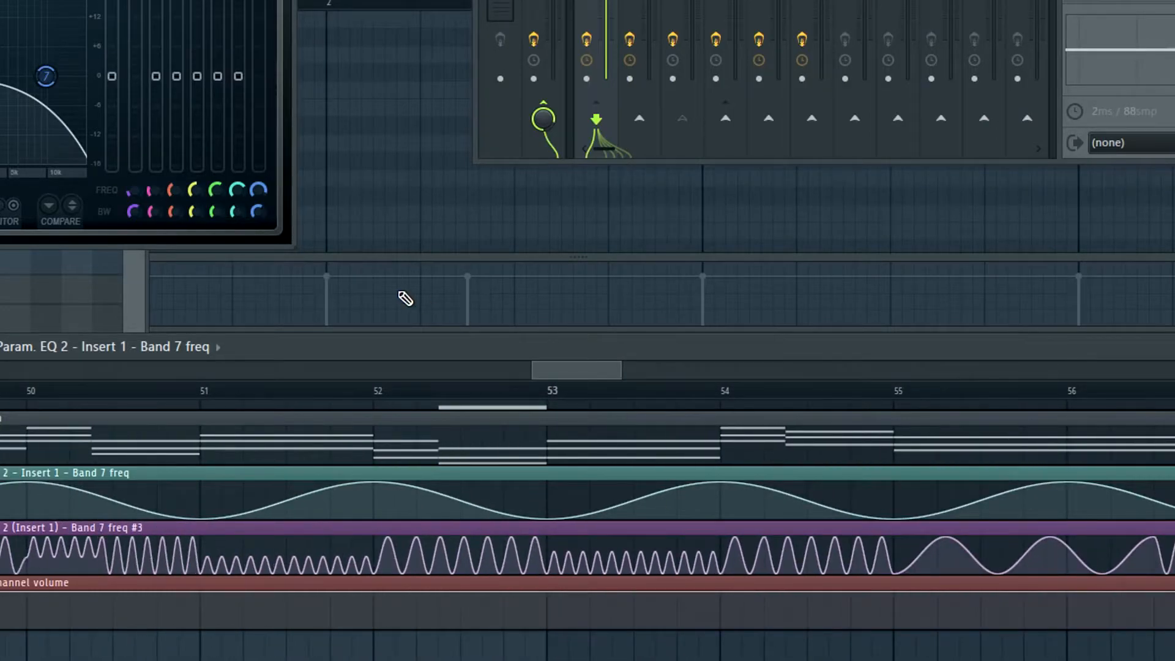
scroll(419, 486, down, 4)
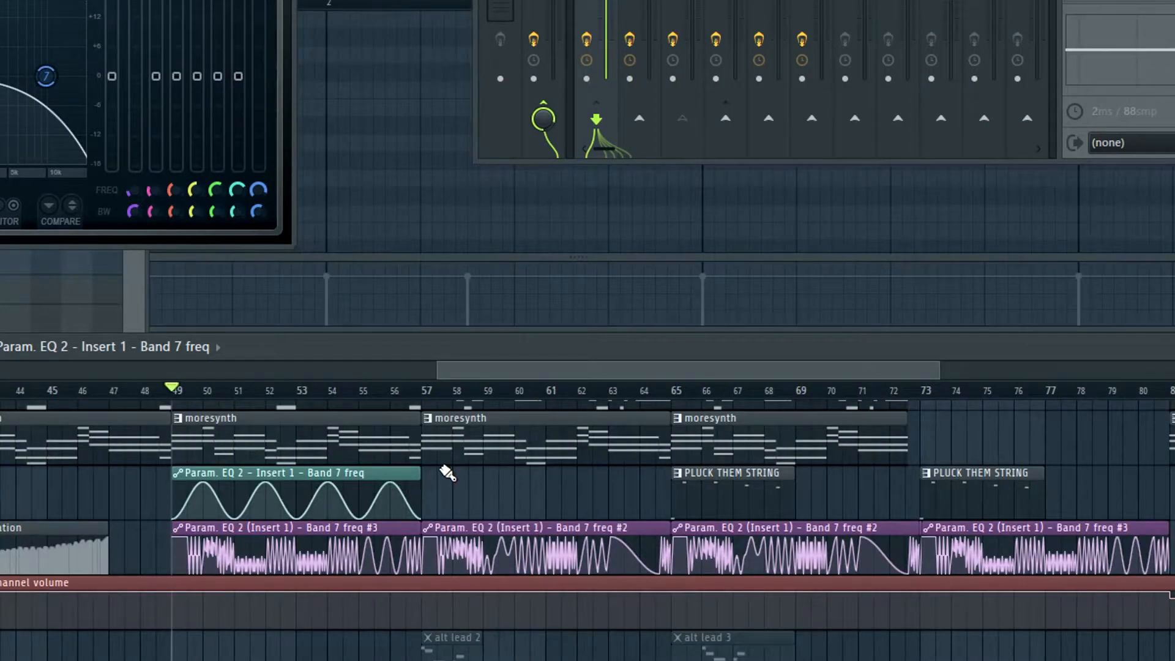
scroll(435, 507, up, 2)
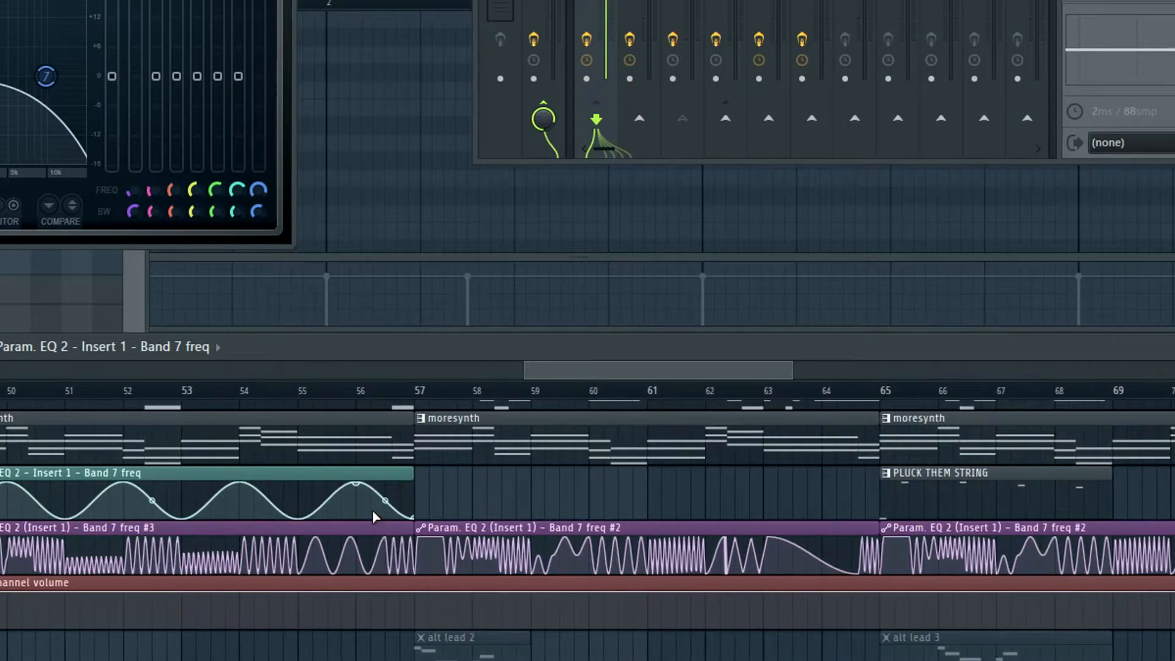
scroll(499, 501, down, 2)
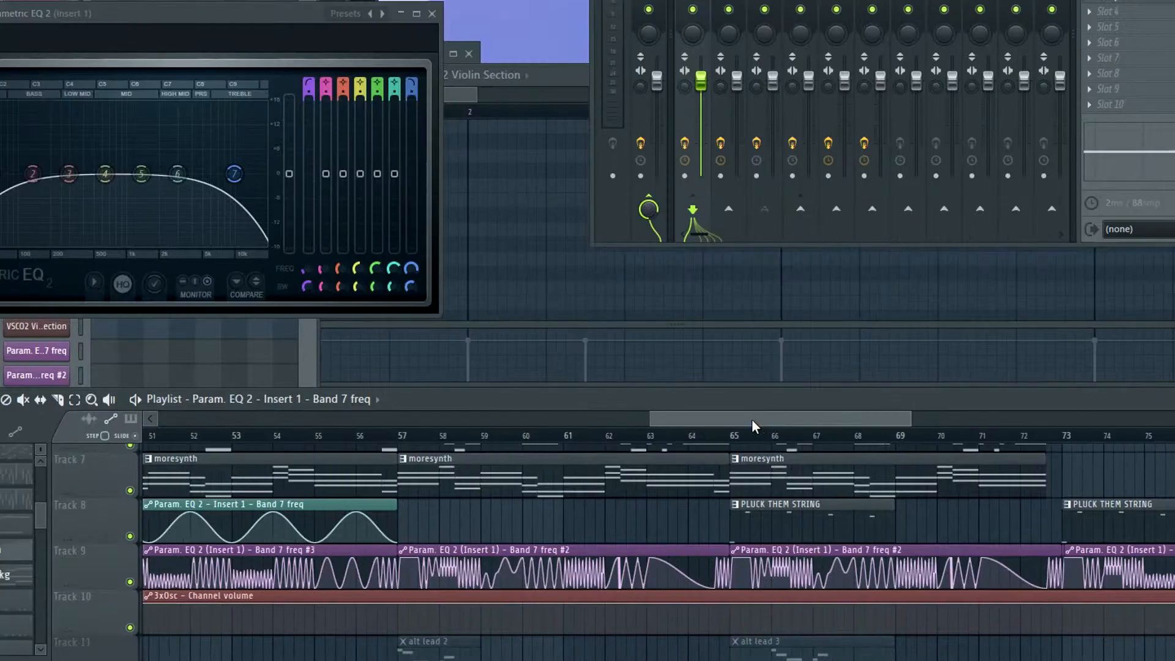
scroll(667, 369, up, 2)
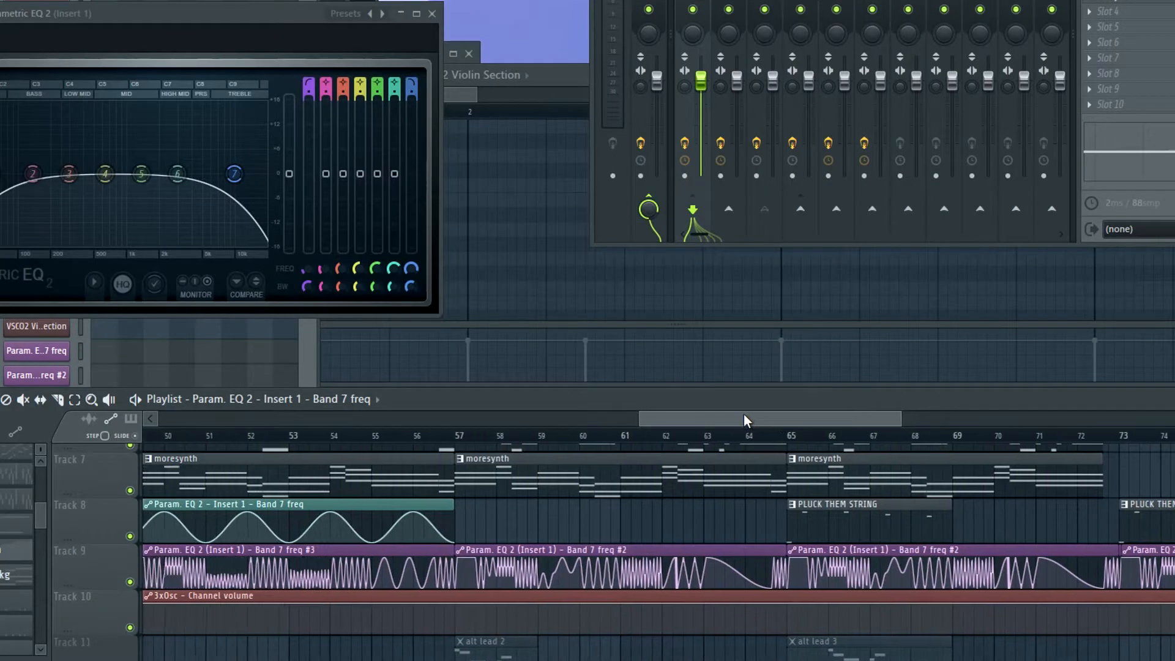
drag(725, 422, 718, 423)
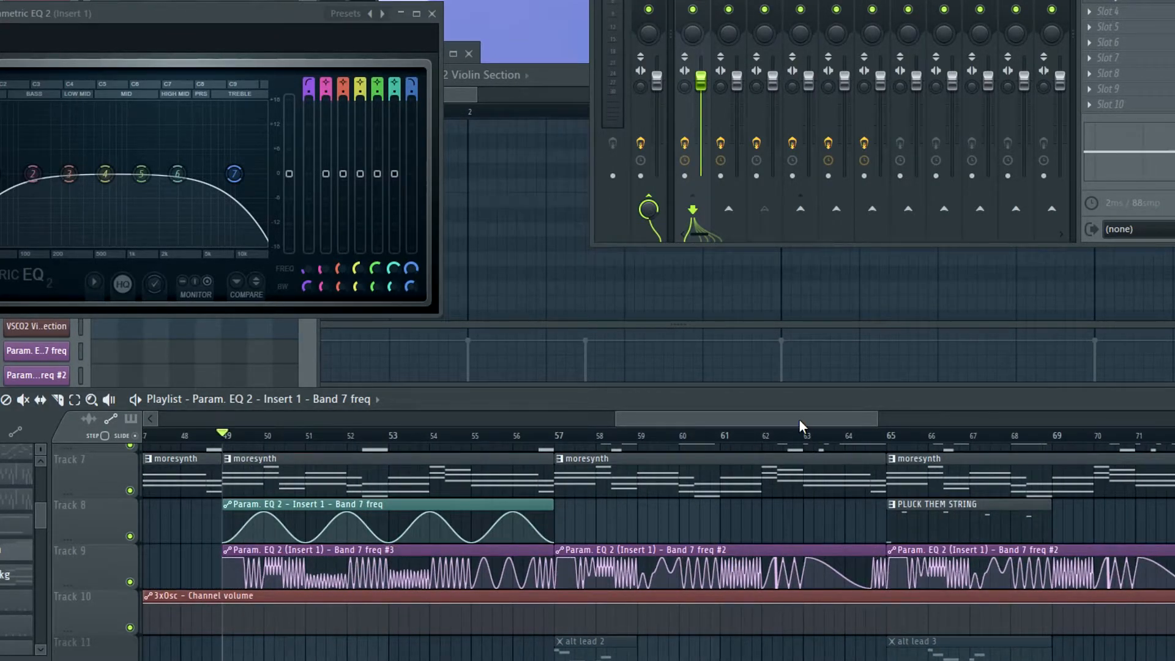
drag(801, 422, 961, 422)
scroll(822, 550, down, 5)
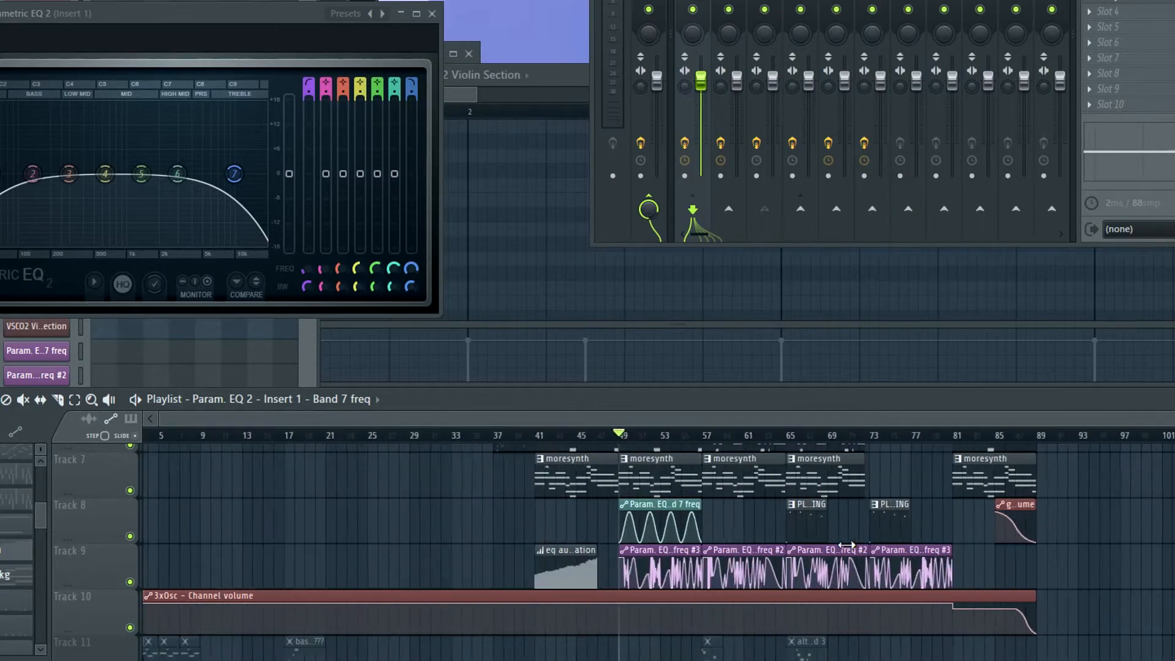
Play the song from bar 81 and examine the Band 7 freq automation on Track 1 up to bar 89.
scroll(1117, 548, up, 6)
scroll(1082, 579, up, 3)
scroll(1081, 579, up, 5)
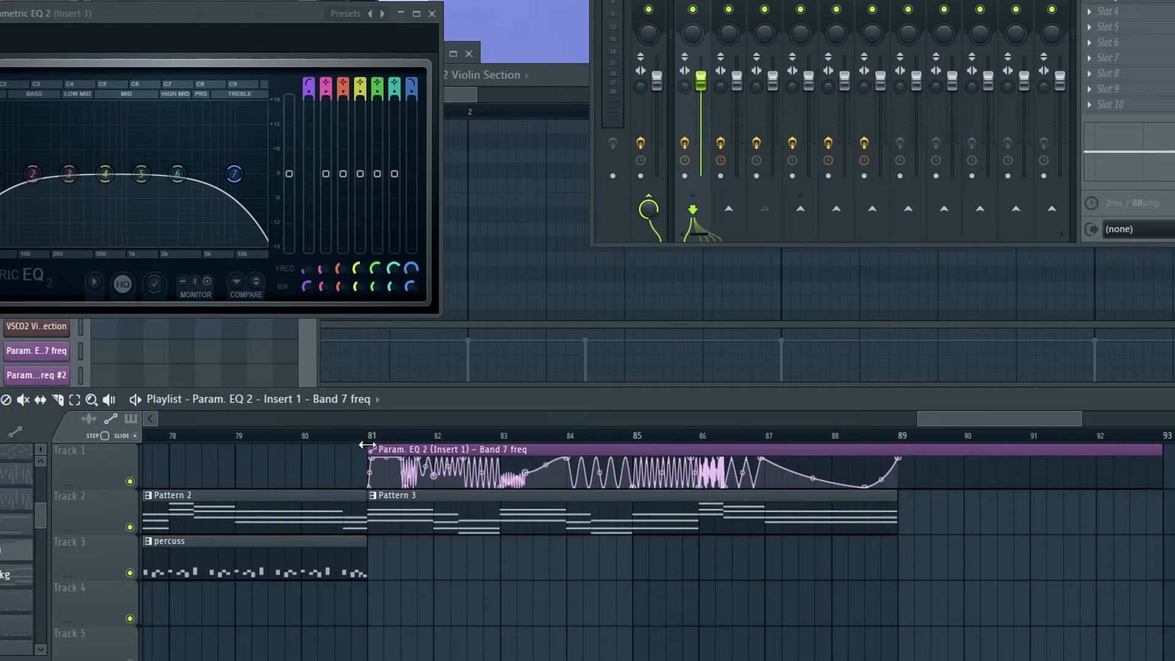
click(372, 436)
key(space)
scroll(505, 654, up, 1)
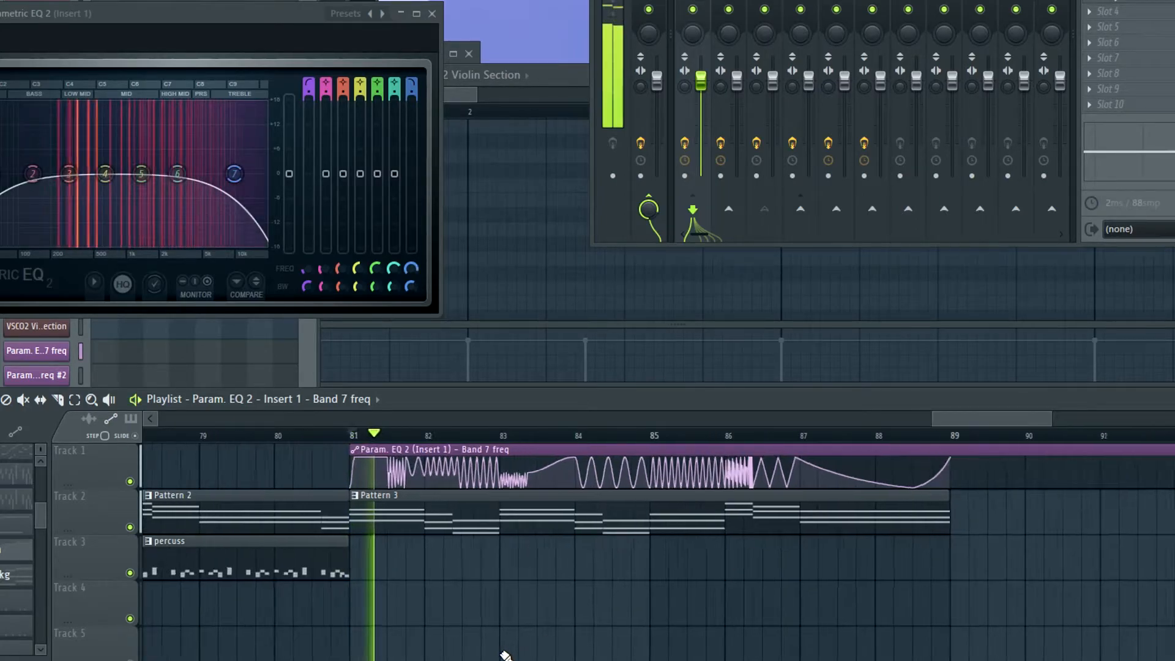
scroll(505, 651, up, 5)
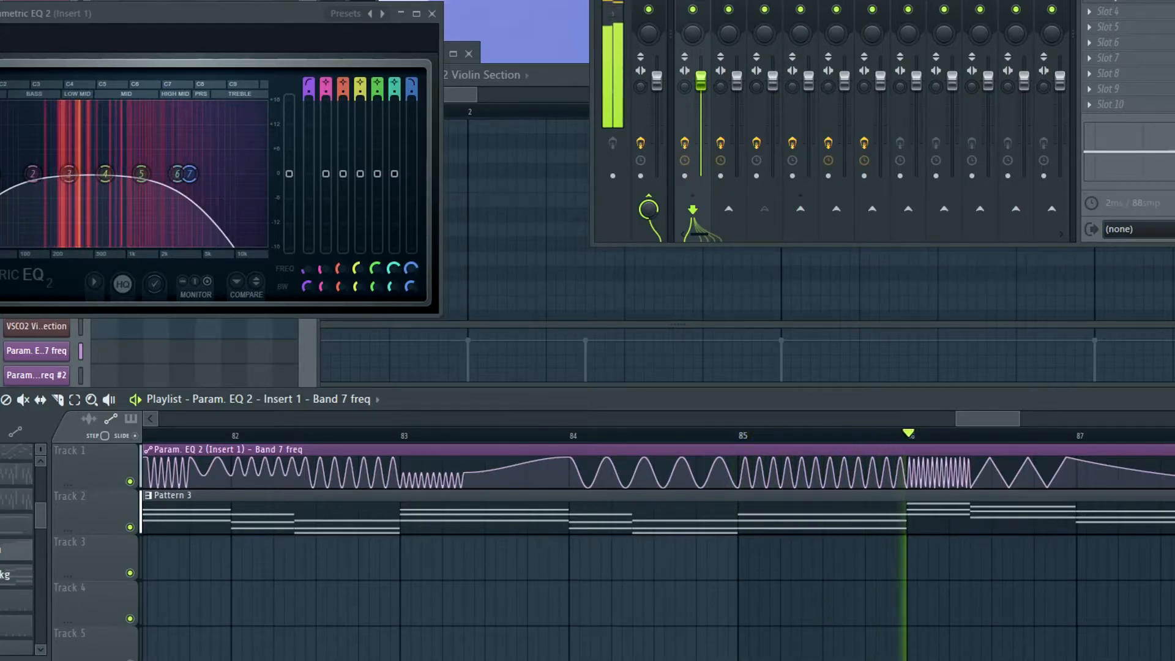
drag(997, 410, 1025, 421)
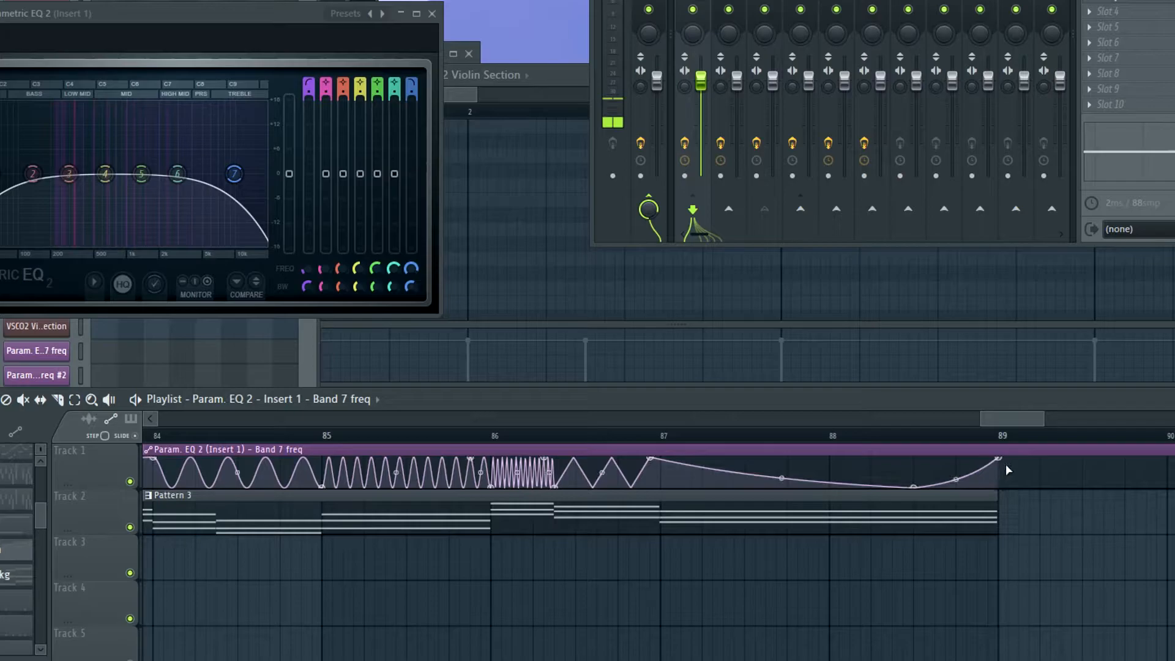
Trim the end of the Track 1 Band 7 freq clip to bar 89.
ctrl+scroll(1012, 498, down, 5)
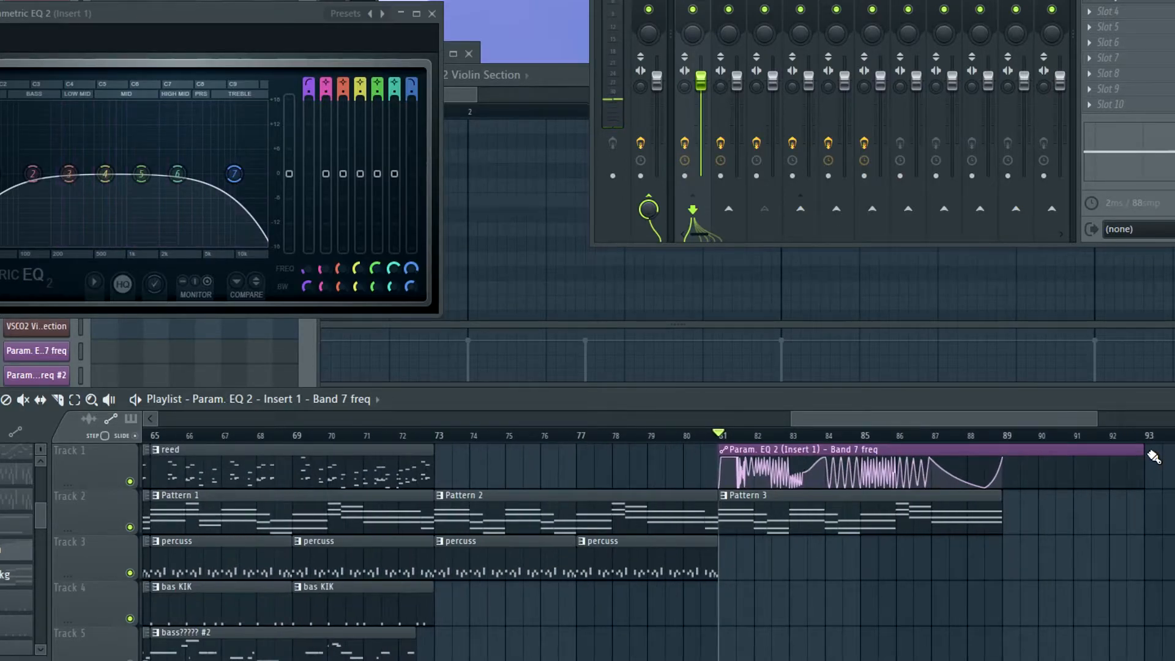
drag(1153, 455, 1011, 456)
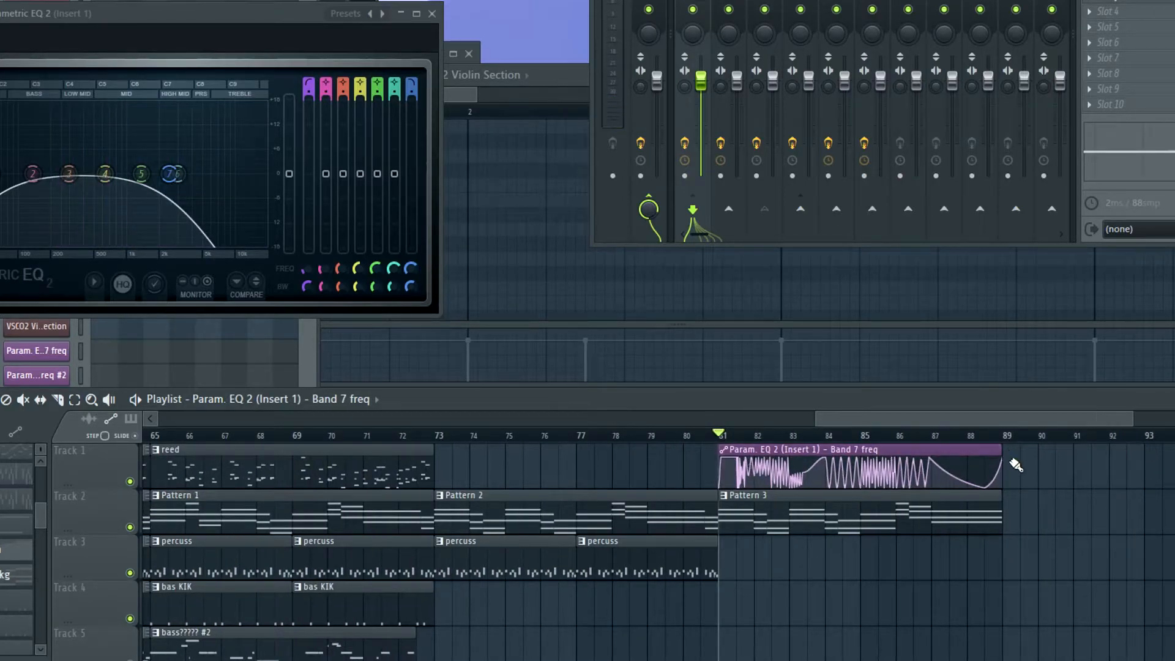
Raise the EQ's band 7 frequency by hand near its maximum and play the song from bar 88.
ctrl+scroll(1034, 489, up, 5)
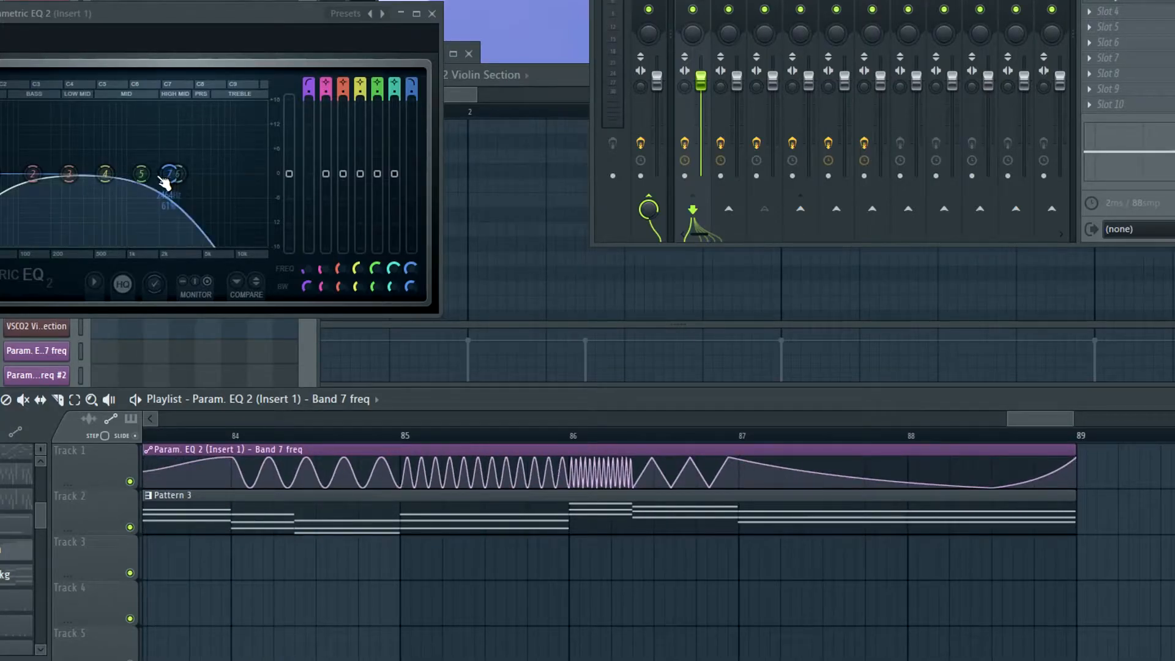
drag(170, 175, 228, 174)
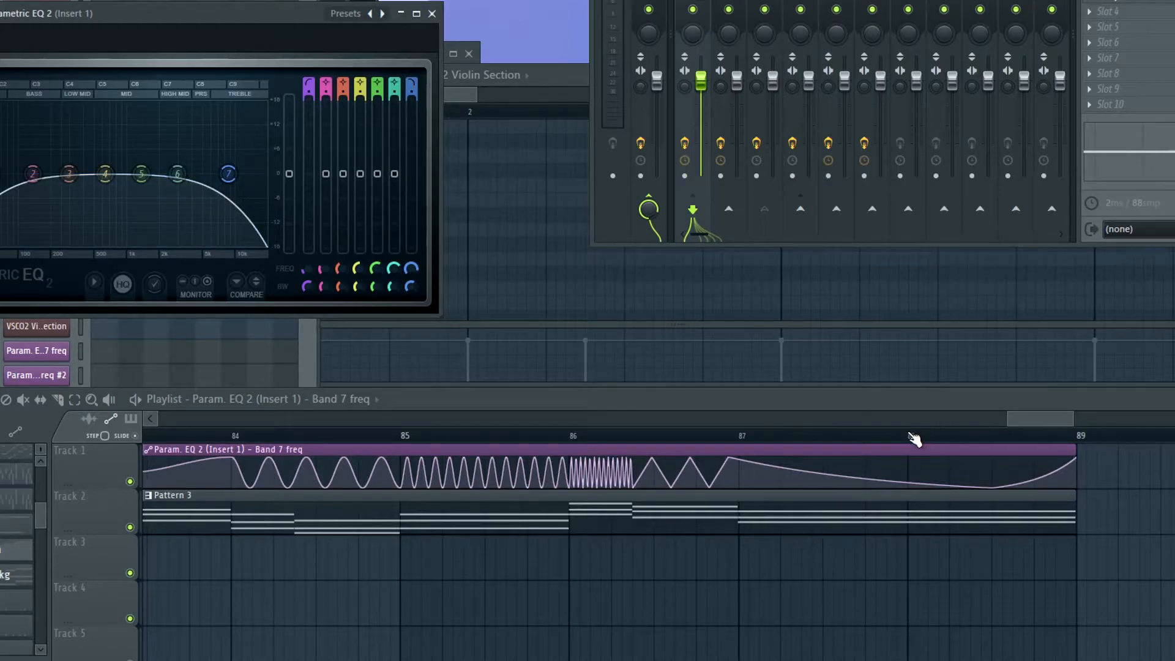
click(909, 435)
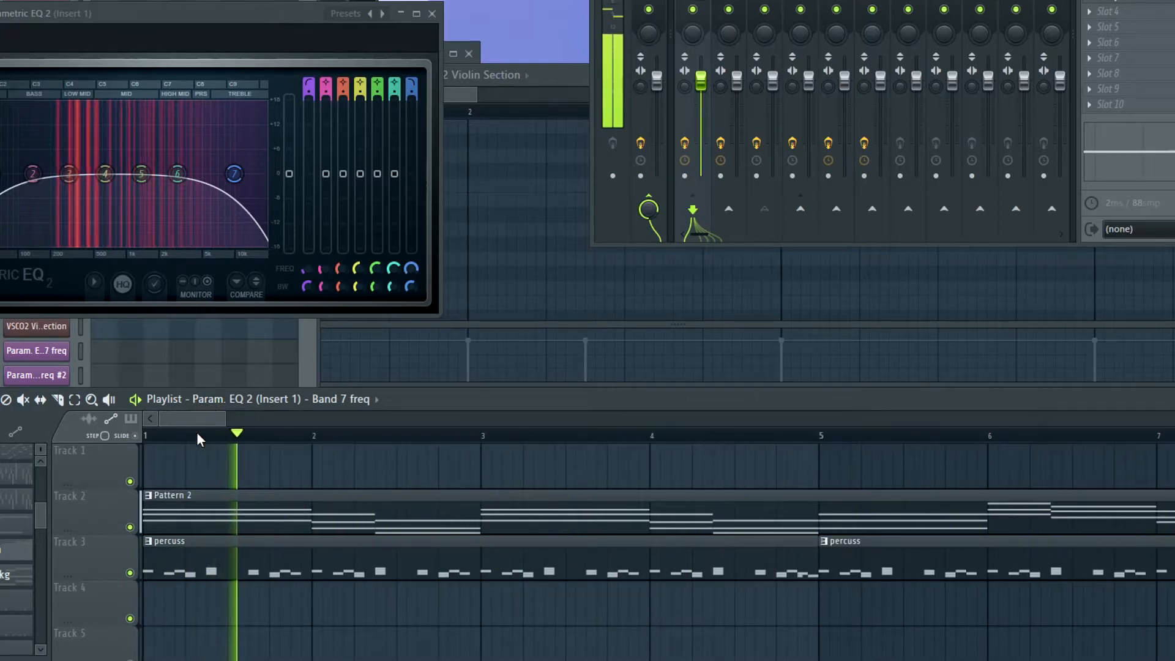
Play the song from bar 85 and examine the Band 7 freq waves on Track 1 between bars 85 and 86.
scroll(197, 439, down, 10)
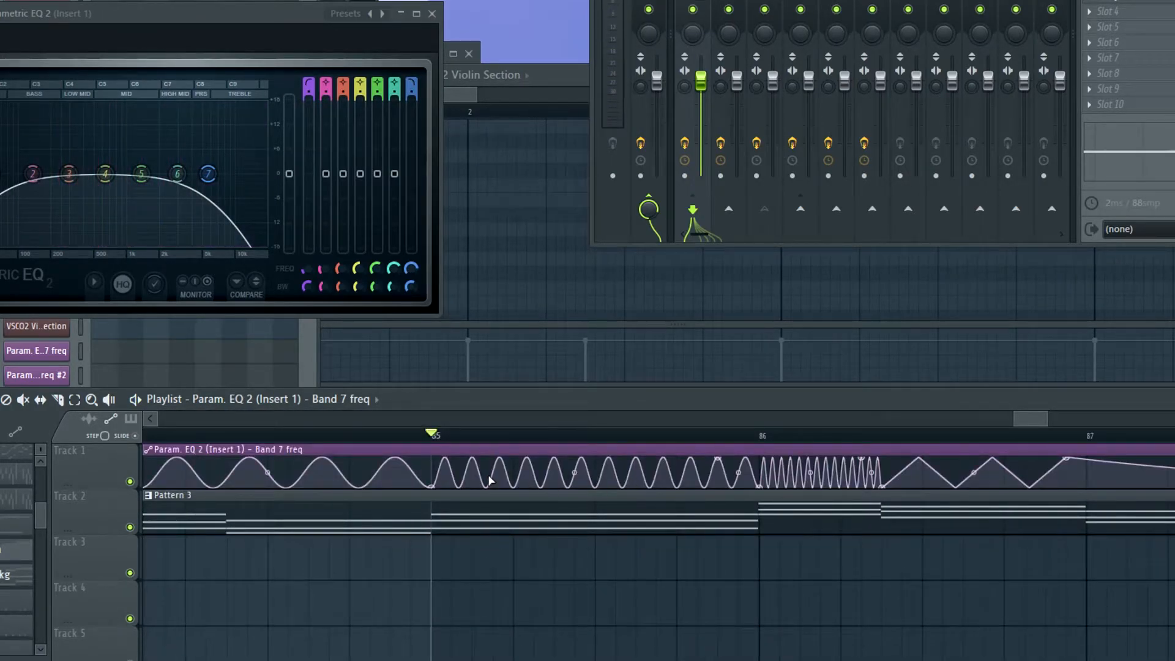
key(space)
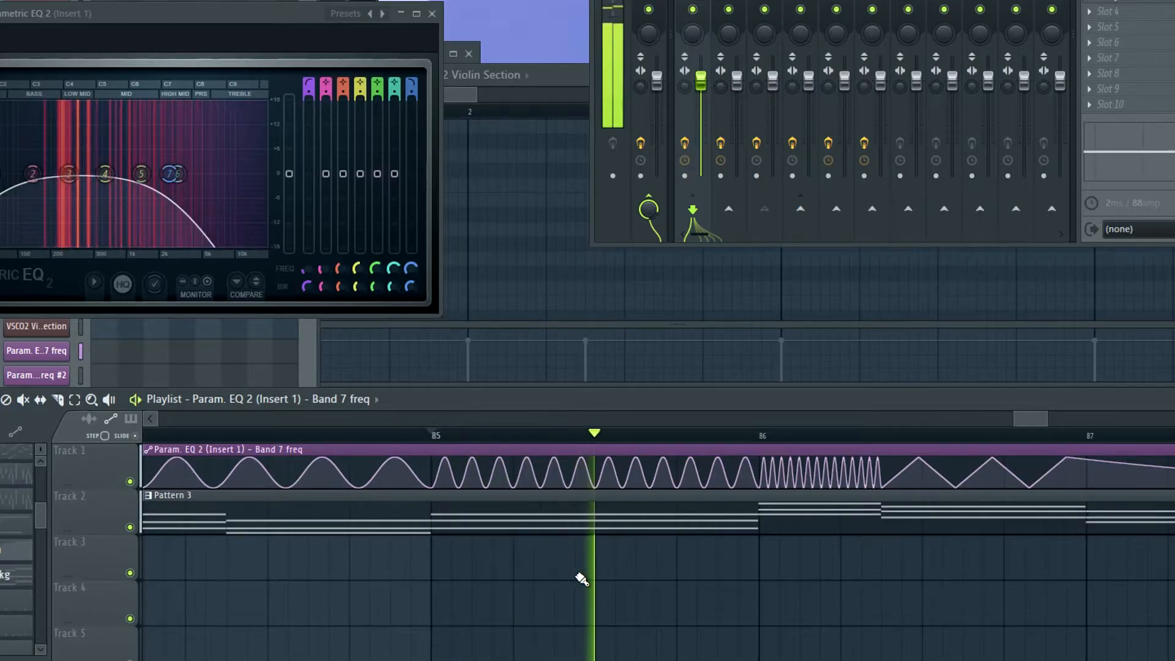
key(space)
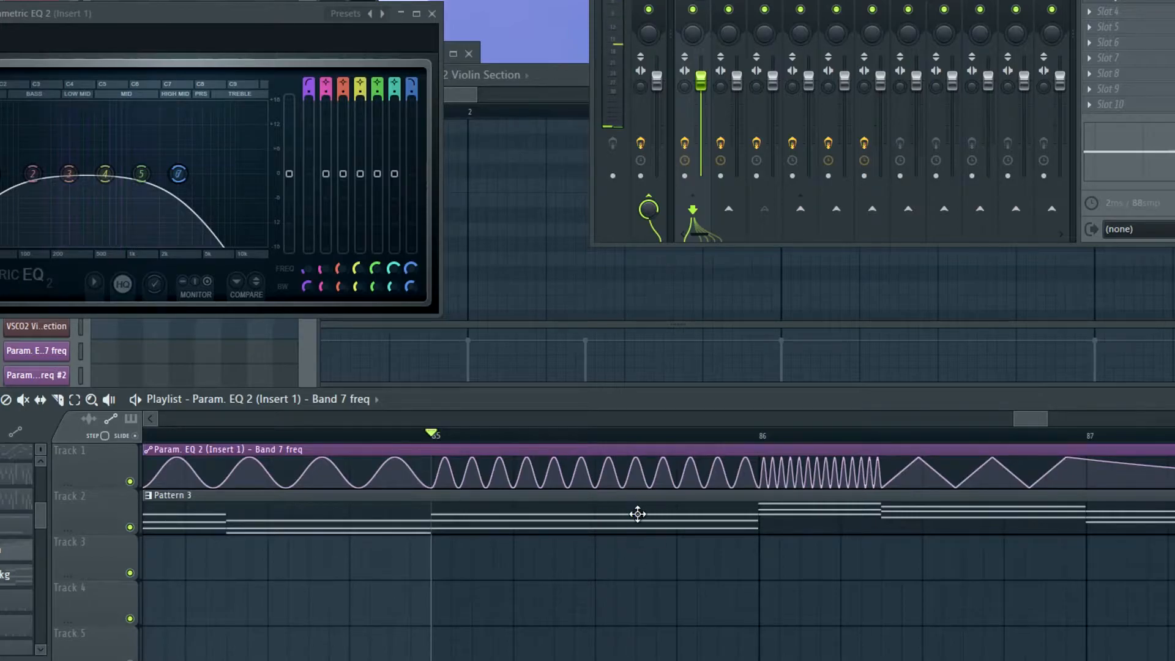
scroll(534, 477, up, 2)
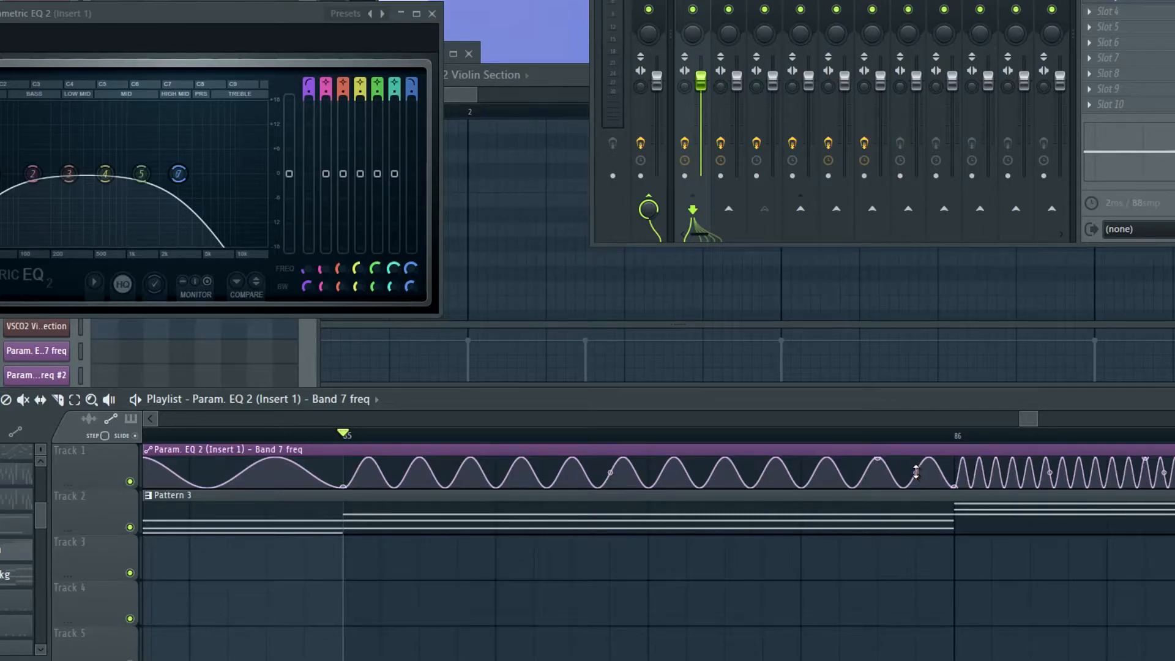
scroll(309, 598, down, 2)
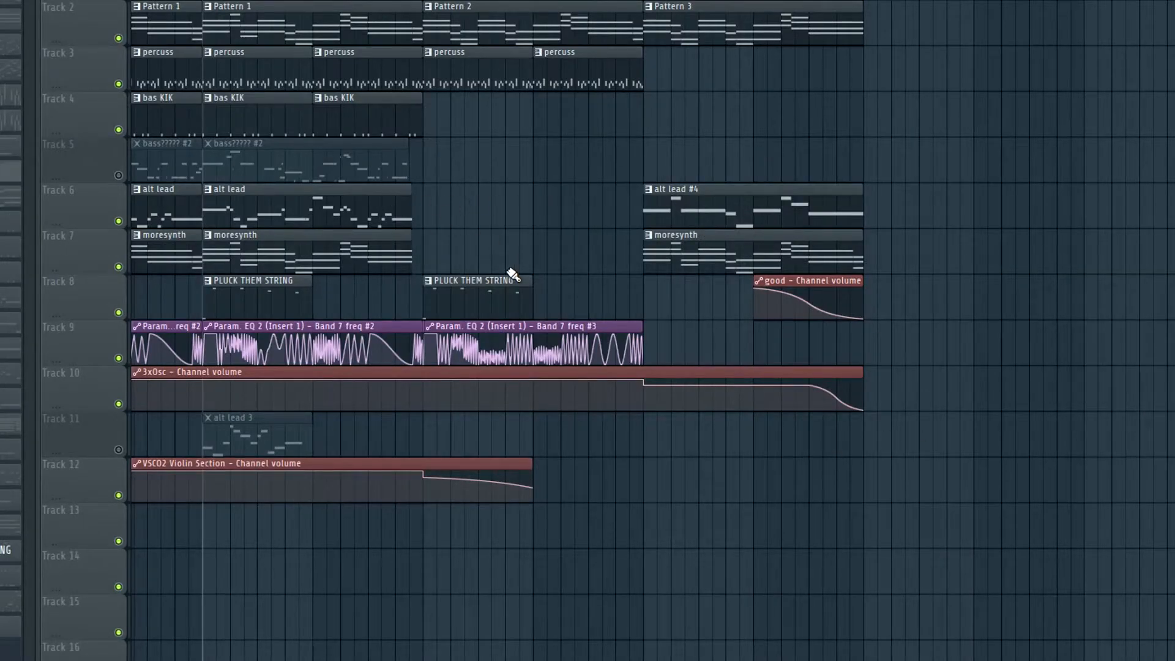
Play the Pattern 2 section from just after bar 73 and examine the Band 7 freq #3 wave on Track 9.
scroll(459, 271, up, 1)
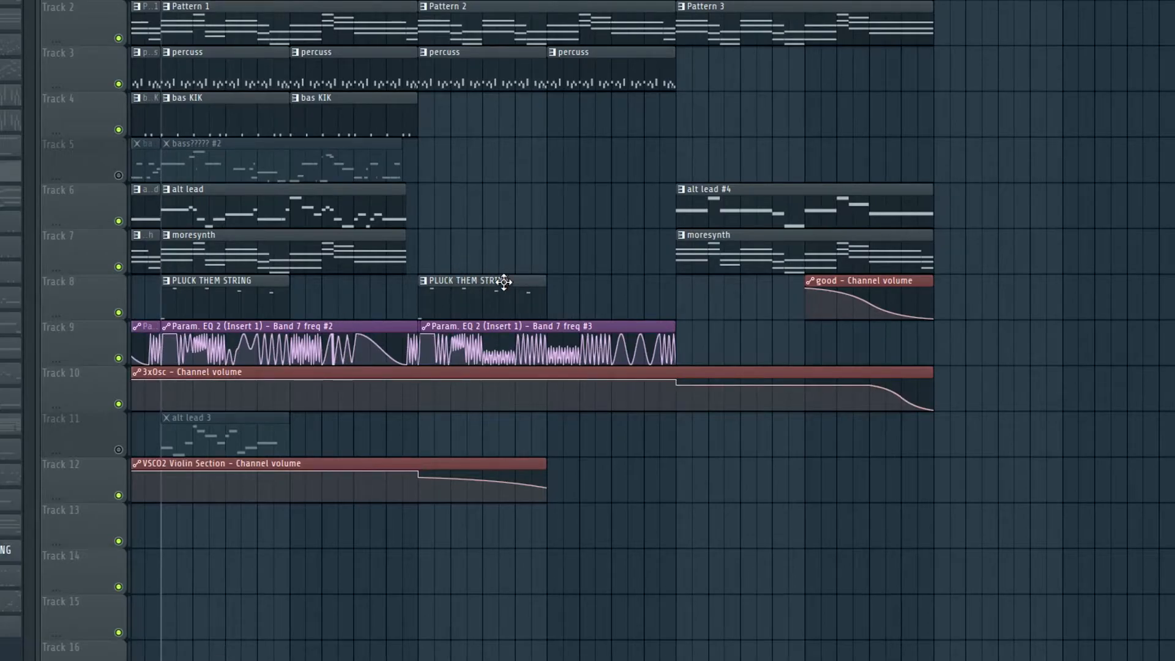
click(451, 1)
key(space)
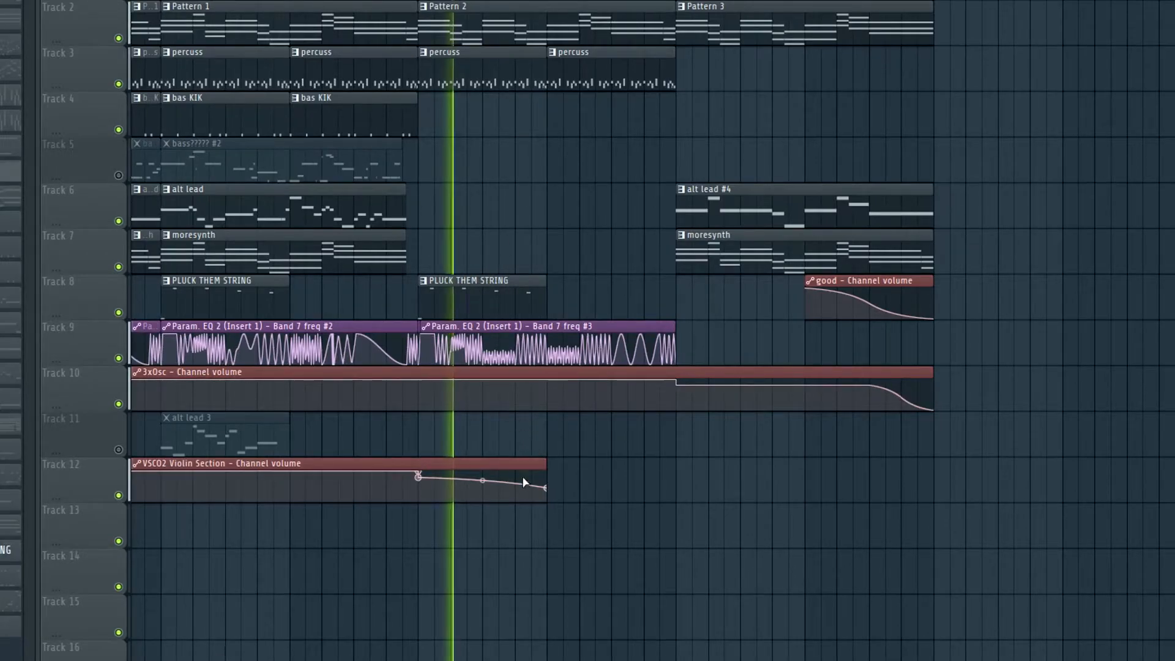
scroll(506, 292, up, 4)
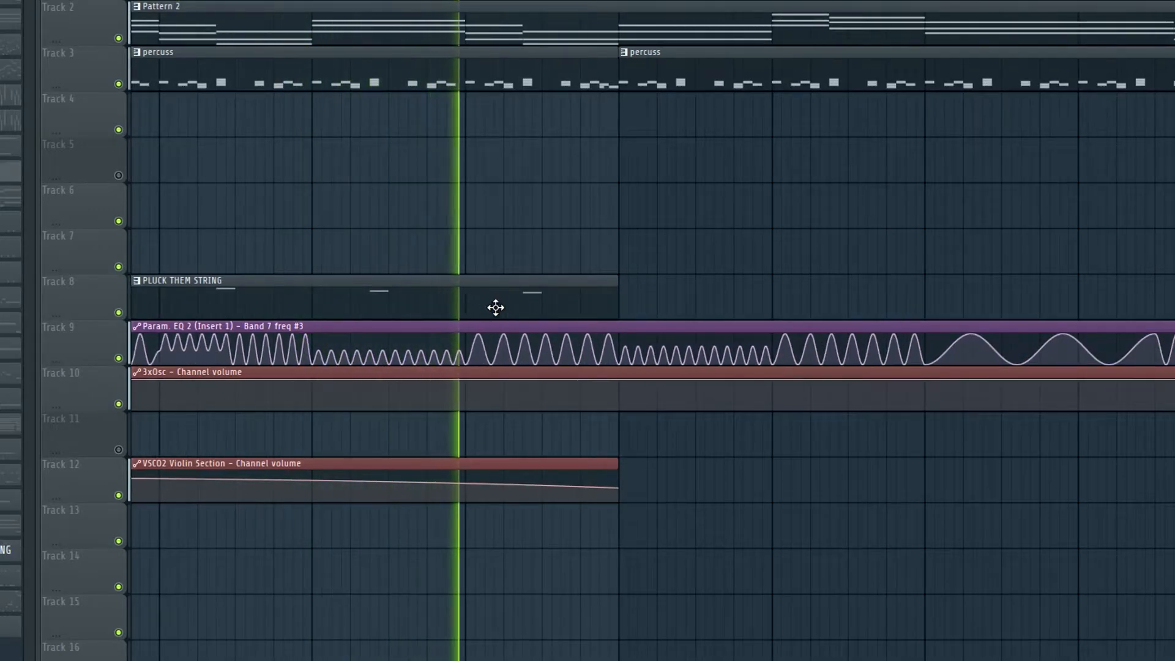
key(space)
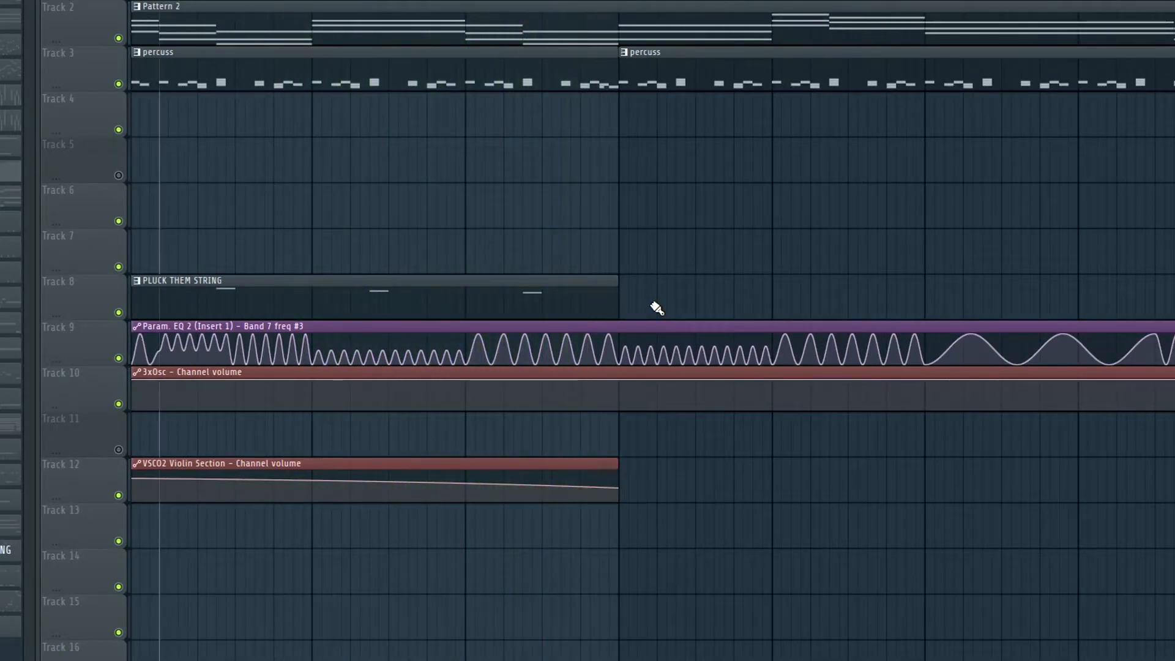
scroll(655, 309, down, 4)
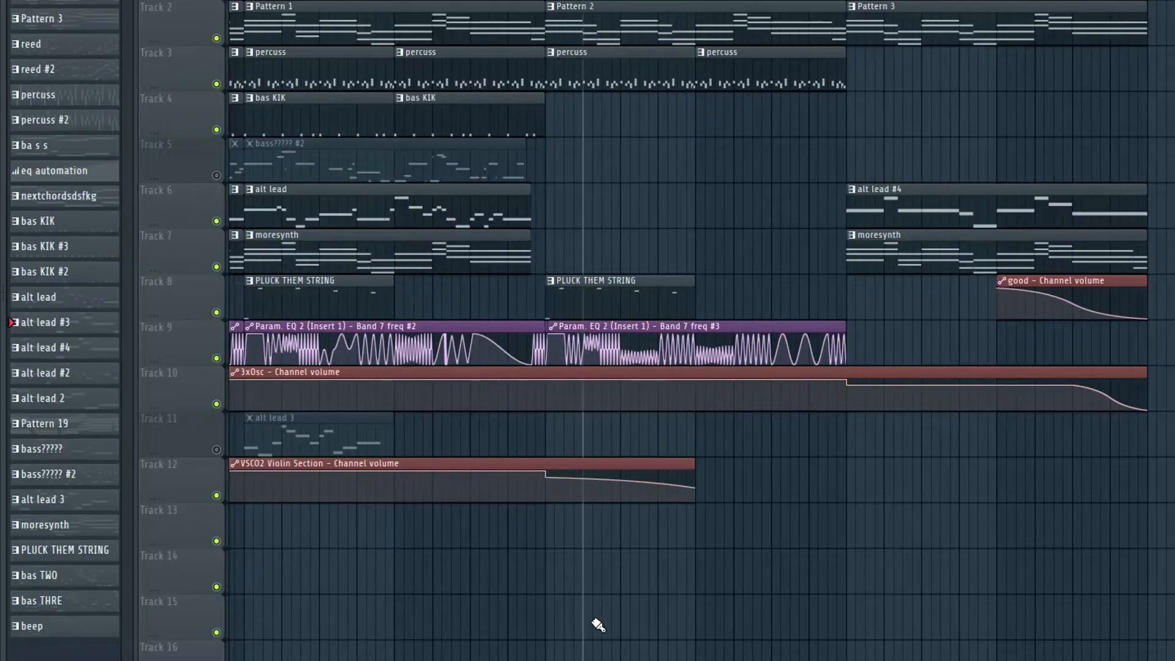
Open the 3xOsc notes of the alt lead pattern in the piano roll and play the pattern.
scroll(870, 214, up, 4)
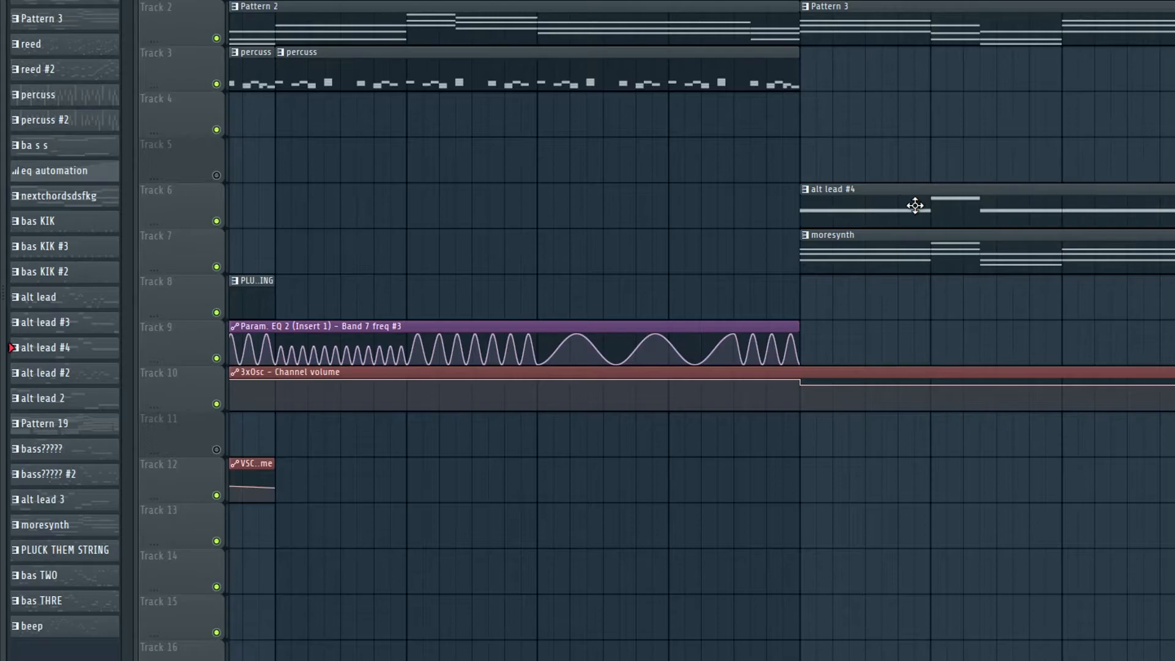
scroll(912, 201, down, 5)
scroll(701, 331, left, 3)
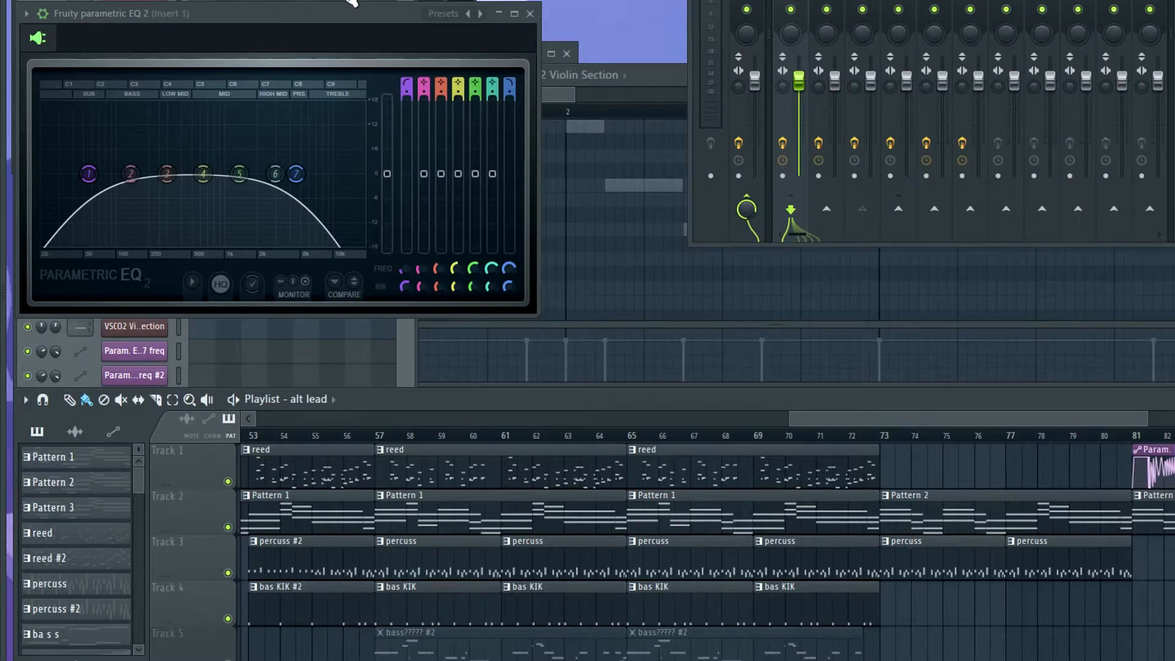
click(550, 105)
scroll(273, 220, down, 3)
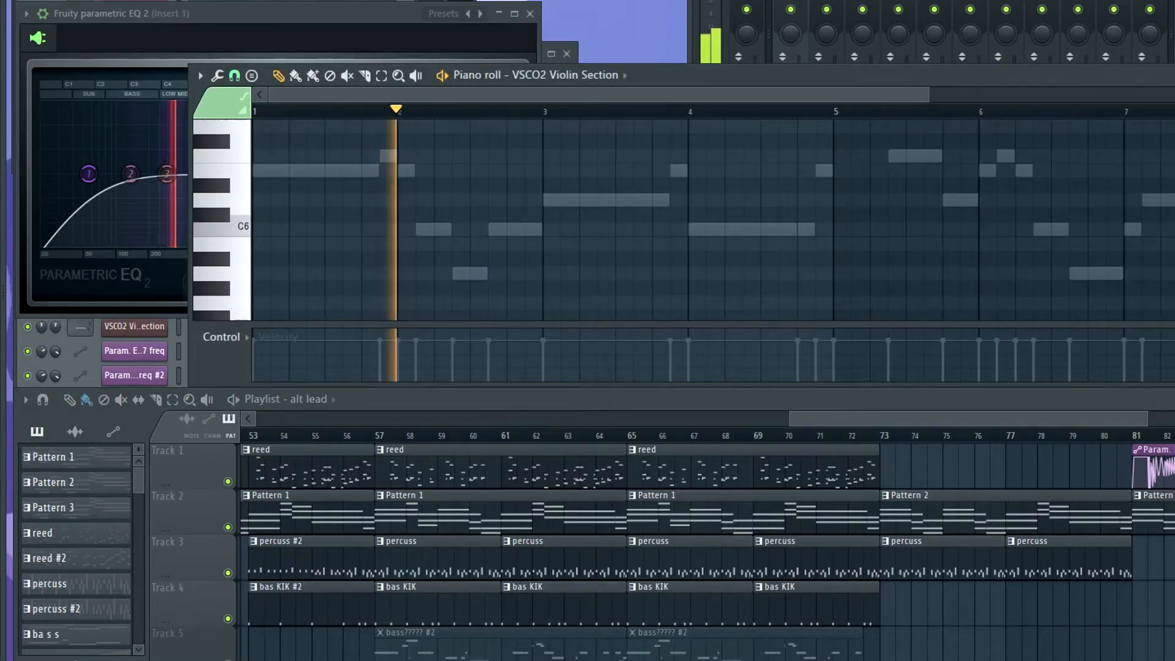
key(F6)
right_click(134, 204)
click(200, 201)
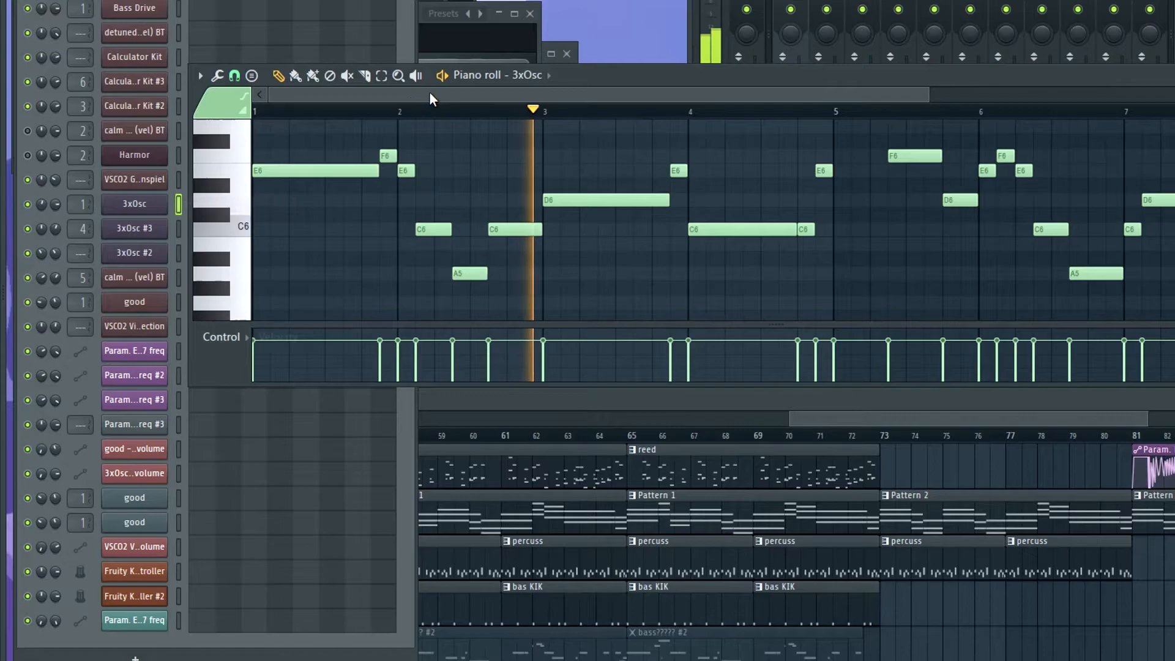
scroll(456, 189, down, 3)
key(F6)
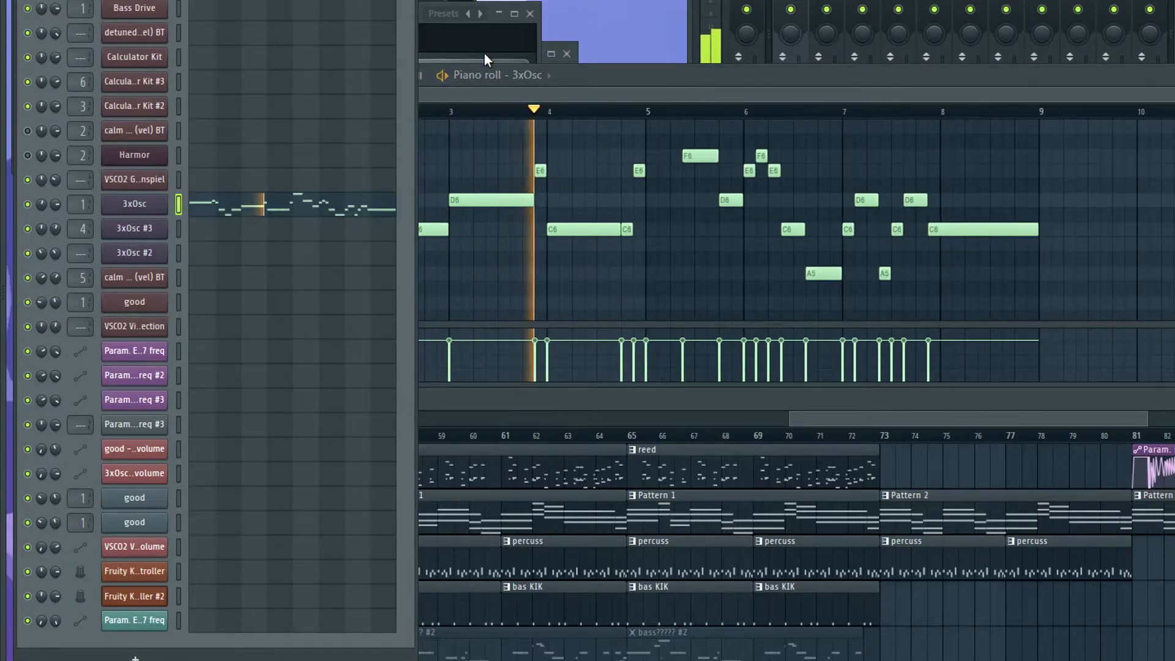
Open the 3xOsc instrument and examine its pitch and volume envelope settings while playing the lead melody.
click(150, 206)
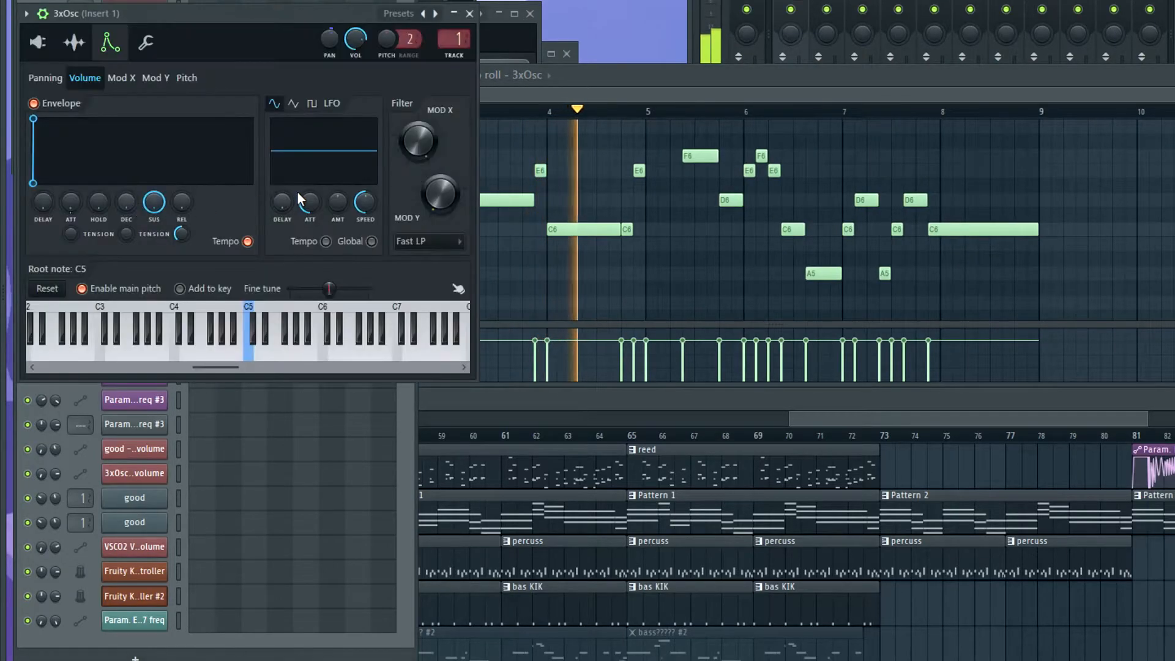
click(187, 78)
click(686, 93)
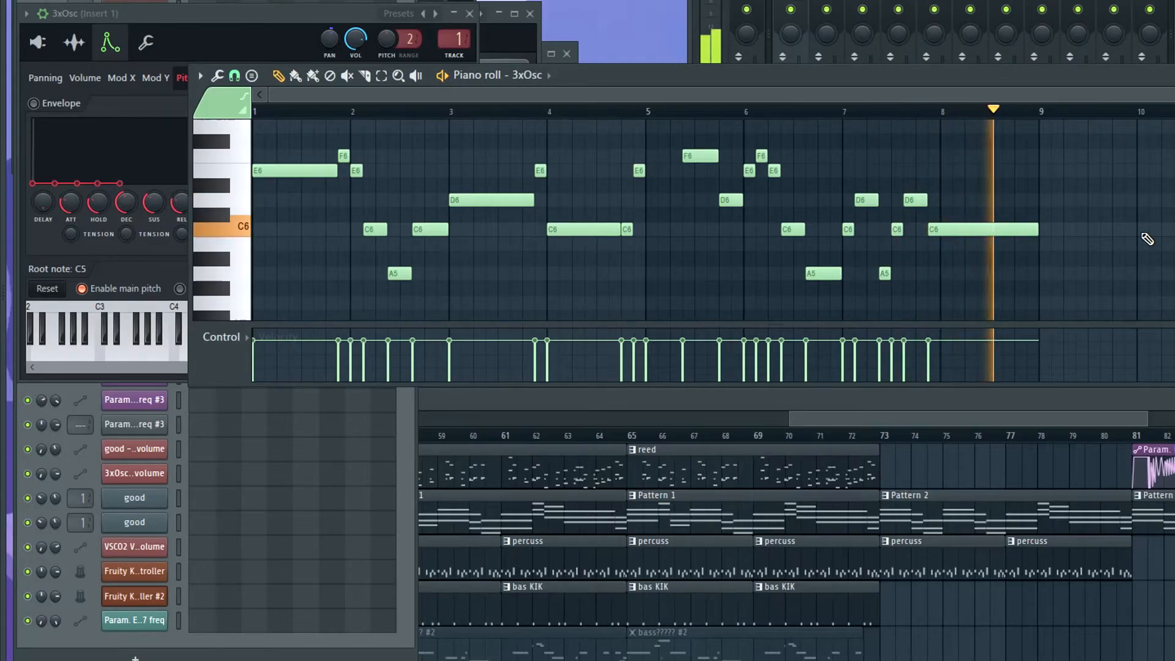
key(space)
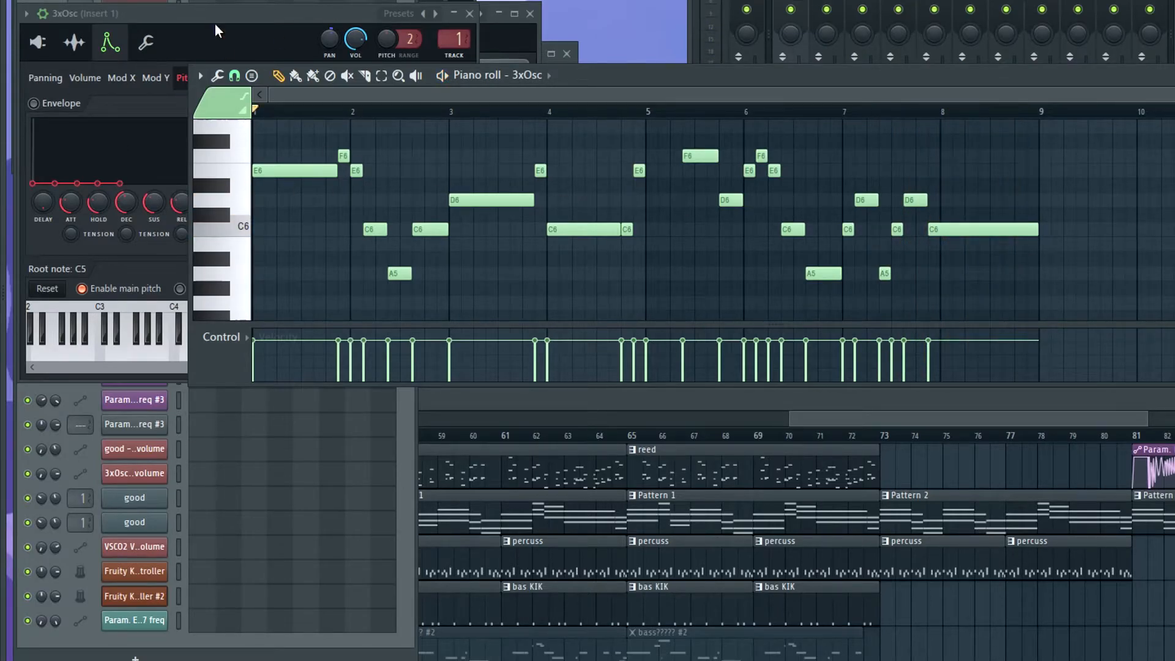
click(201, 28)
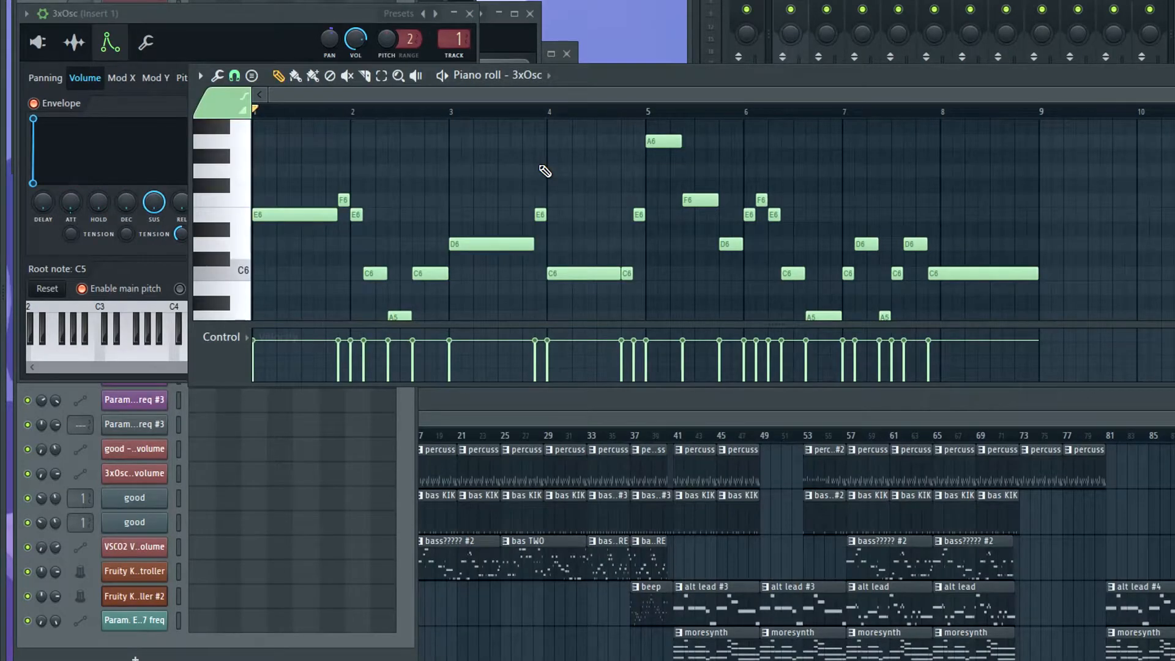
click(251, 18)
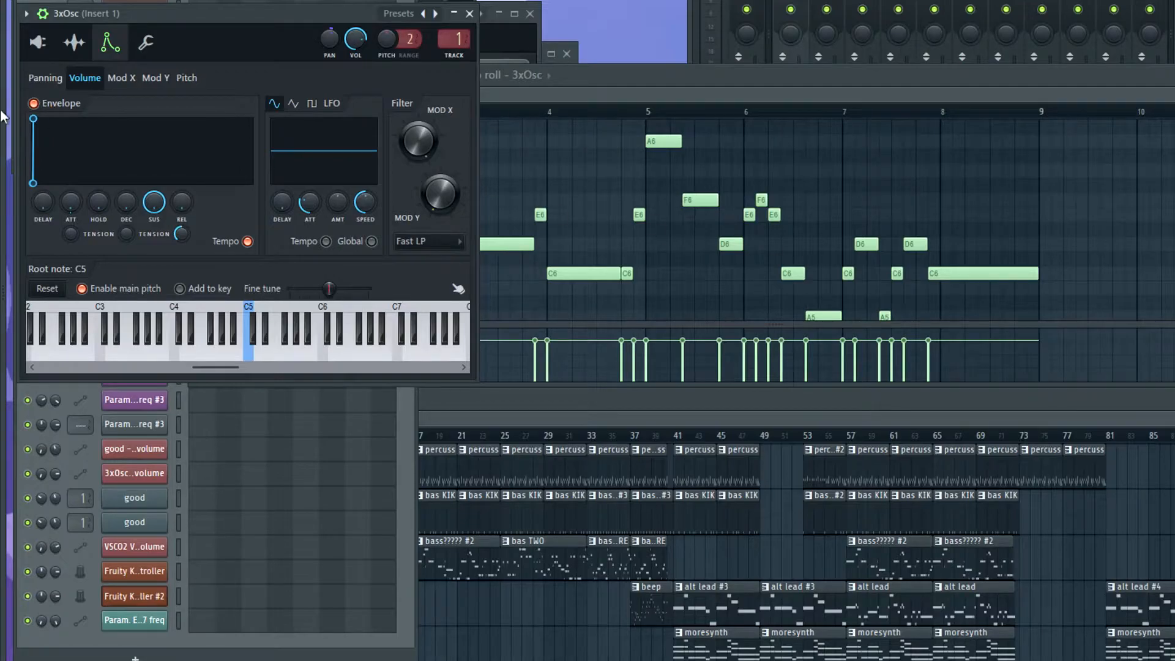
Turn off the 3xOsc volume envelope and play the lead melody without it.
click(47, 106)
key(space)
click(698, 97)
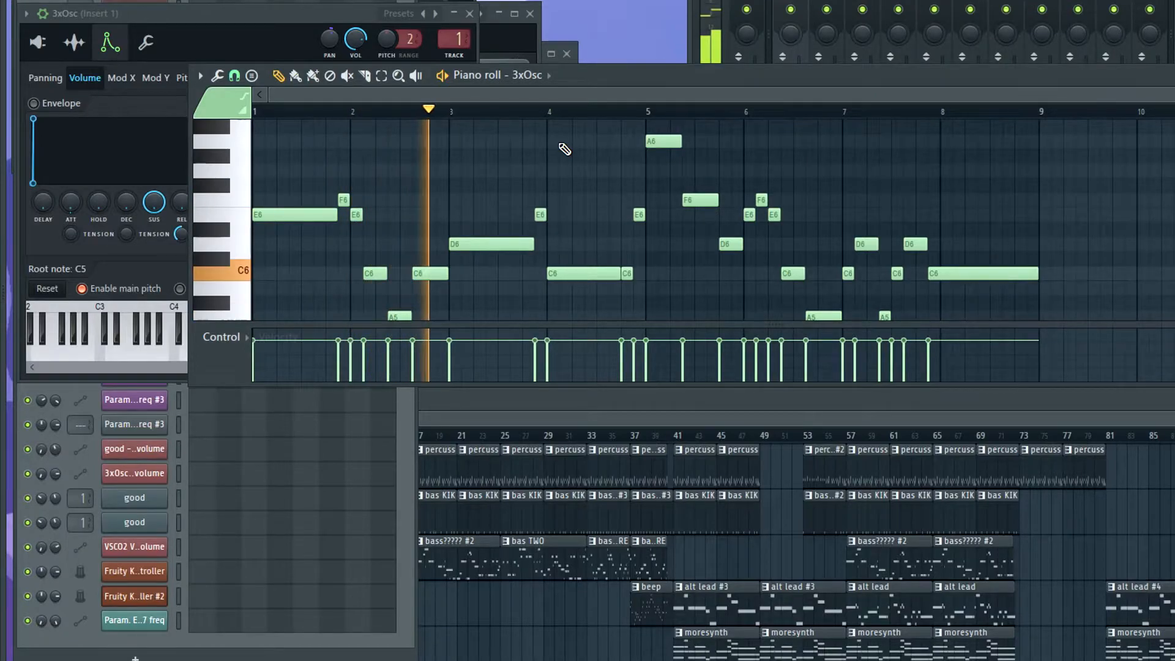
key(space)
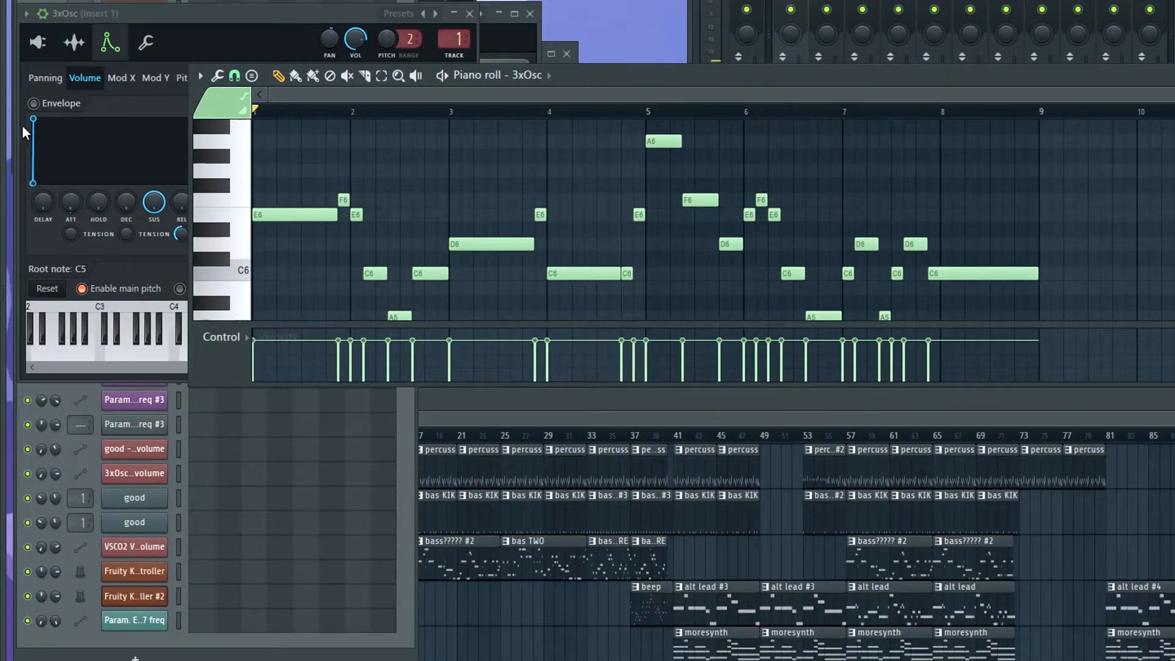
Turn the 3xOsc volume envelope back on, nudge its attack and play the lead melody.
click(189, 13)
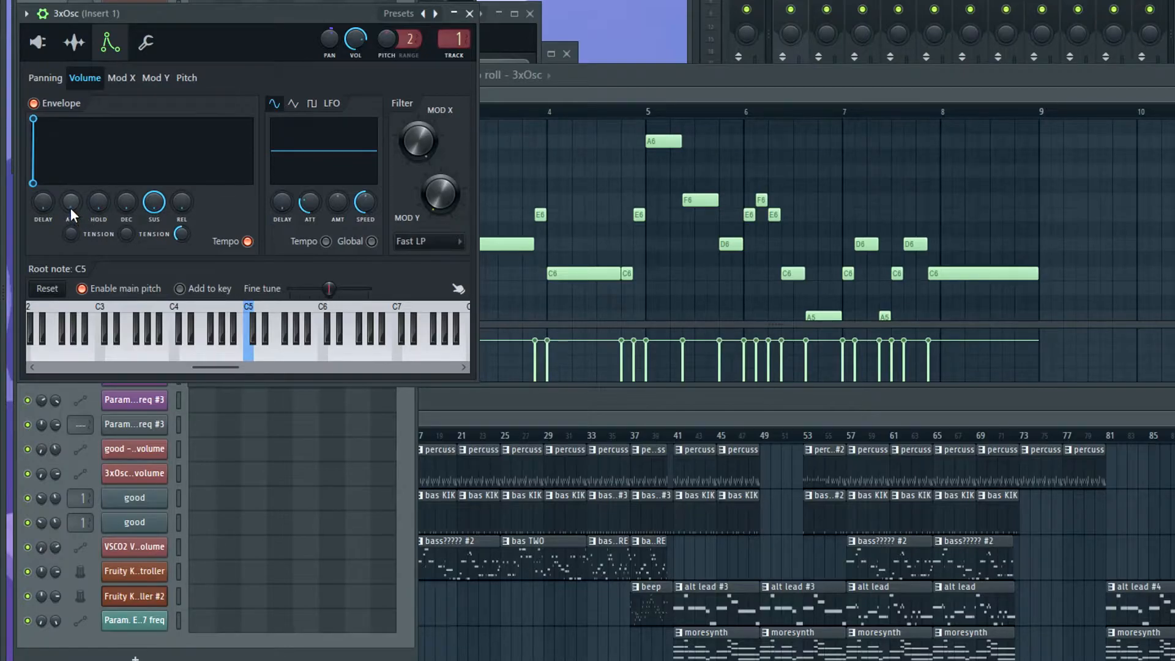
drag(71, 208, 71, 203)
key(space)
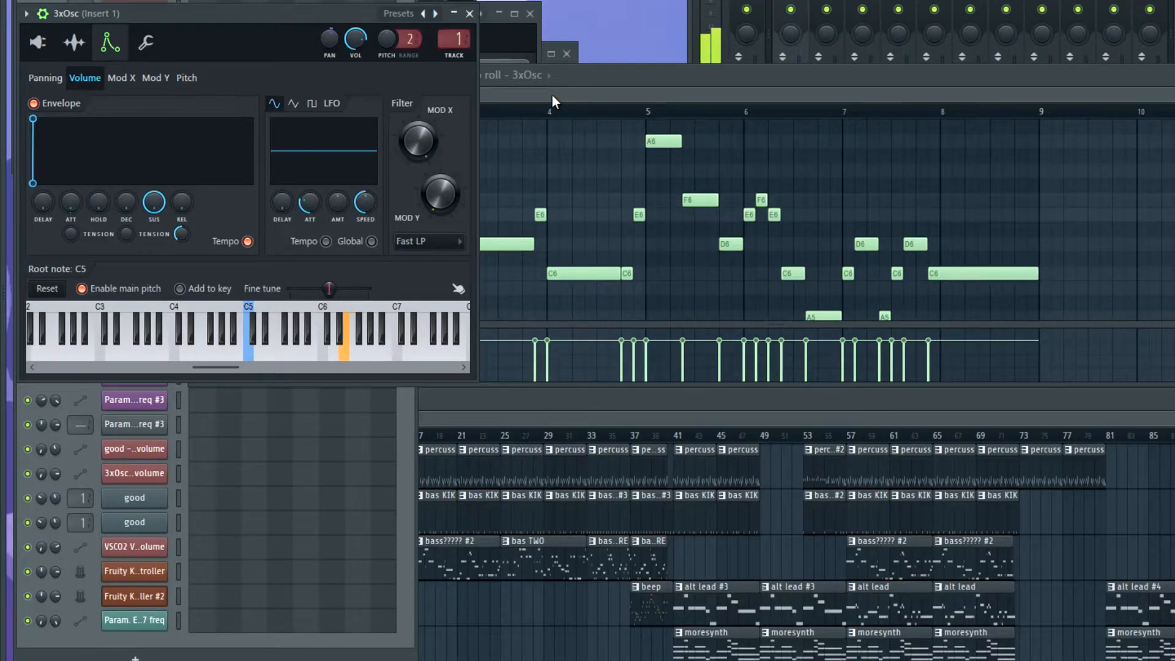
key(space)
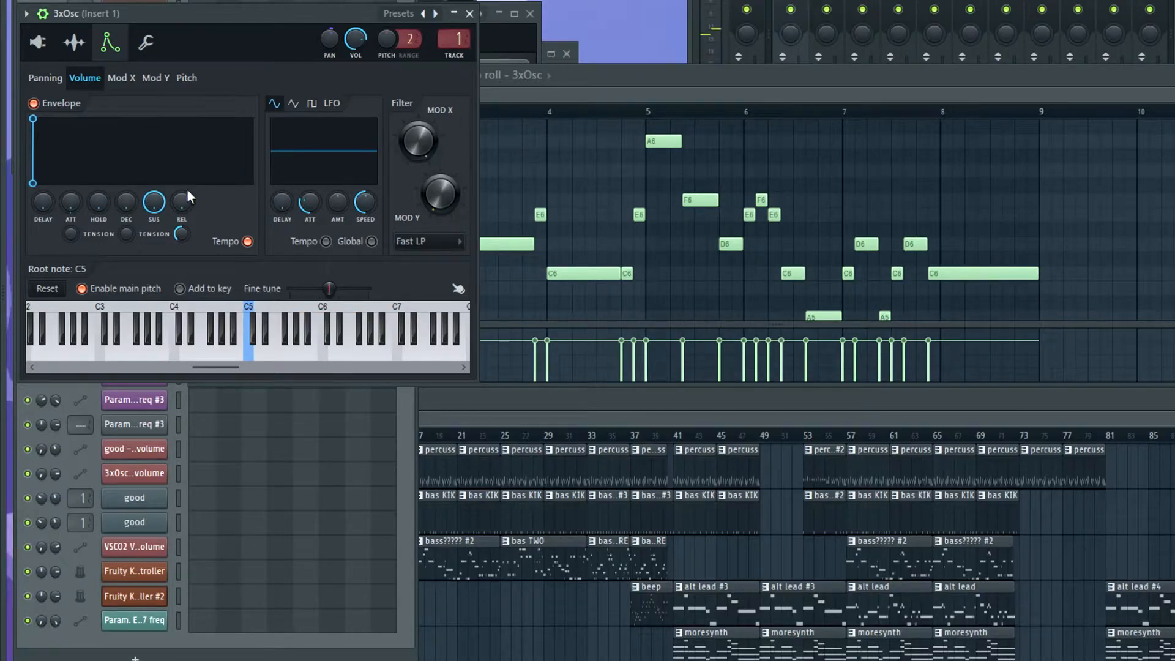
Examine the back-to-back notes of the 3xOsc lead melody between bars 2 and 4 in the piano roll.
click(674, 99)
scroll(348, 264, up, 8)
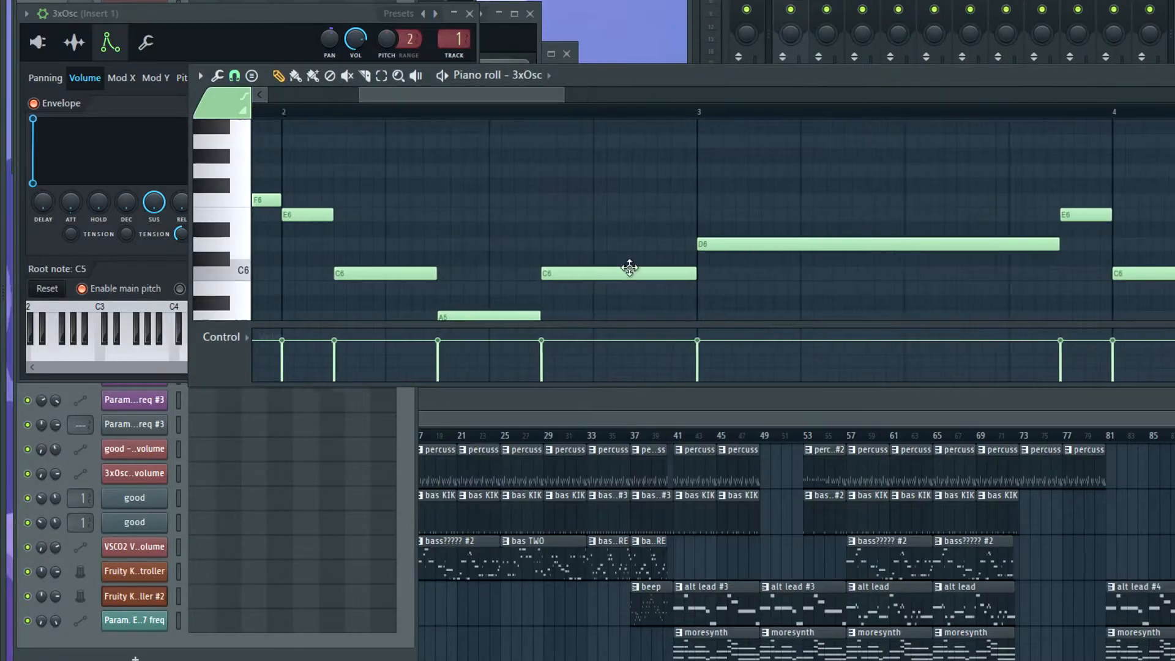
scroll(802, 276, up, 4)
scroll(743, 251, down, 6)
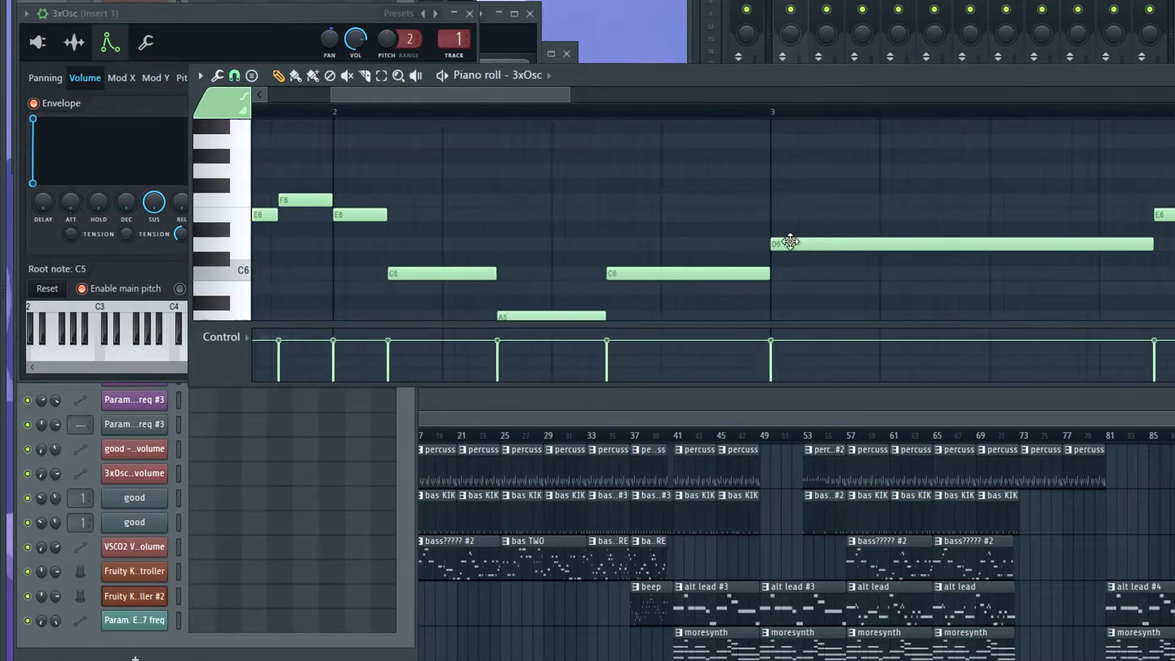
scroll(338, 161, up, 2)
Examine the portamento slide in the 3xOsc miscellaneous settings and play the lead melody from its start and from bar 2.
click(210, 13)
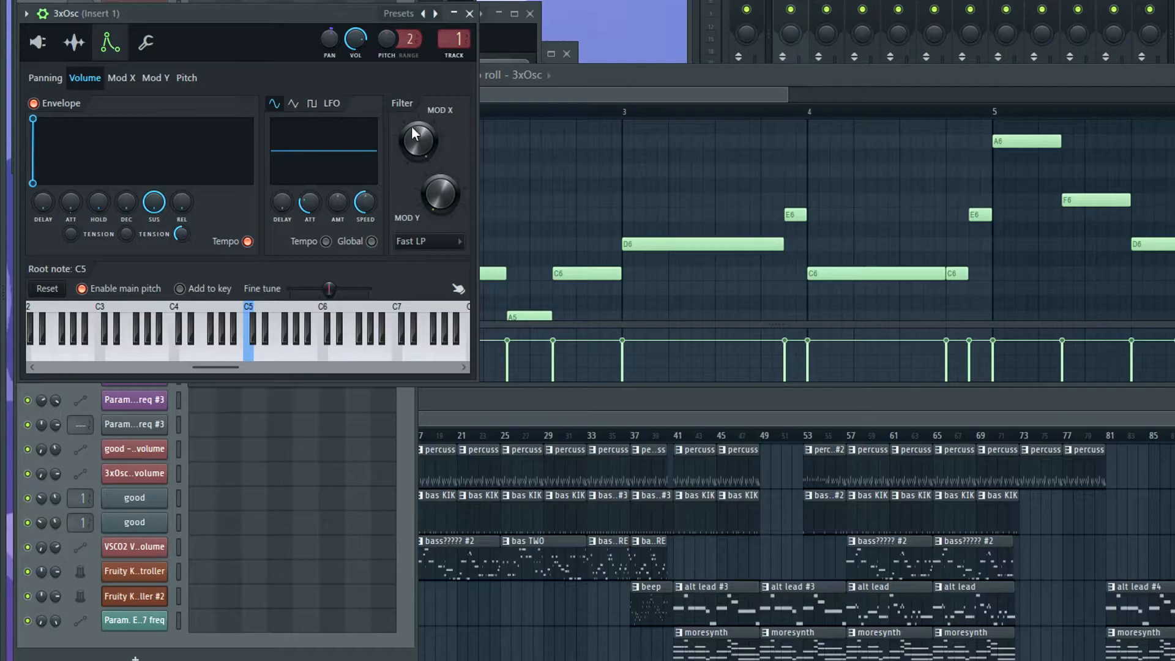
click(146, 42)
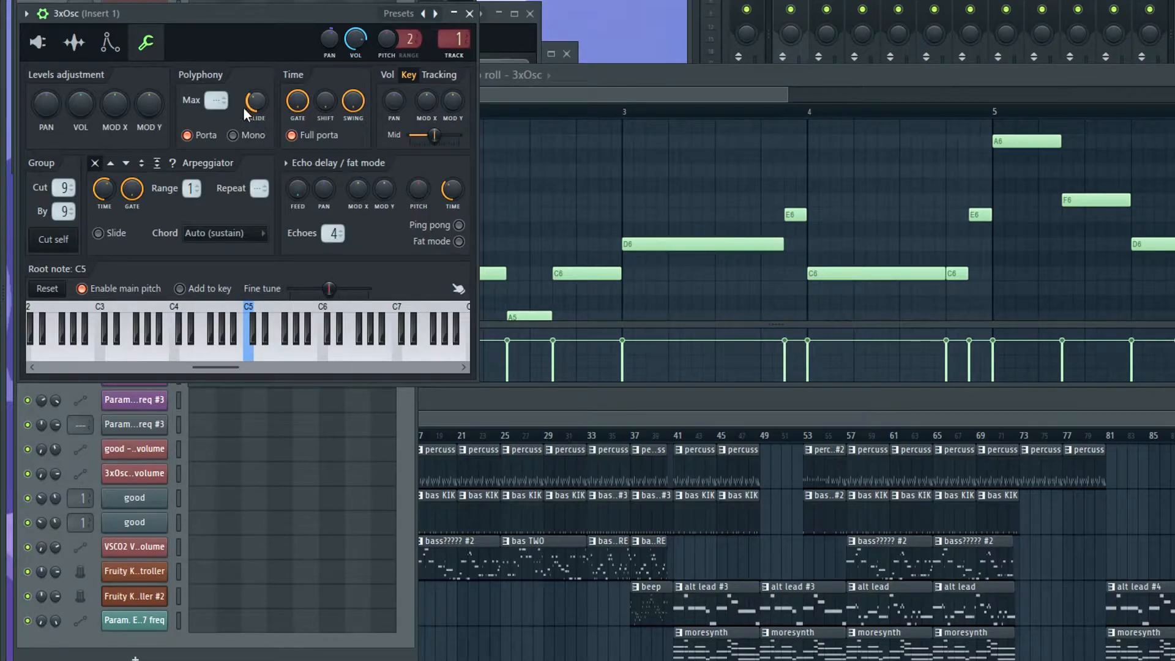
click(556, 91)
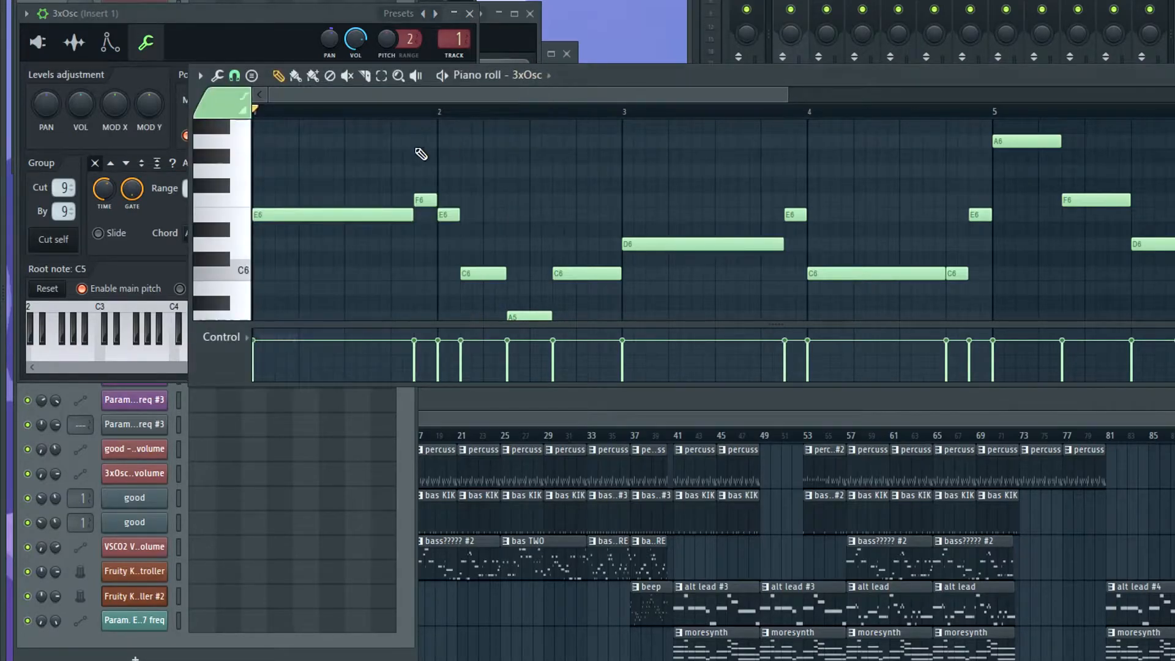
scroll(546, 163, up, 2)
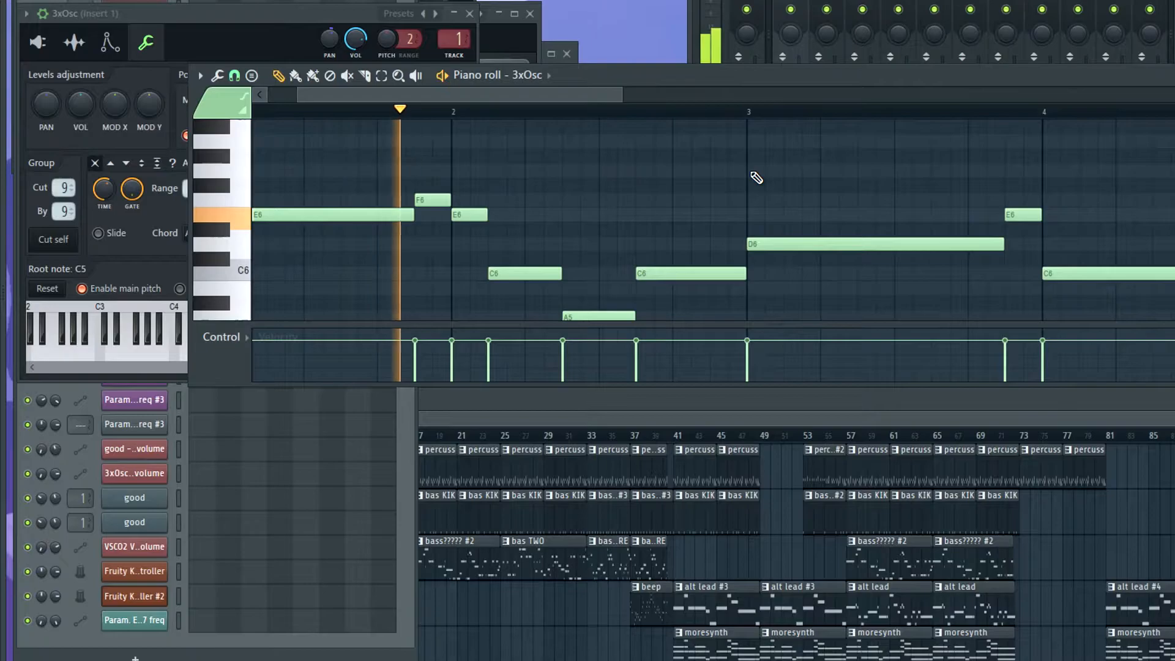
key(space)
click(457, 112)
key(space)
key(space)
Play the lead melody with the 3xOsc portamento slide at its minimum, restore the slide and play it again.
click(257, 35)
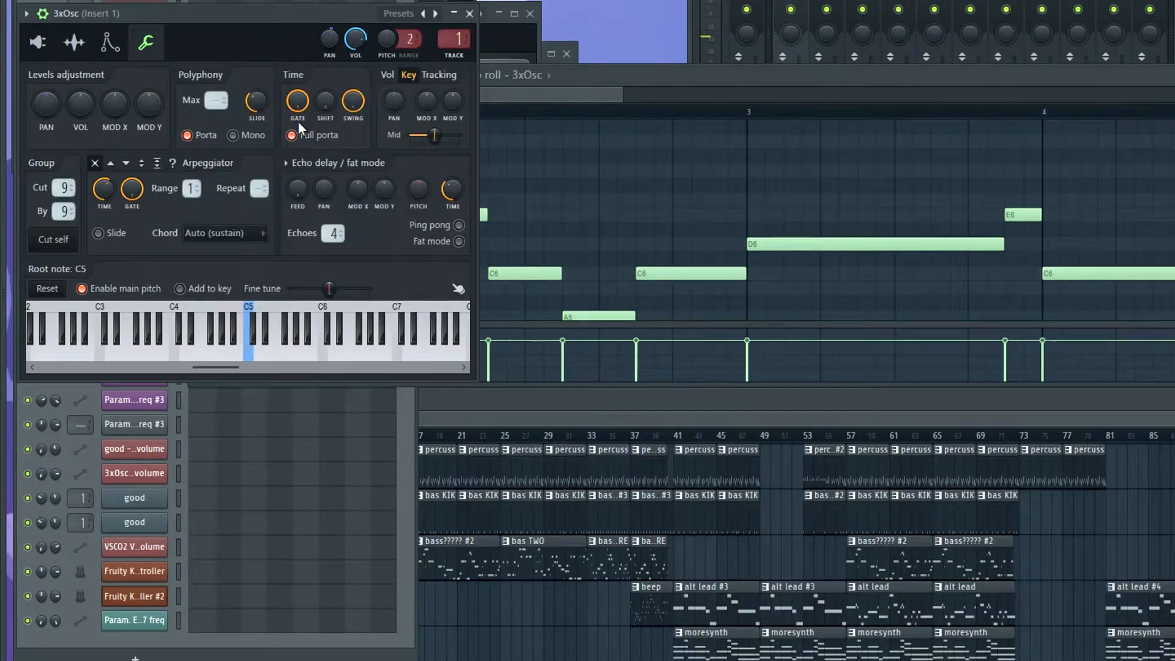
key(space)
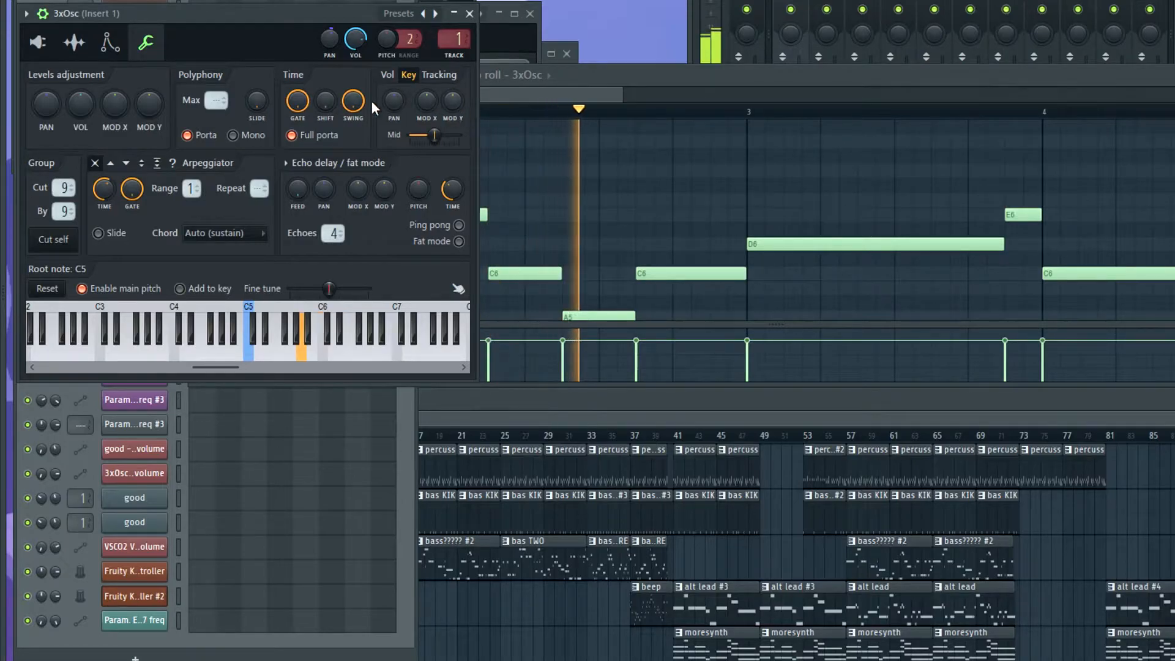
key(space)
drag(257, 101, 257, 79)
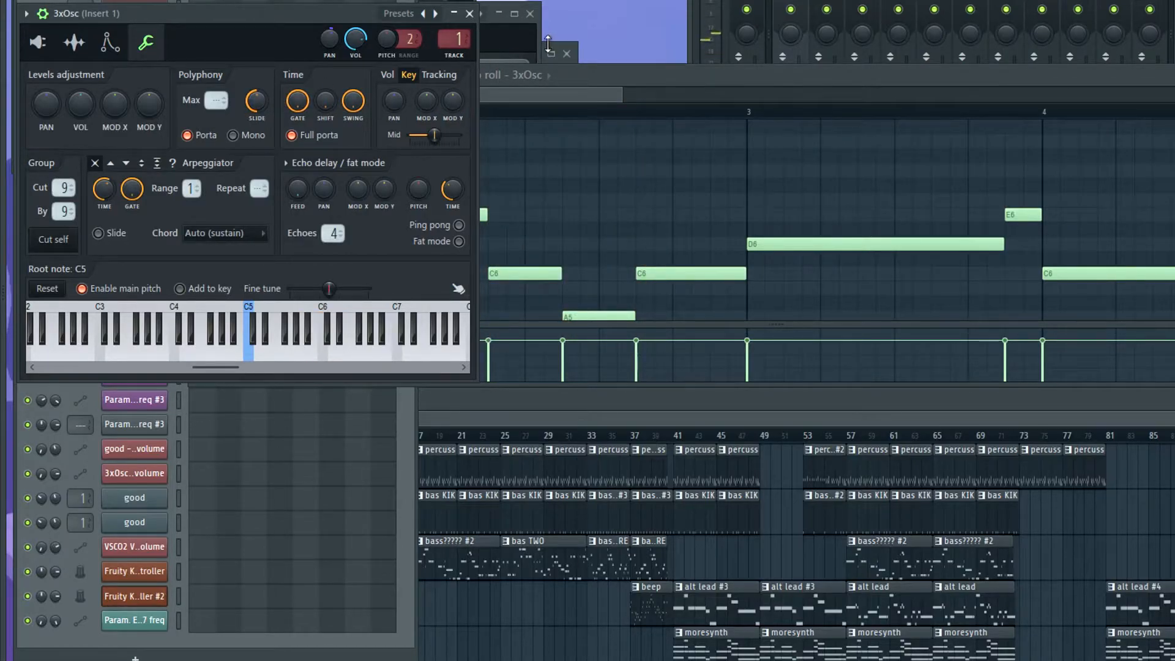
key(space)
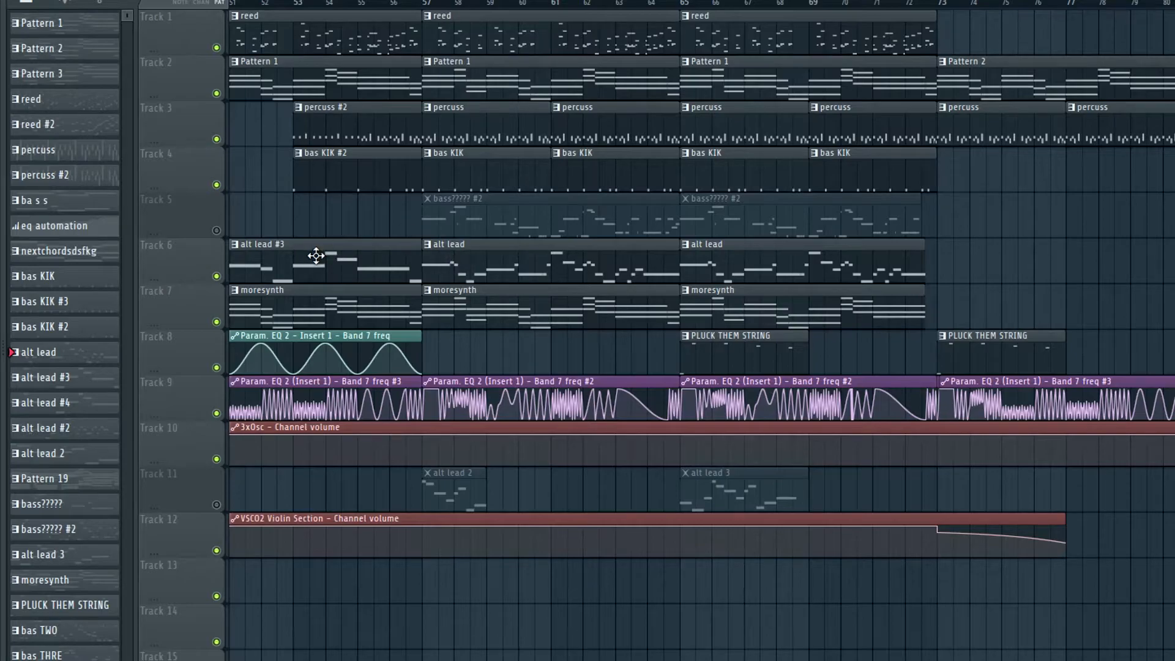
Play the song in the playlist from bar 49, where the second alt lead #3 clip begins.
drag(818, 1, 709, 70)
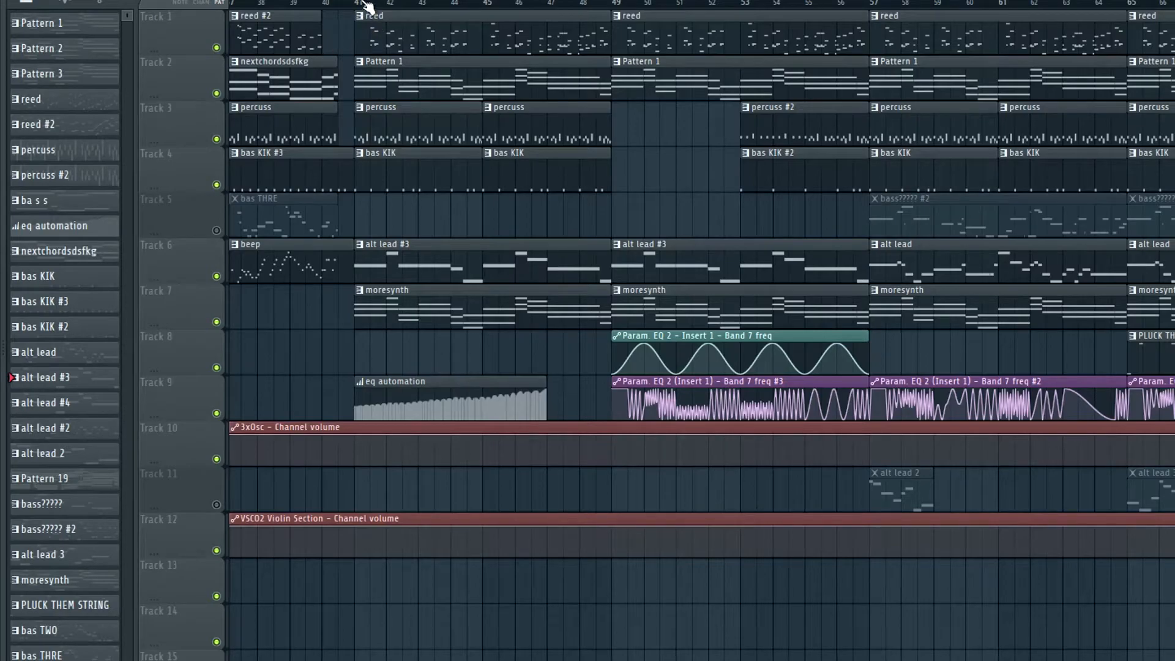
click(611, 8)
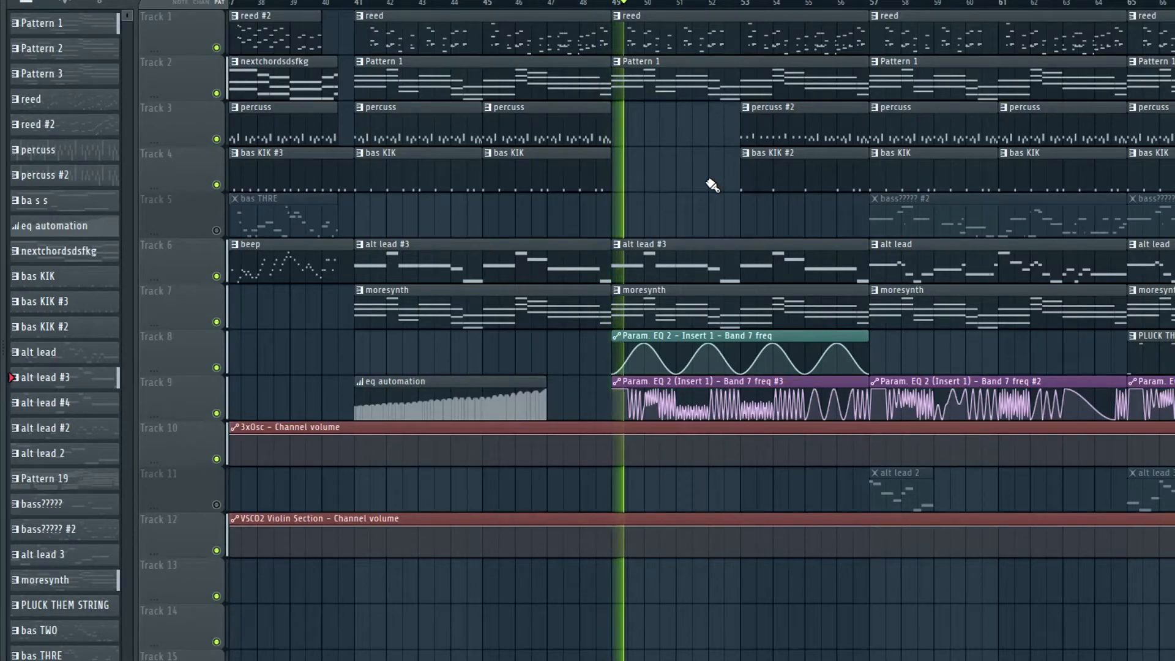
Play back the transition from about bar 47 into bar 49.
key(space)
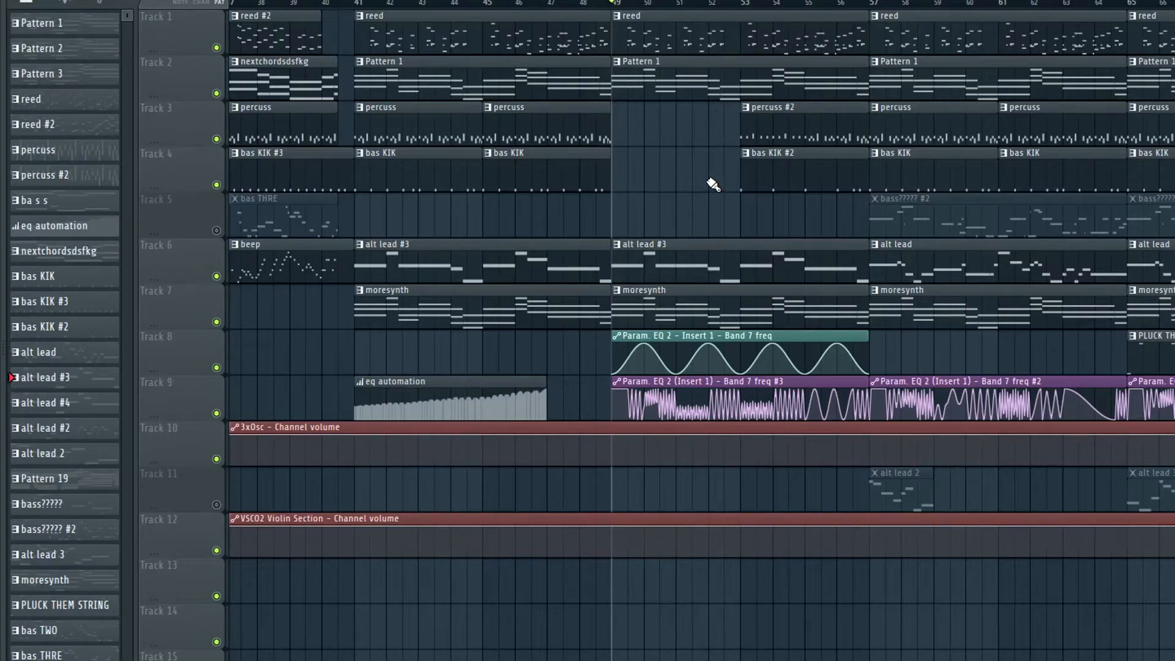
click(563, 320)
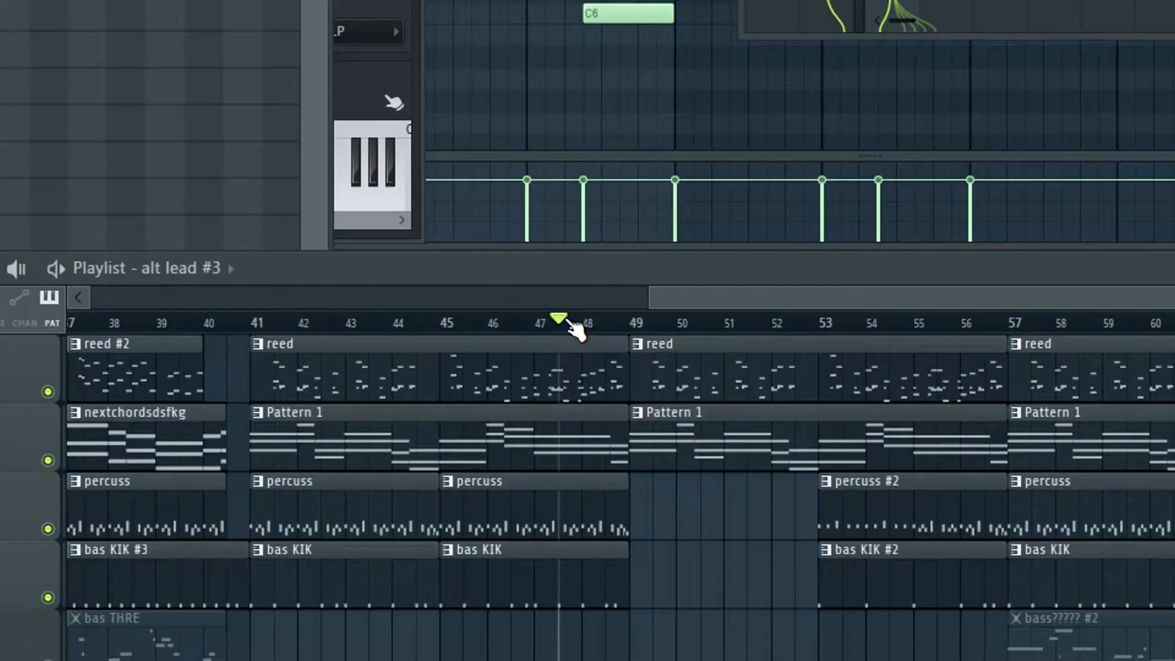
key(space)
scroll(731, 506, down, 7)
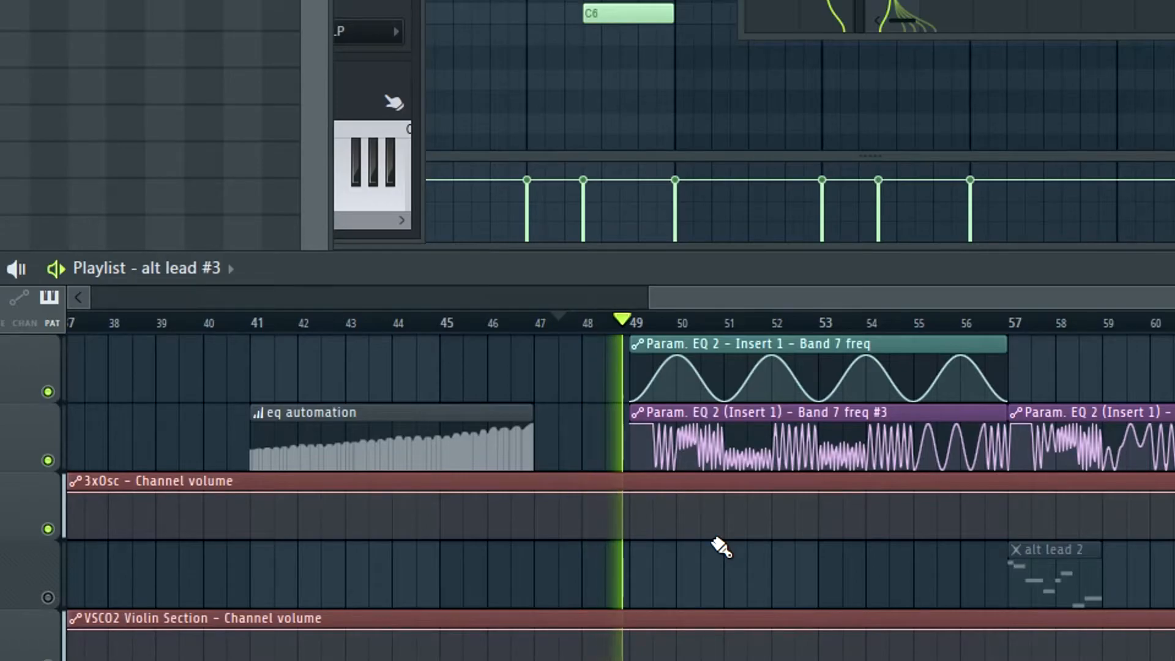
key(space)
Delete the teal "Param. EQ 2 - Insert 1 - Band 7 freq" automation clip at bar 49 on Track 8.
scroll(579, 395, up, 4)
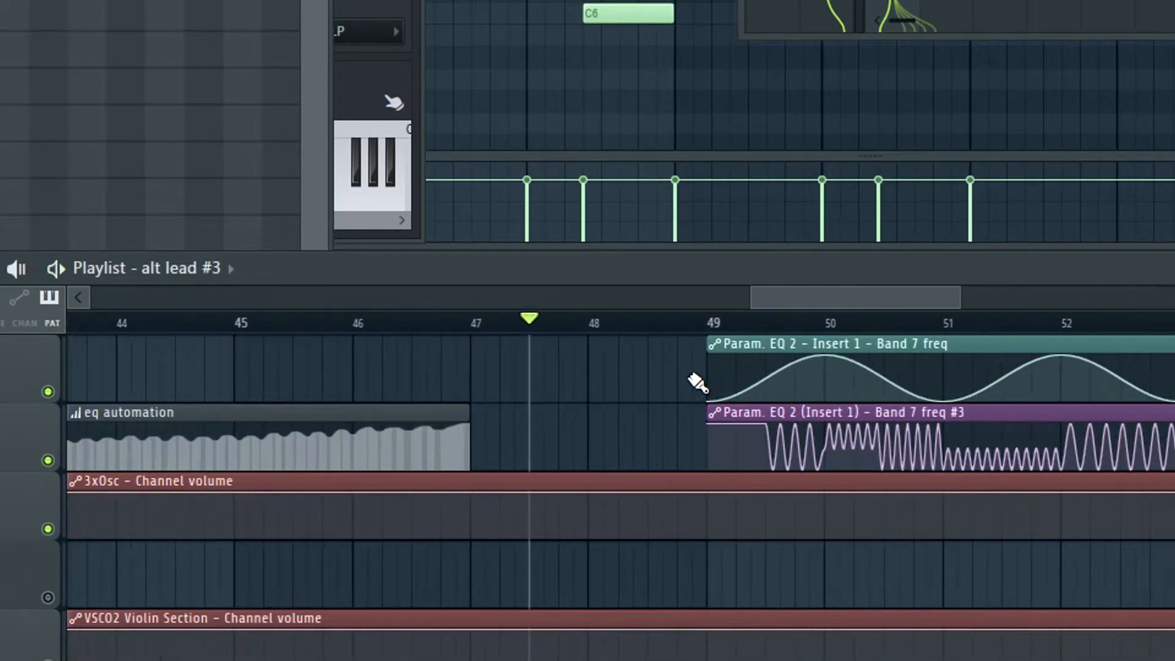
right_click(777, 356)
key(space)
key(space)
right_click(823, 351)
Listen to the arrangement from about bar 47 past bar 49 without the teal EQ automation.
key(space)
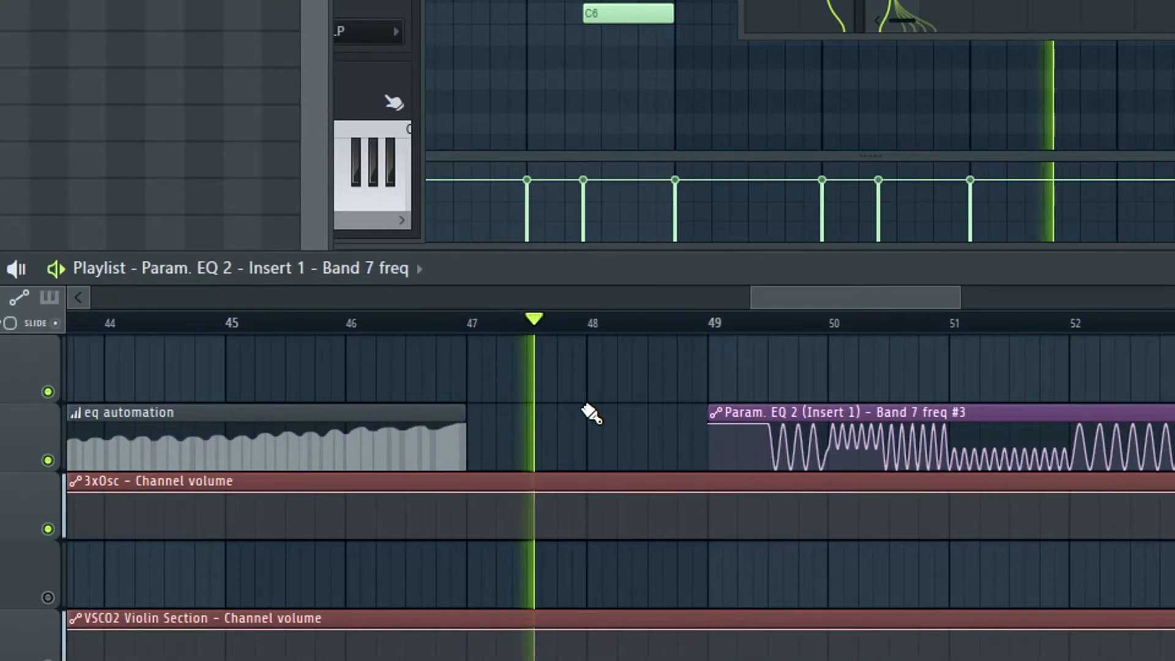
scroll(619, 416, down, 5)
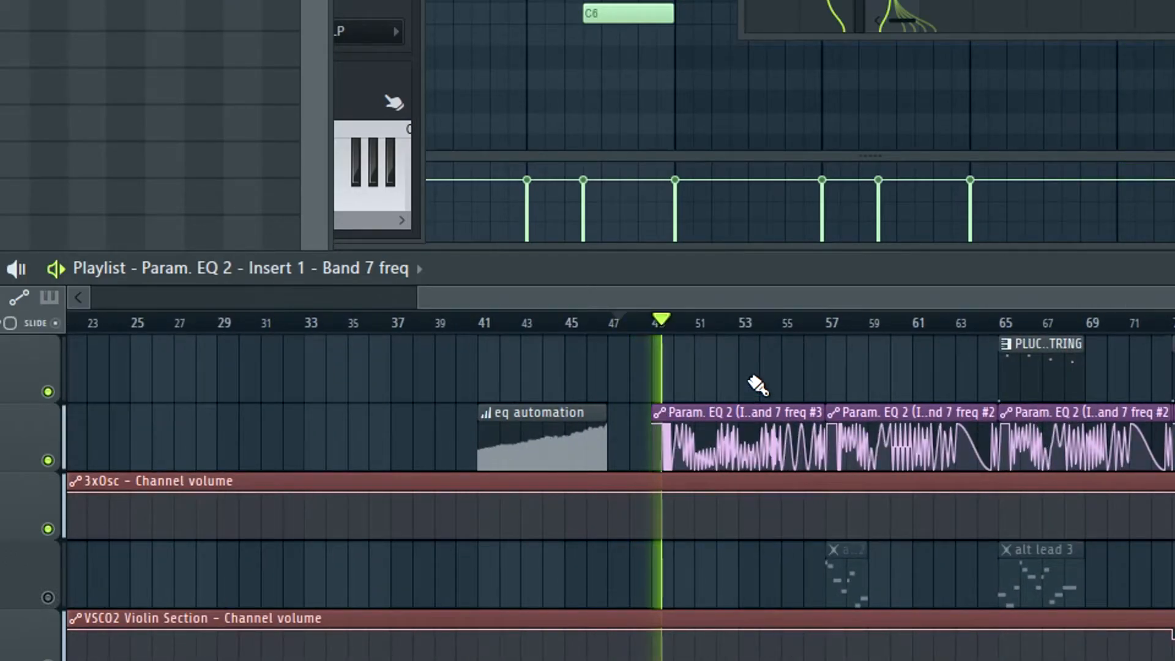
scroll(756, 384, up, 2)
scroll(747, 380, up, 4)
scroll(737, 391, down, 1)
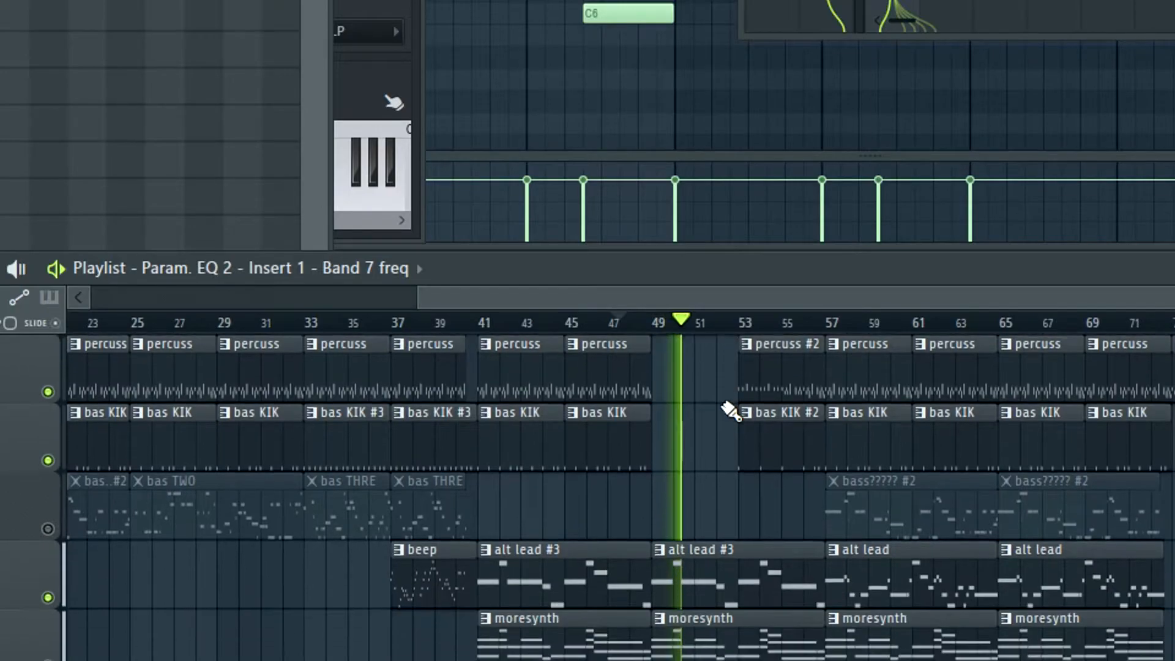
scroll(705, 479, down, 1)
scroll(703, 480, up, 4)
key(space)
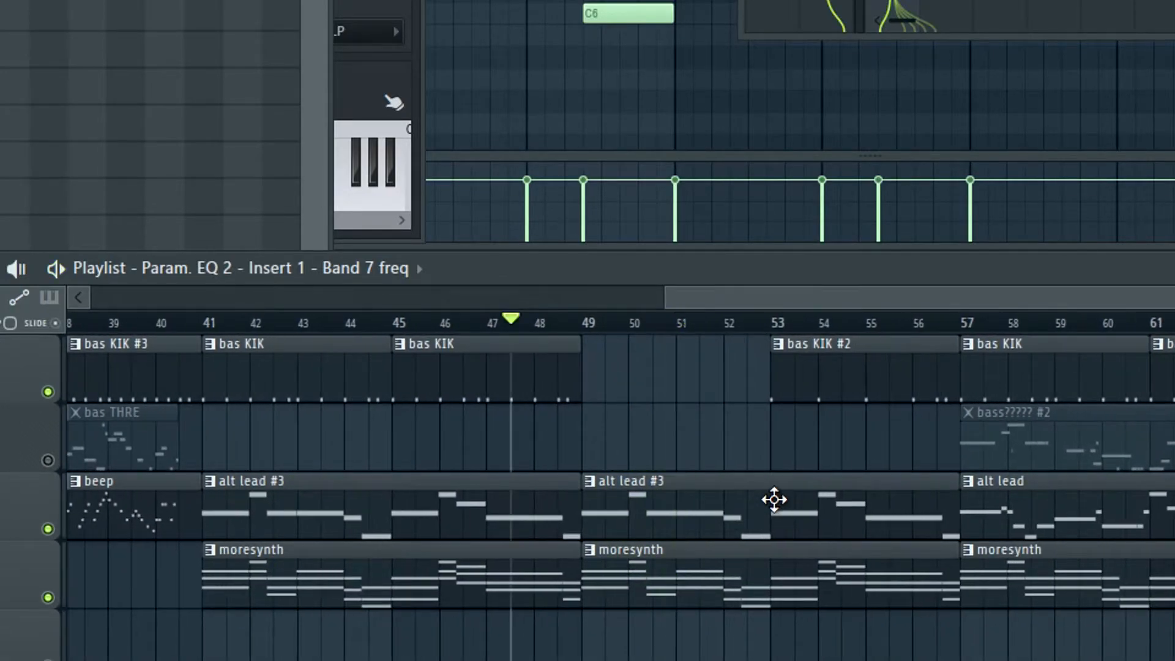
Try replacing the alt lead #3 clip at bar 49 with the alt lead clip from bar 57, and audition it.
right_click(656, 524)
drag(1043, 516, 672, 527)
click(586, 321)
key(space)
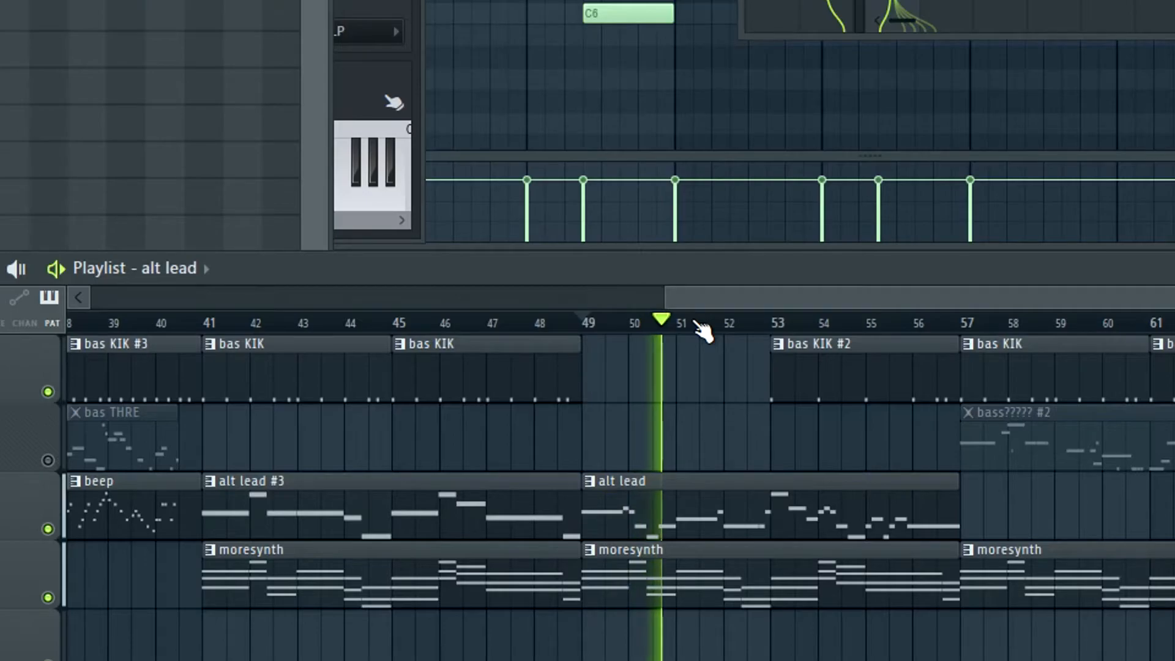
key(space)
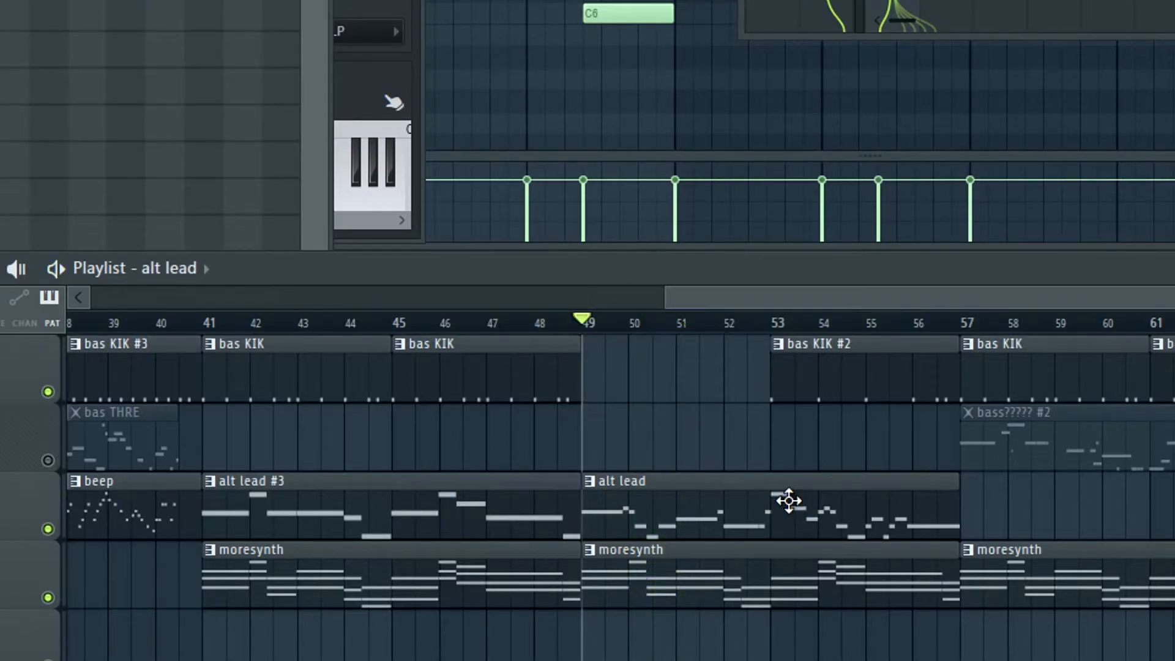
Remove the moved alt lead clip at bar 49 and undo the clip changes on Track 6.
scroll(777, 514, up, 3)
right_click(1072, 509)
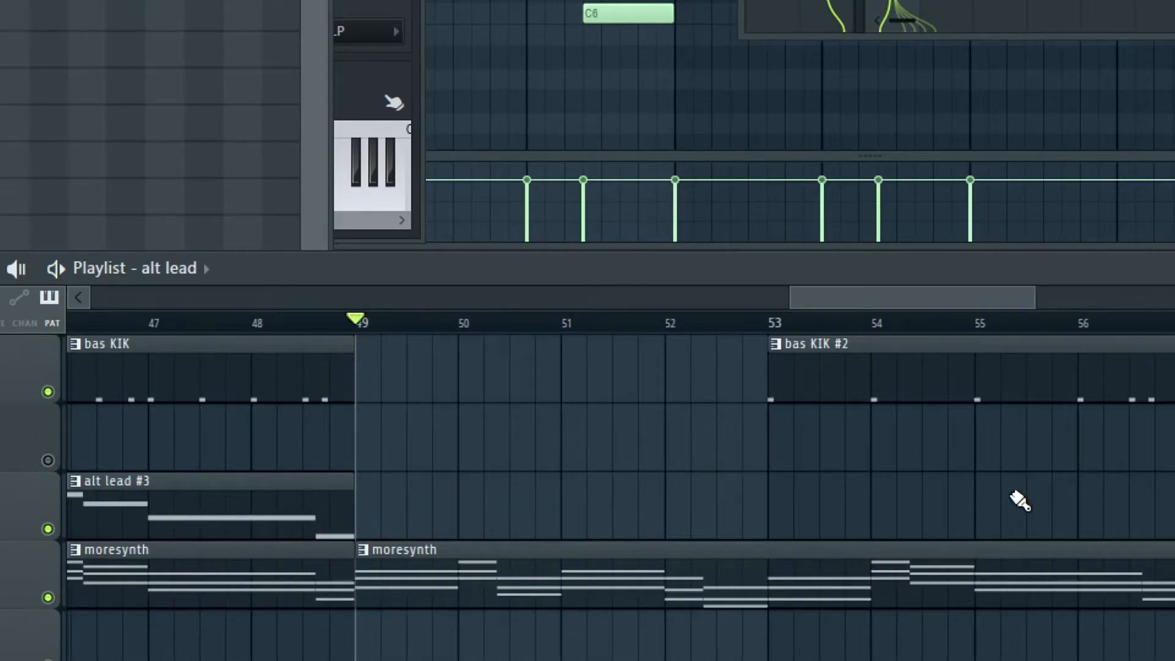
key(ctrl+z)
scroll(1036, 480, down, 3)
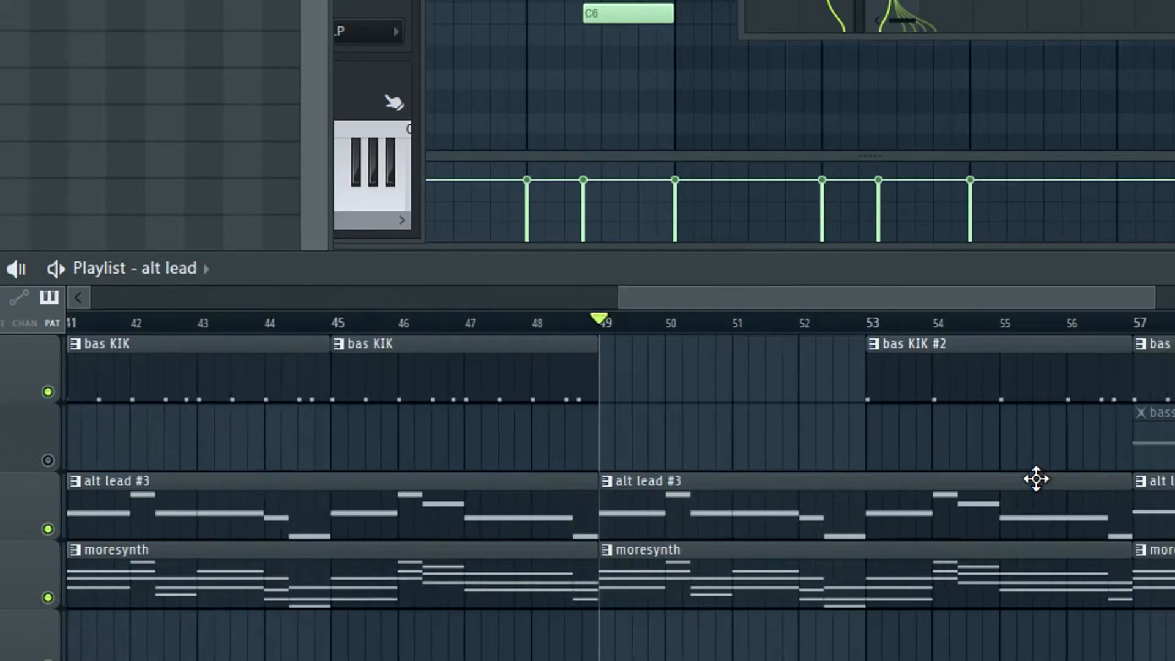
Play back the song's ending section from just before bar 81.
drag(775, 296, 1028, 312)
scroll(629, 501, down, 3)
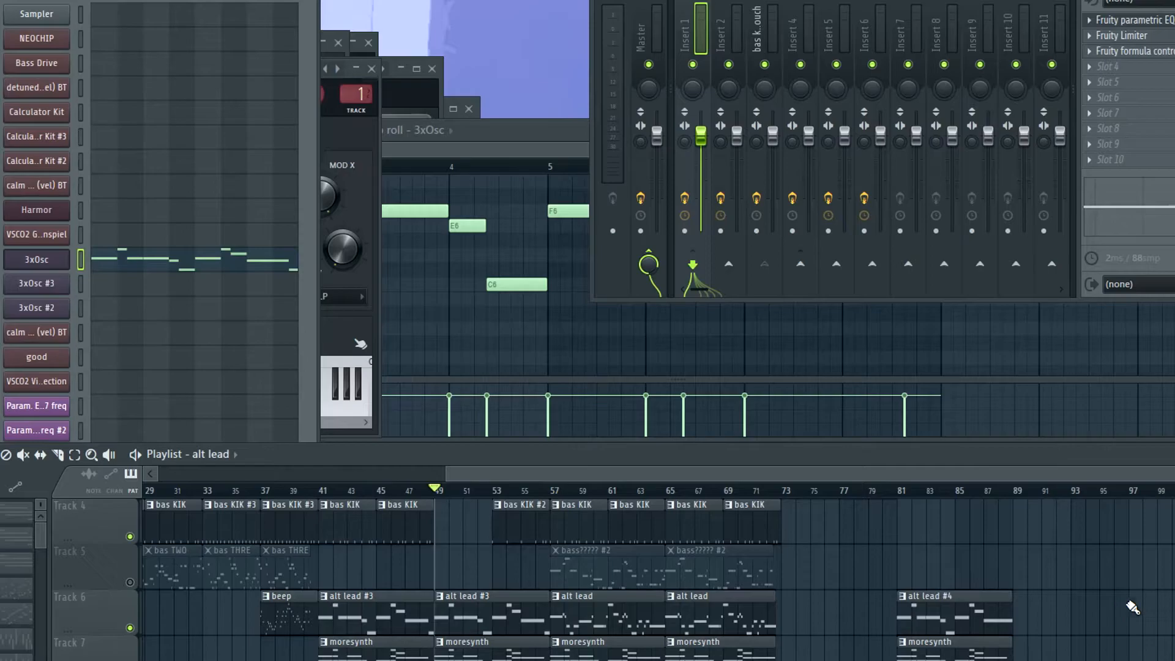
scroll(658, 576, up, 3)
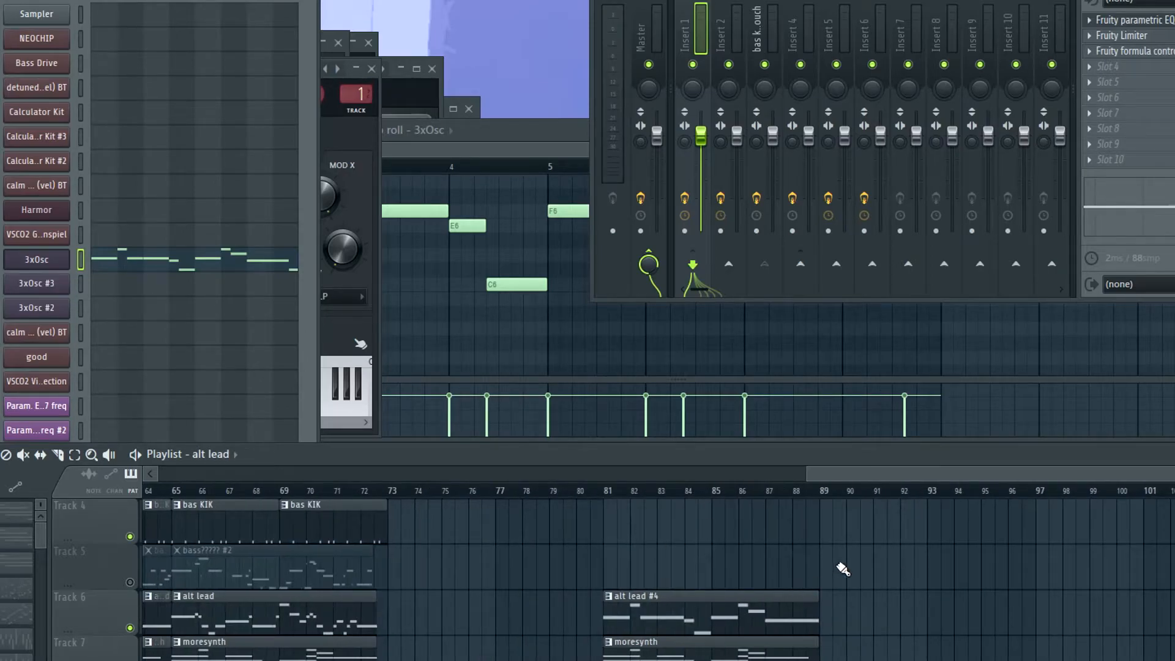
scroll(1165, 564, down, 3)
scroll(1063, 571, up, 2)
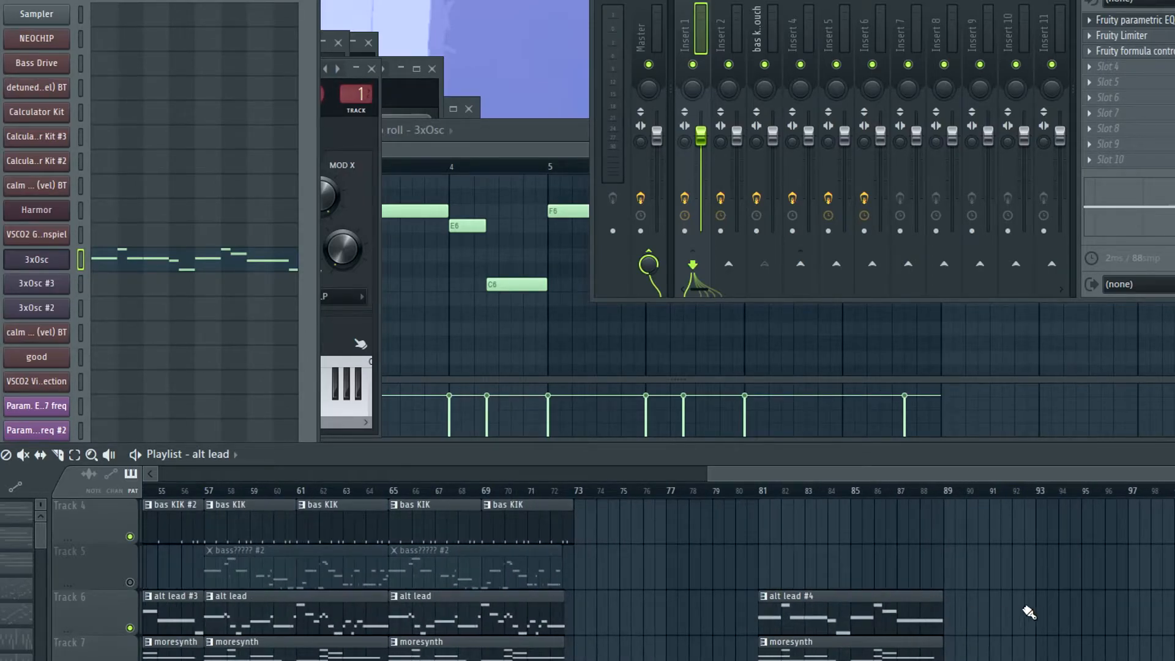
key(Return)
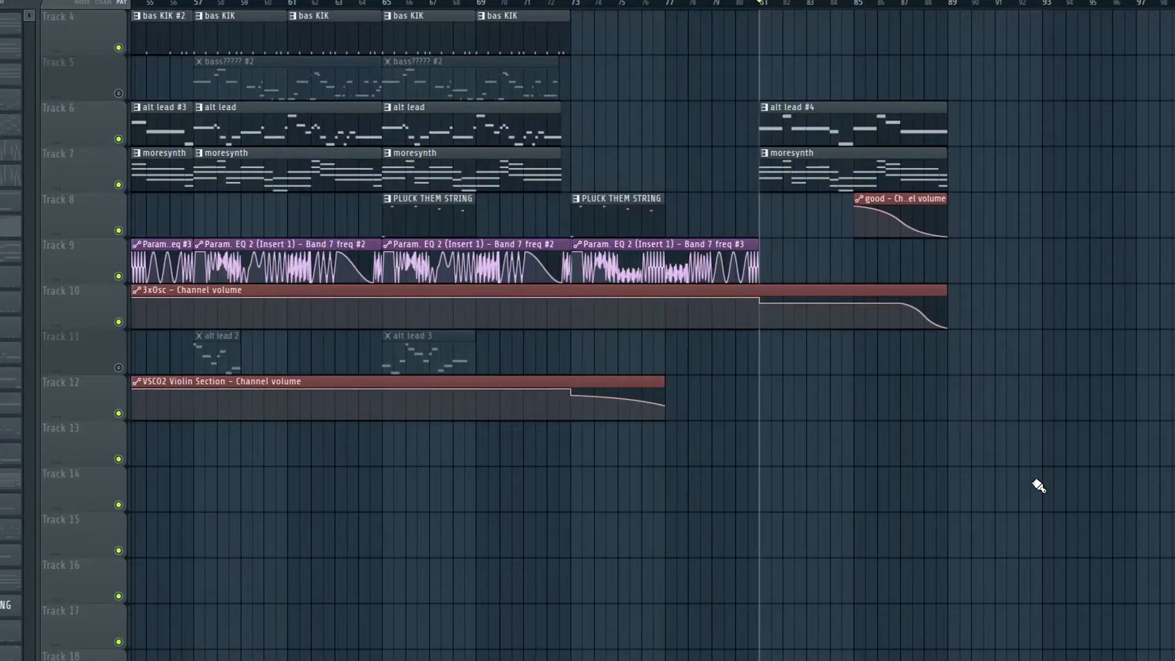
scroll(1037, 483, up, 3)
scroll(1017, 531, up, 3)
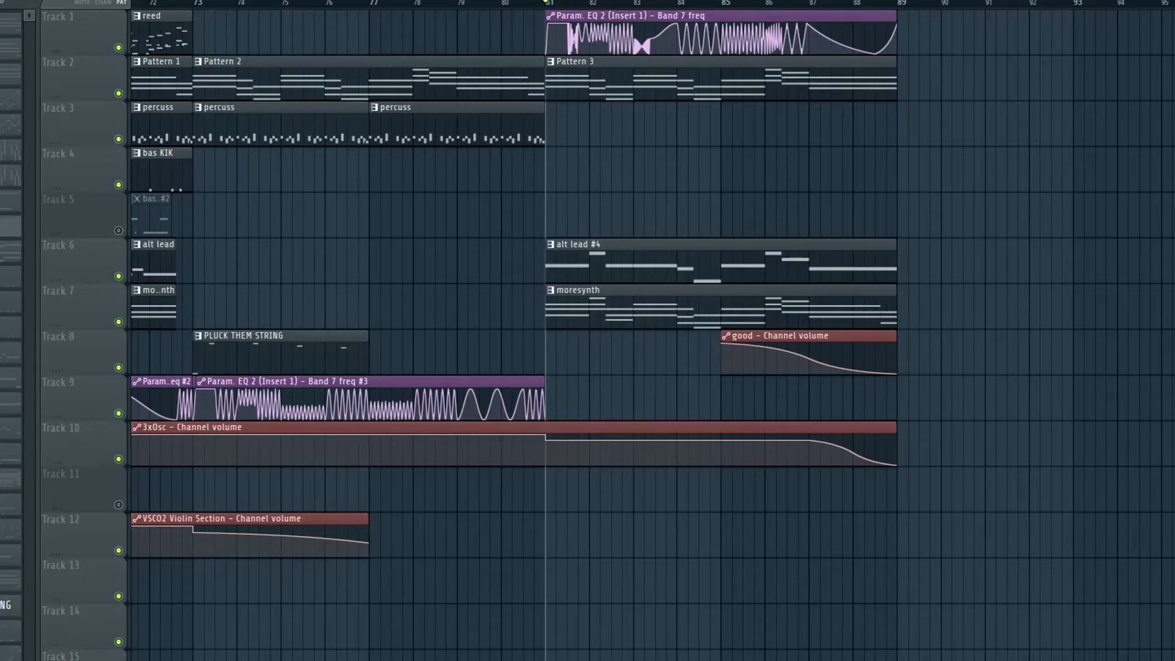
click(525, 3)
key(space)
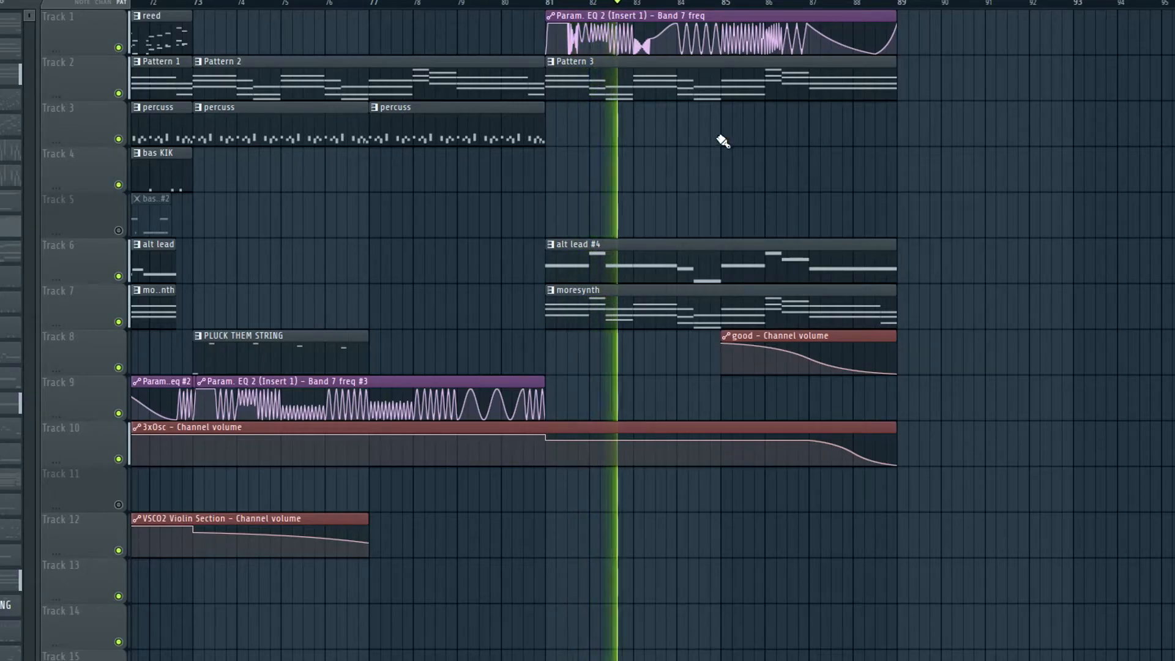
Solo Track 6 to hear alt lead #4 alone, unsolo it, and stop playback near bar 88.
right_click(120, 276)
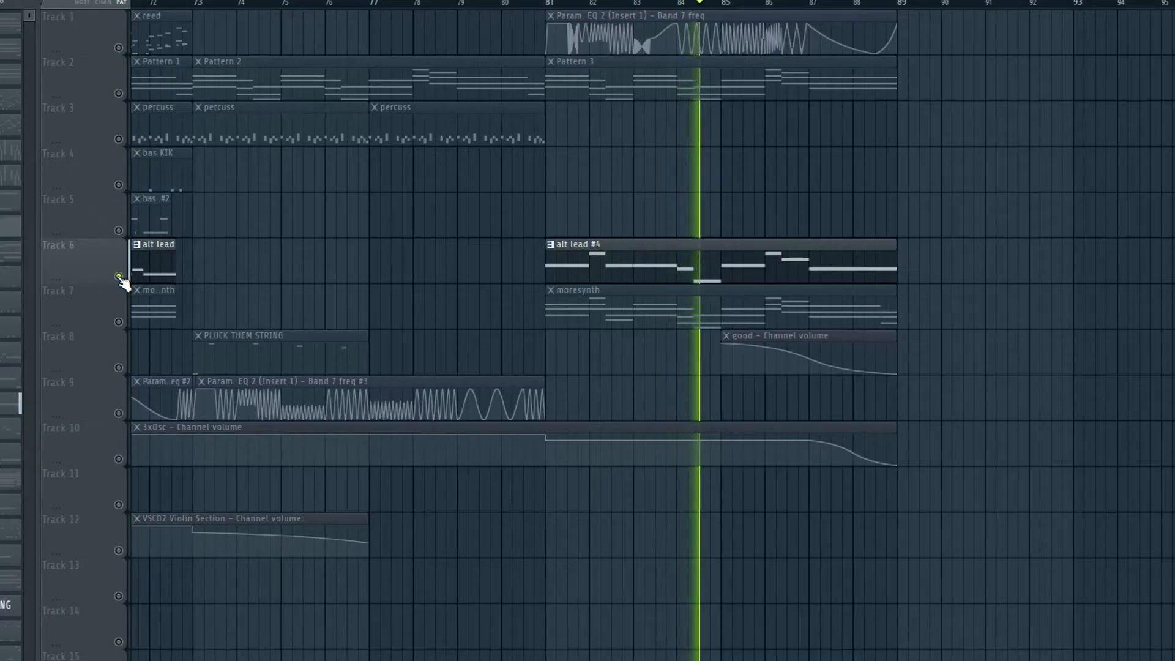
right_click(120, 277)
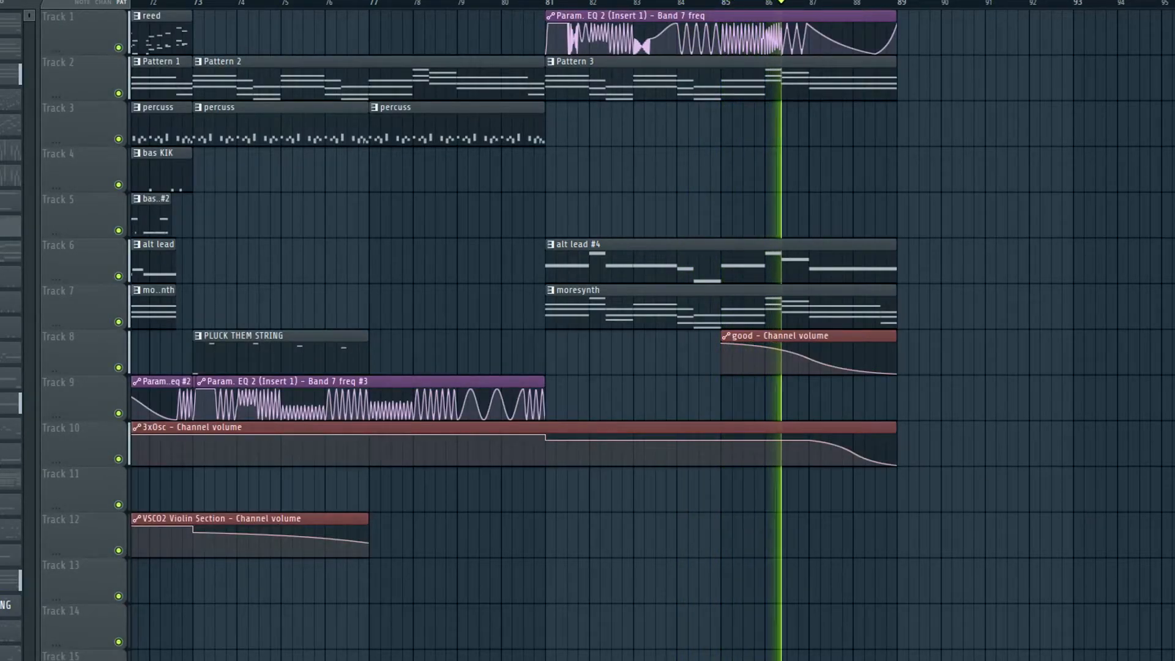
mouse_move(827, 447)
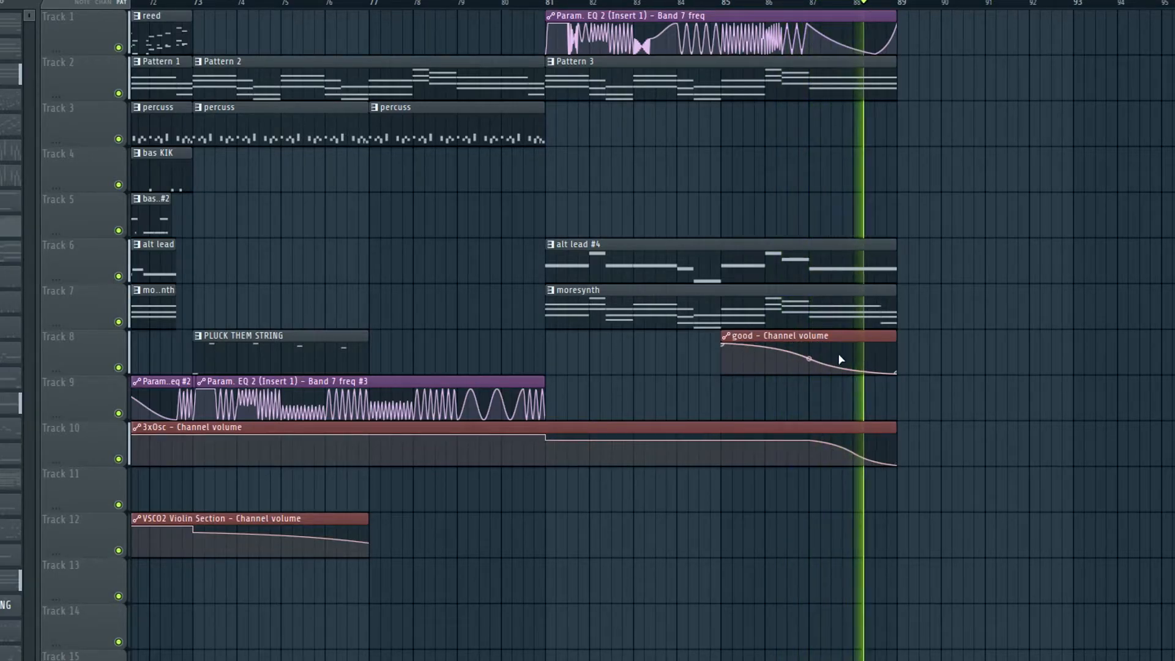
key(space)
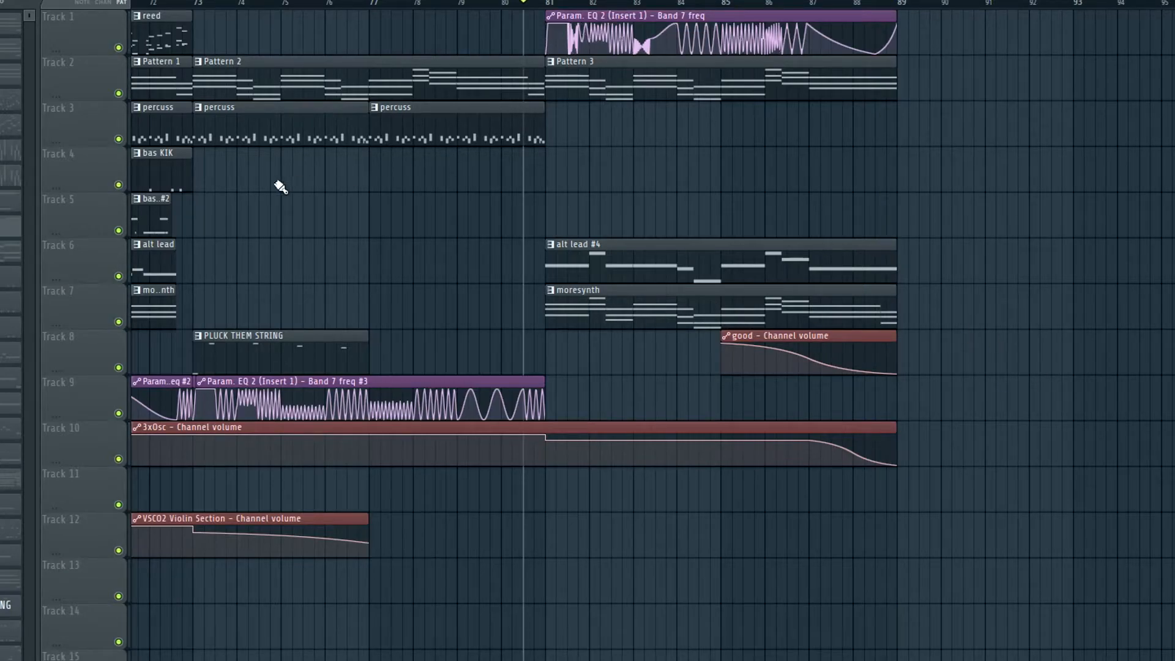
Play the song's final bars from about bar 87, stop, and return to the start of the playlist.
click(820, 5)
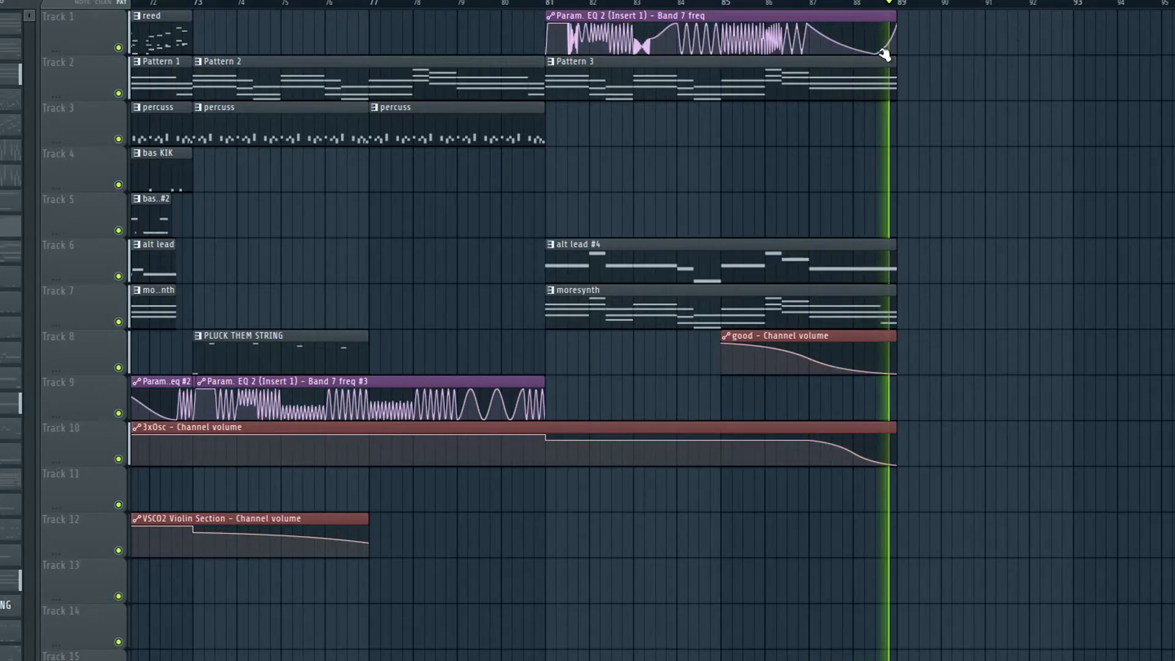
drag(1019, 2, 220, 2)
key(space)
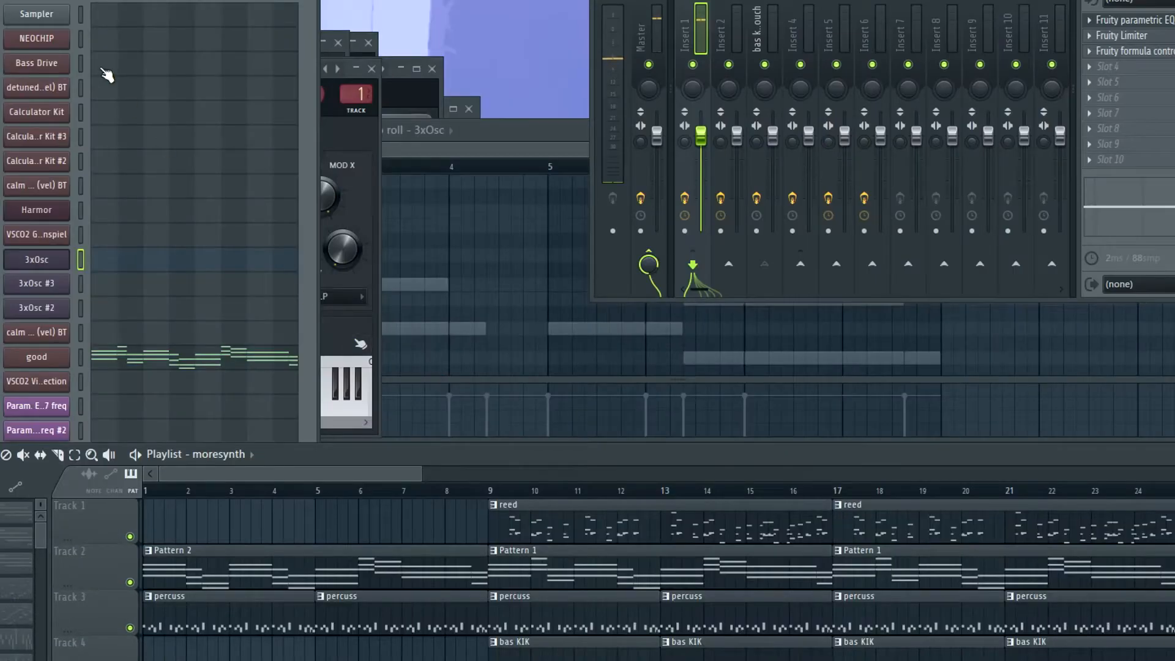
Open the Bass Drive instrument and play the ba s s pattern found at bar 1 on Track 11.
click(31, 69)
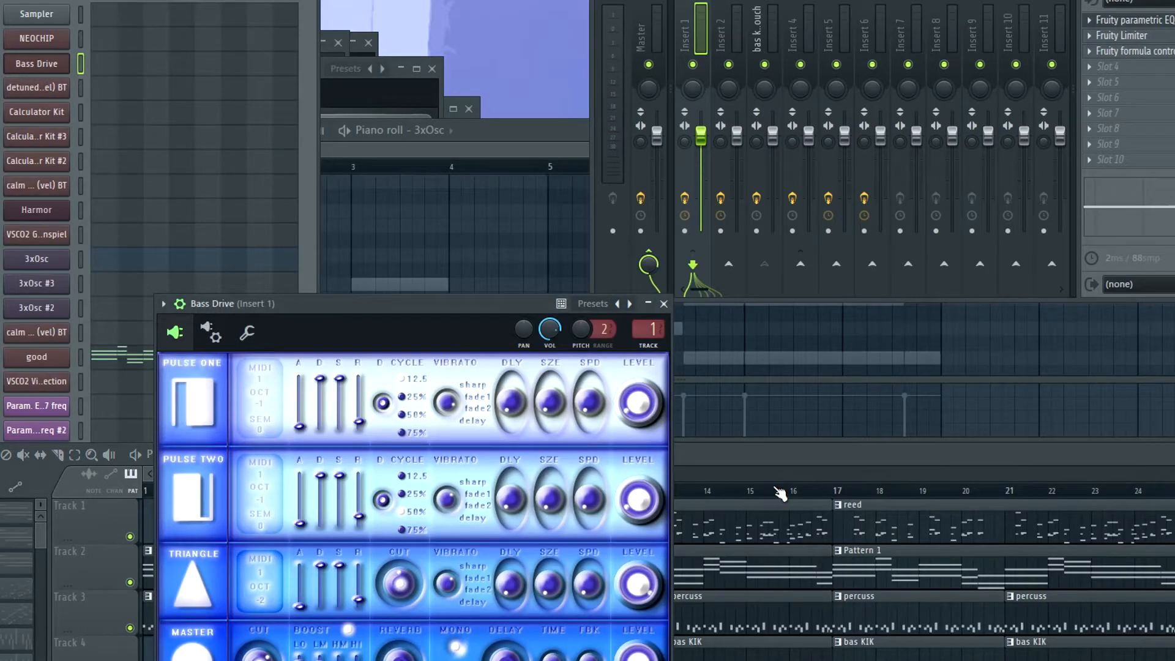
click(171, 573)
scroll(174, 575, down, 2)
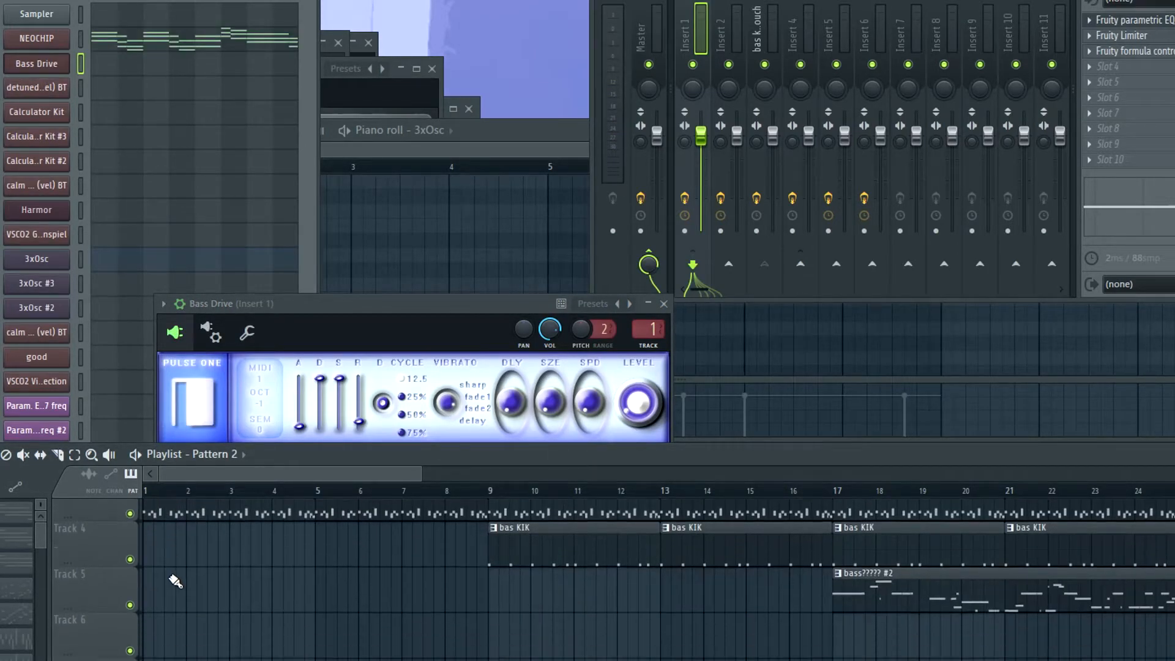
scroll(175, 576, down, 9)
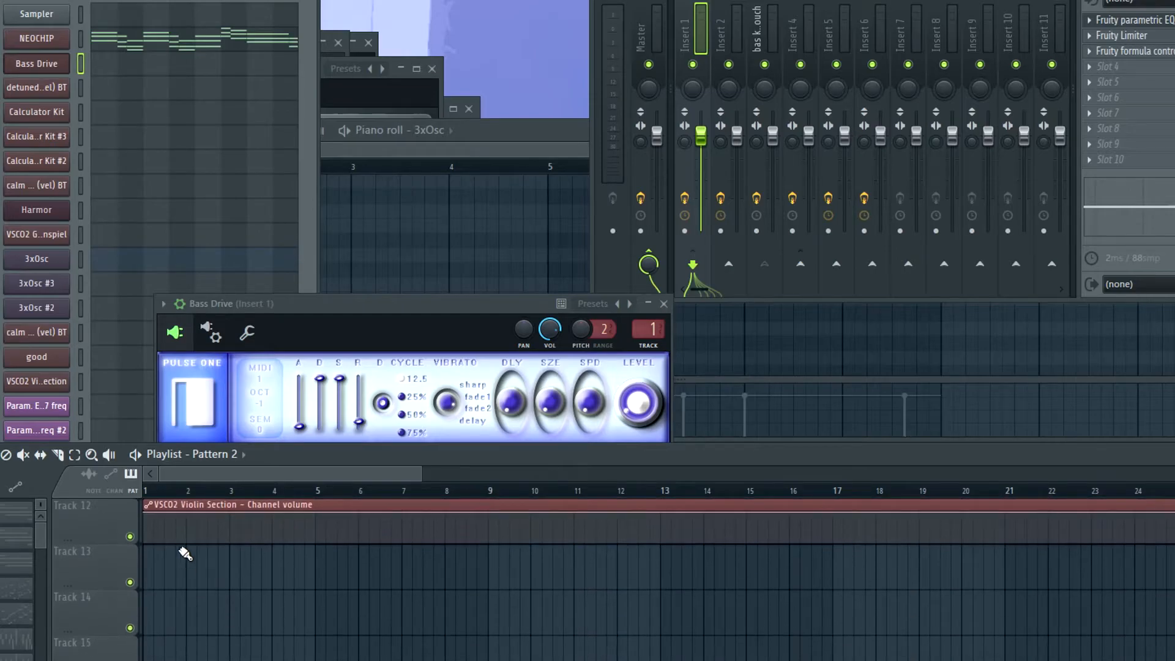
click(195, 525)
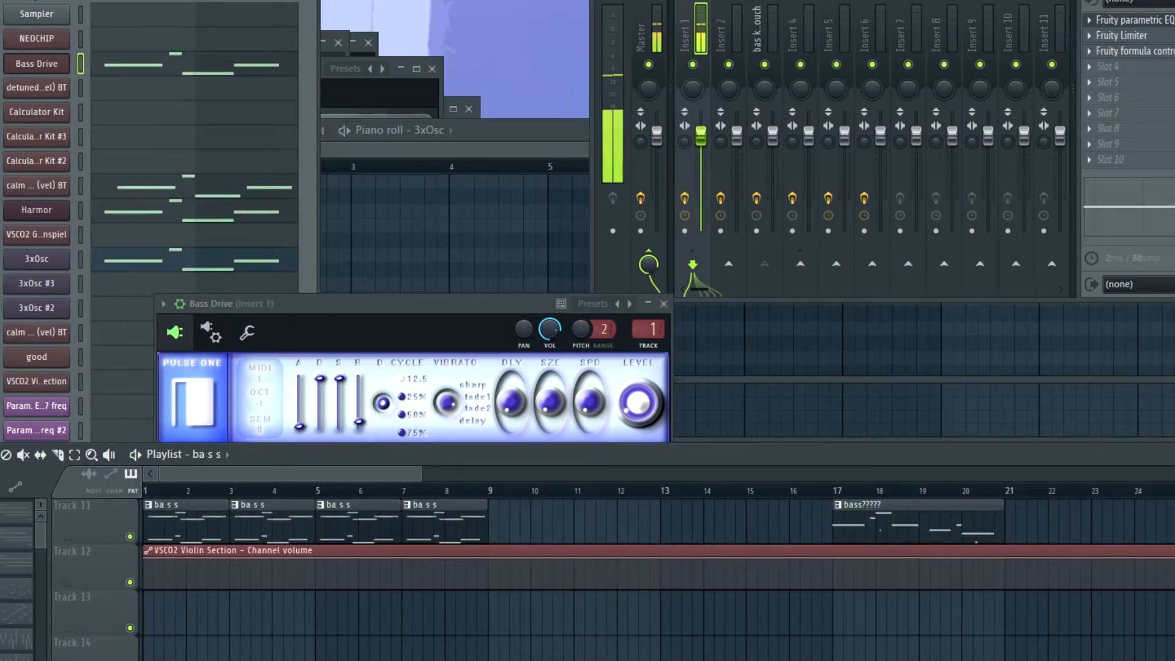
click(165, 3)
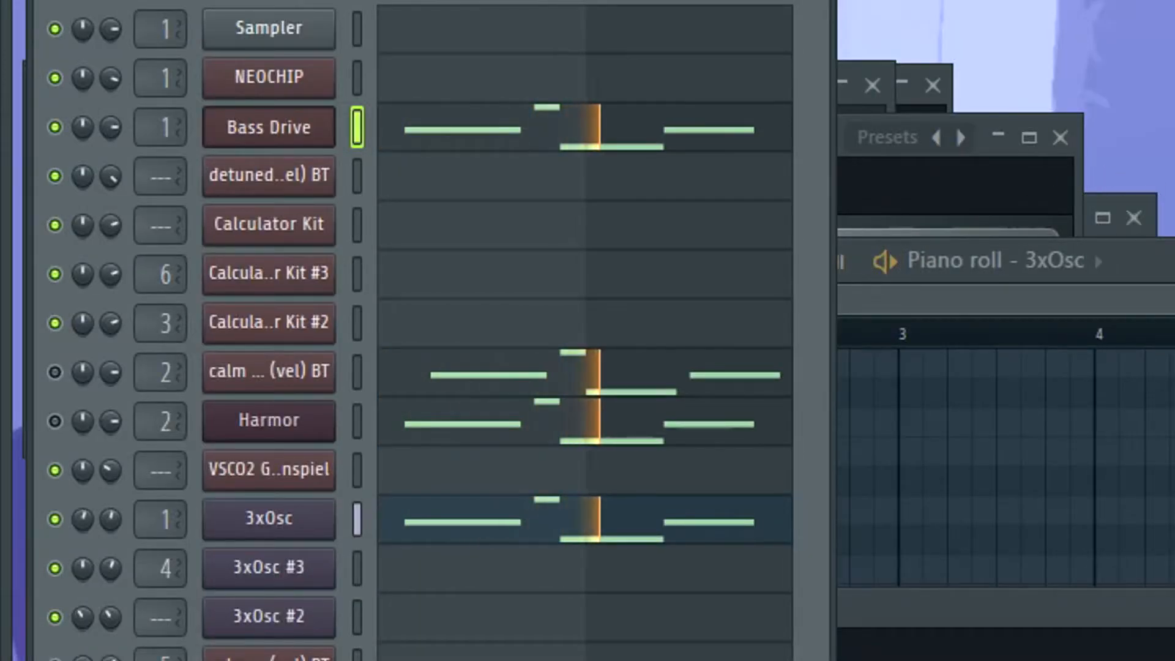
Toggle the mute state of the calm (vel) BT, 3xOsc and Harmor channels while the ba s s pattern plays.
click(55, 371)
click(55, 519)
click(55, 421)
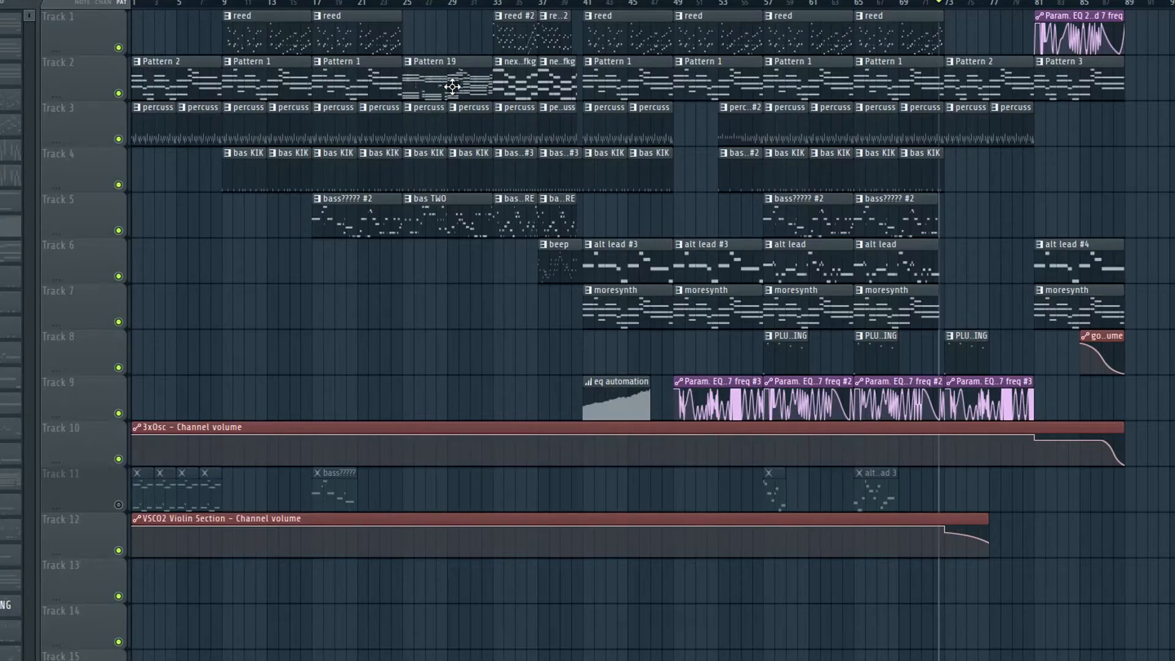
Play back the song from just after bar 71, leading into the Pattern 2 section at bar 73.
scroll(556, 67, up, 3)
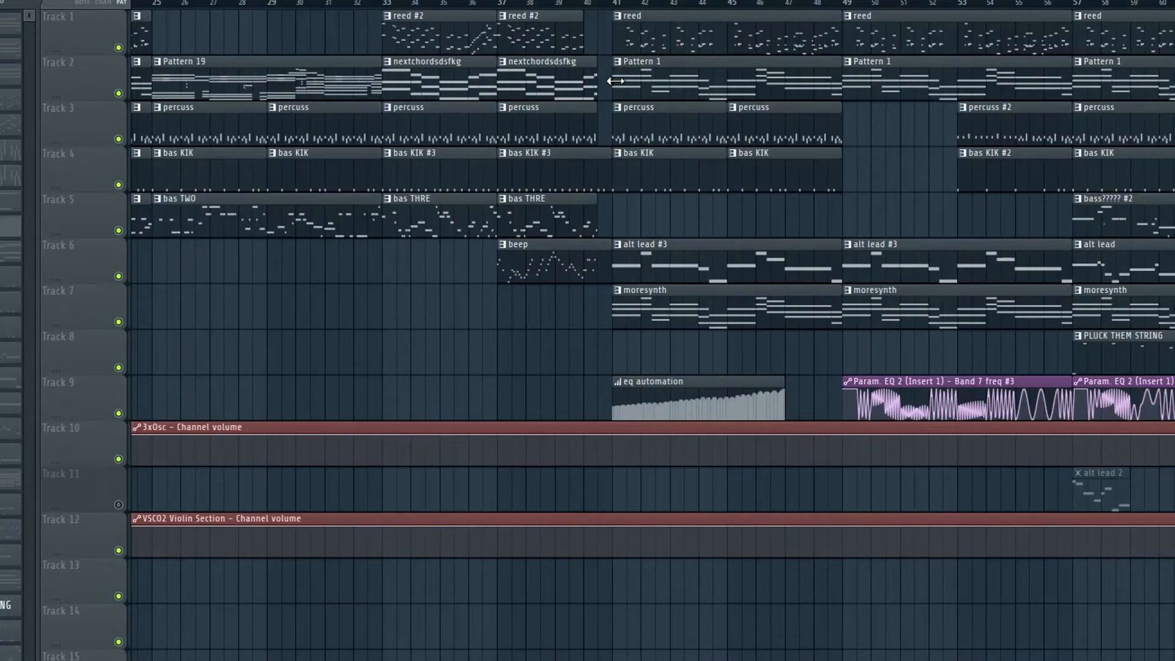
scroll(616, 228, right, 4)
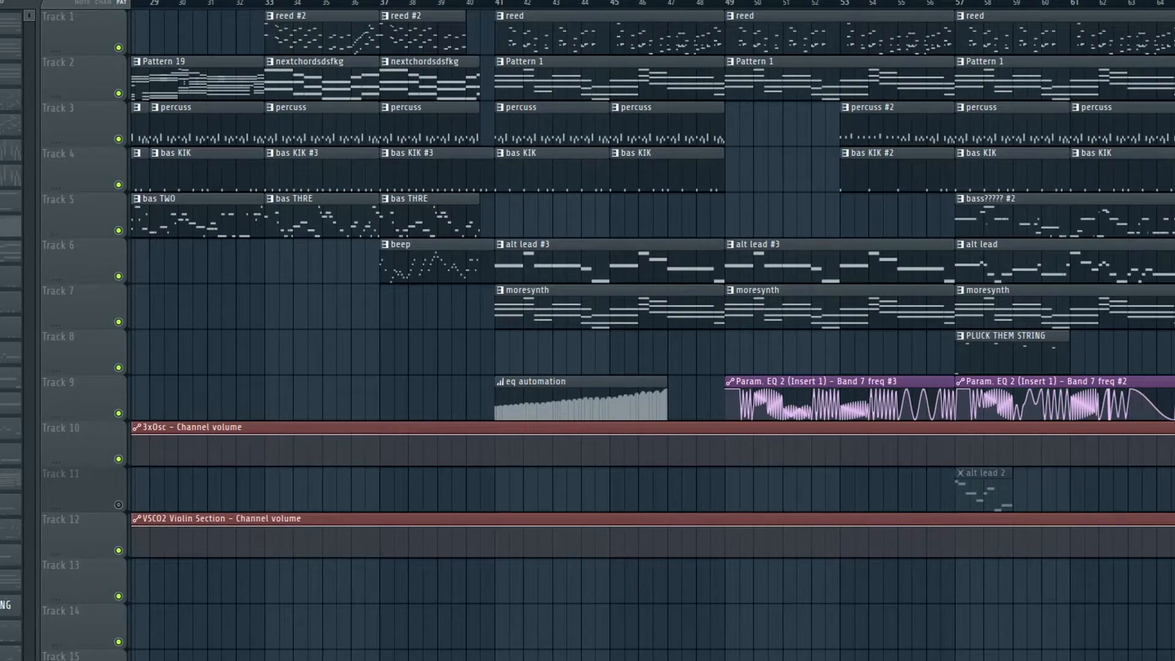
scroll(621, 29, right, 6)
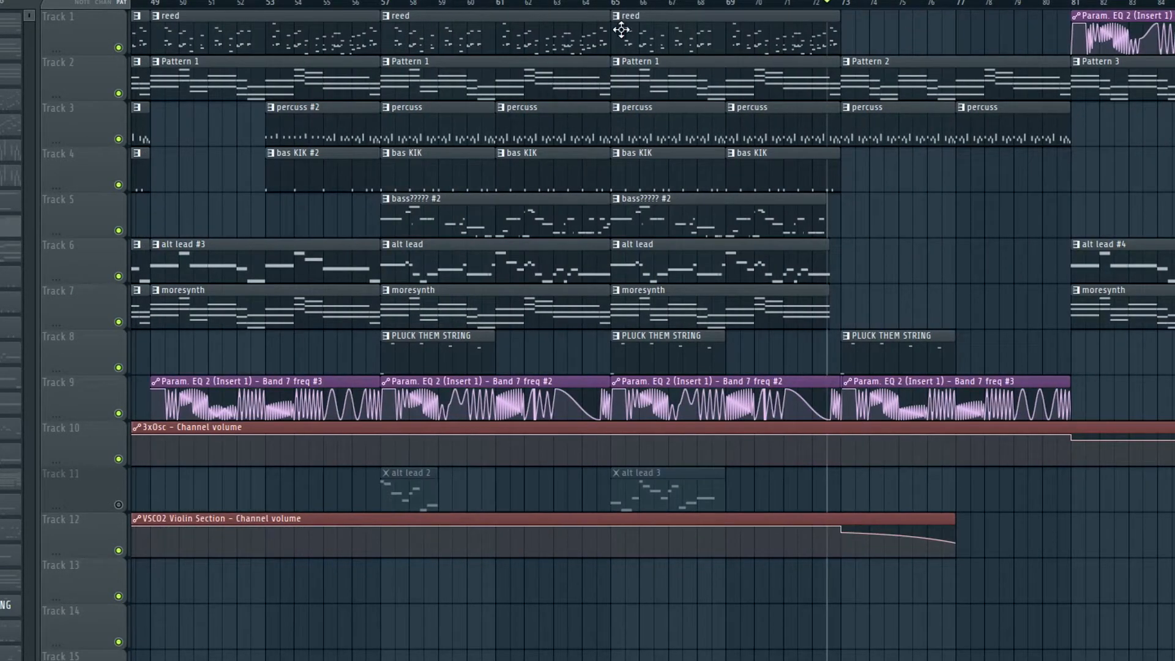
scroll(797, 202, down, 1)
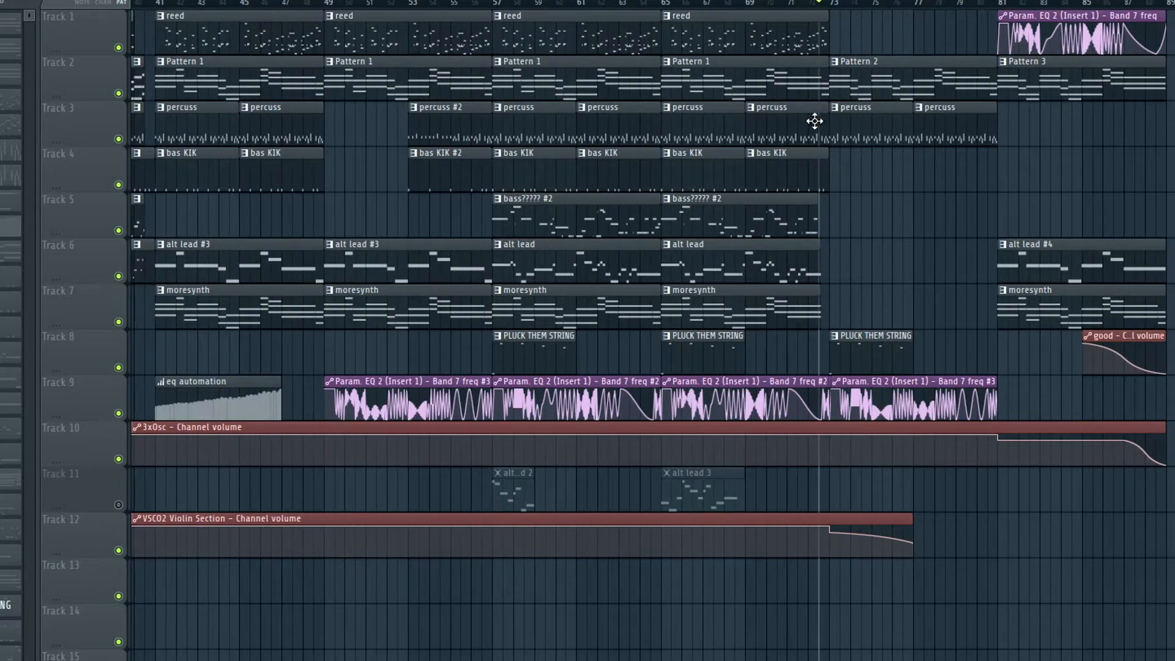
click(798, 2)
key(space)
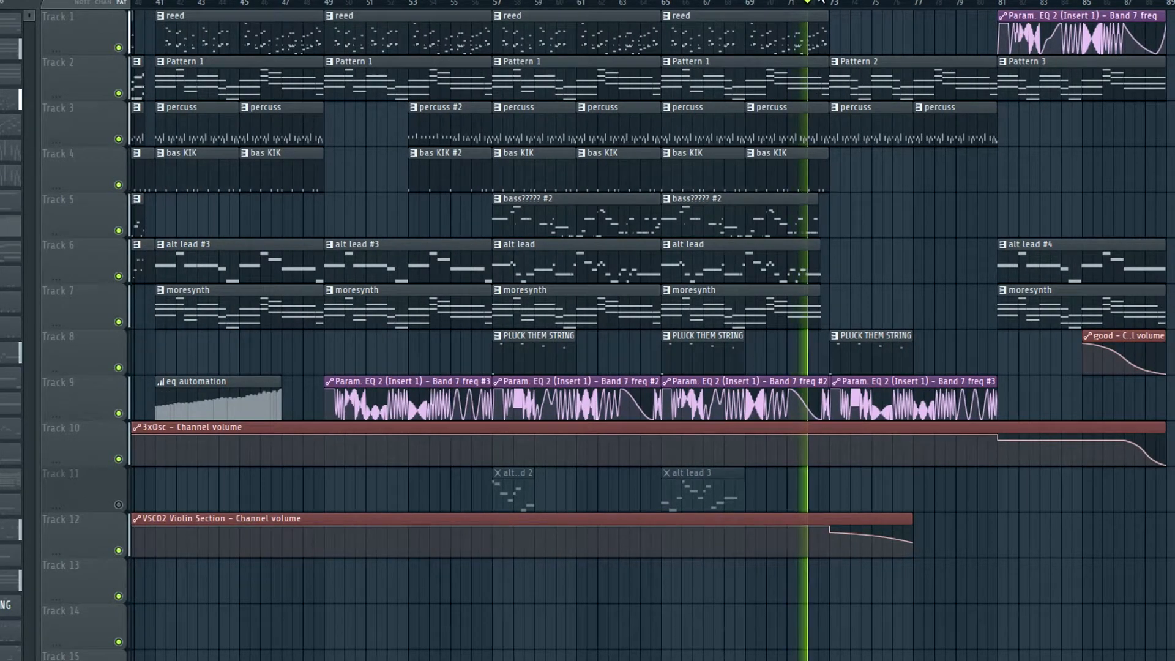
Play the song from bar 73 through the Pattern 2 section, following its percuss, PLUCK THEM STRING and automation clips.
drag(830, 0, 849, 0)
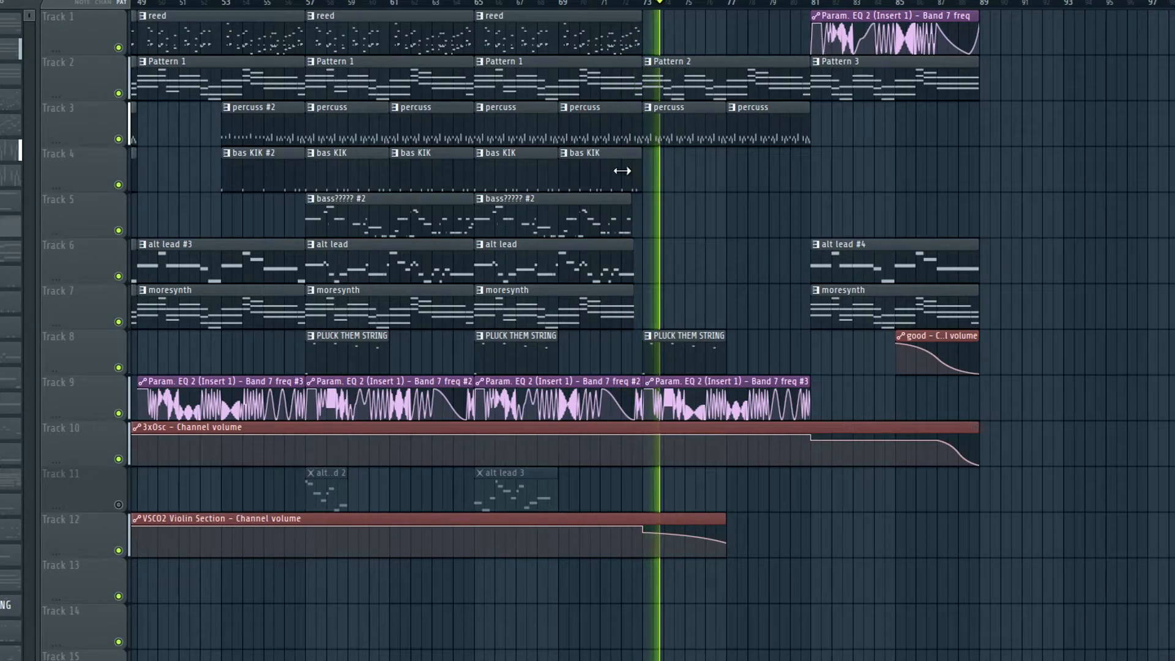
key(space)
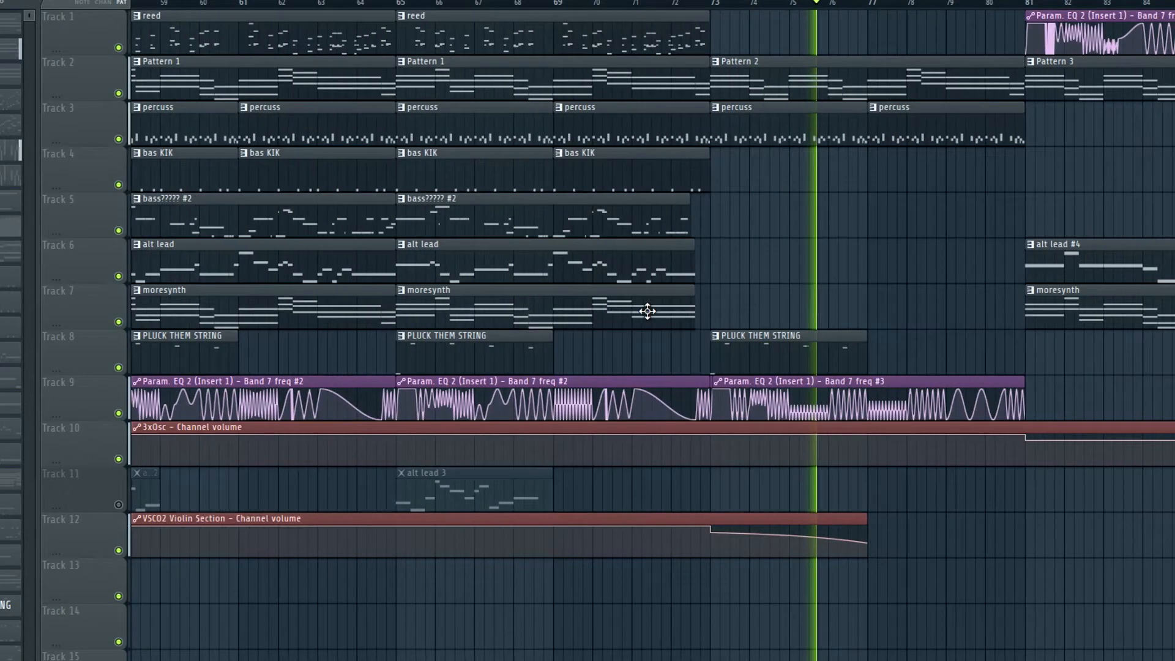
scroll(850, 320, down, 3)
scroll(920, 373, up, 5)
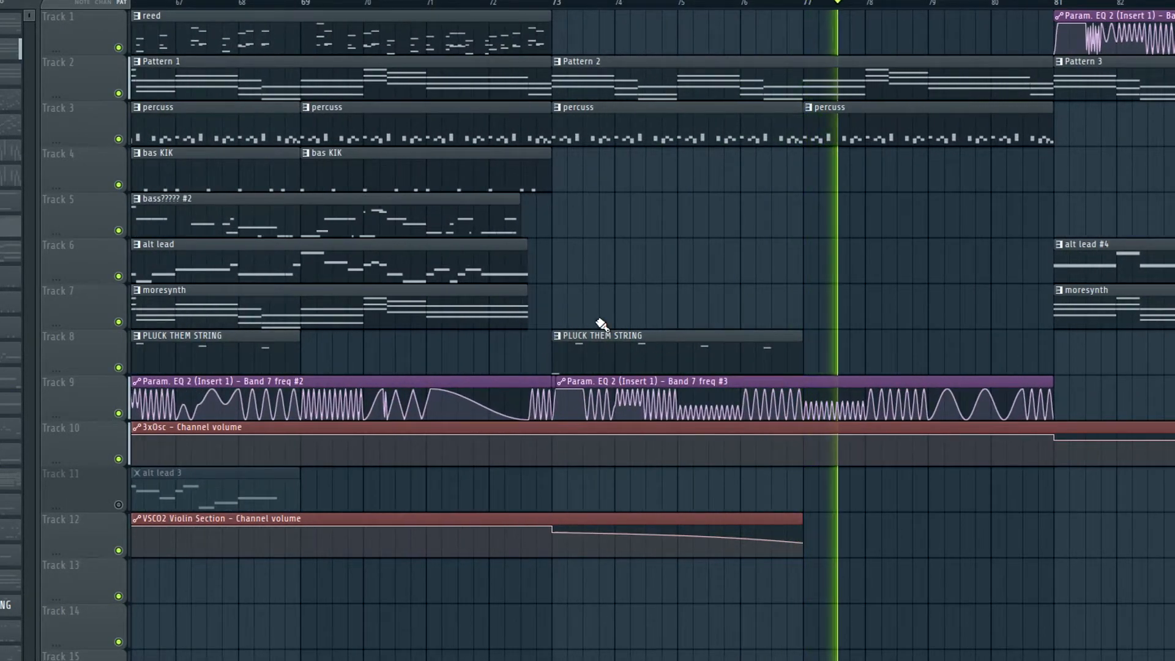
scroll(603, 255, down, 2)
scroll(763, 273, up, 4)
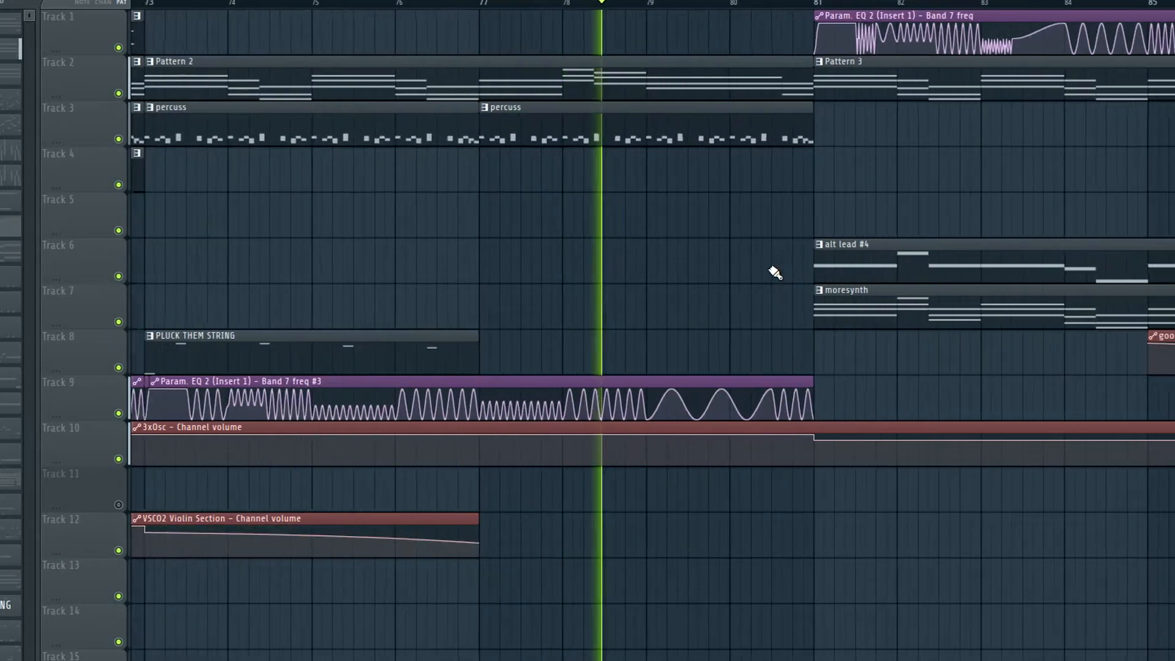
scroll(774, 272, down, 2)
scroll(917, 156, down, 1)
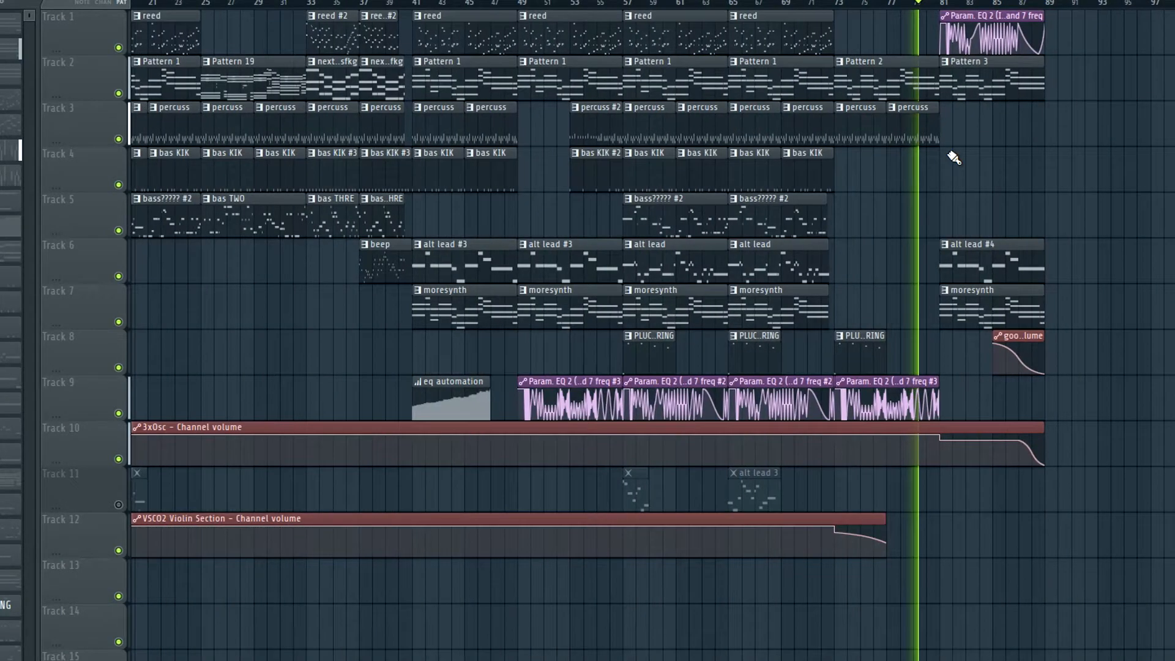
Play the Pattern 3 ending section from bar 81 and stop playback.
scroll(950, 153, up, 4)
drag(933, 1, 973, 1)
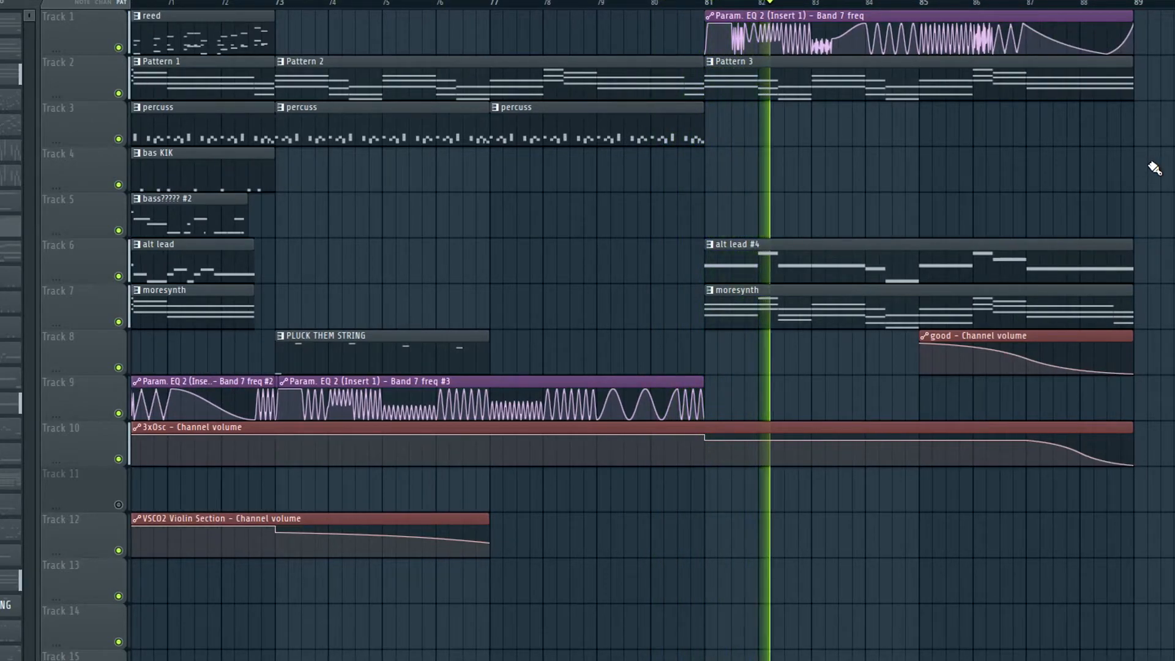
key(space)
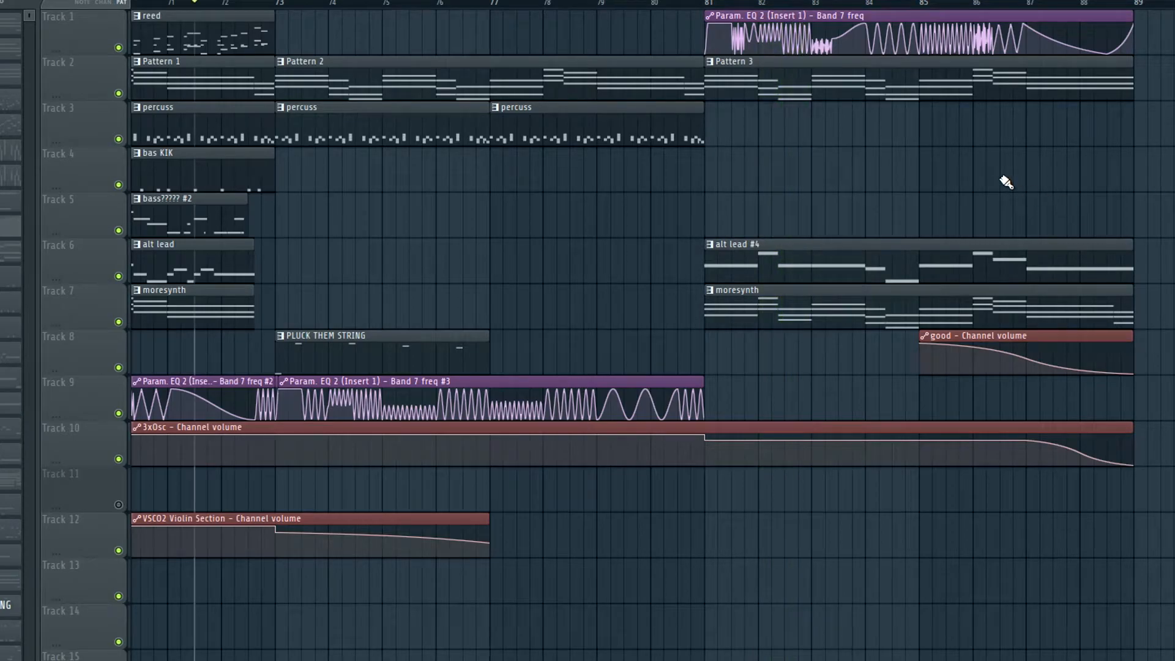
Return to the Pattern 19 section at bar 25, show its channels, and play the pattern briefly before stopping.
scroll(933, 168, down, 4)
drag(752, 0, 369, 21)
scroll(686, 28, up, 3)
scroll(685, 27, up, 2)
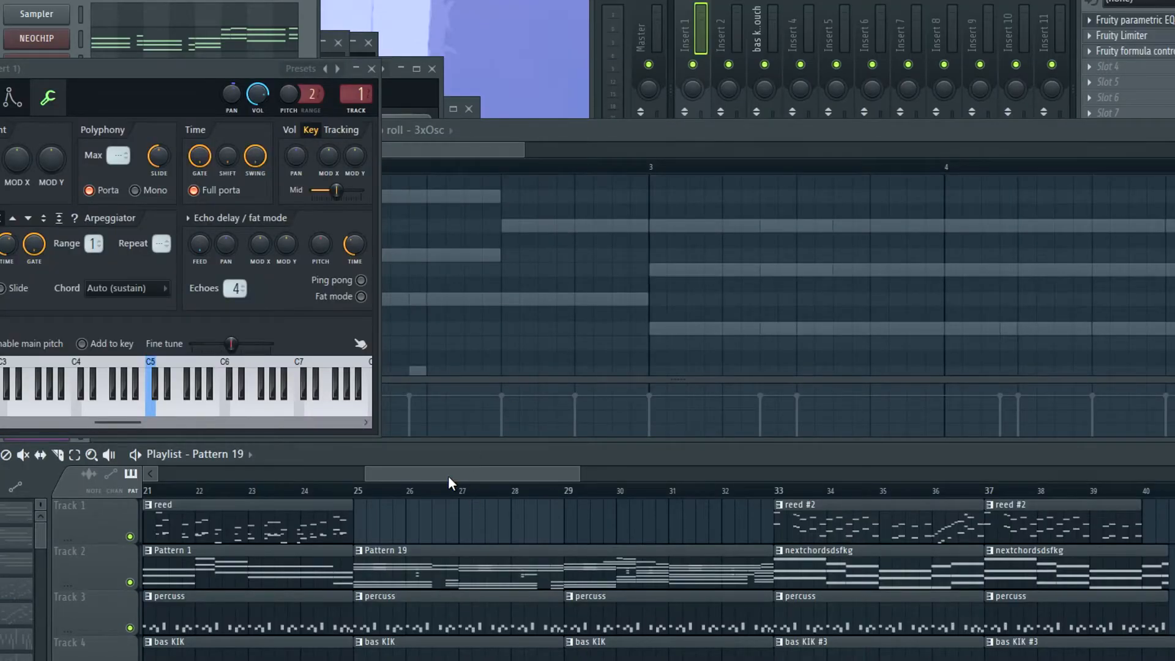
key(F6)
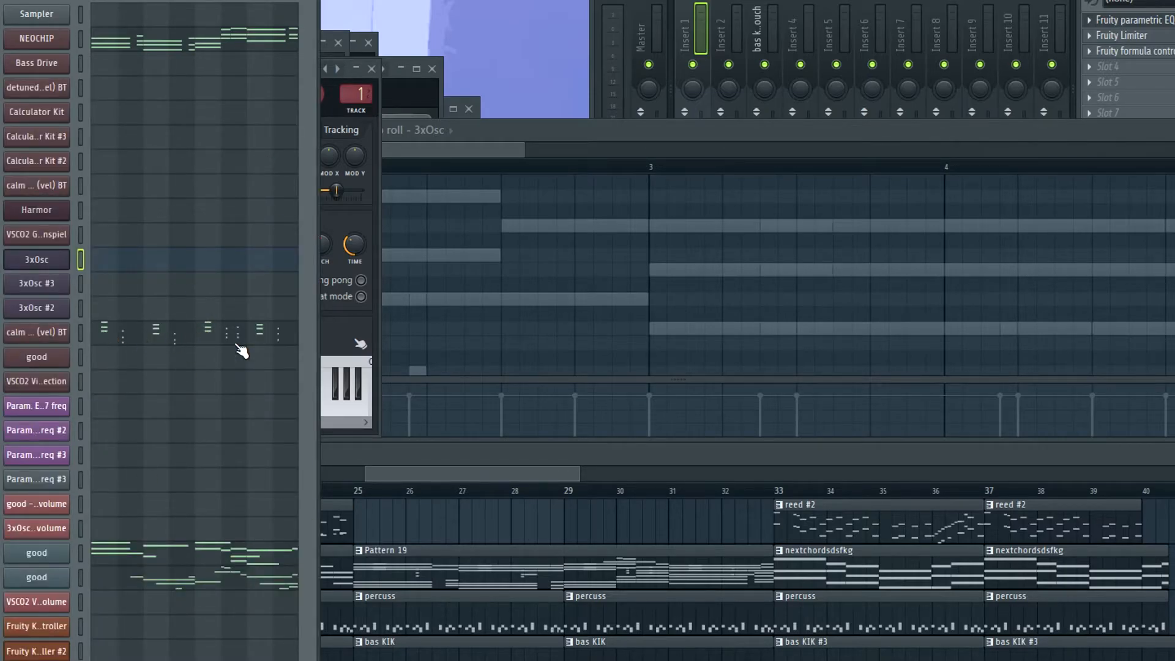
key(space)
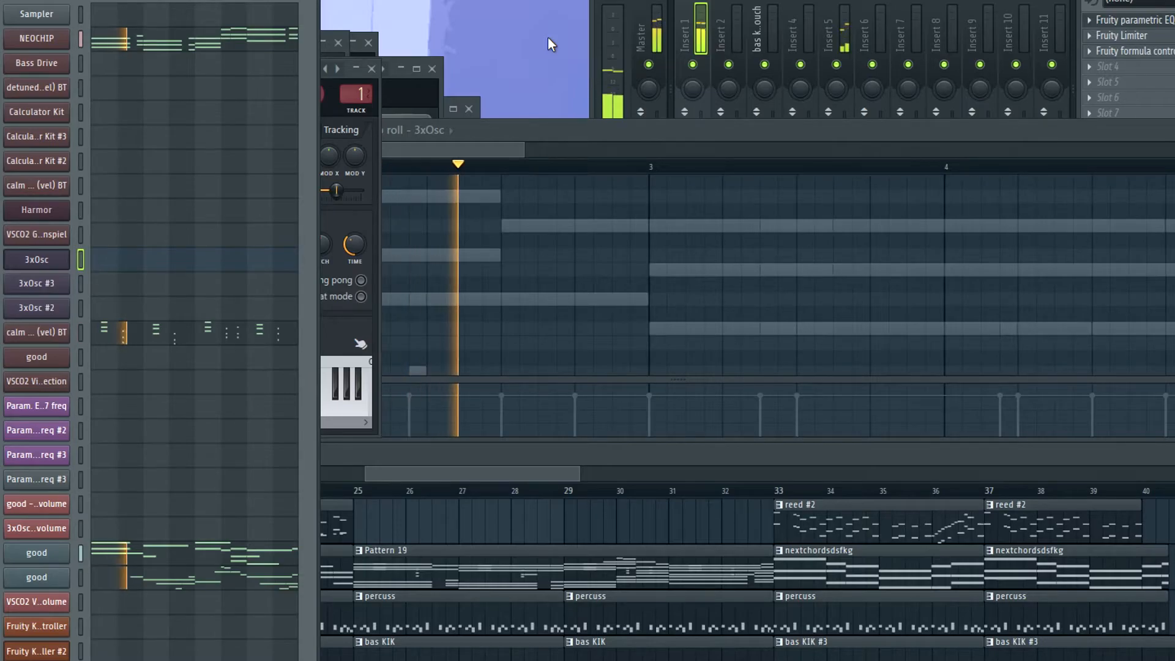
key(space)
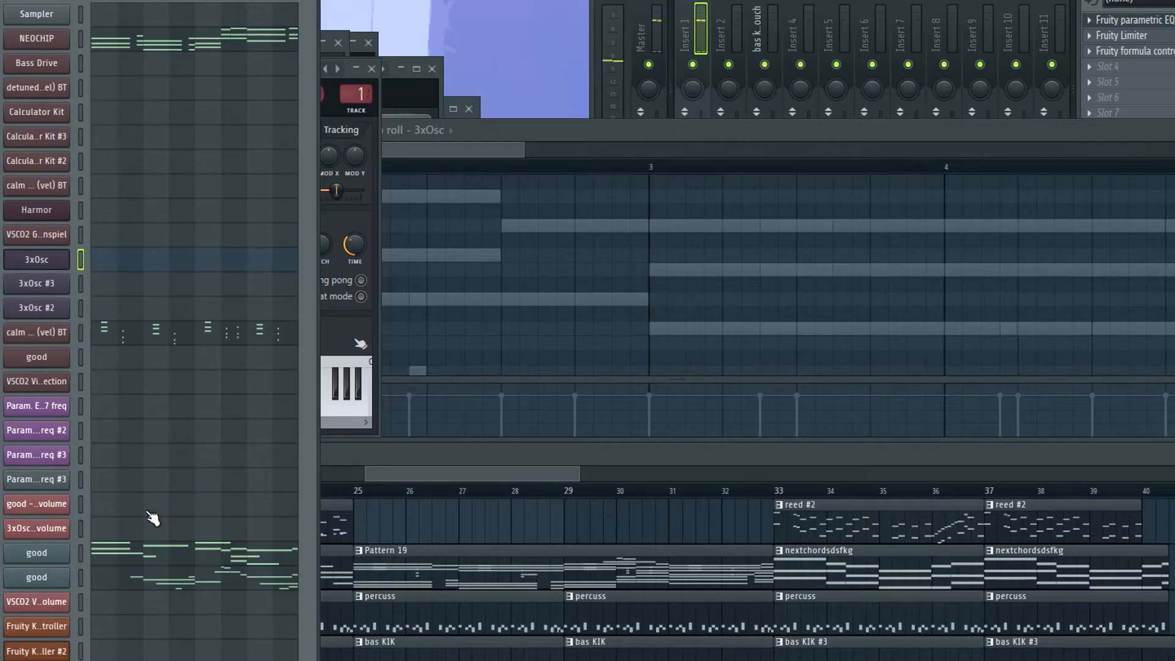
Open the synth of the upper good channel and view the good notes in the piano roll.
click(37, 552)
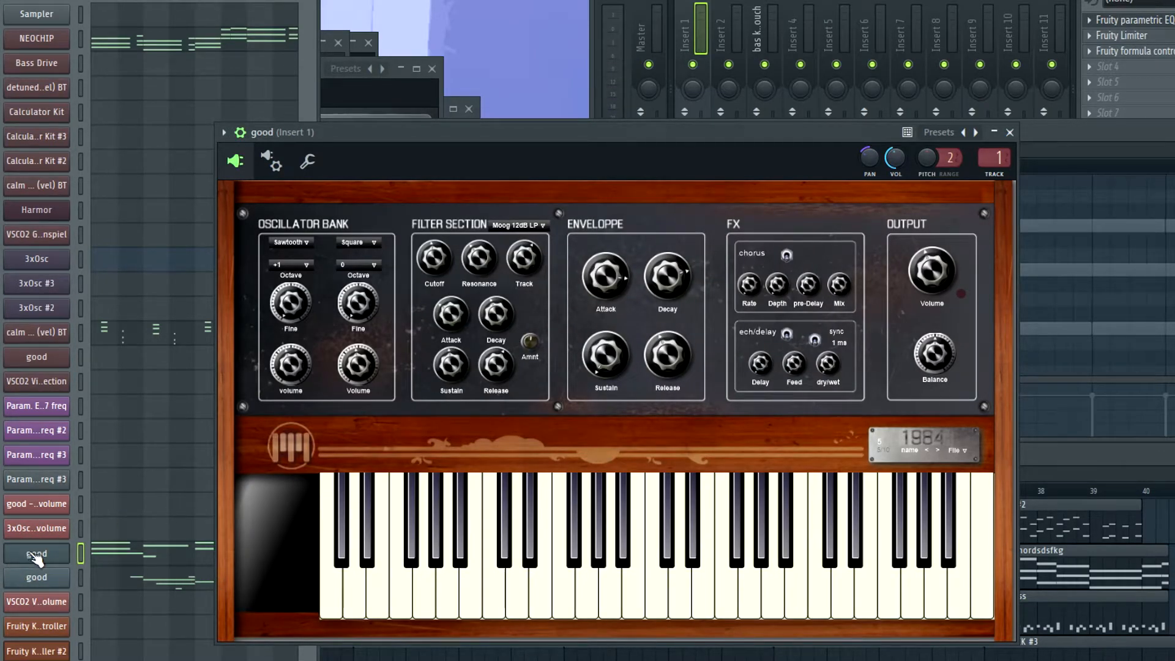
right_click(34, 554)
click(110, 533)
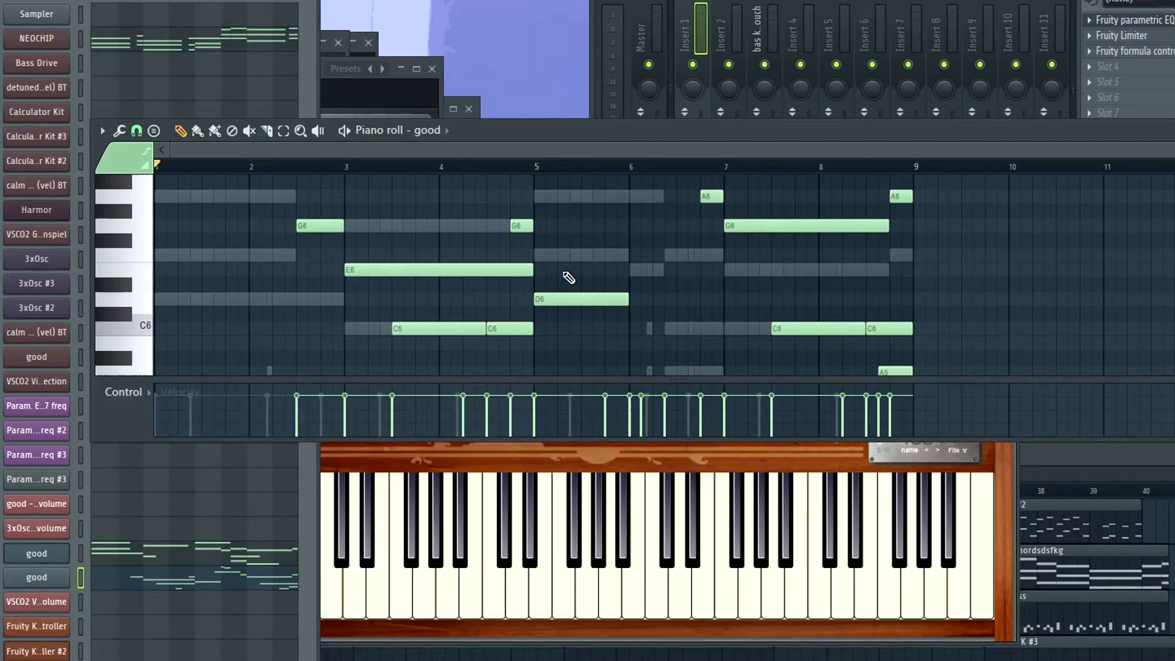
click(466, 445)
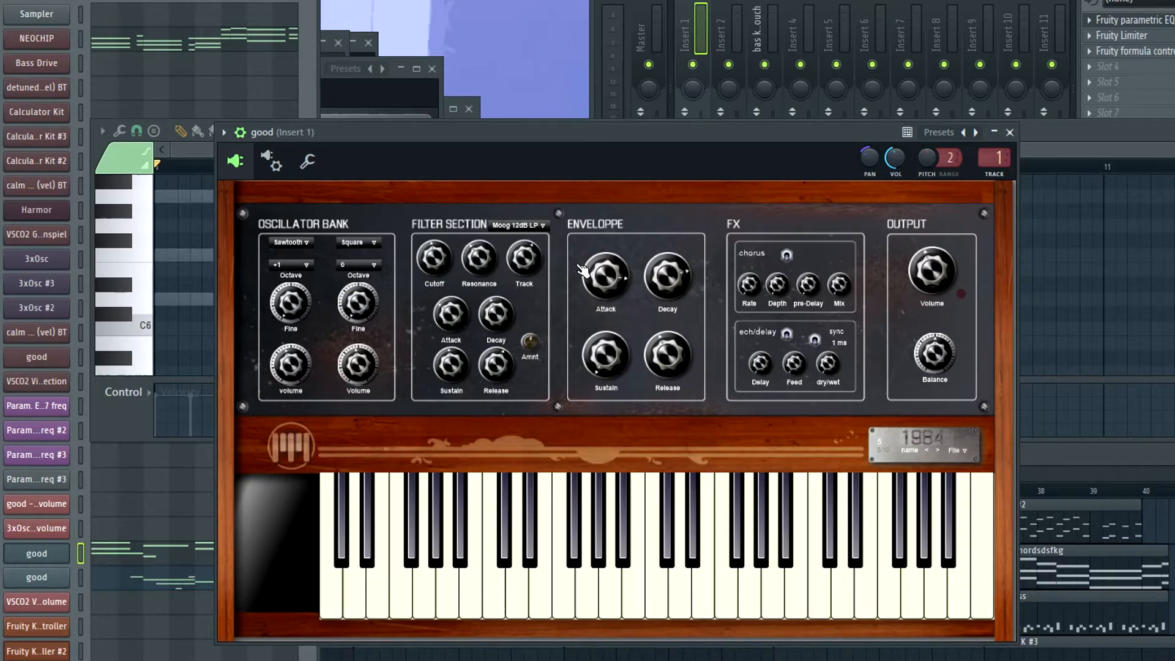
click(1041, 152)
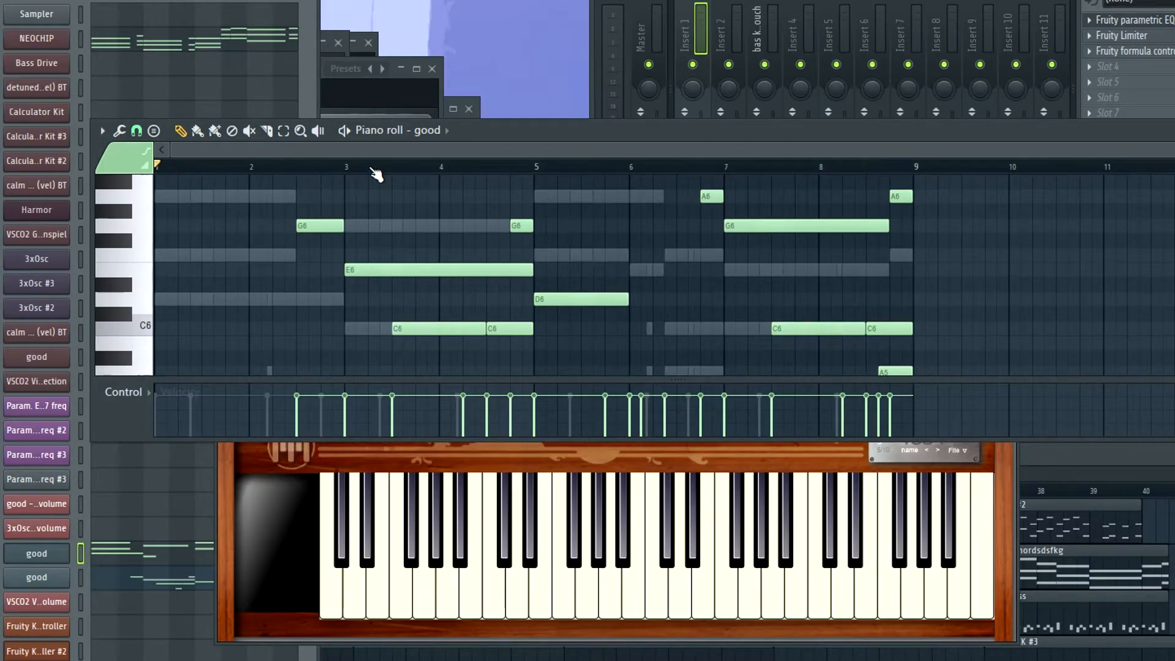
Open the synth of the second good channel and bring its piano roll to the front.
scroll(325, 252, down, 3)
scroll(325, 251, up, 3)
right_click(39, 577)
click(40, 579)
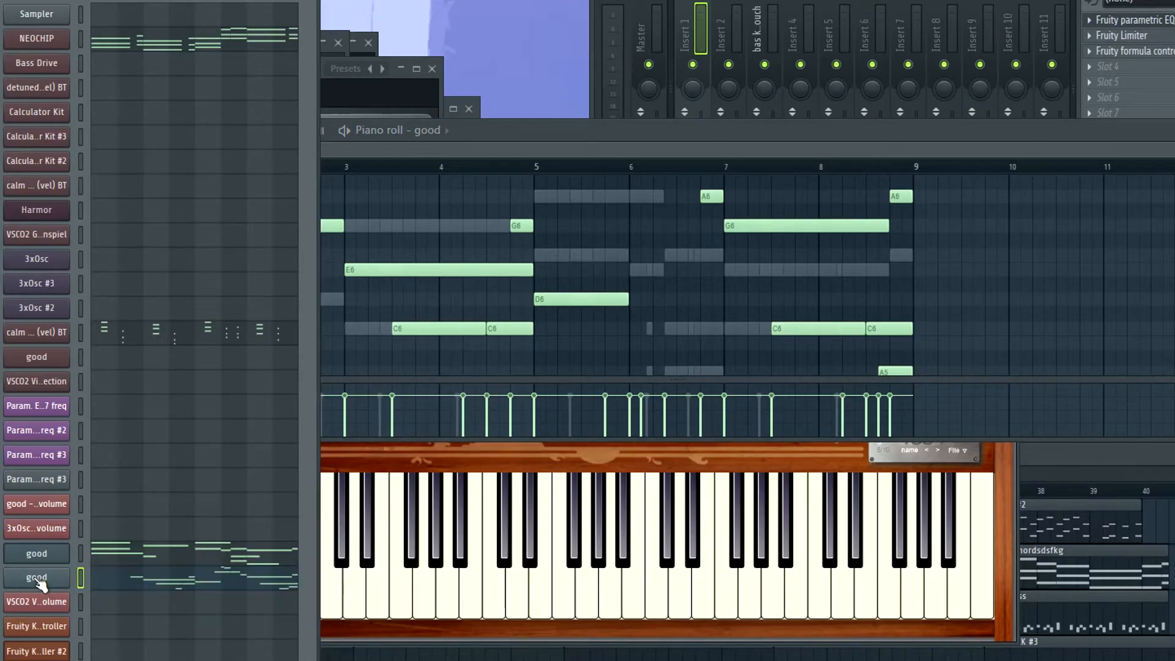
click(39, 578)
click(534, 145)
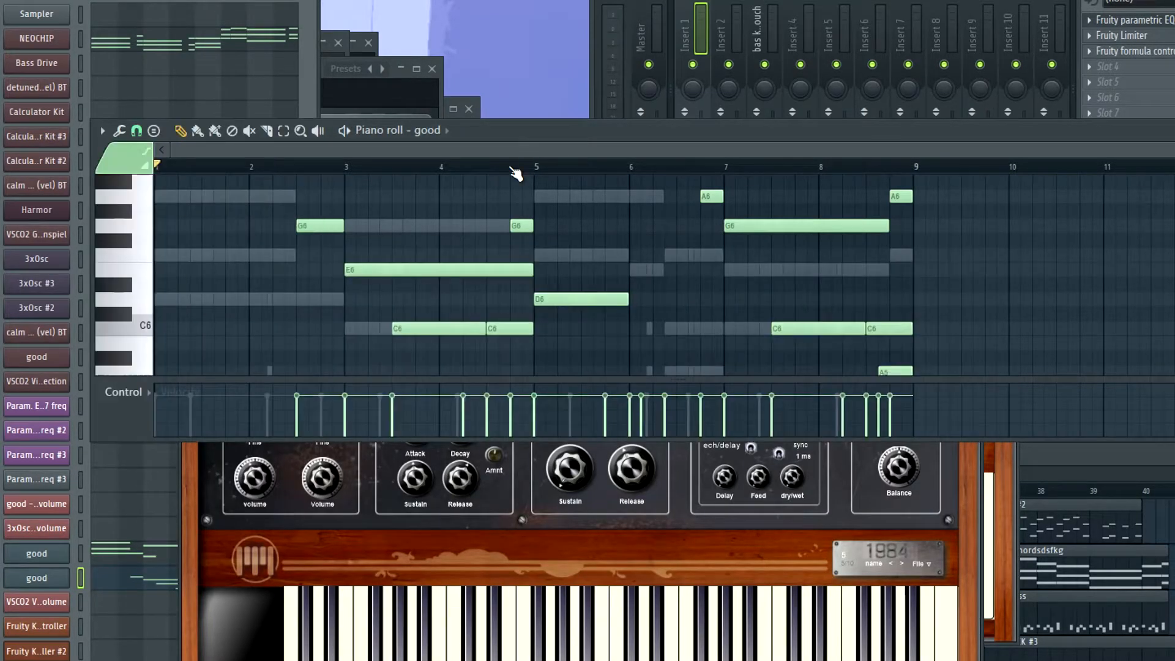
Play Pattern 19 while following the second good channel's melody notes up to F7.
scroll(314, 261, up, 2)
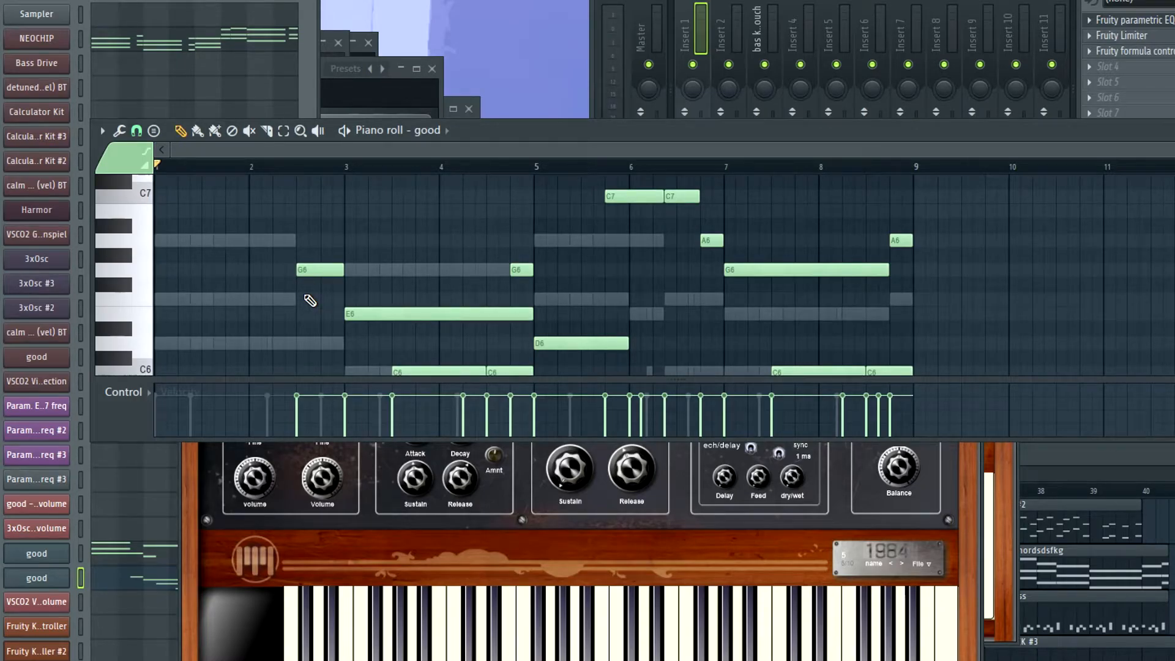
key(space)
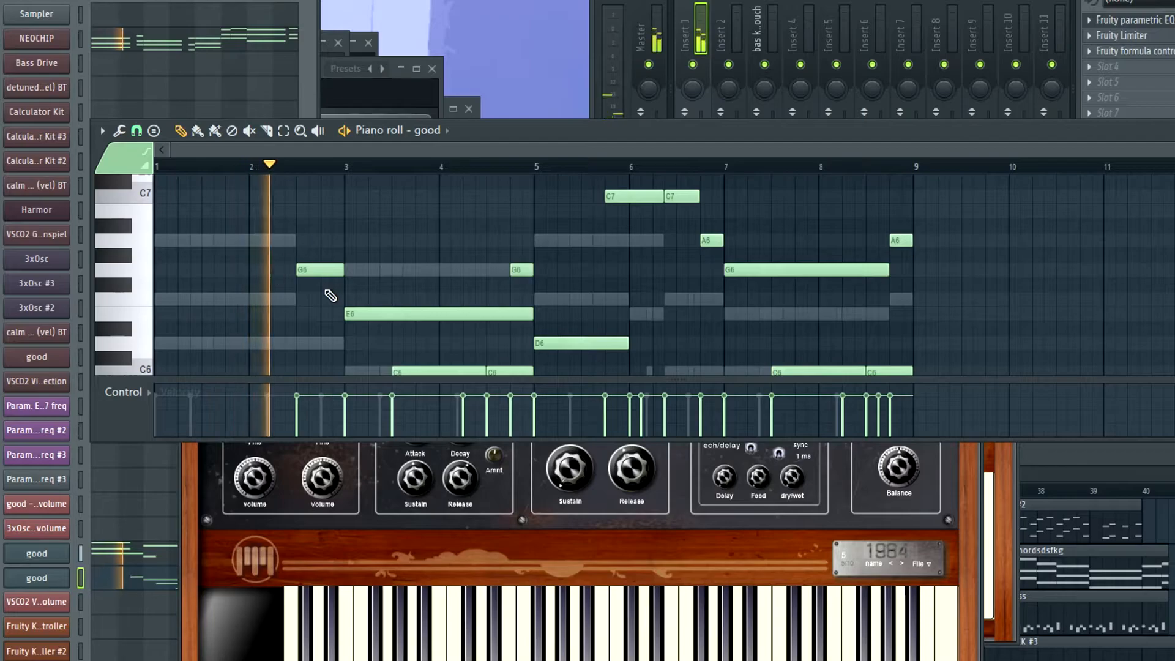
scroll(530, 260, down, 2)
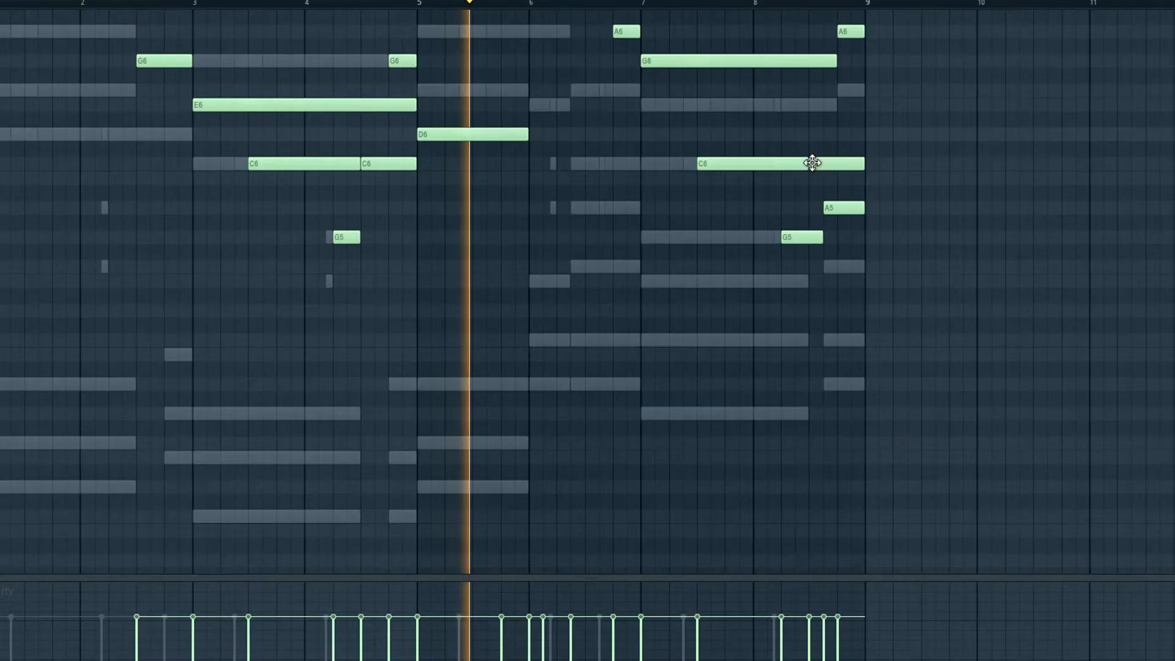
scroll(820, 183, up, 4)
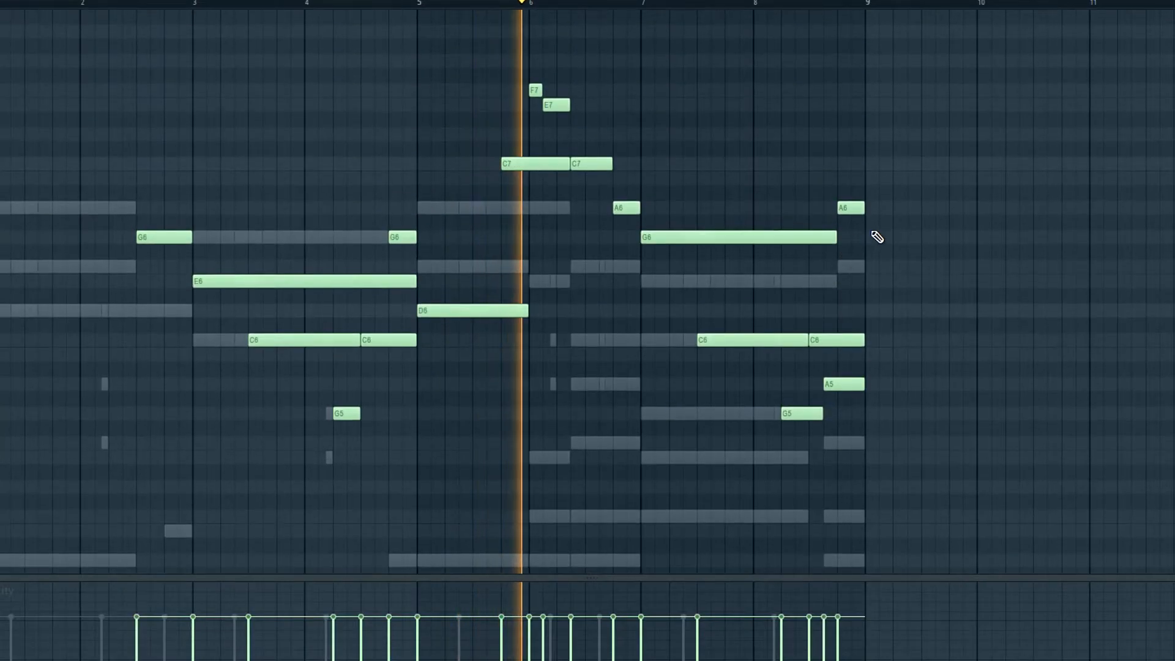
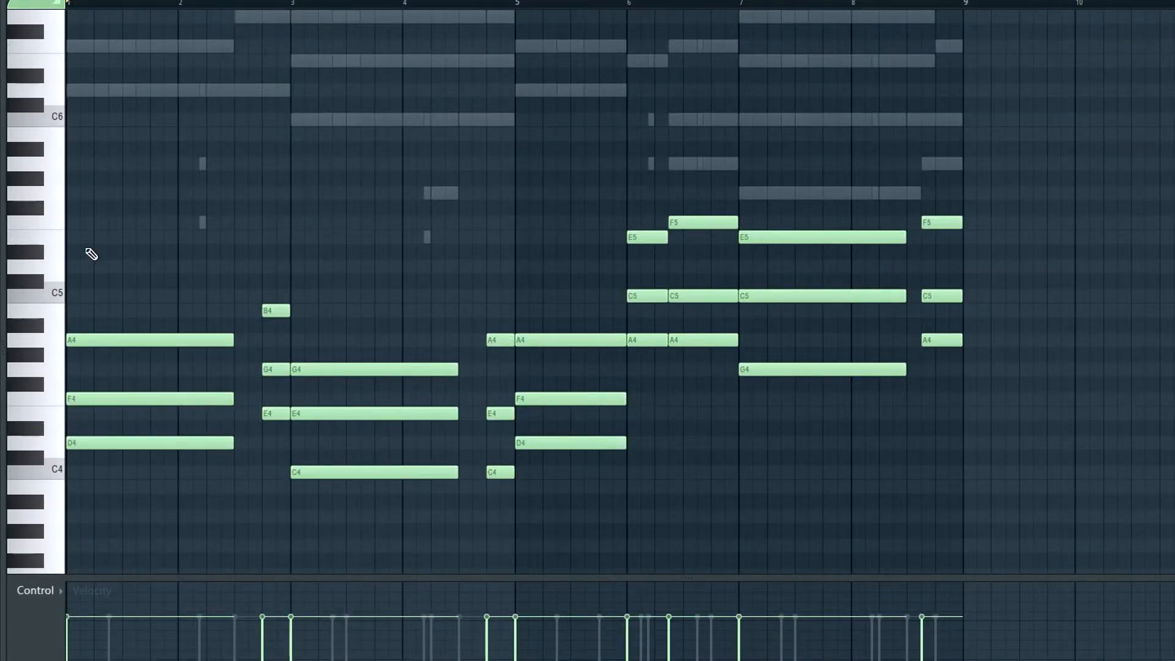
Play the opening of Pattern 19's low chord part between C4 and F5, stop, and examine its notes.
key(space)
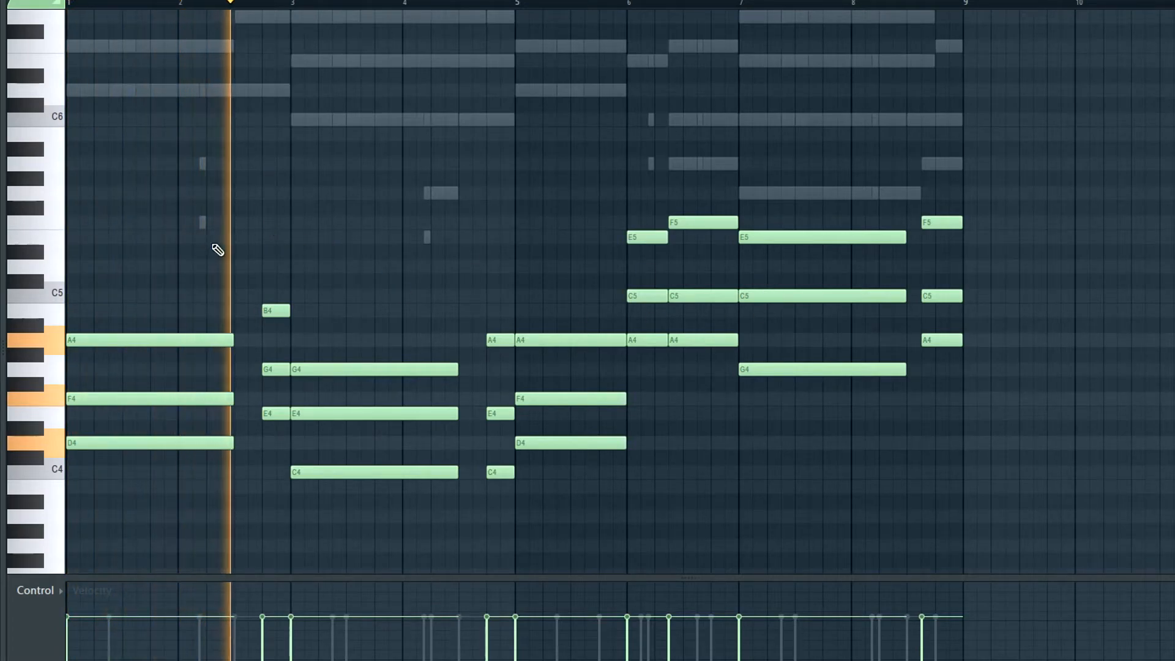
key(space)
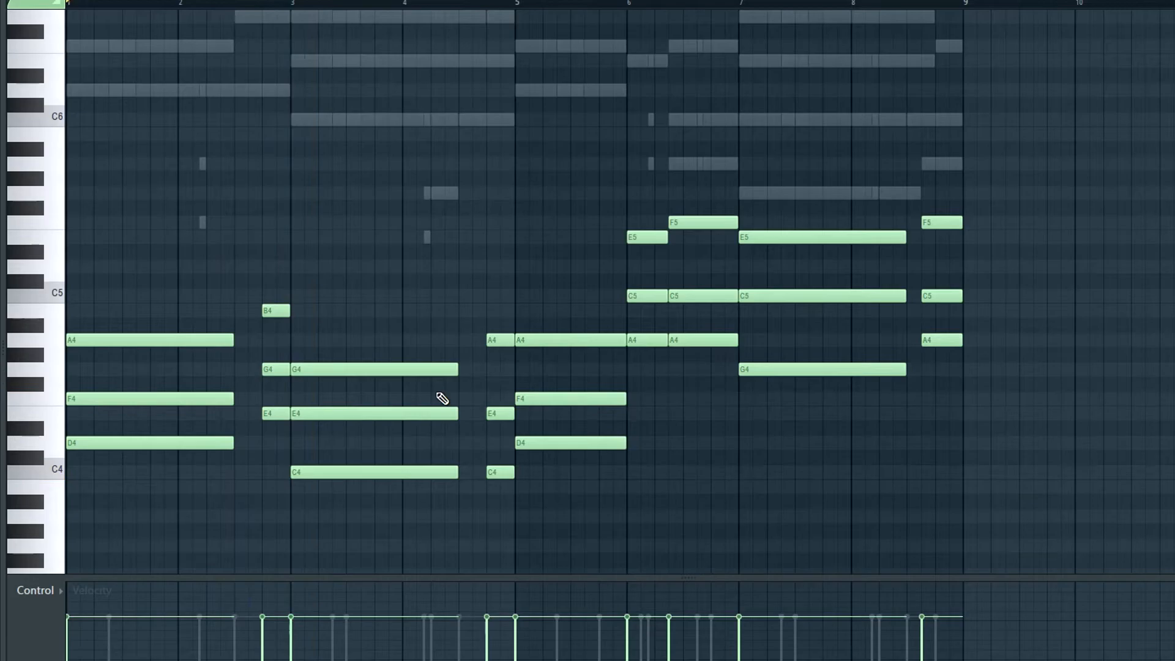
scroll(489, 382, down, 1)
scroll(673, 342, up, 3)
scroll(737, 294, down, 3)
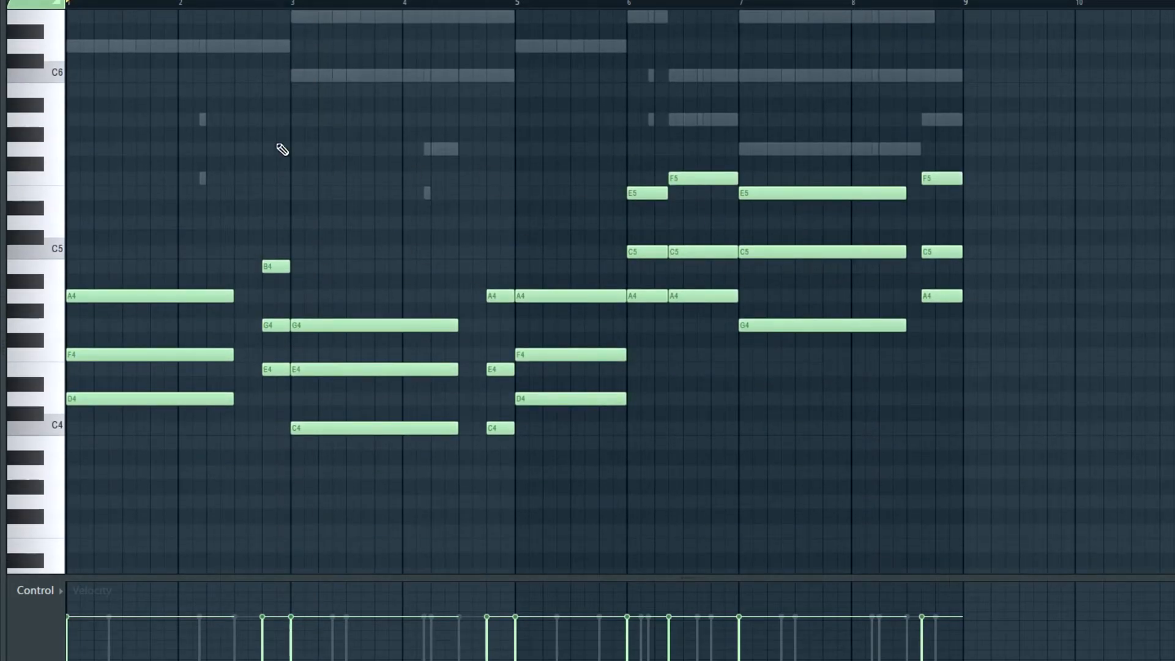
scroll(388, 230, up, 2)
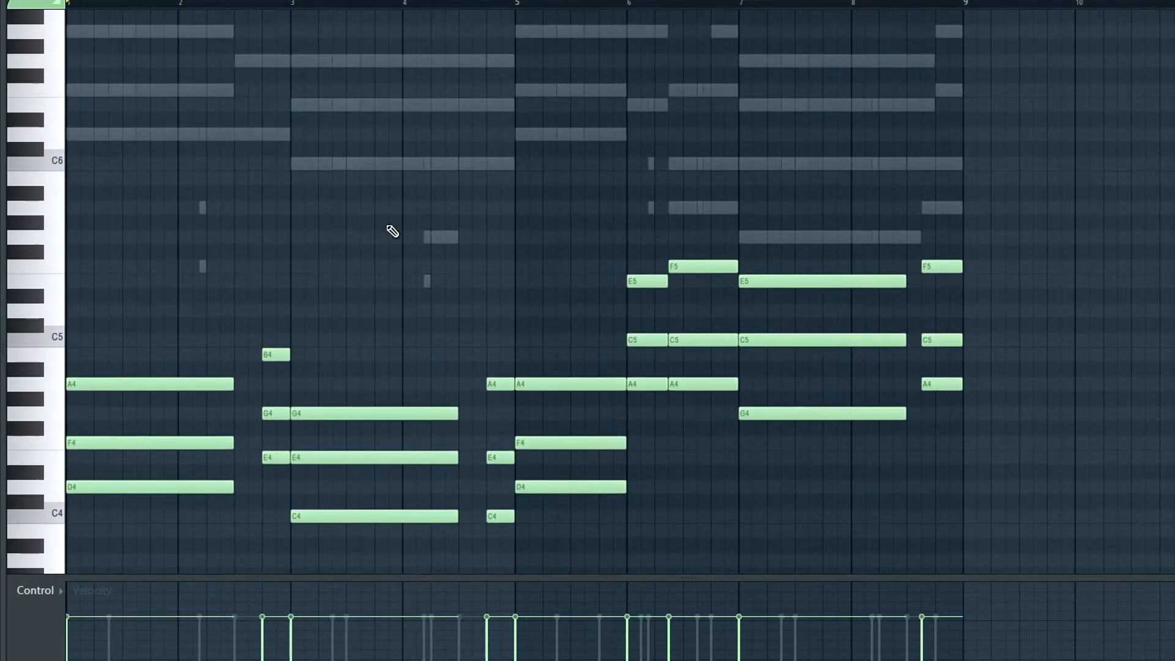
scroll(246, 323, down, 3)
scroll(454, 383, up, 9)
scroll(508, 341, down, 3)
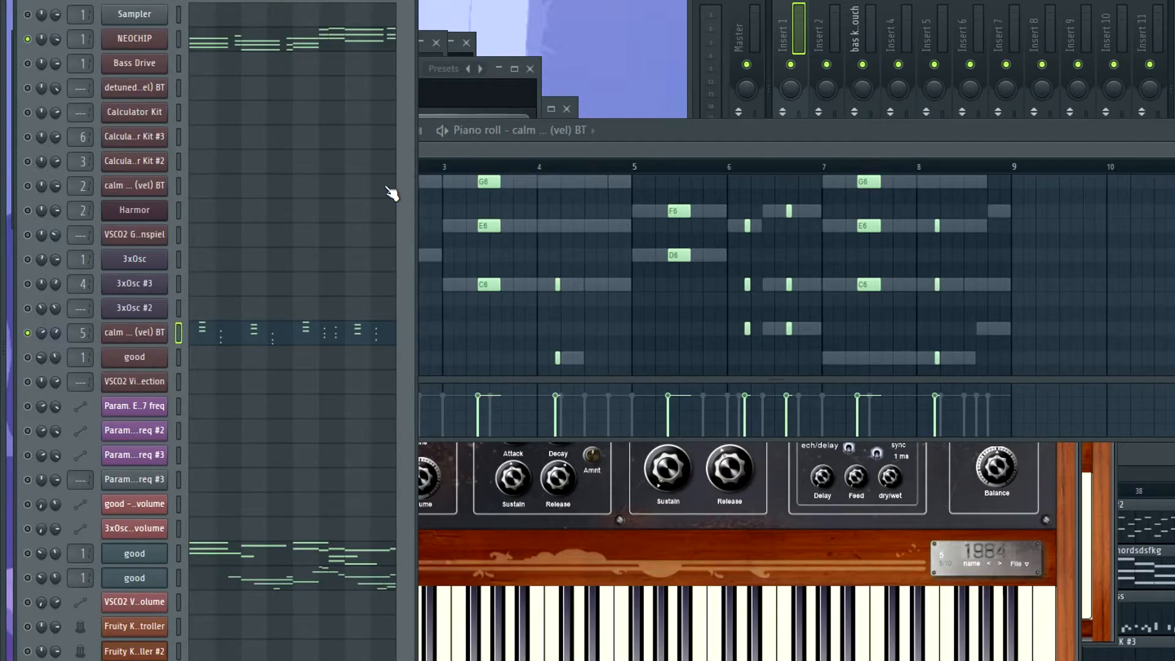
Open the calm (vel) BT instrument on Insert 5 and view its sound list, keeping stagepno BT.
click(144, 337)
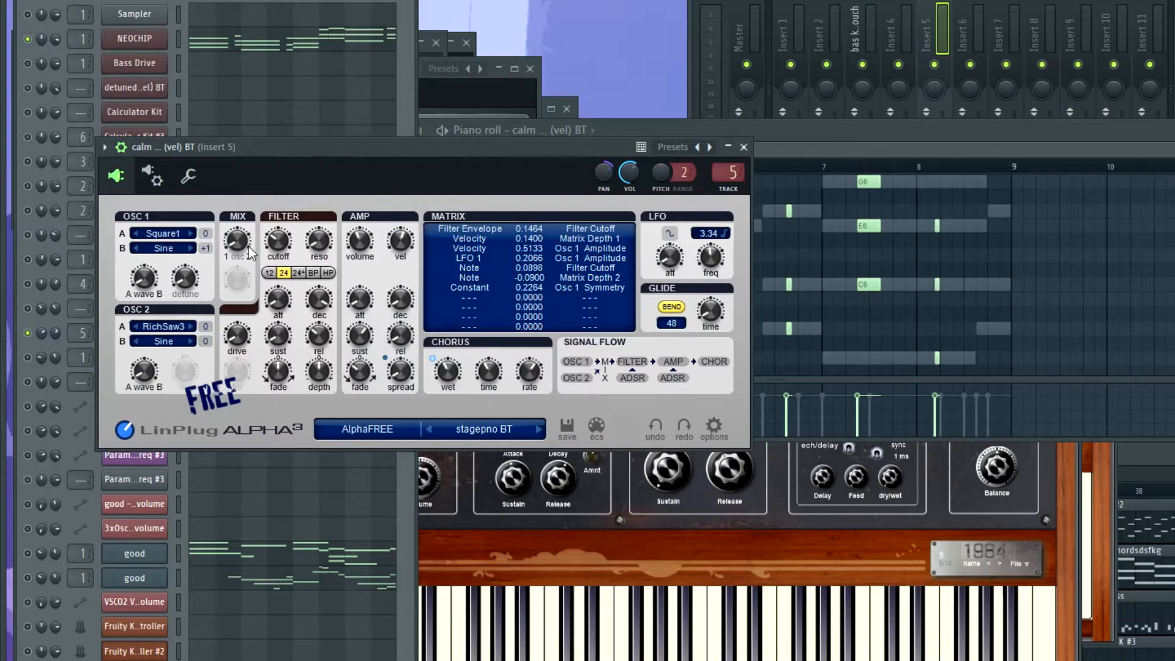
click(478, 430)
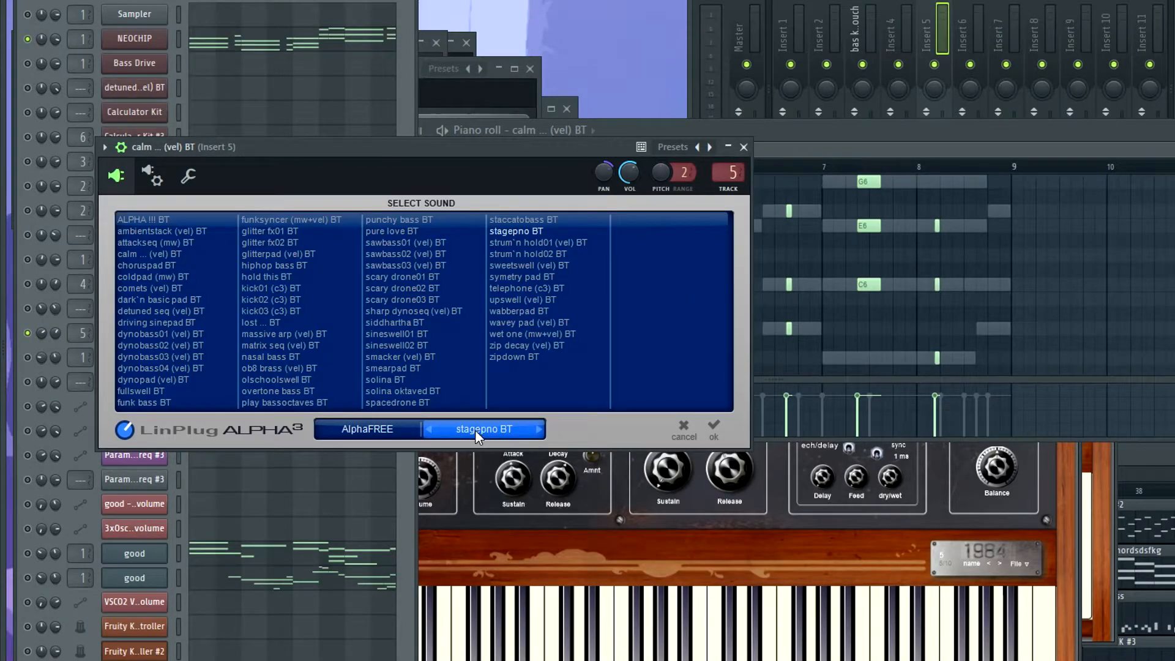
click(475, 429)
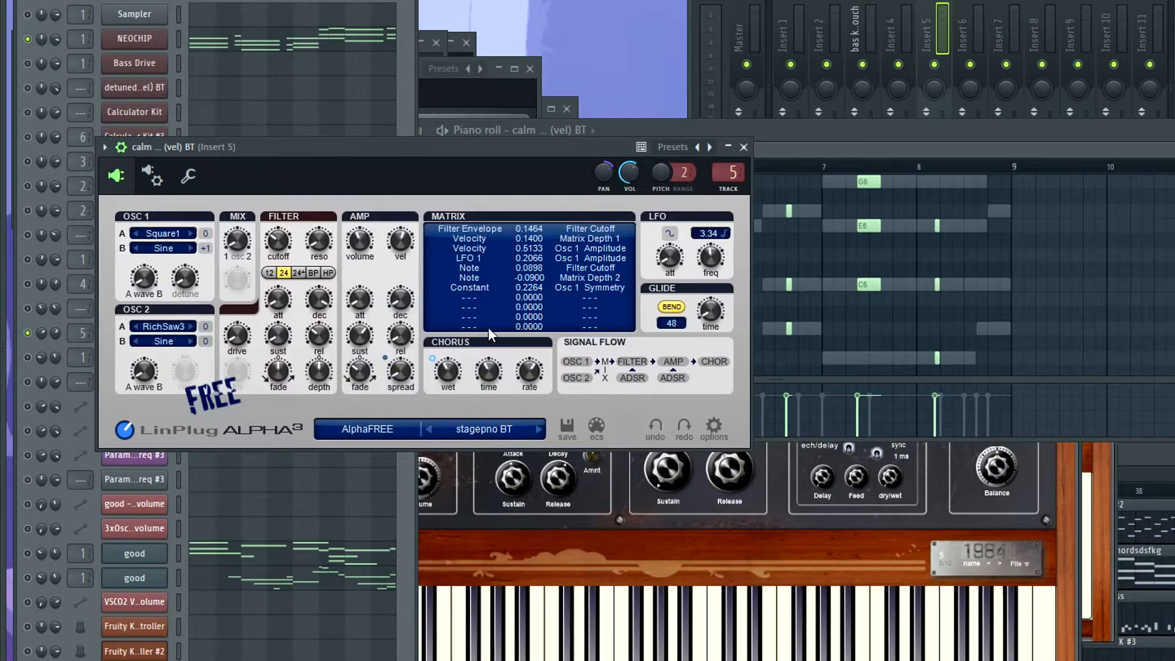
Play Pattern 19 with the calm (vel) BT notes shown in an enlarged piano roll, then stop and restore the window size.
click(840, 159)
key(space)
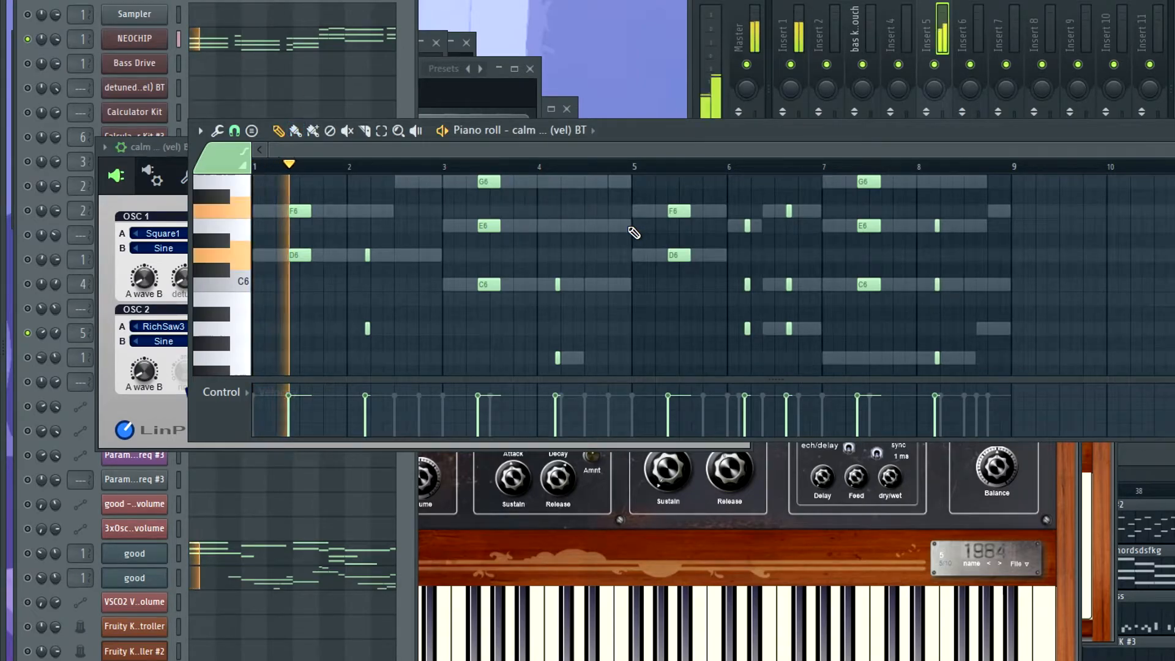
key(Return)
scroll(634, 233, up, 4)
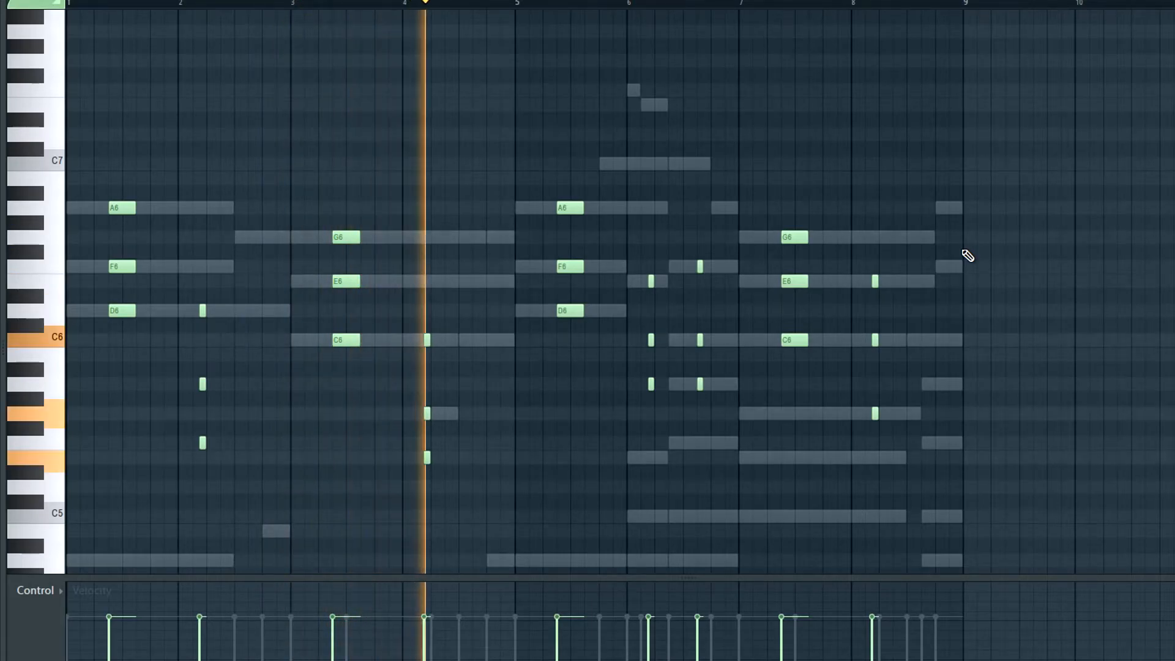
key(Return)
key(space)
scroll(530, 236, down, 5)
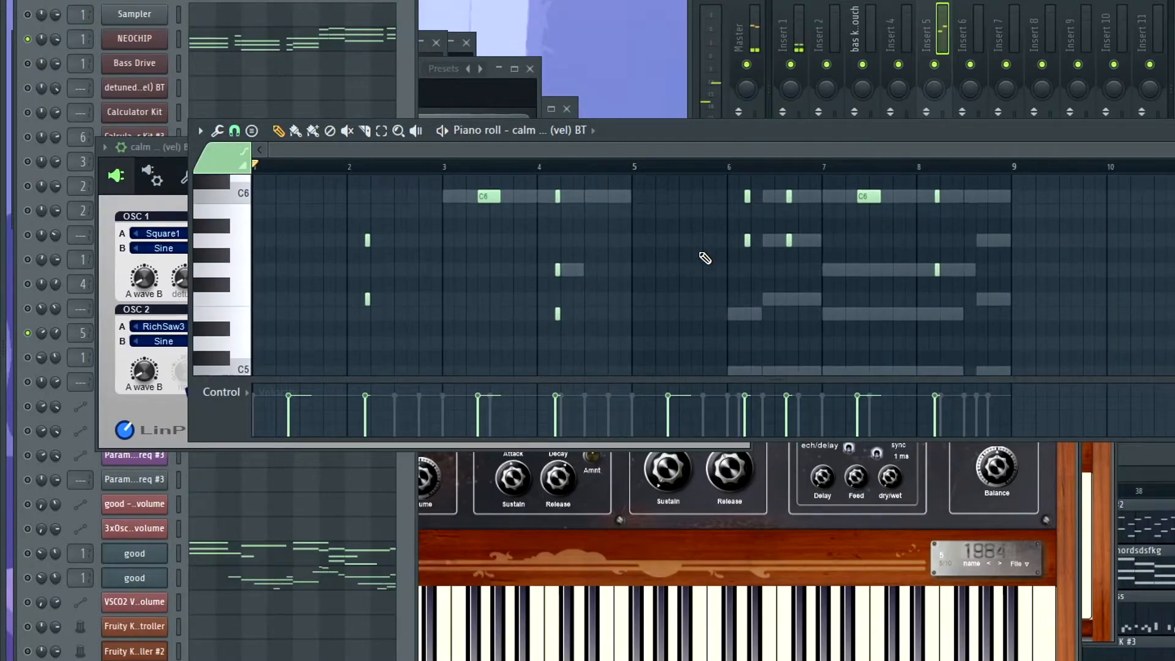
Play the song from bar 23 through the transition into Pattern 19, then stop.
scroll(686, 257, up, 4)
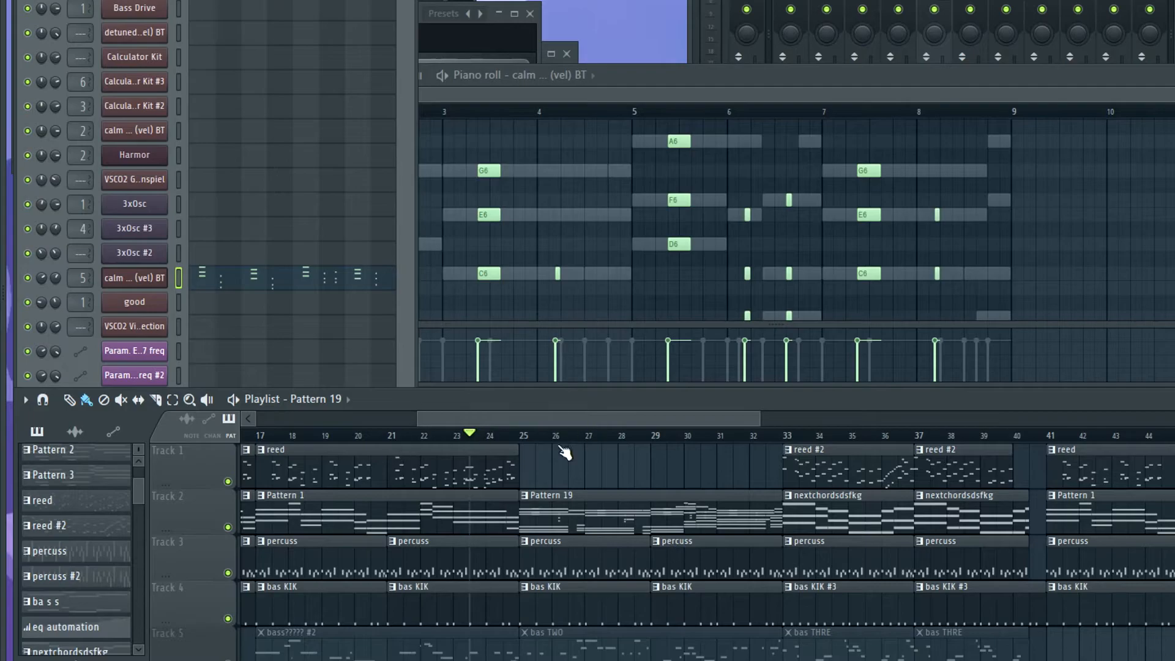
scroll(536, 469, up, 3)
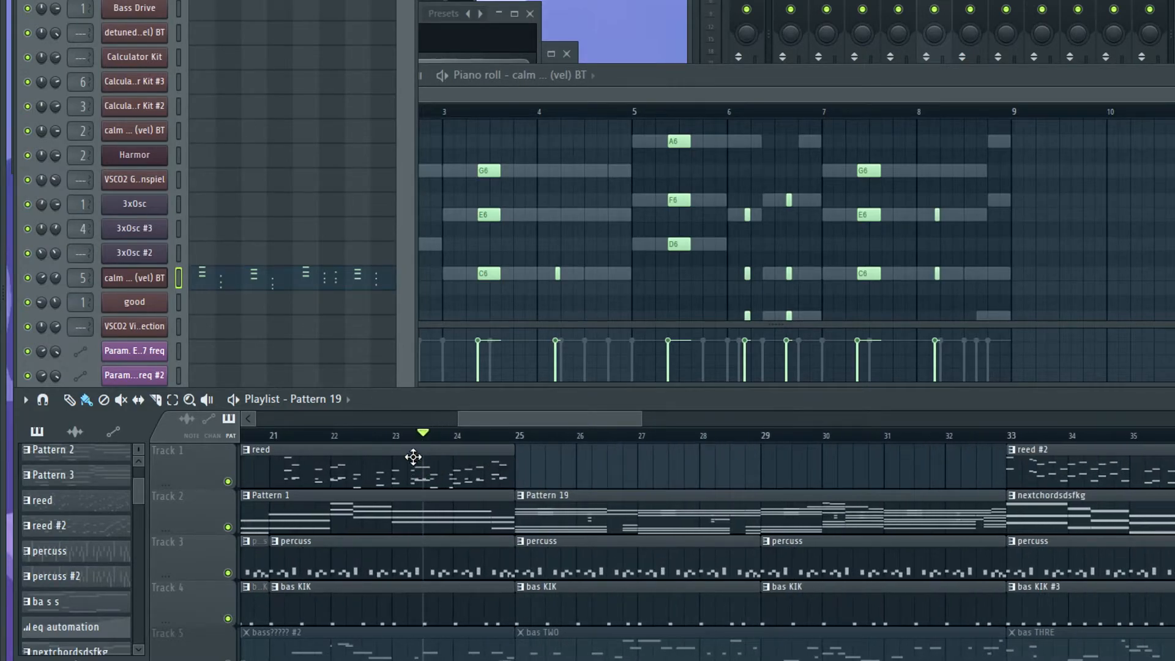
click(395, 435)
key(space)
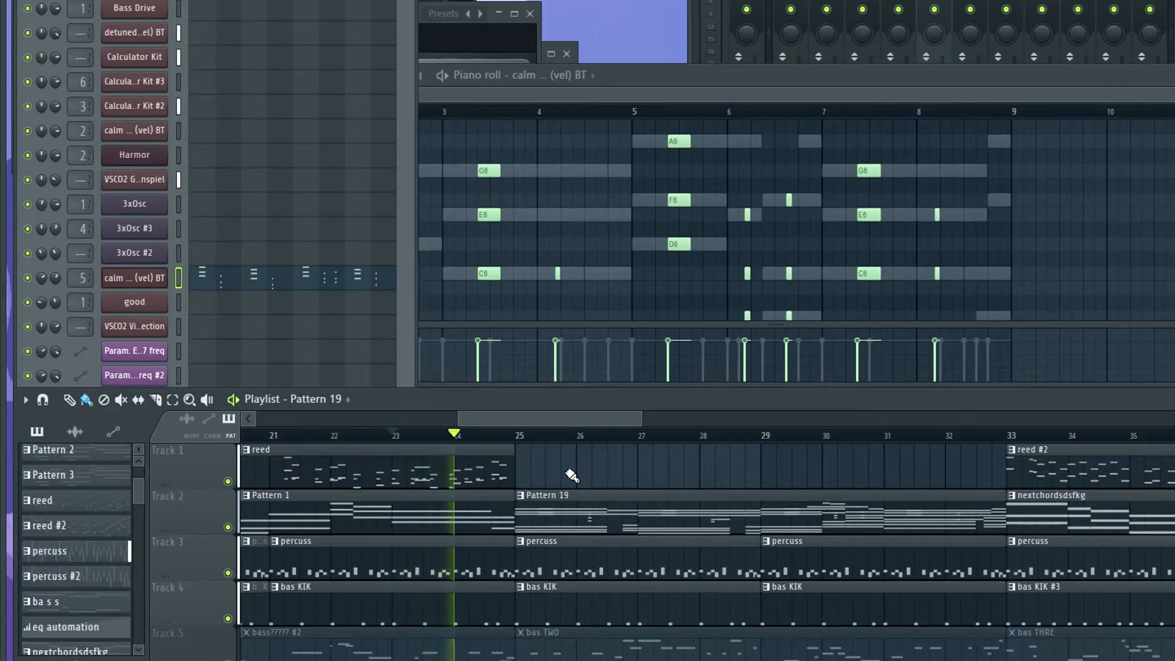
scroll(569, 473, down, 1)
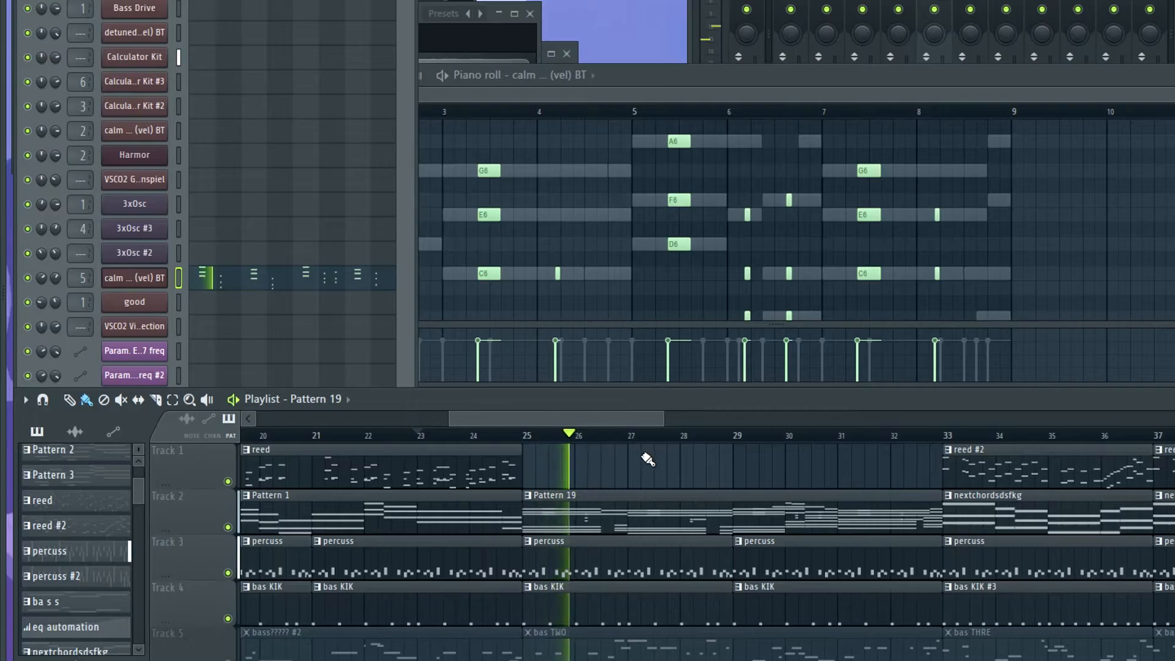
key(space)
Play from bar 24 into Pattern 19 with the calm (vel) BT and both lower good channels muted, then unmute them.
scroll(645, 514, down, 3)
scroll(636, 527, up, 3)
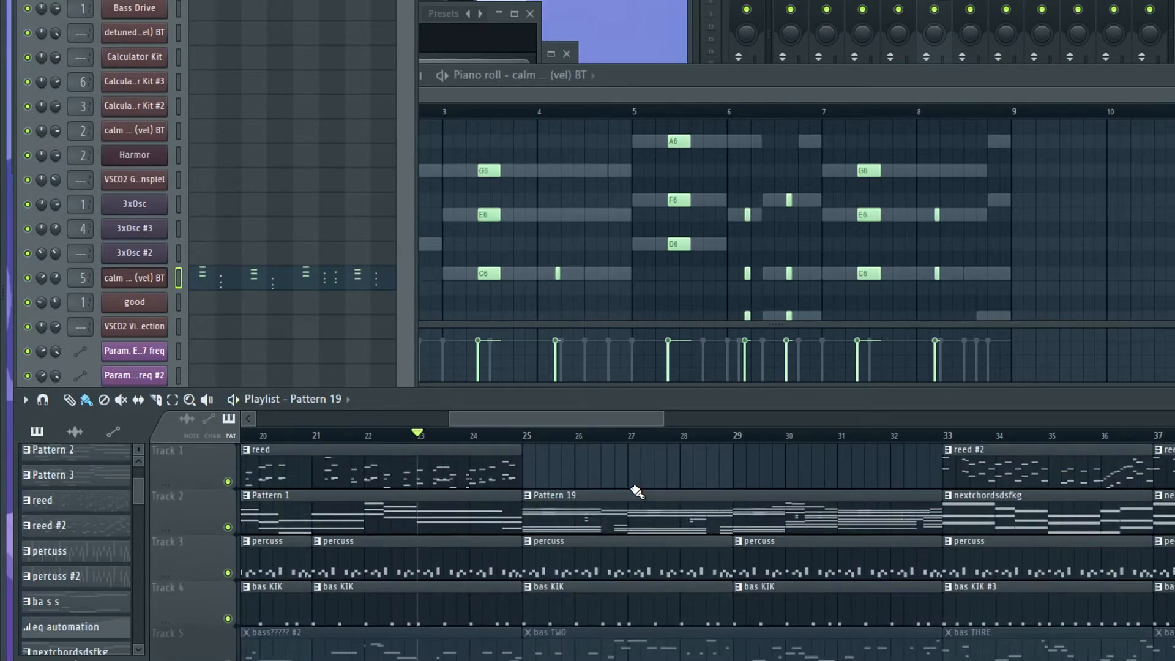
scroll(621, 486, down, 3)
scroll(618, 486, up, 3)
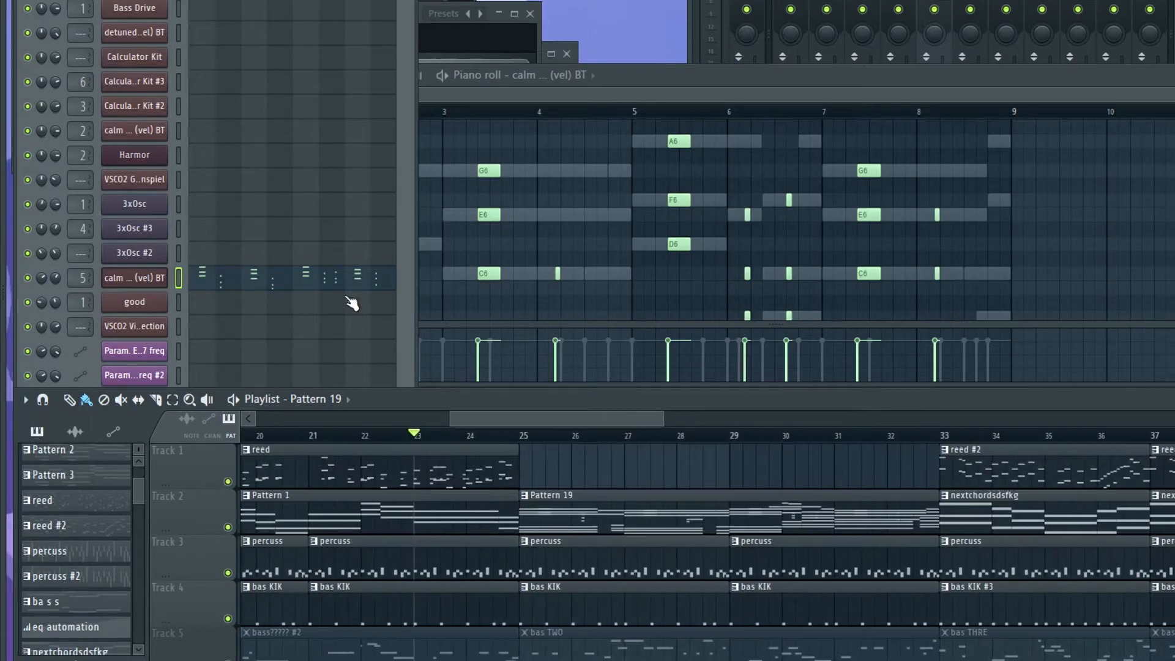
click(28, 279)
click(27, 522)
click(28, 498)
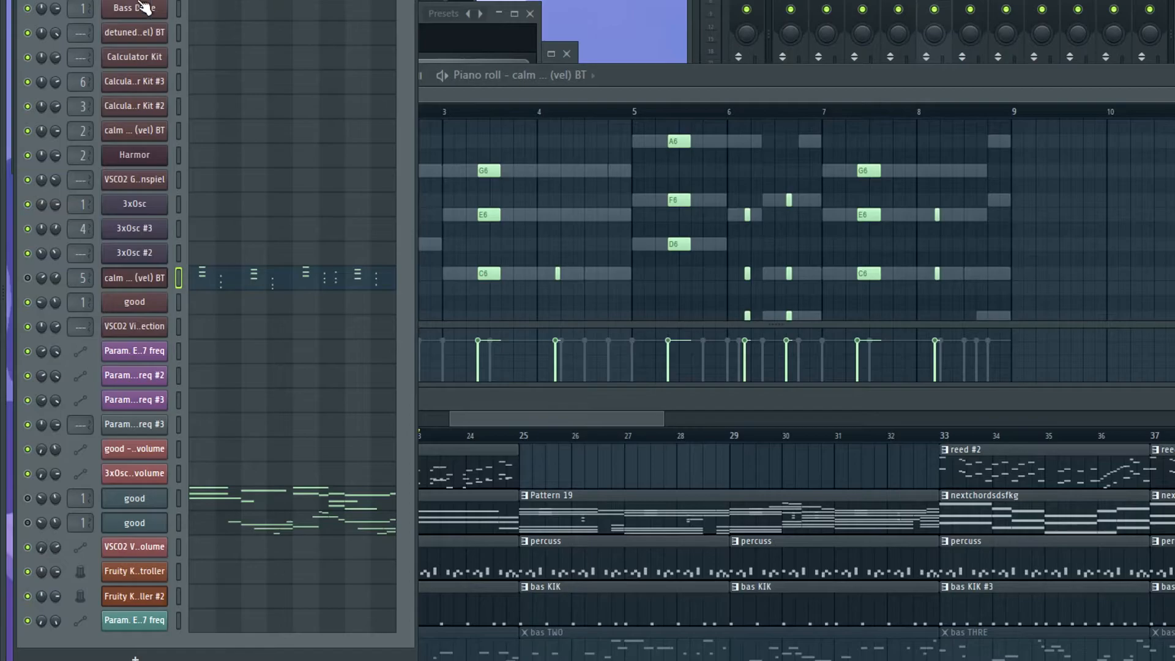
click(477, 436)
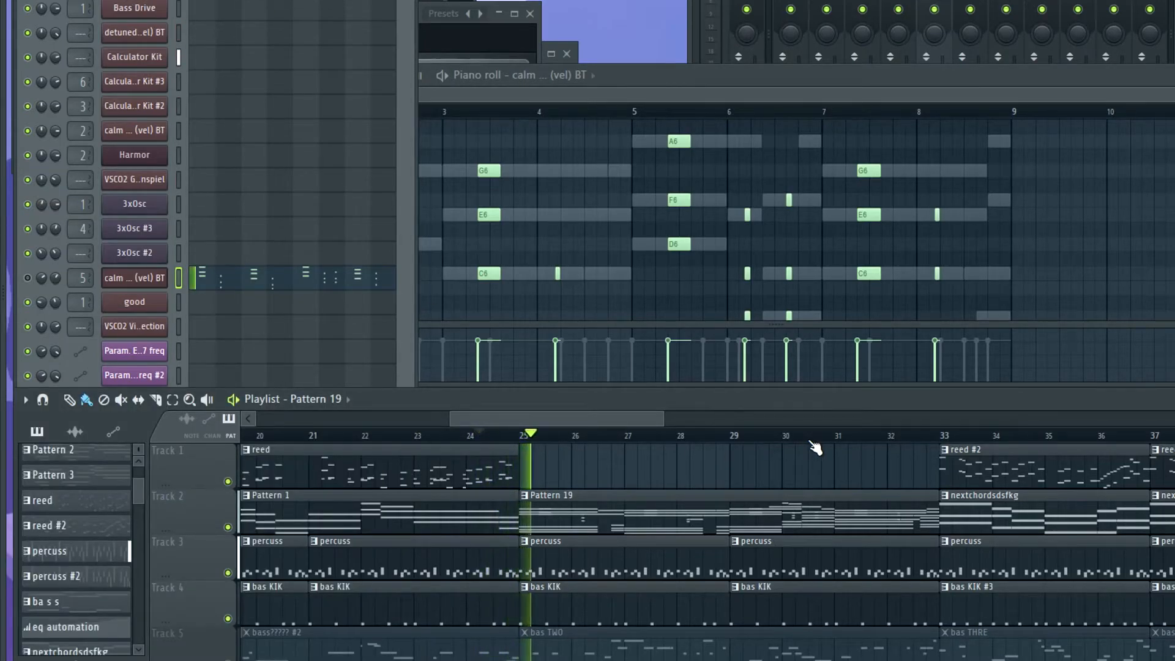
scroll(823, 465, down, 2)
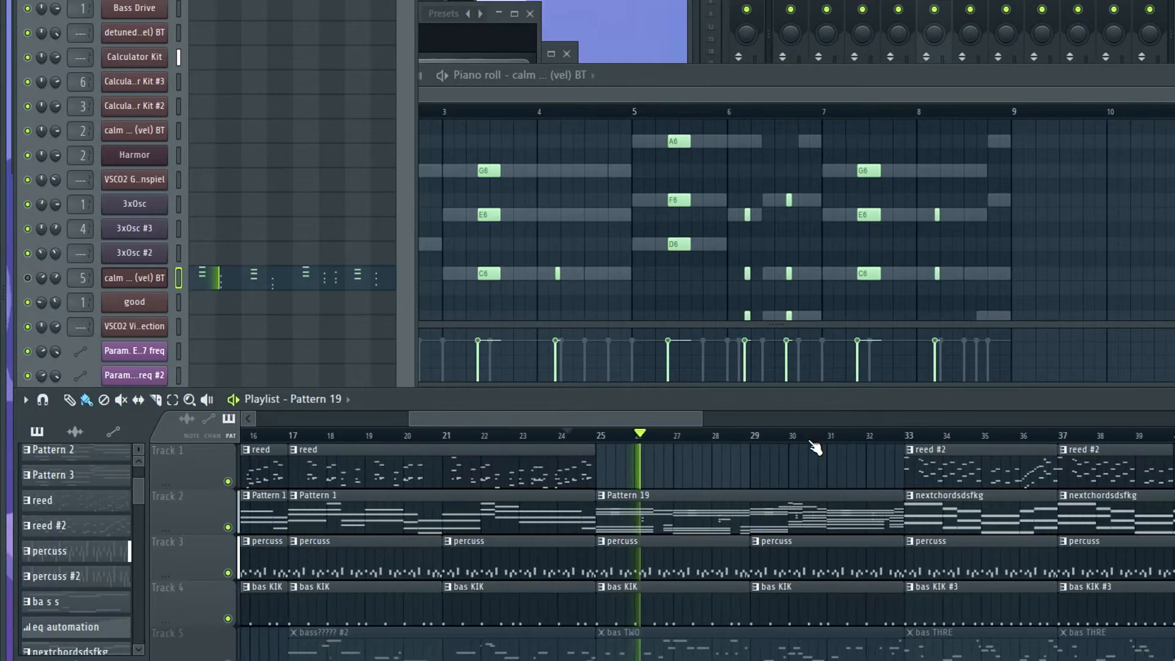
key(space)
scroll(739, 492, up, 2)
scroll(739, 492, down, 4)
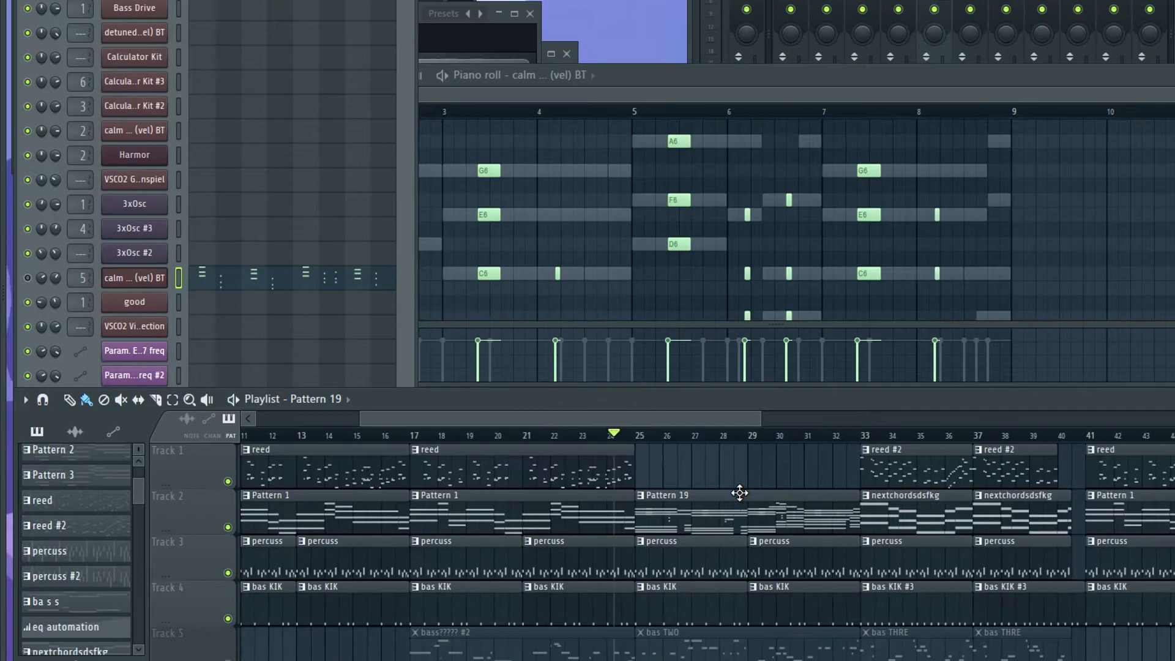
click(34, 282)
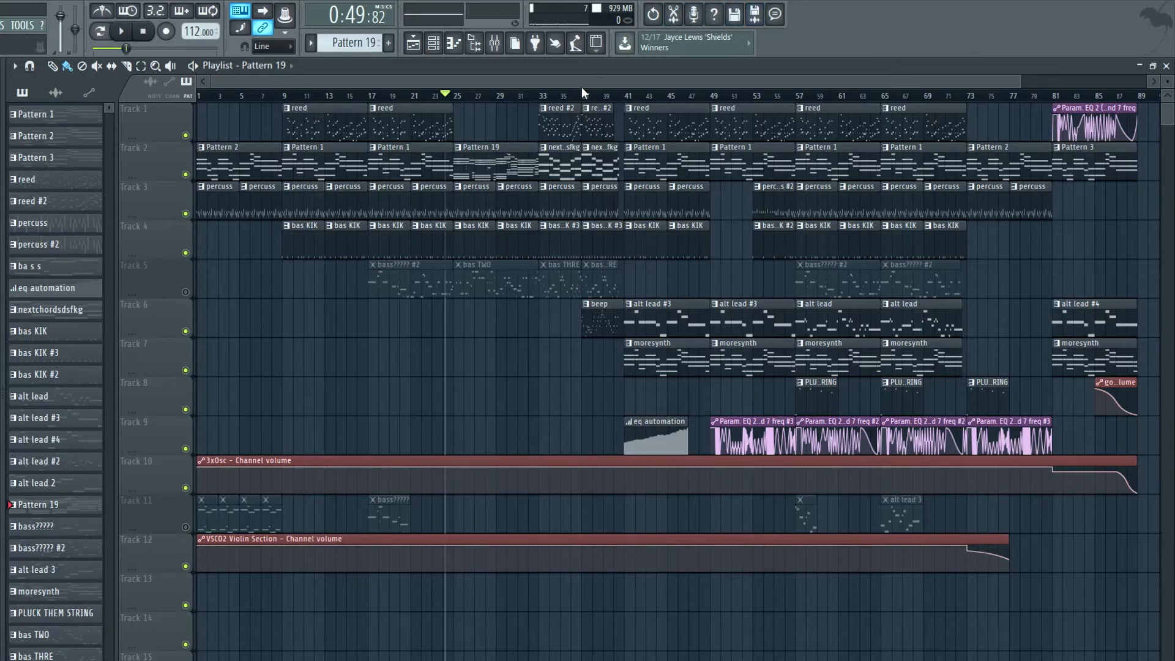
Unmute playlist Track 5, select its bass????? #2 clip, set the song position to bar 17, and restore the playlist's window size.
scroll(473, 329, up, 5)
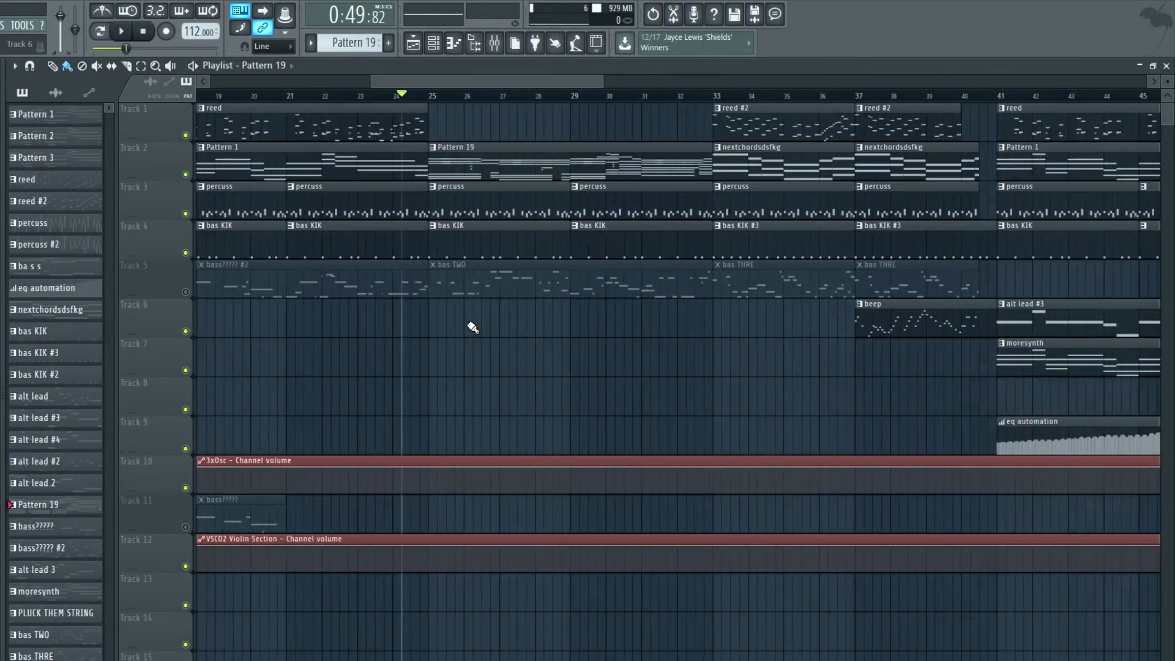
click(185, 292)
drag(425, 82, 386, 81)
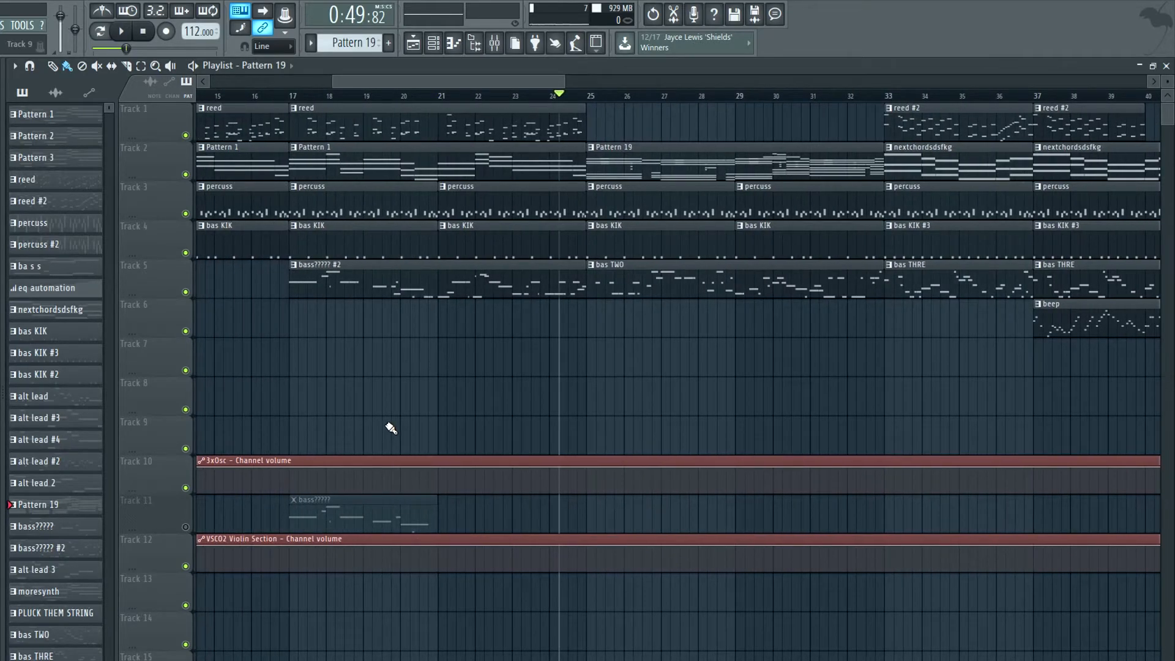
scroll(323, 389, up, 2)
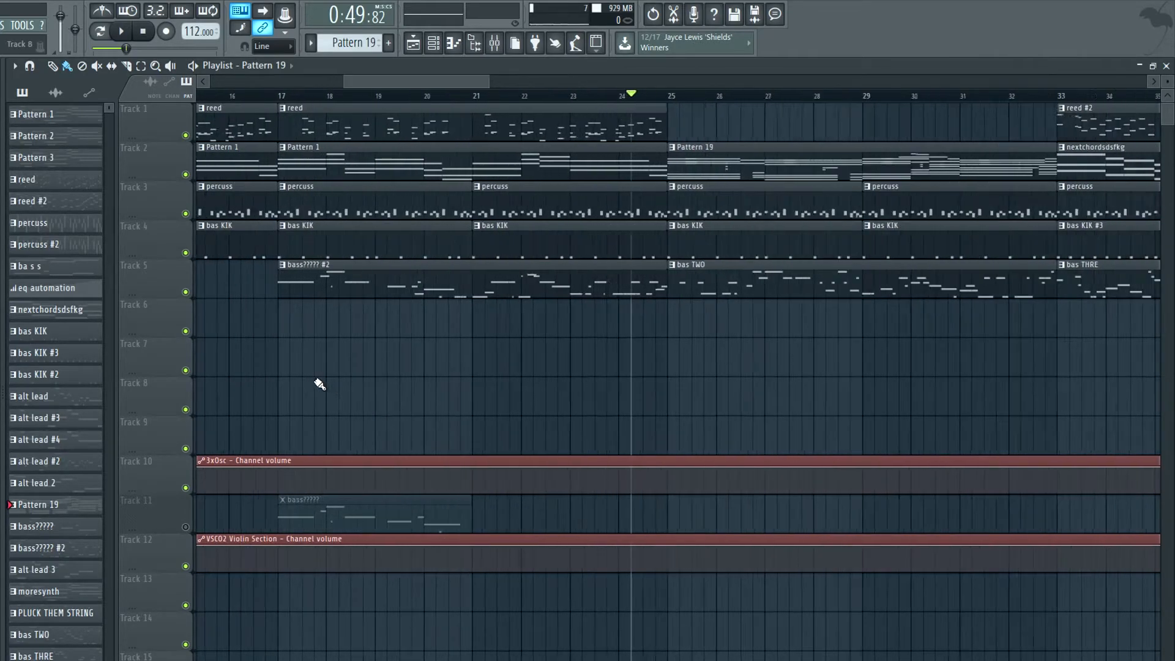
click(272, 289)
click(273, 96)
double_click(412, 66)
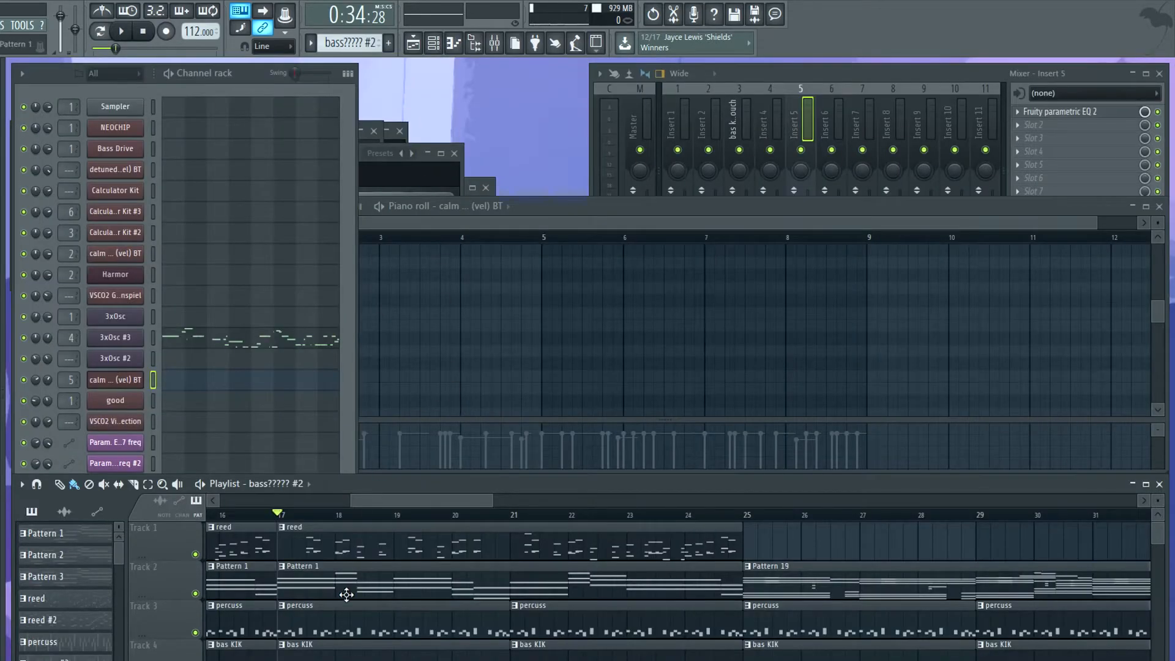
View the bass????? #2 notes of 3xOsc #3 in the piano roll and open its oscillator settings.
right_click(117, 338)
click(177, 335)
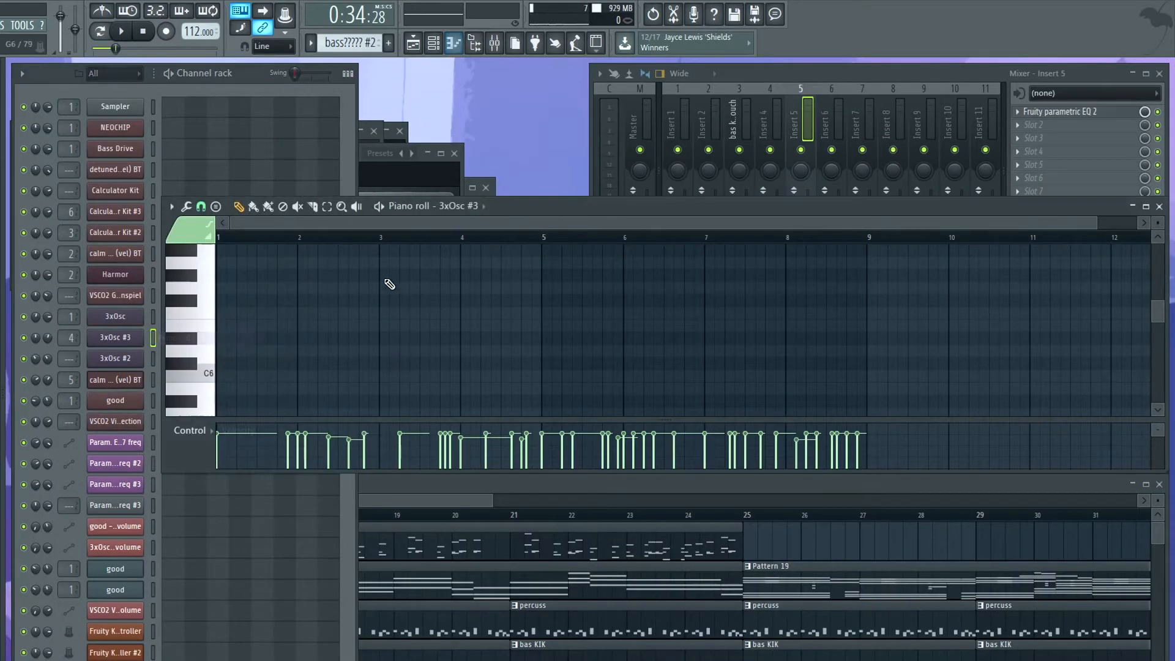
scroll(453, 304, down, 2)
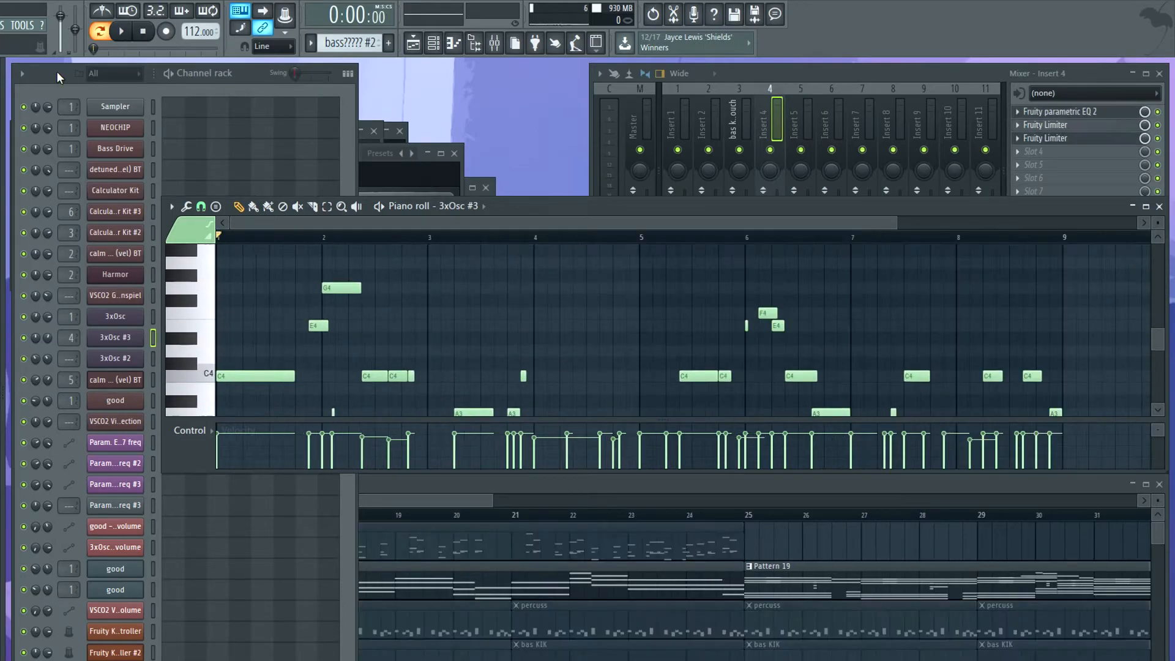
click(56, 71)
click(117, 337)
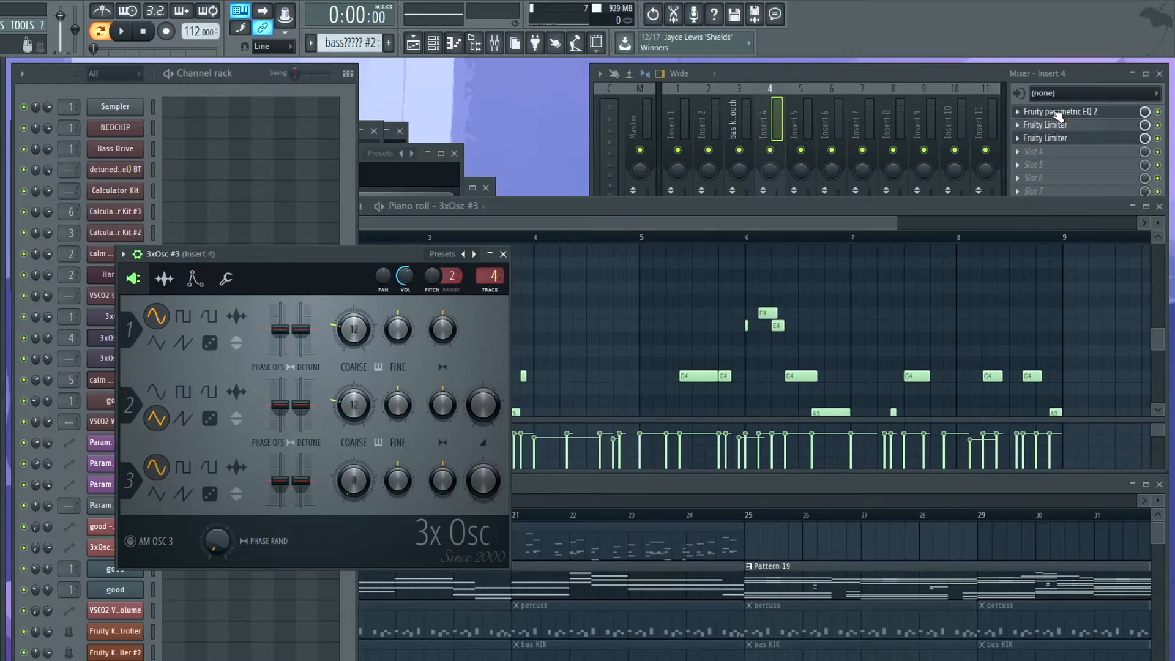
Open Insert 4's Fruity Limiter and Fruity parametric EQ 2, and compare the bass pattern with the EQ active and bypassed.
click(1040, 125)
click(1041, 111)
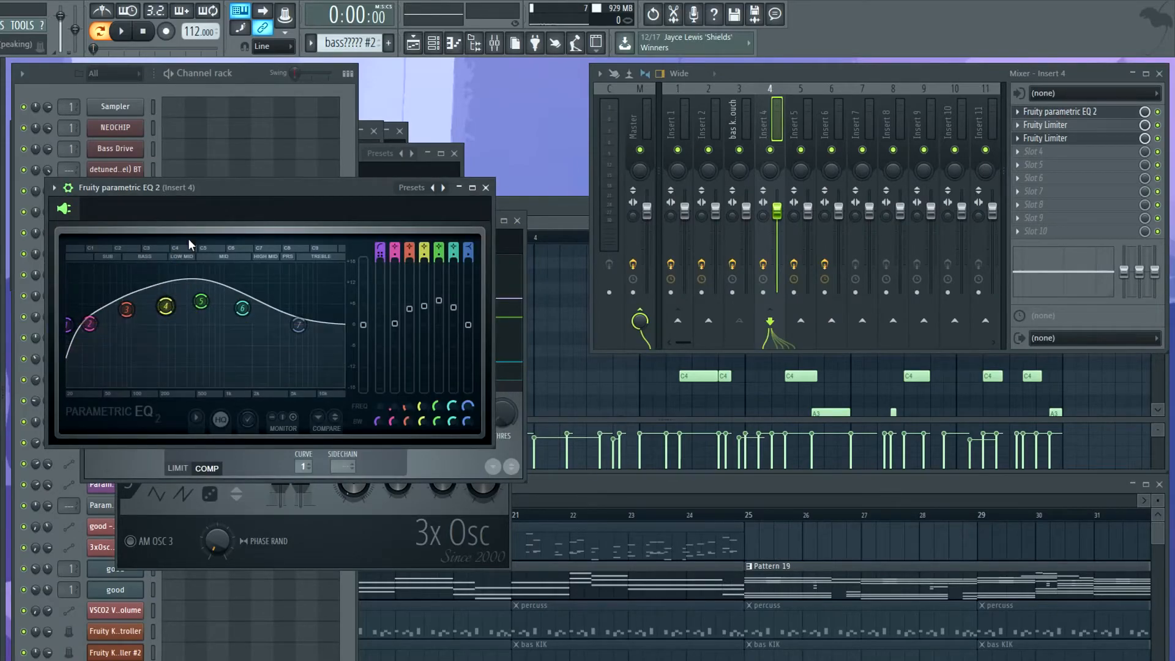
key(space)
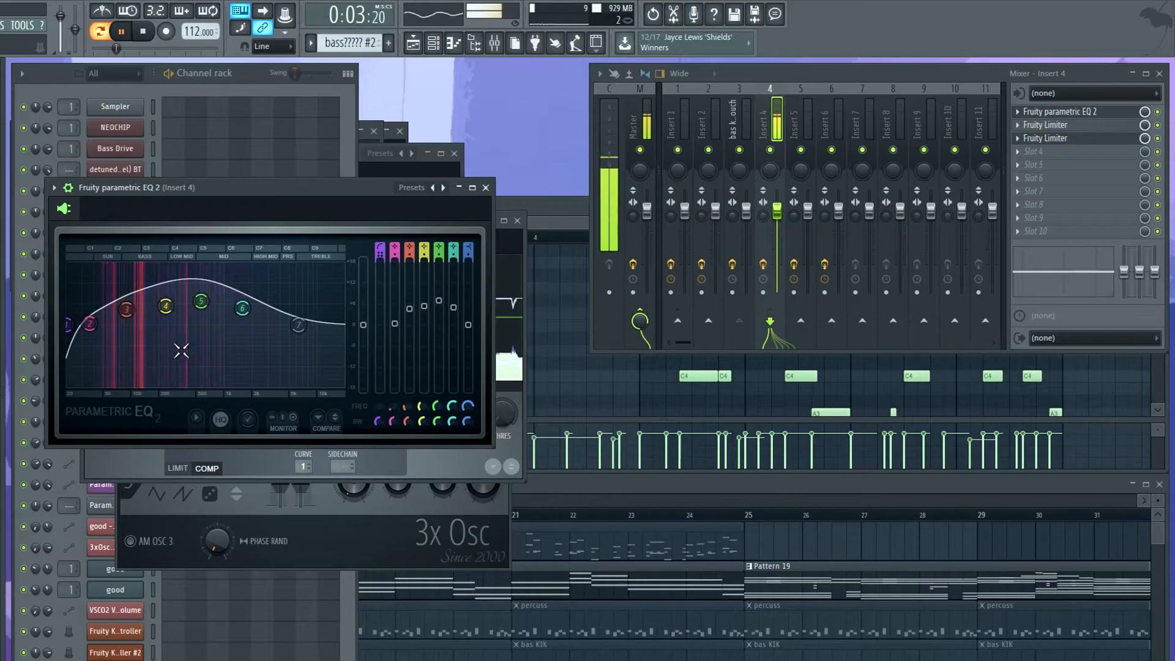
key(space)
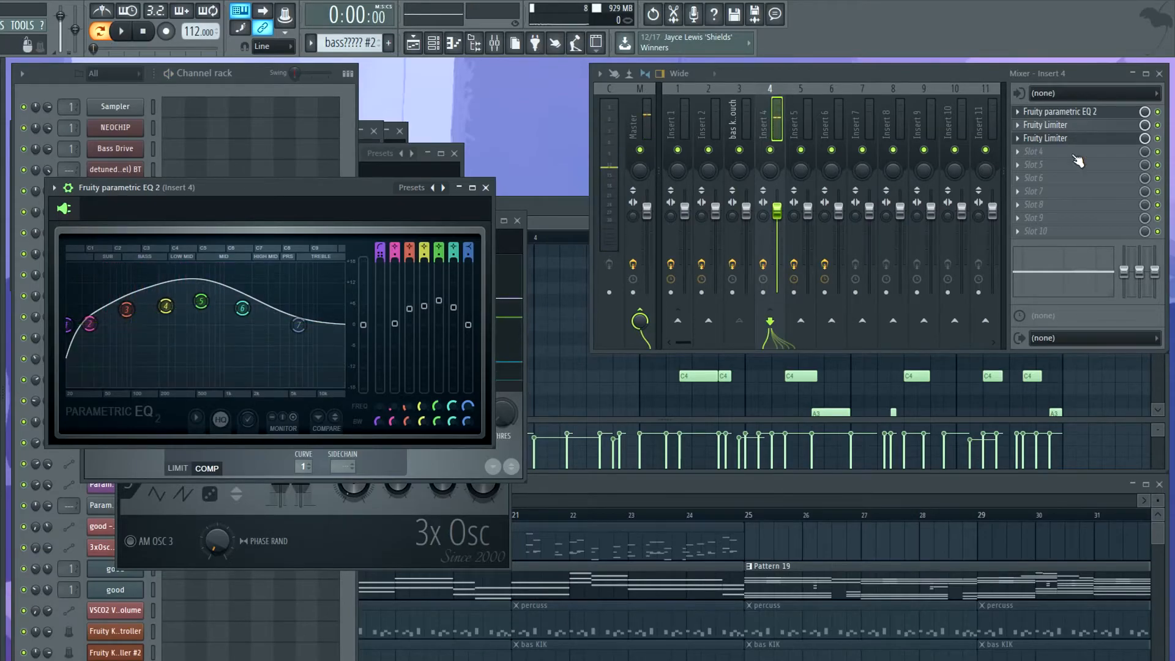
key(space)
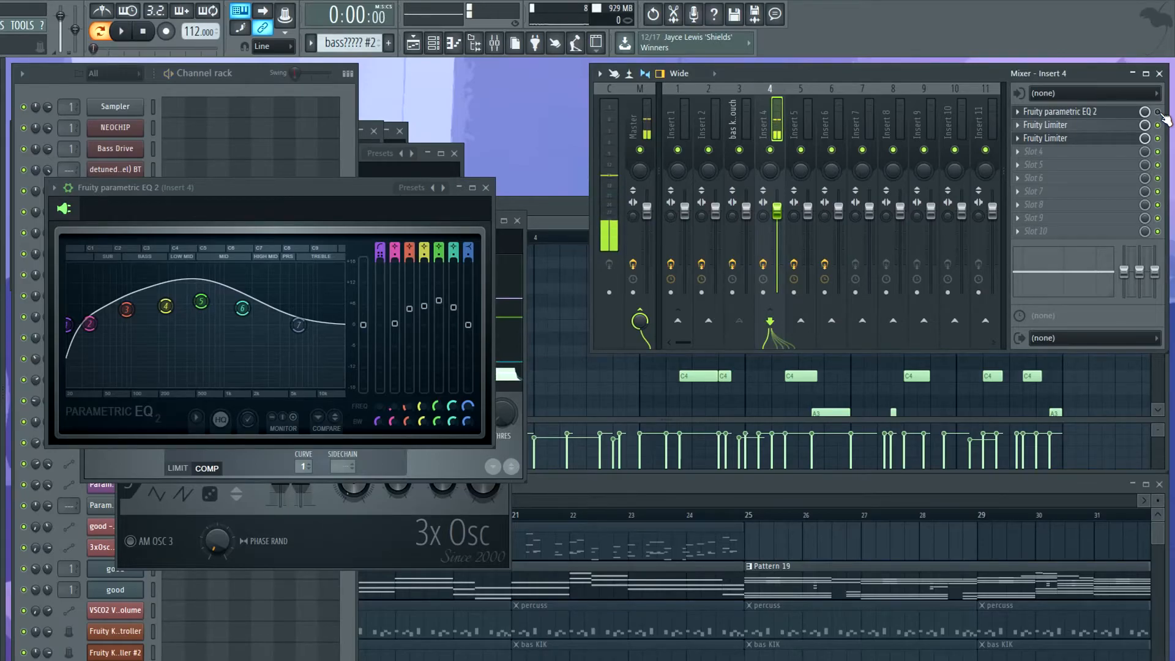
key(space)
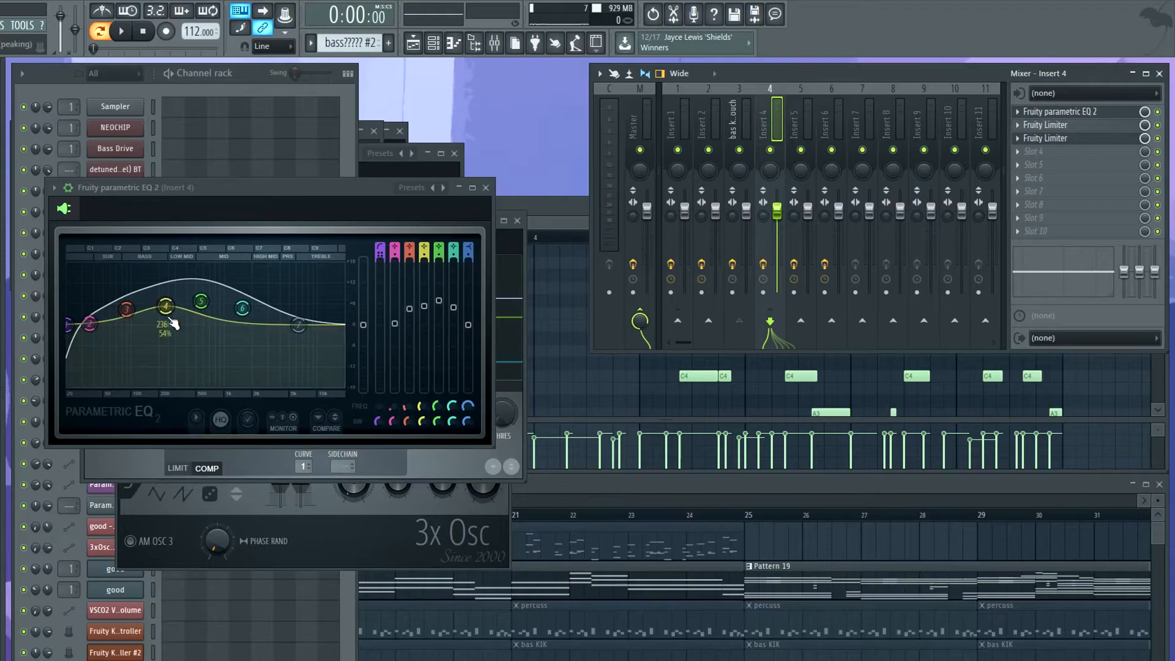
Re-enable the muted playlist tracks, including Track 1, and set the song position to bar 17.
click(597, 490)
click(195, 660)
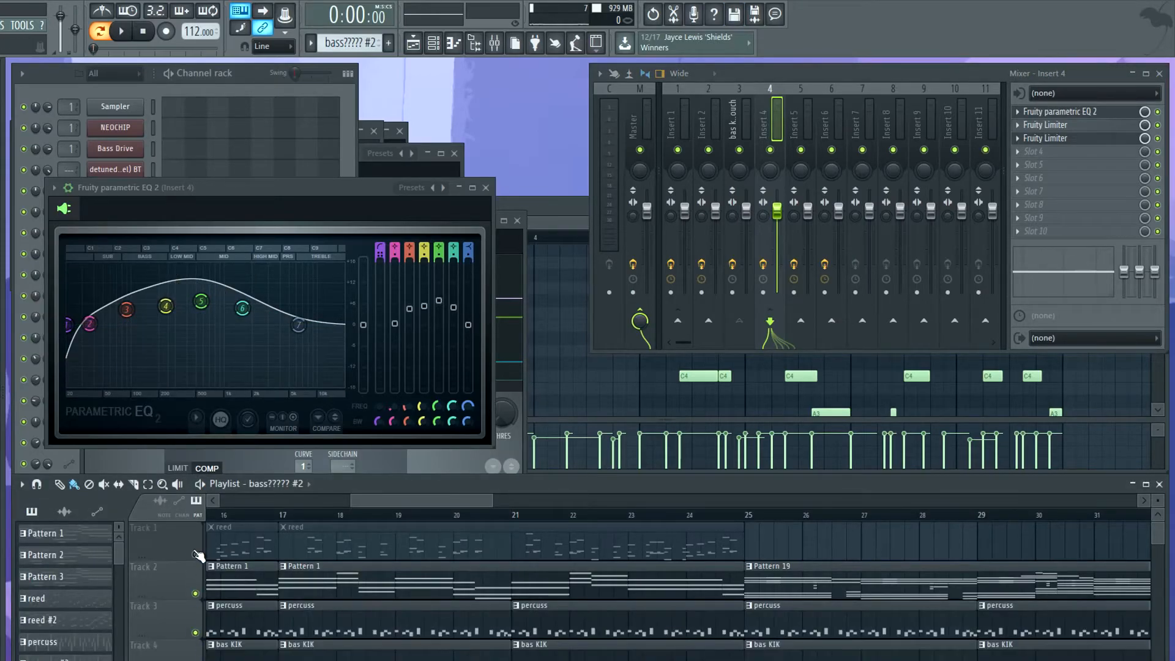
click(196, 554)
click(282, 516)
scroll(361, 556, down, 1)
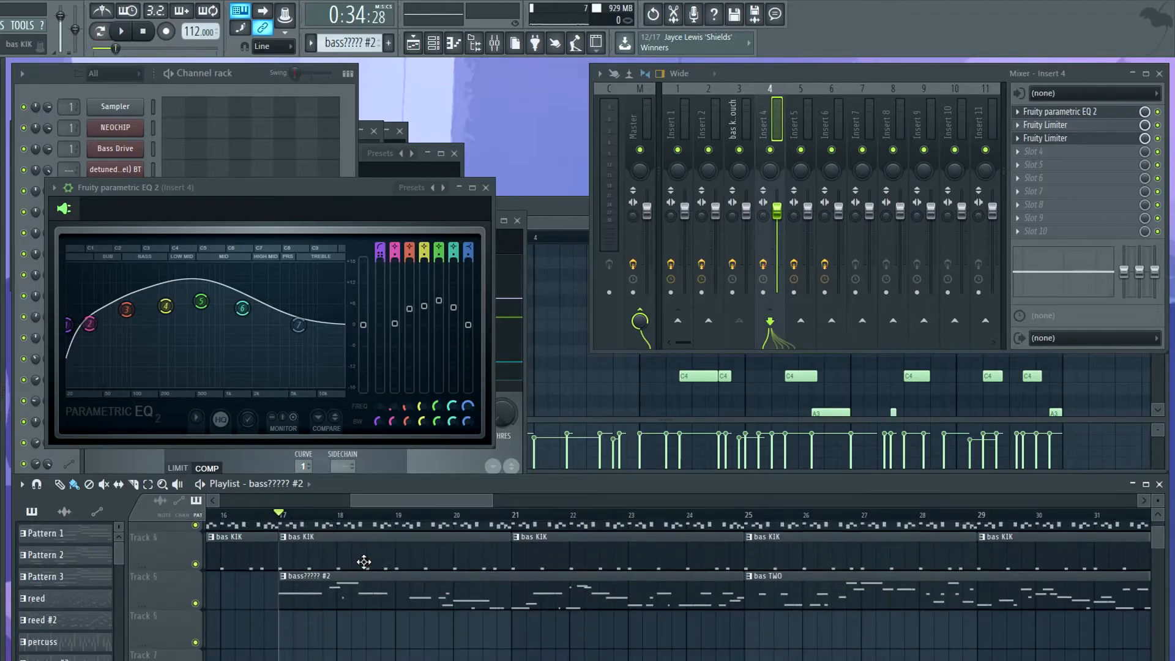
Lower bands 4, 5 and 6 of Insert 4's EQ, raise band 3 slightly, and play the song from bar 17.
drag(201, 301, 165, 318)
drag(242, 307, 242, 318)
drag(126, 310, 126, 304)
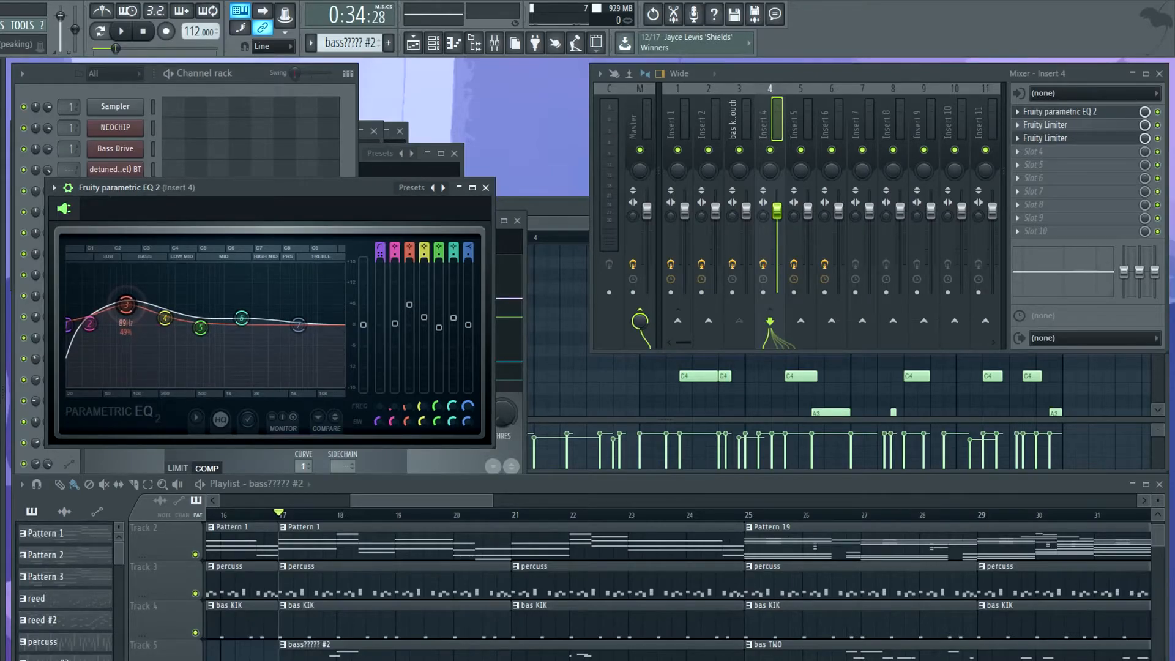
key(space)
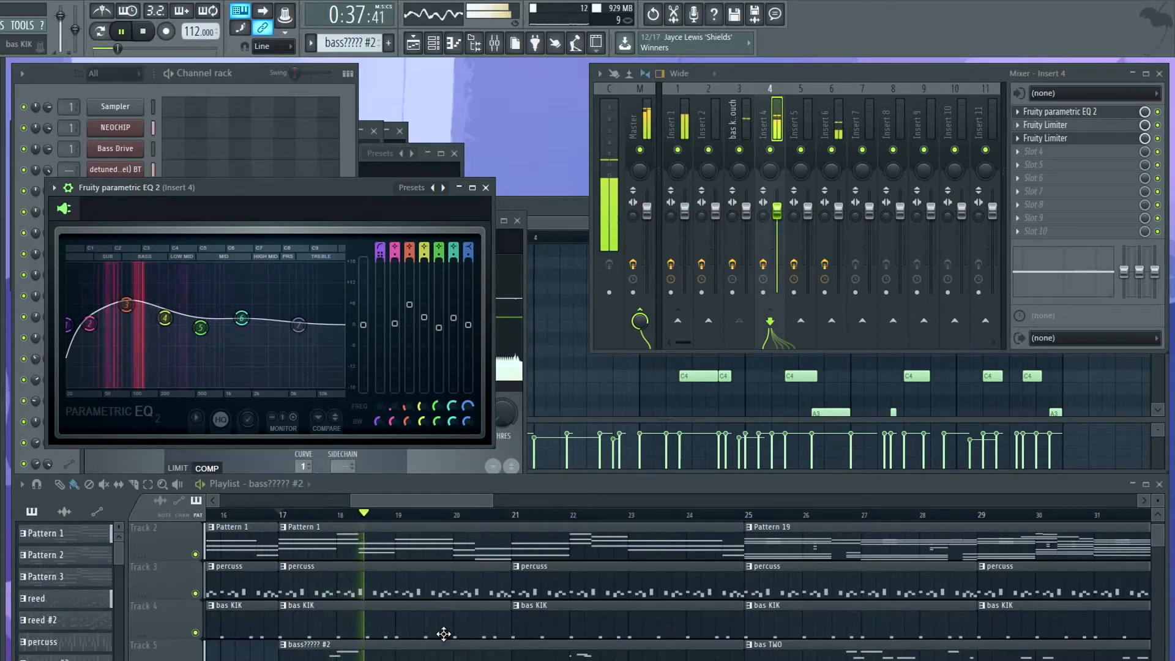
key(space)
Raise EQ band 5 at about 743 Hz along with bands 4 and 6, and play from bar 17 again.
drag(200, 328, 212, 296)
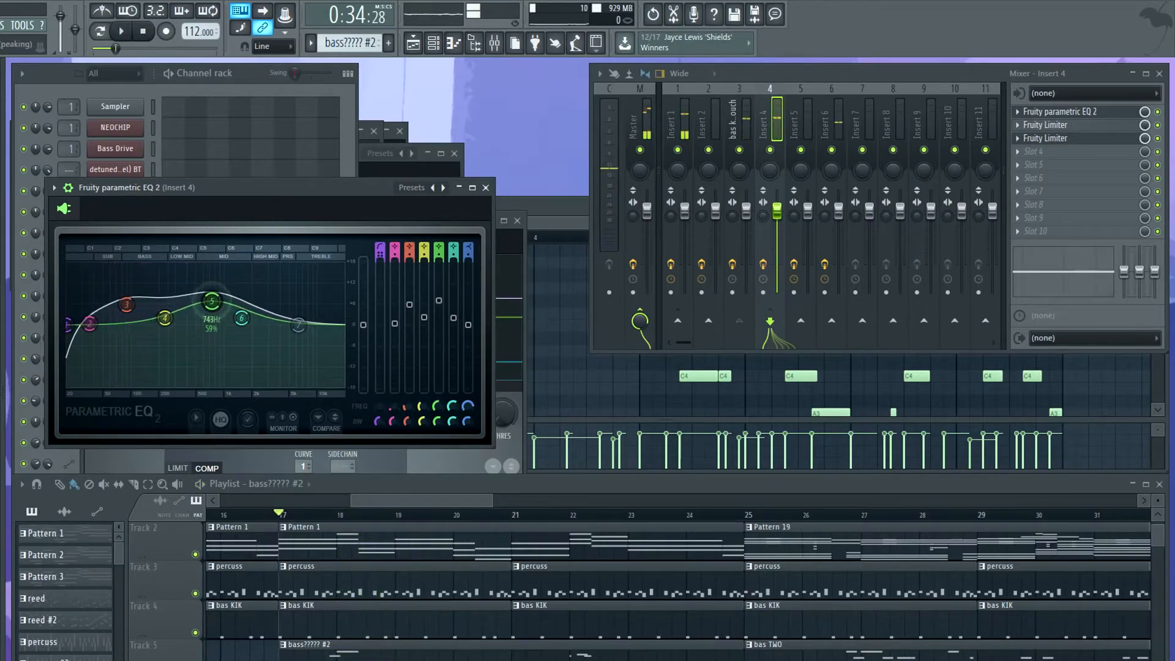
drag(161, 328, 164, 314)
drag(241, 318, 242, 311)
key(space)
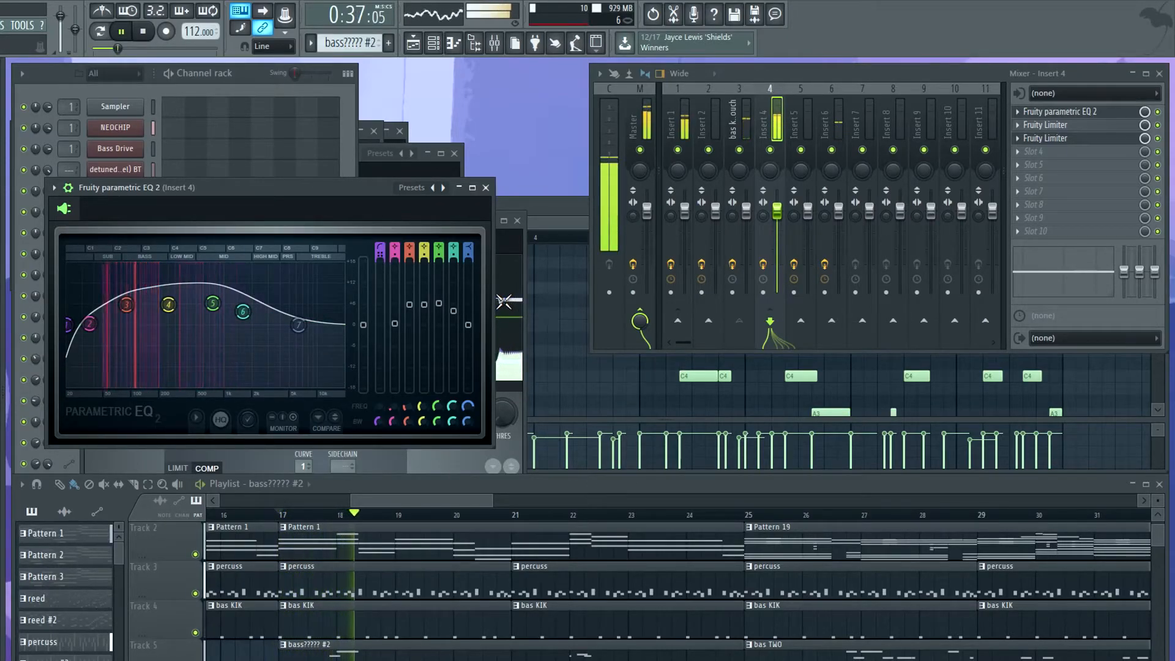
key(space)
View 3xOsc #3's miscellaneous settings, including Porta and Mono, and examine the short slide note at bar 6 in its piano roll.
key(F6)
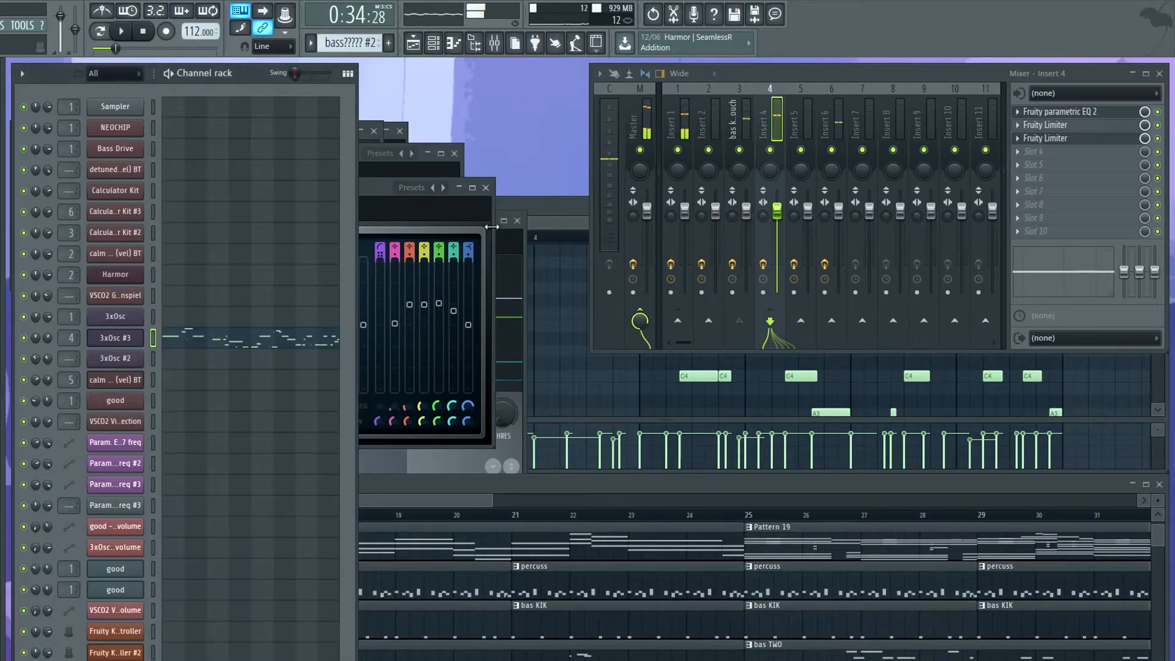
click(141, 340)
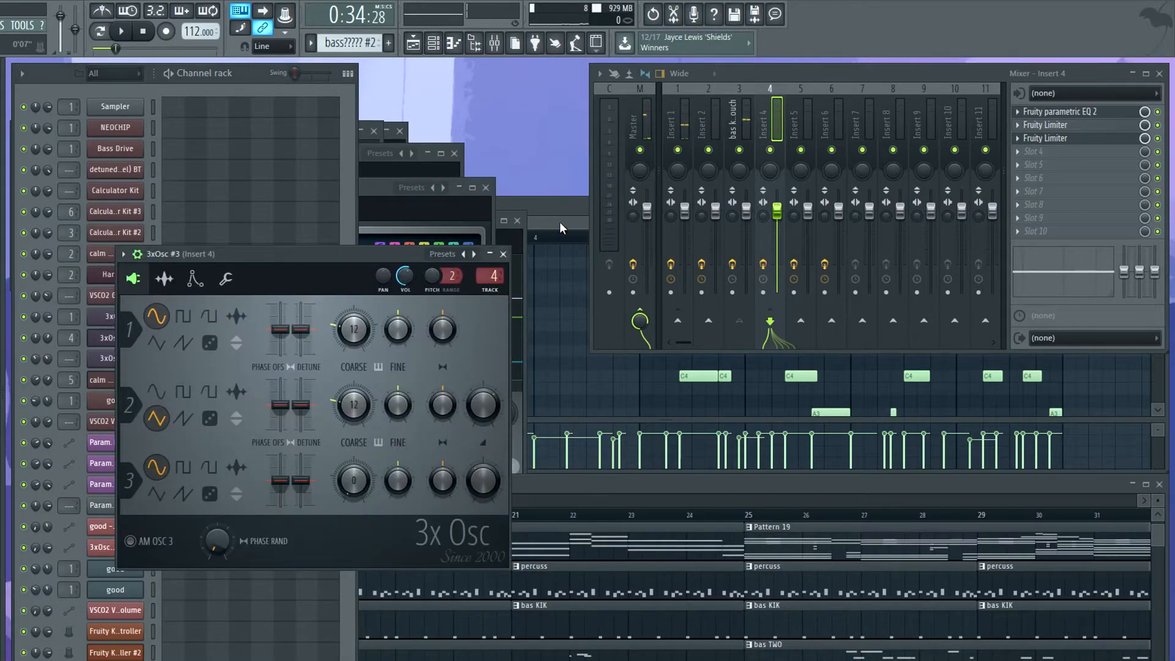
click(561, 227)
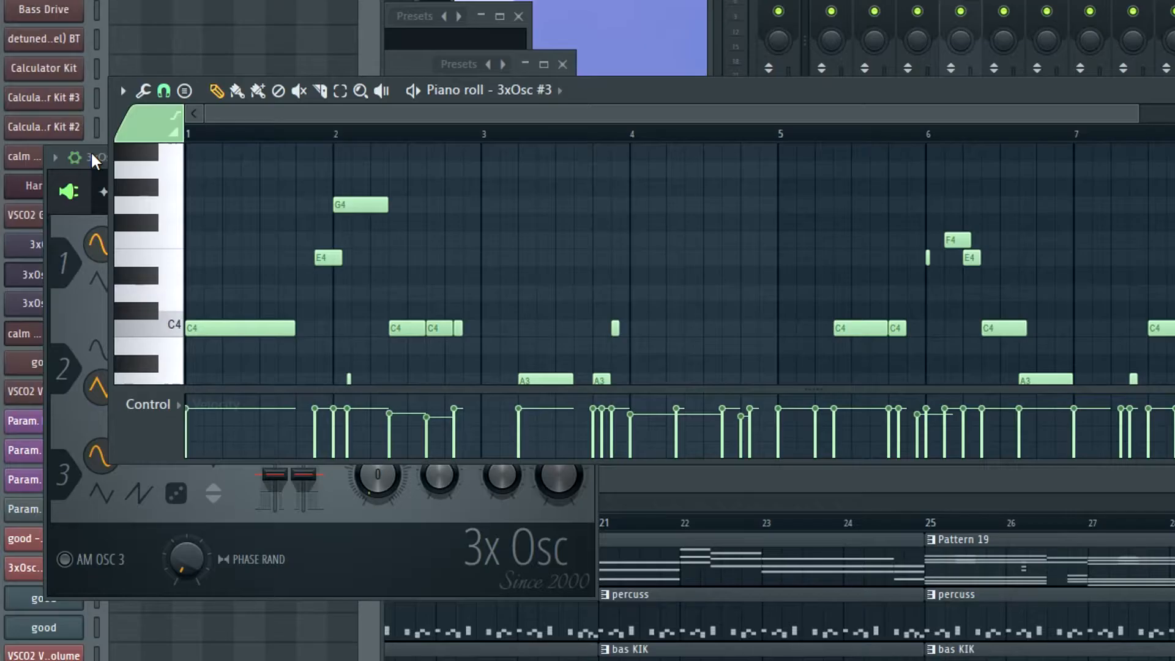
click(149, 253)
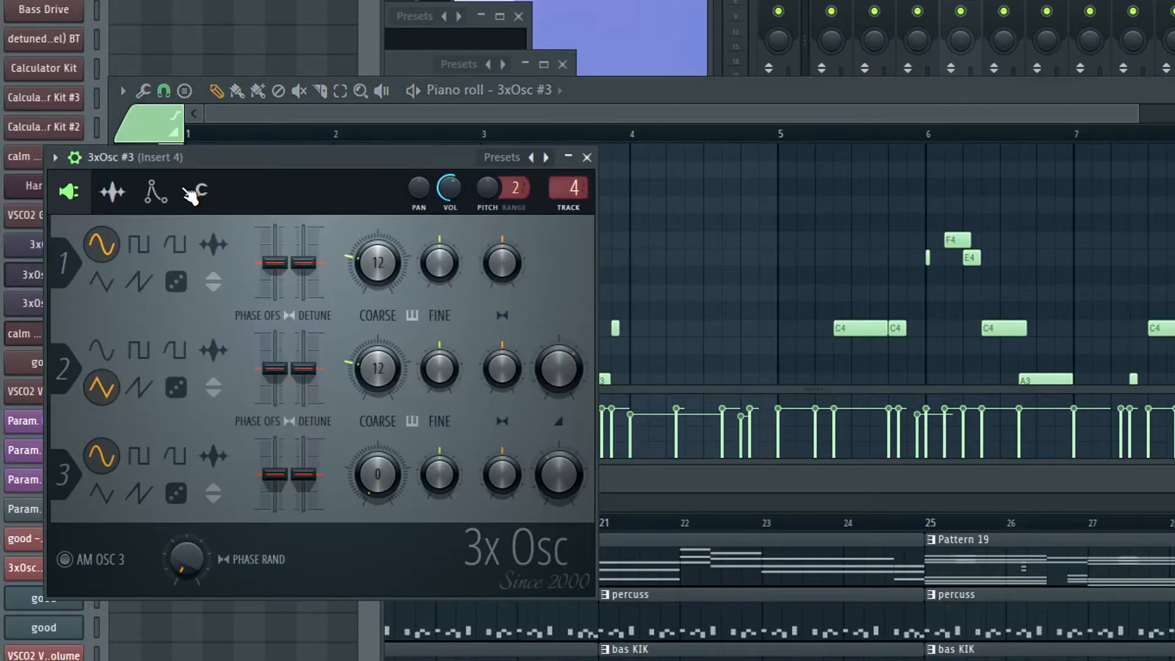
click(224, 278)
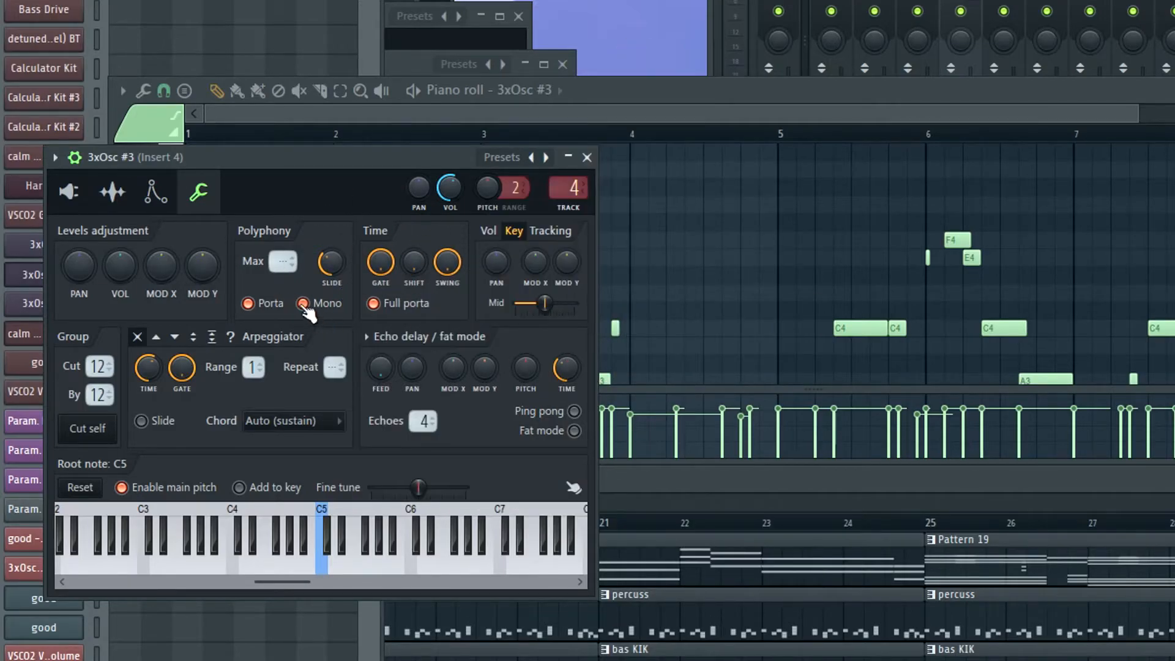
click(551, 110)
scroll(1086, 228, up, 5)
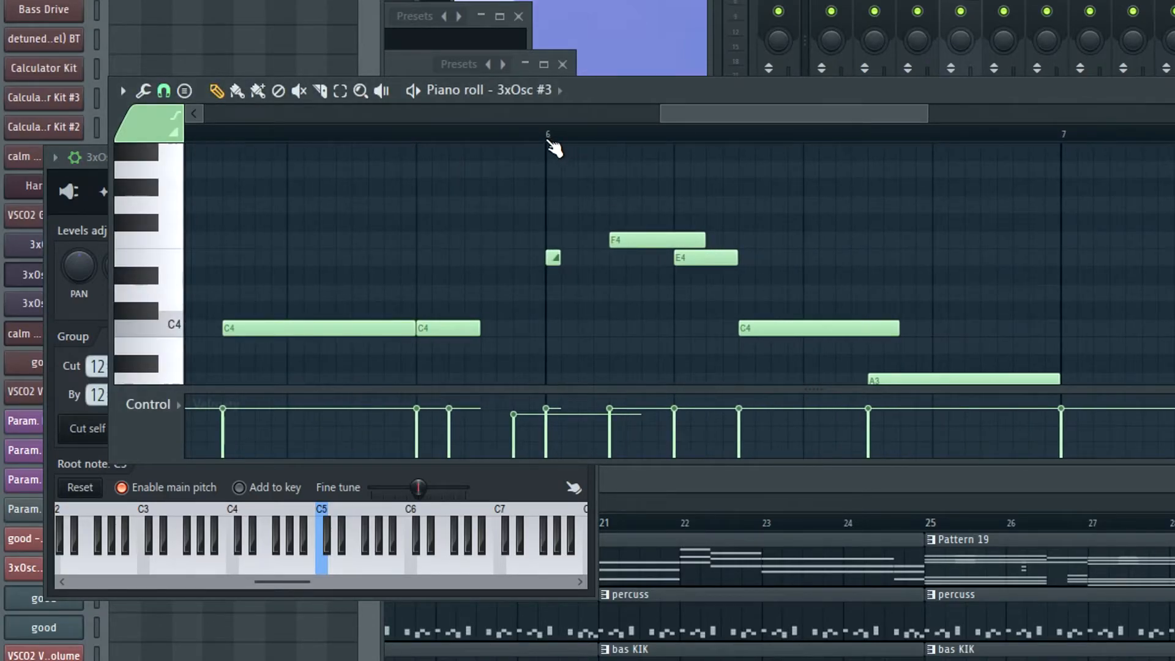
Play 3xOsc #3's piano roll from the F4 note after bar 6 and examine its lower notes around bars 4 to 7.
click(616, 147)
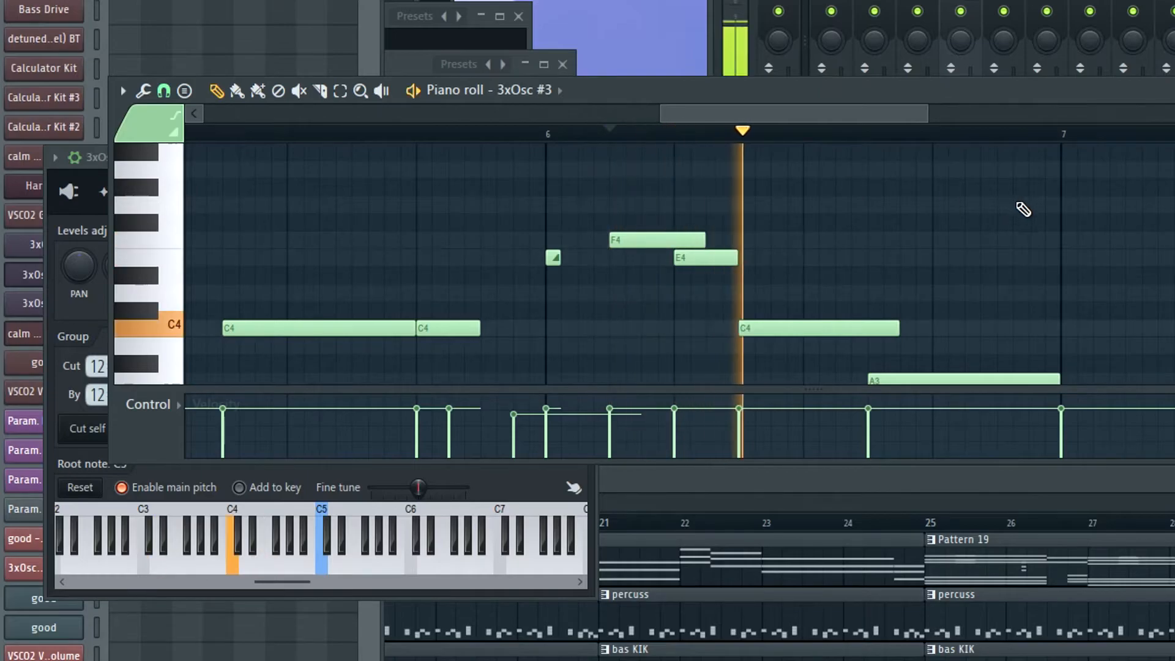
scroll(1022, 313, down, 2)
scroll(1128, 280, down, 4)
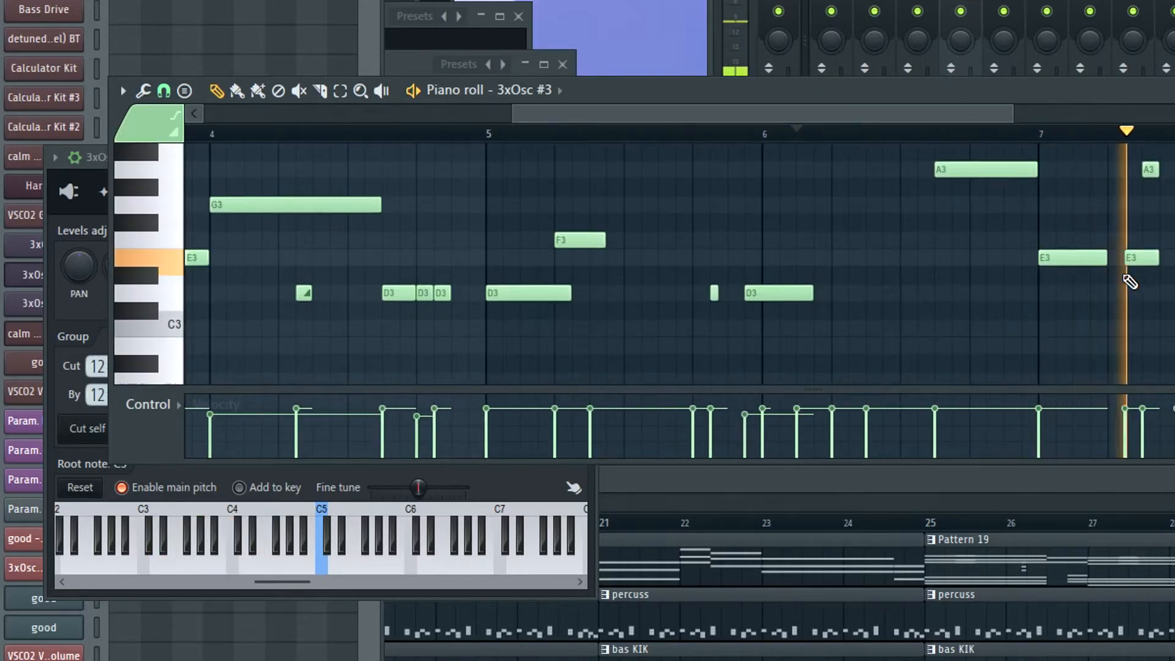
scroll(1144, 273, down, 2)
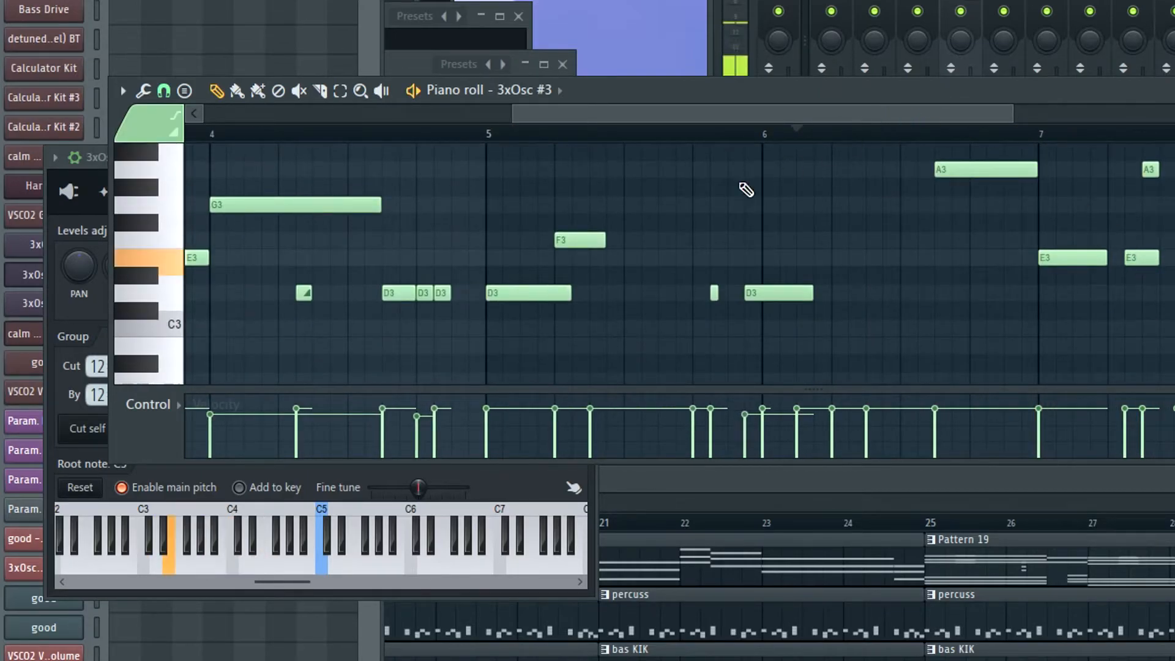
Raise the sustain of 3xOsc #3's volume envelope to maximum and play from the A3 note before bar 7.
click(100, 165)
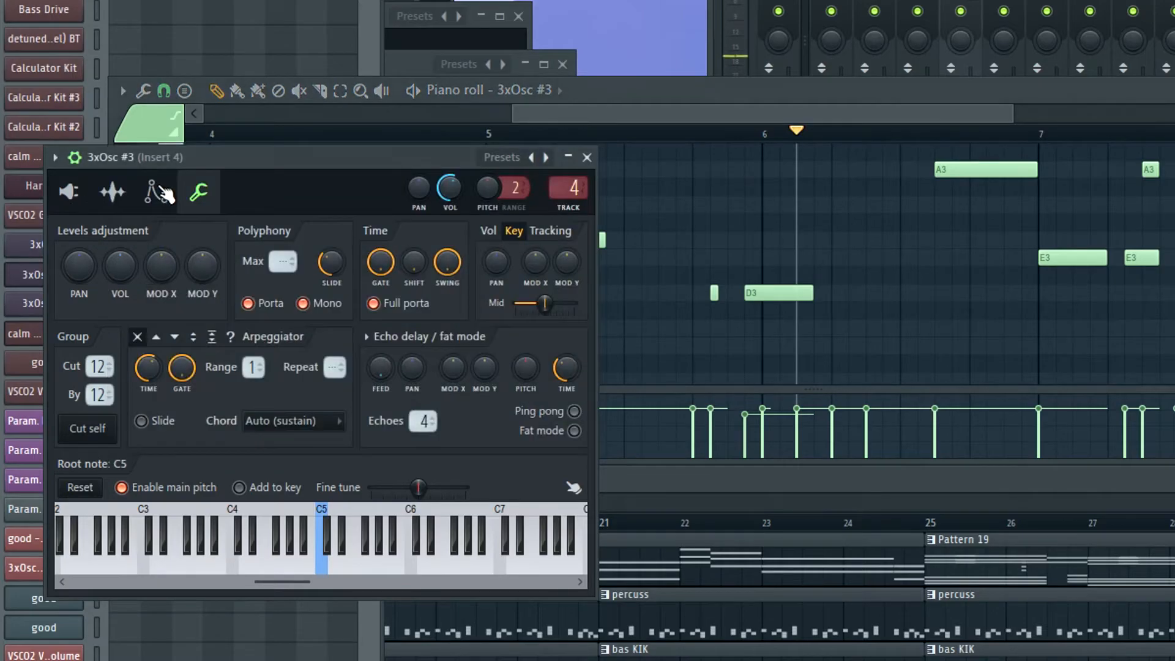
click(155, 191)
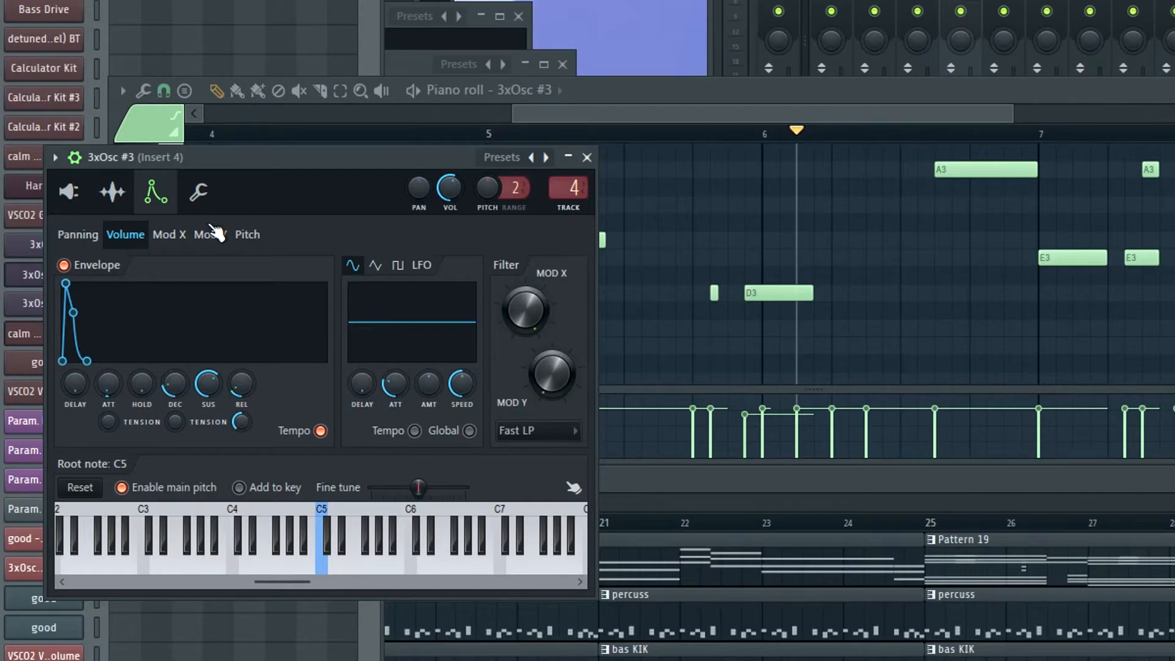
drag(209, 380, 209, 337)
click(938, 131)
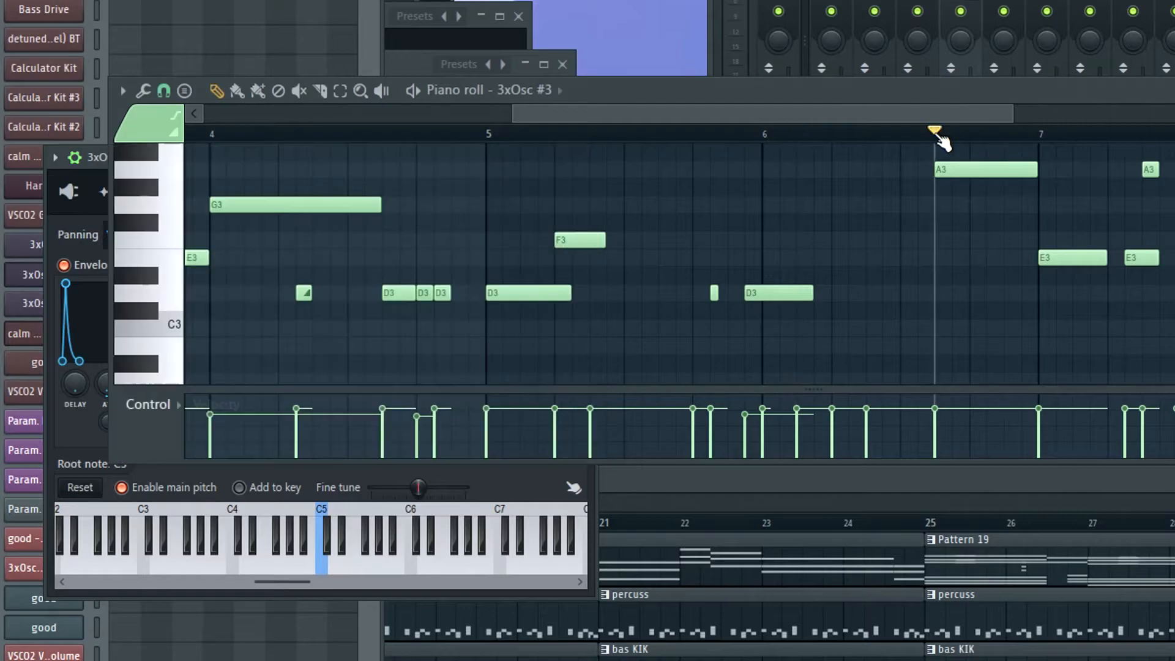
key(space)
click(936, 132)
key(space)
Bring the volume envelope's sustain back below maximum and replay the notes several times to compare the sound.
click(97, 156)
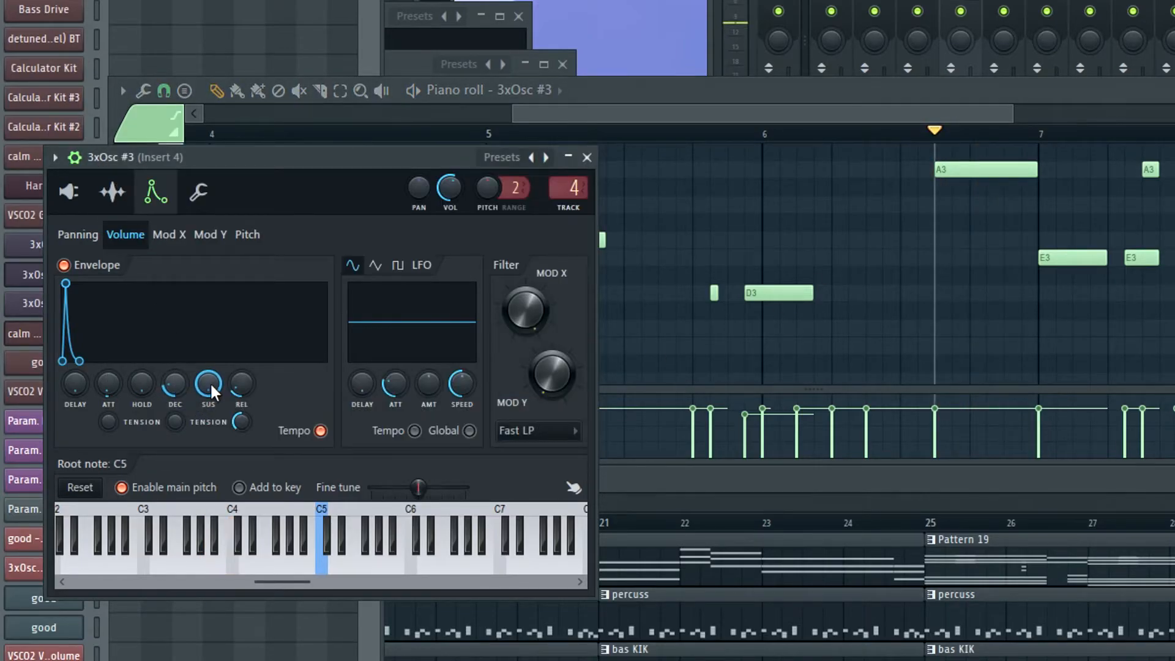
drag(211, 386, 211, 362)
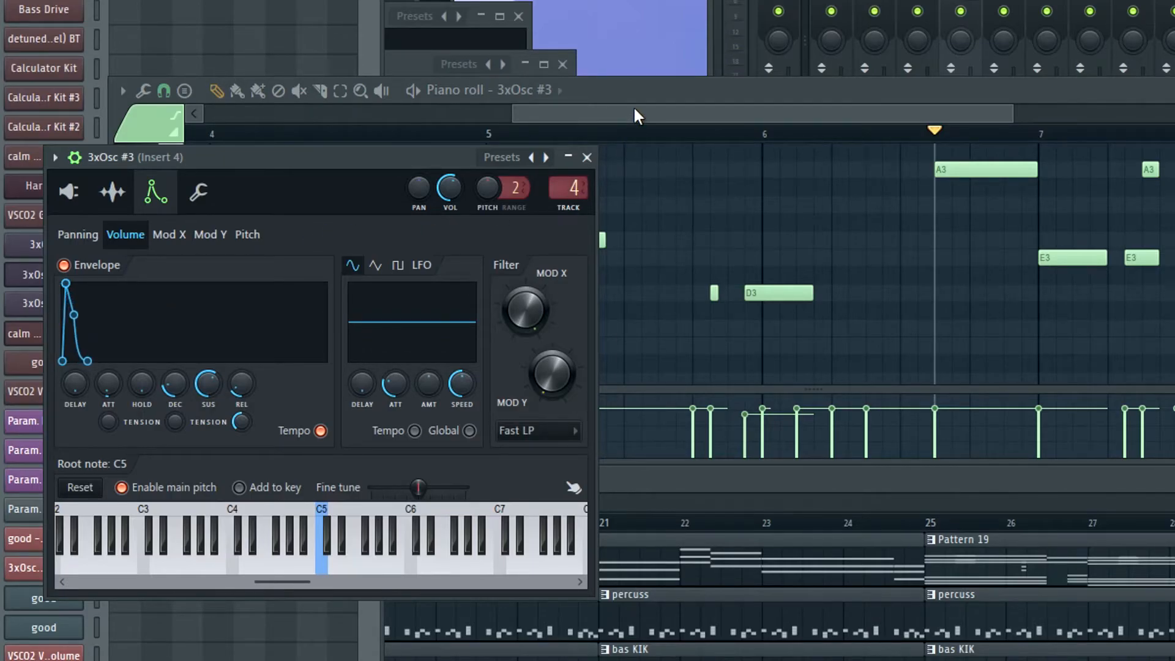
key(space)
key(space)
key(space)
key(space)
key(space)
key(space)
mouse_move(214, 372)
mouse_down()
mouse_move(214, 401)
mouse_move(217, 358)
mouse_up()
key(space)
key(space)
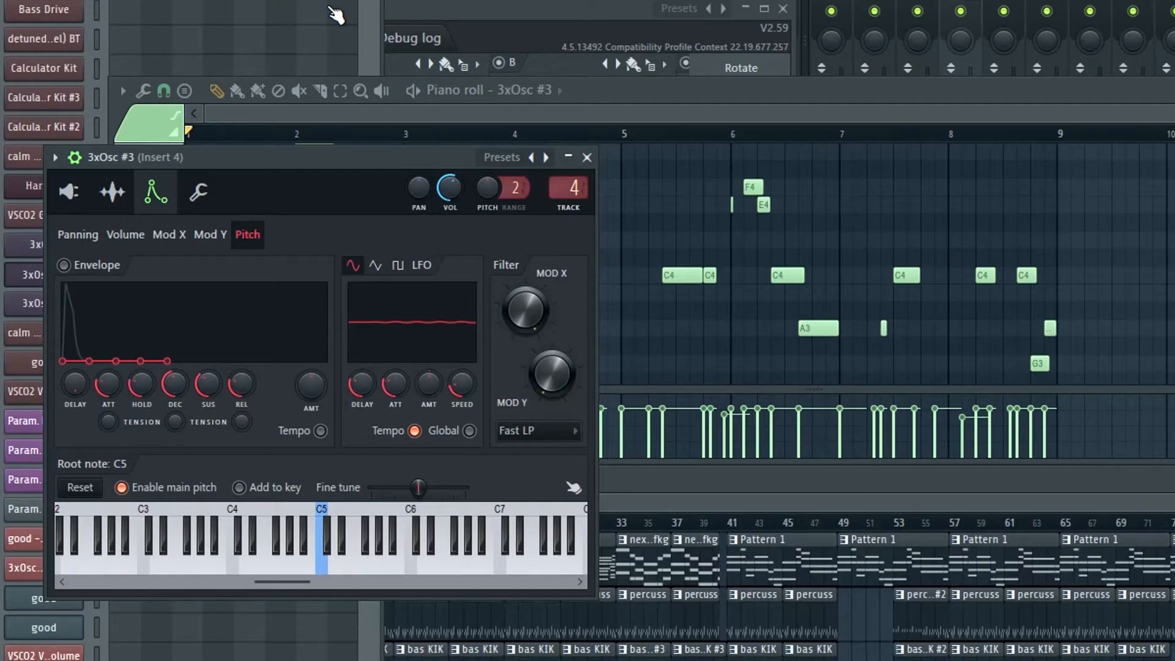
Raise the amount of 3xOsc #3's pitch LFO and preview the vibrato with test notes.
key(z)
drag(428, 384, 428, 364)
key(z)
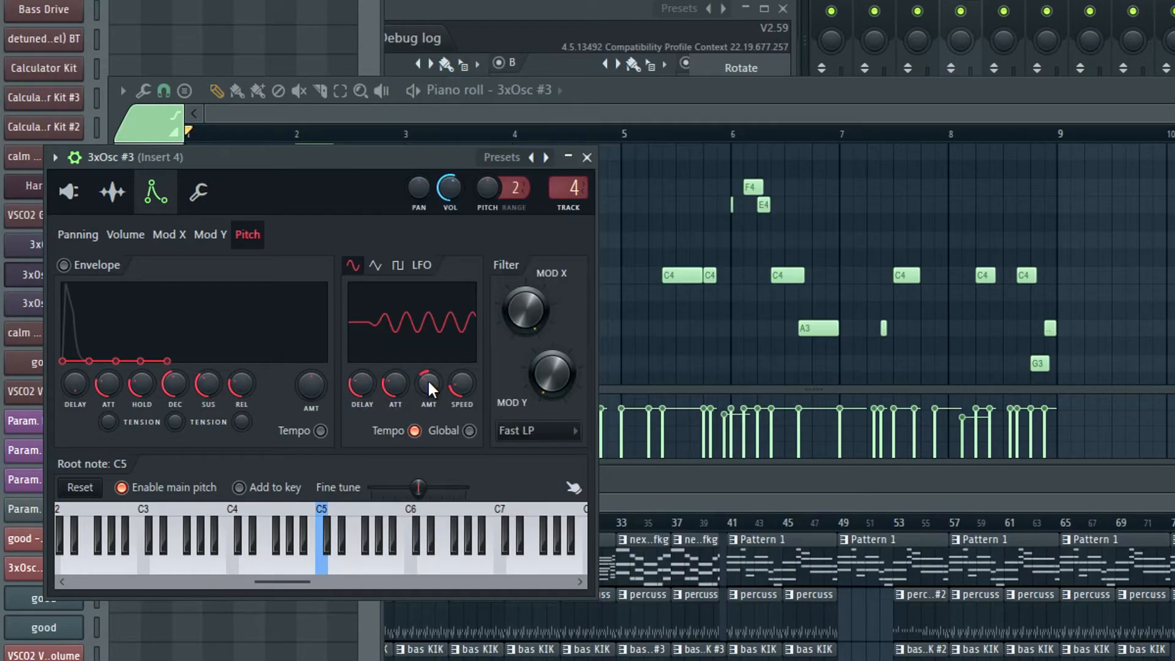
drag(428, 384, 428, 375)
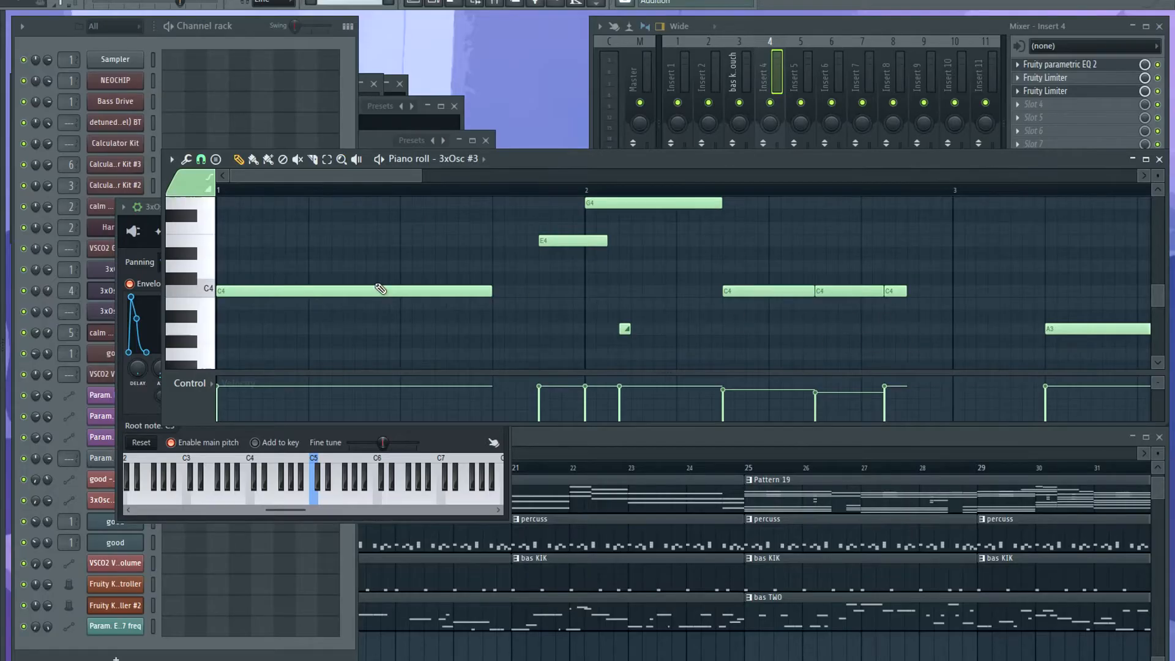
Enlarge the 3xOsc #3 piano roll and play the bass line from bar 1, following its notes through the later bars.
key(Return)
scroll(375, 288, up, 3)
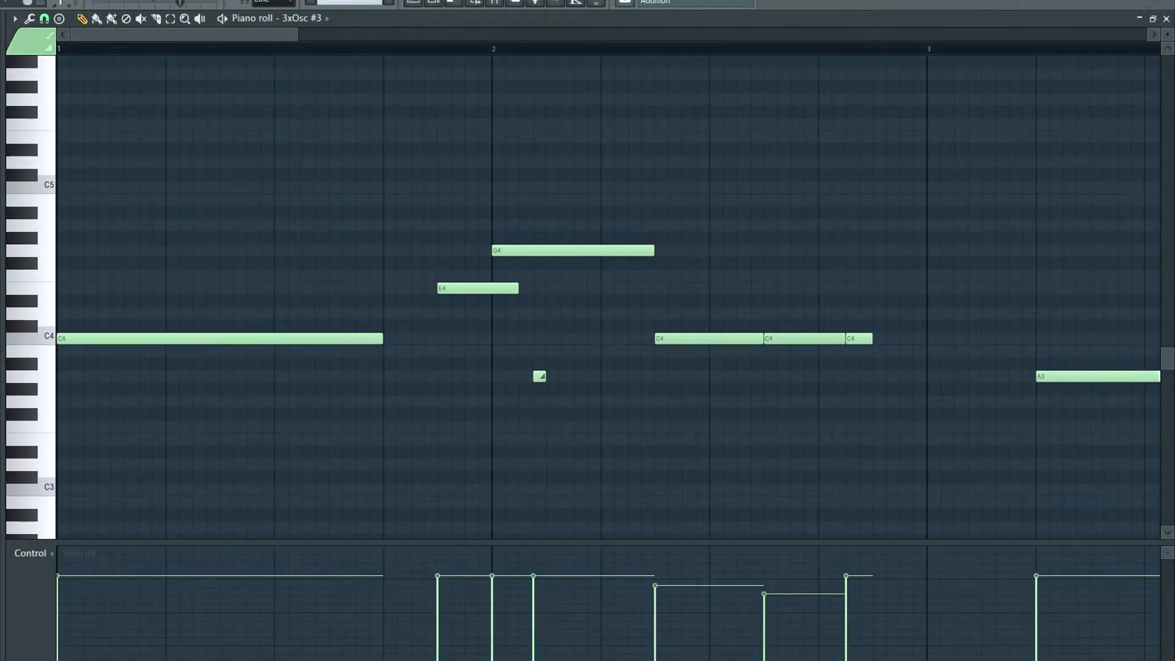
key(space)
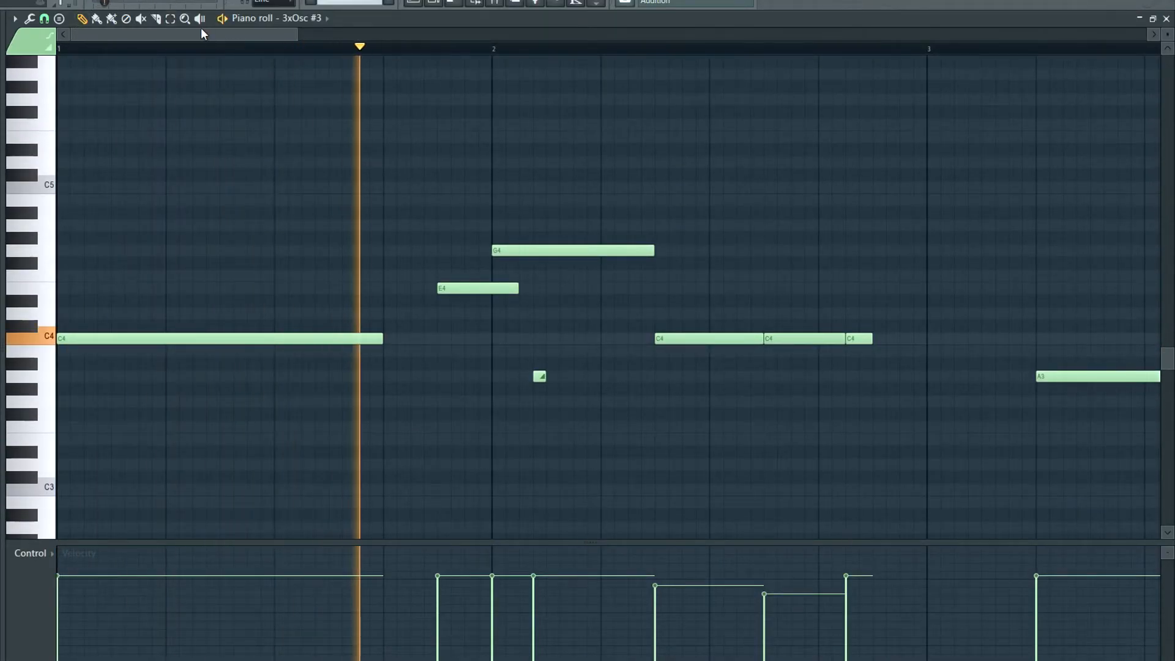
drag(190, 31, 336, 39)
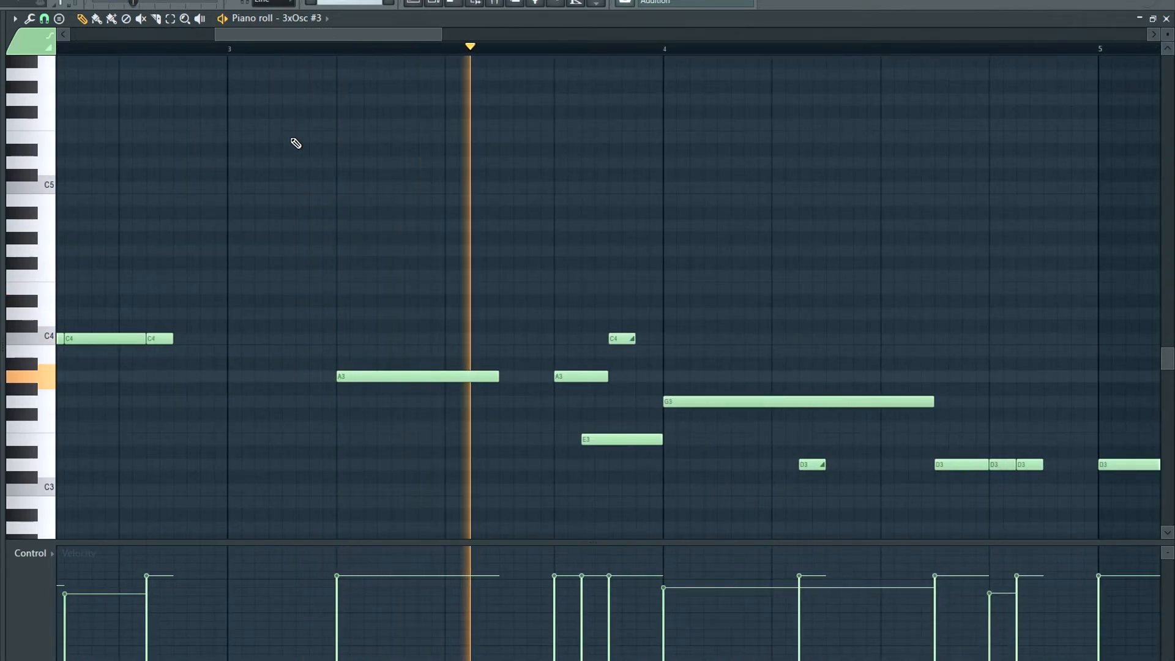
scroll(303, 139, down, 2)
drag(399, 35, 740, 36)
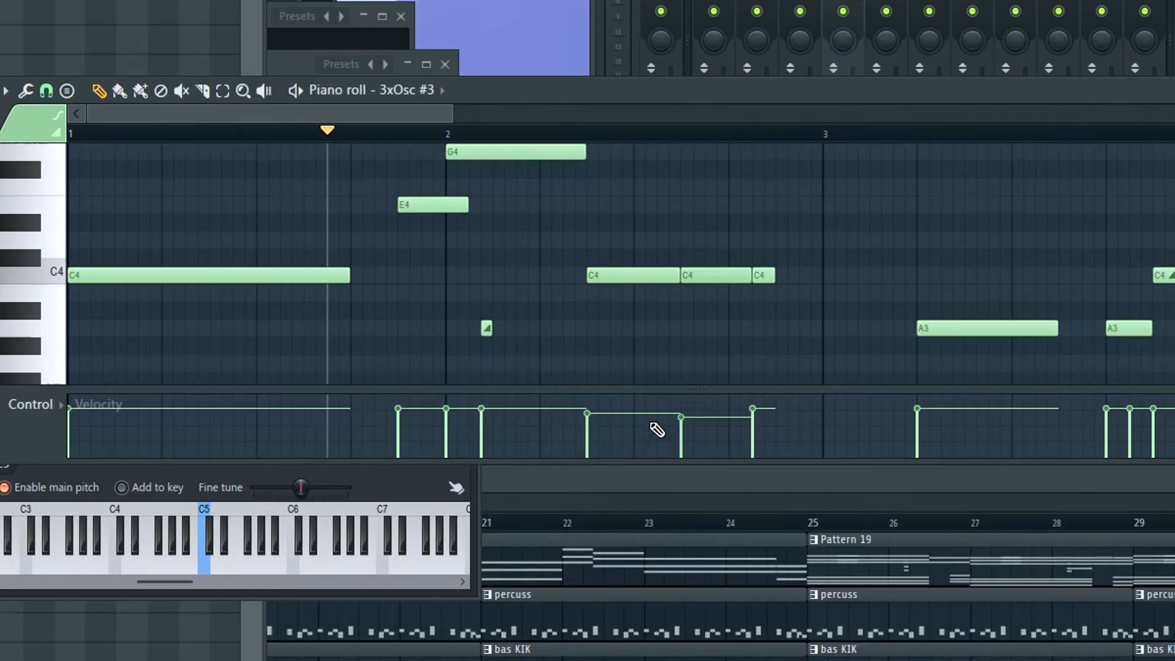
Play the bass notes from bar 2, and again from the first C4 after the G4 note.
scroll(556, 435, up, 2)
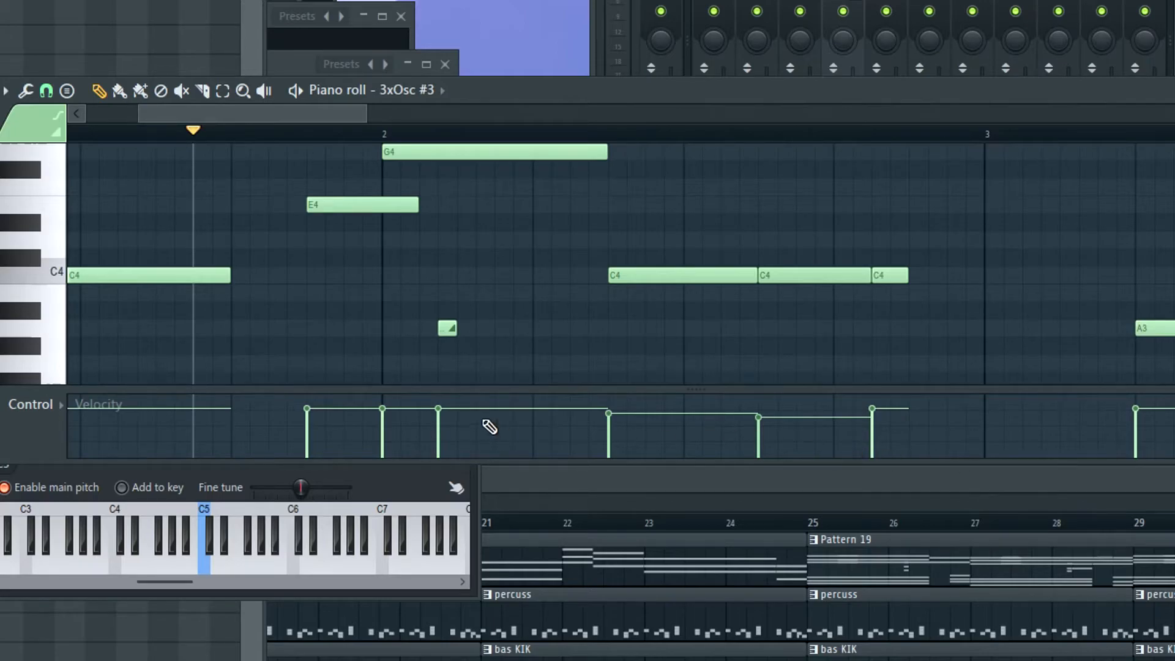
click(389, 141)
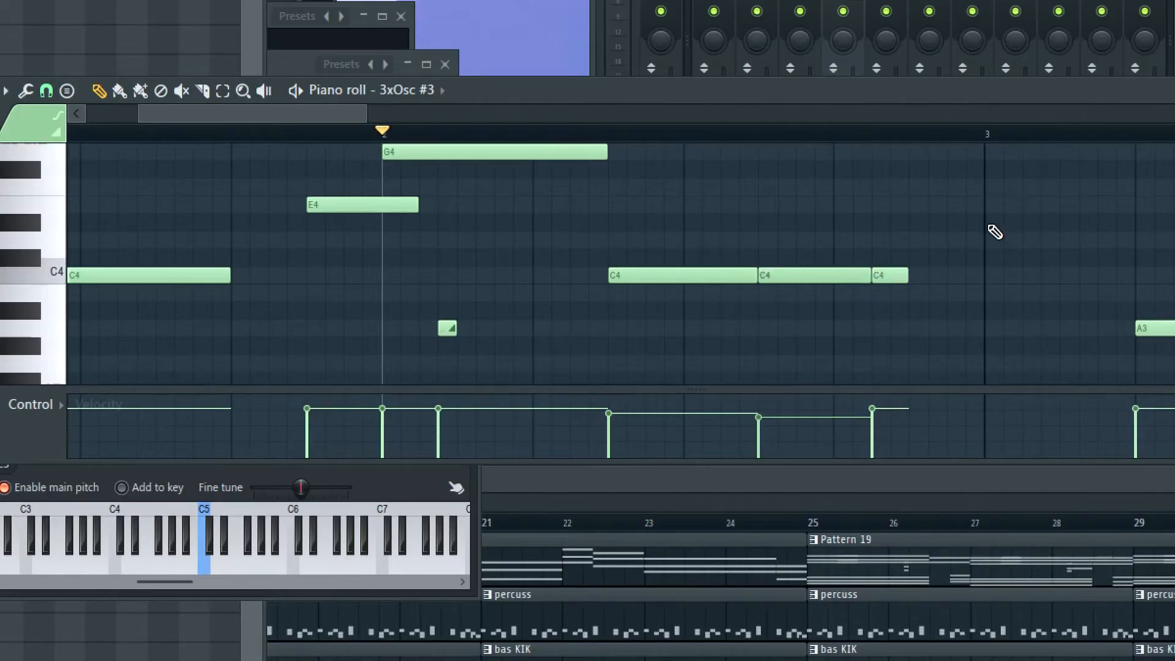
key(space)
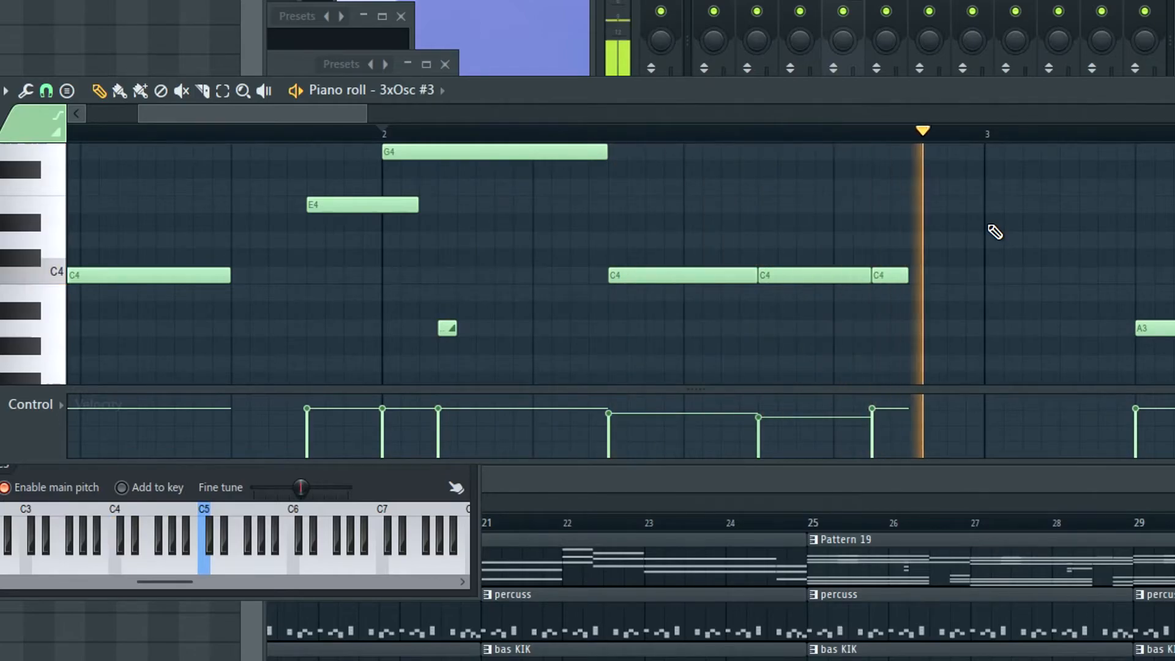
key(space)
drag(910, 427, 598, 427)
click(608, 130)
key(space)
key(space)
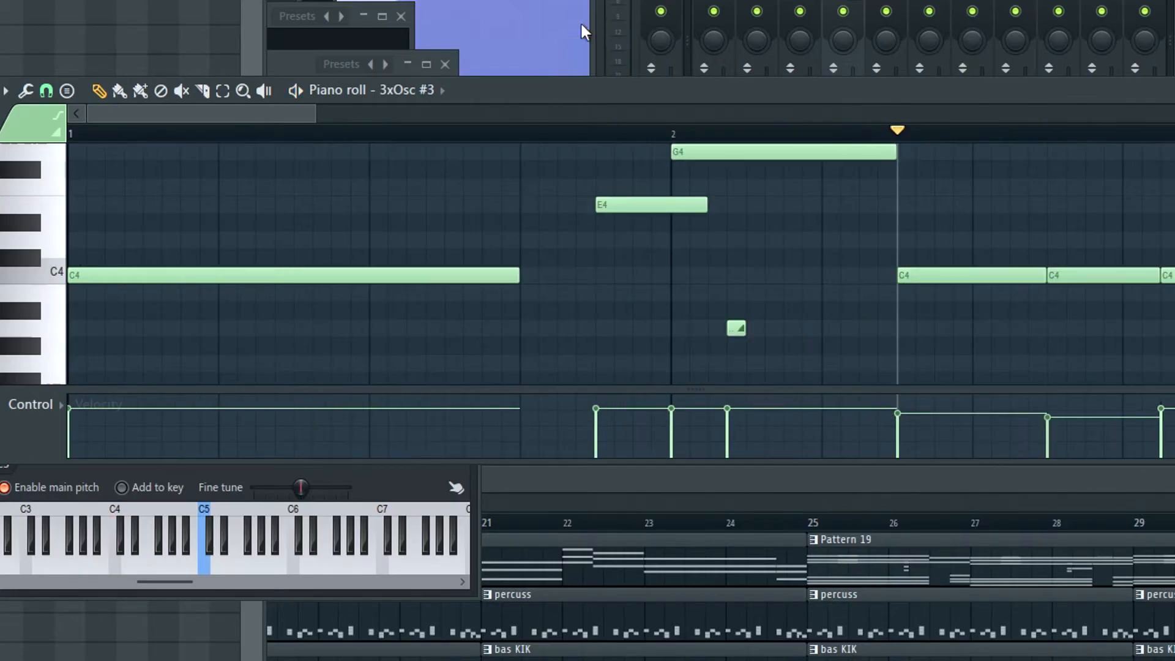
Examine the lower bass notes between bars 2 and 6 and audition single low notes of 3xOsc #3.
scroll(412, 351, down, 6)
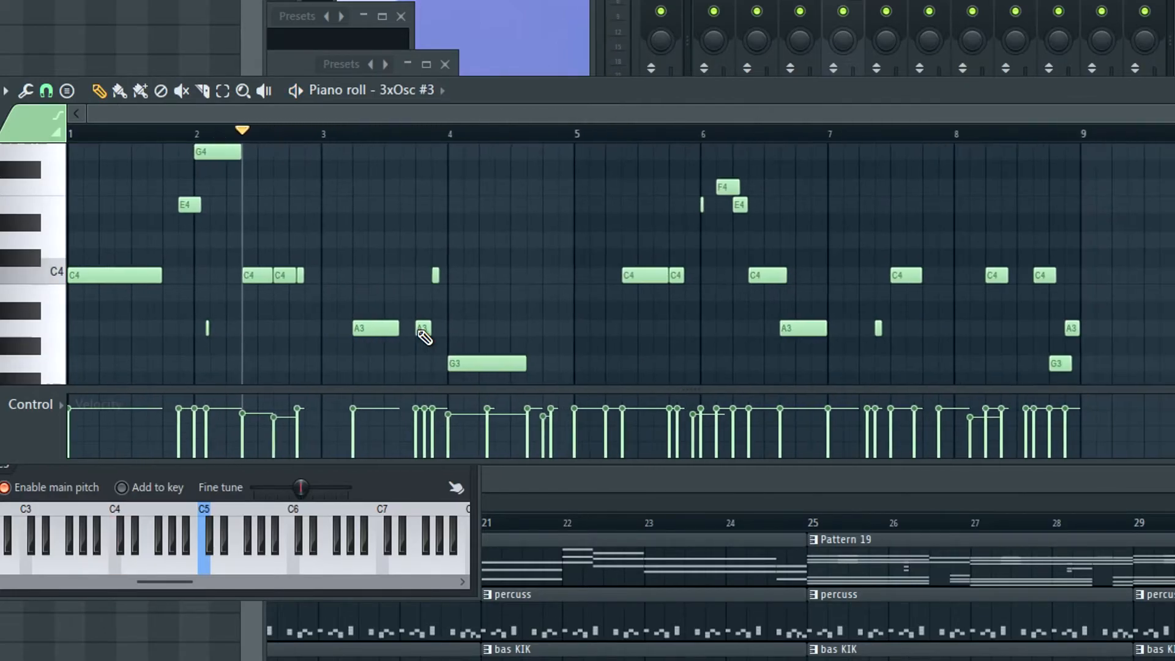
scroll(673, 245, down, 3)
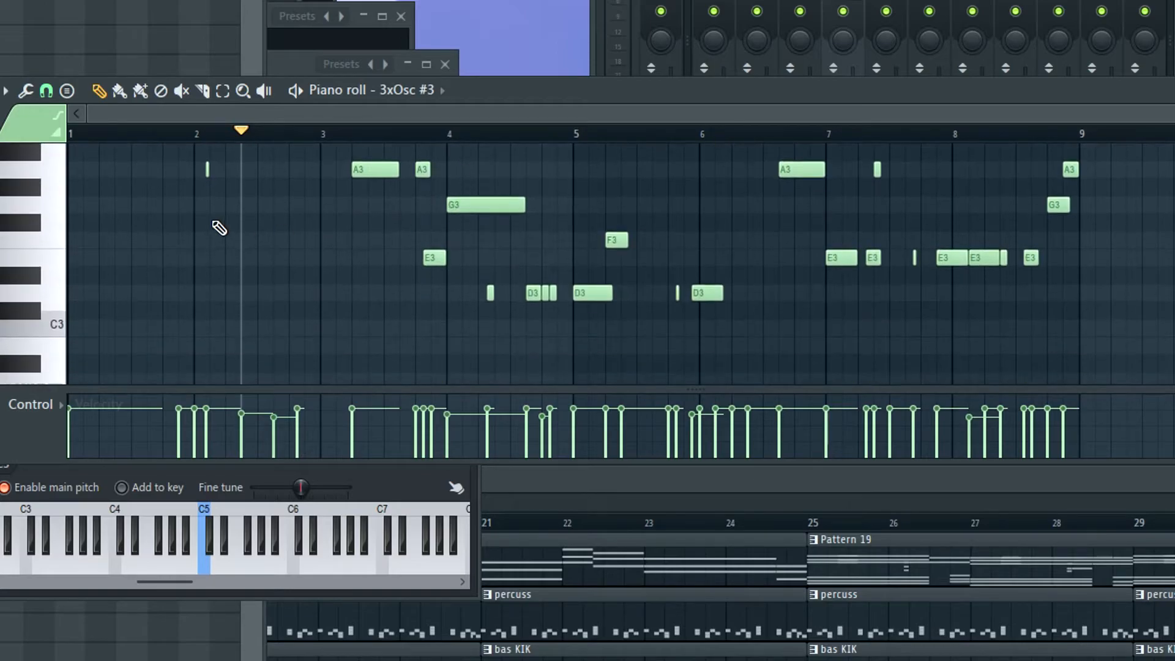
scroll(435, 231, up, 3)
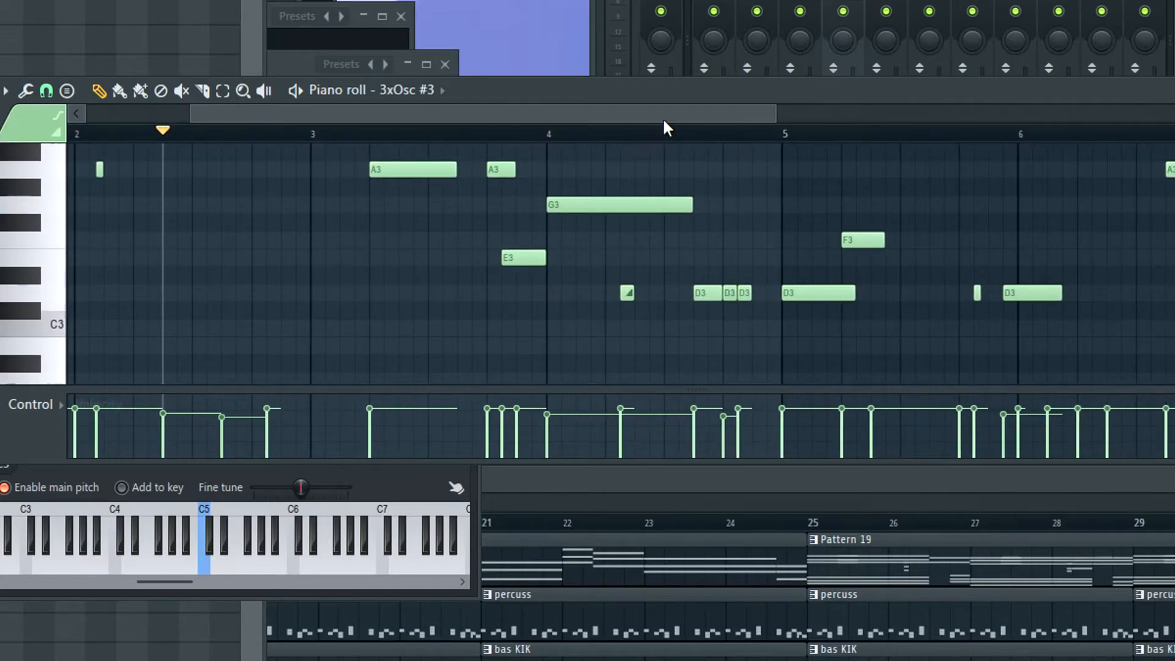
drag(664, 121, 666, 168)
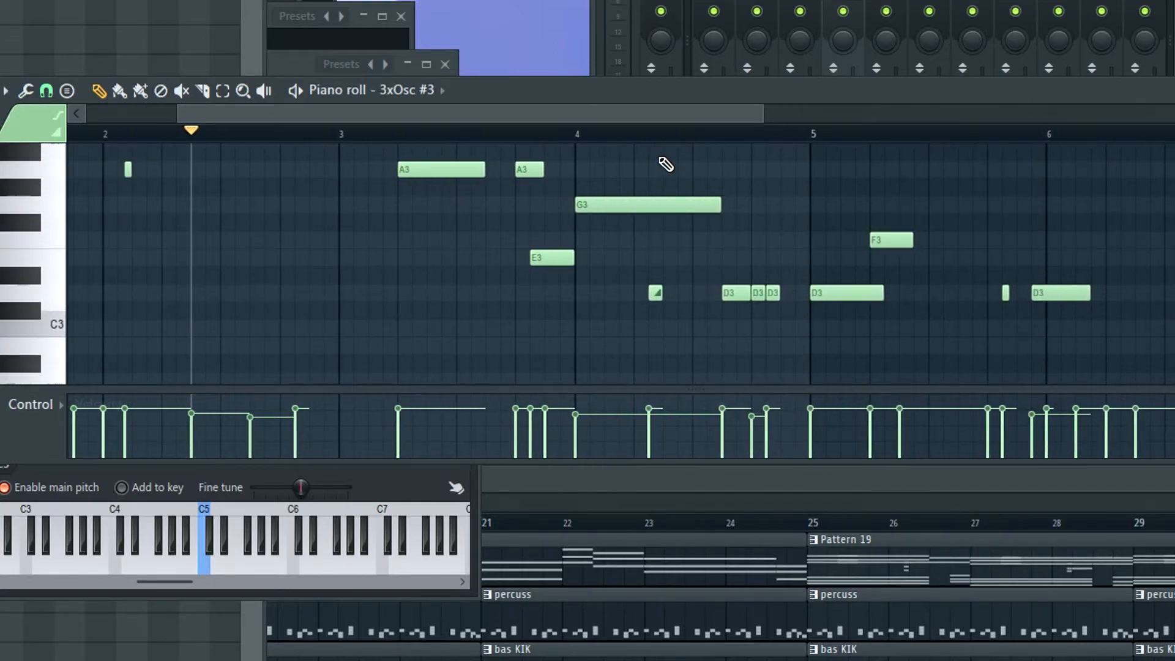
key(w)
key(b)
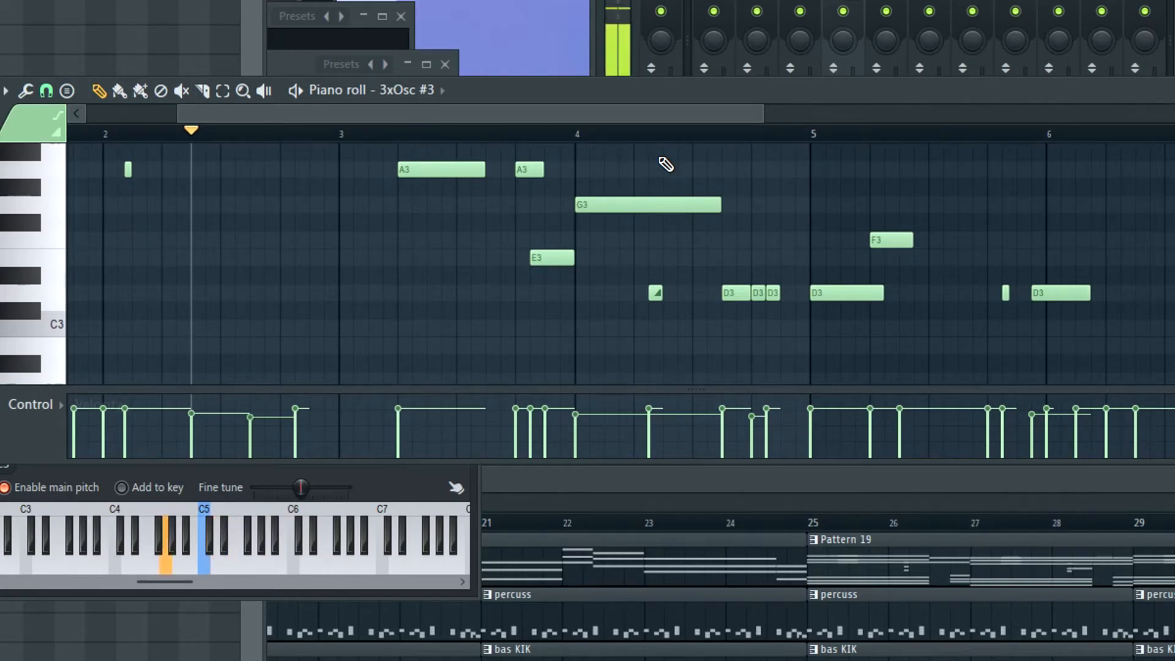
key(x)
key(c)
key(z)
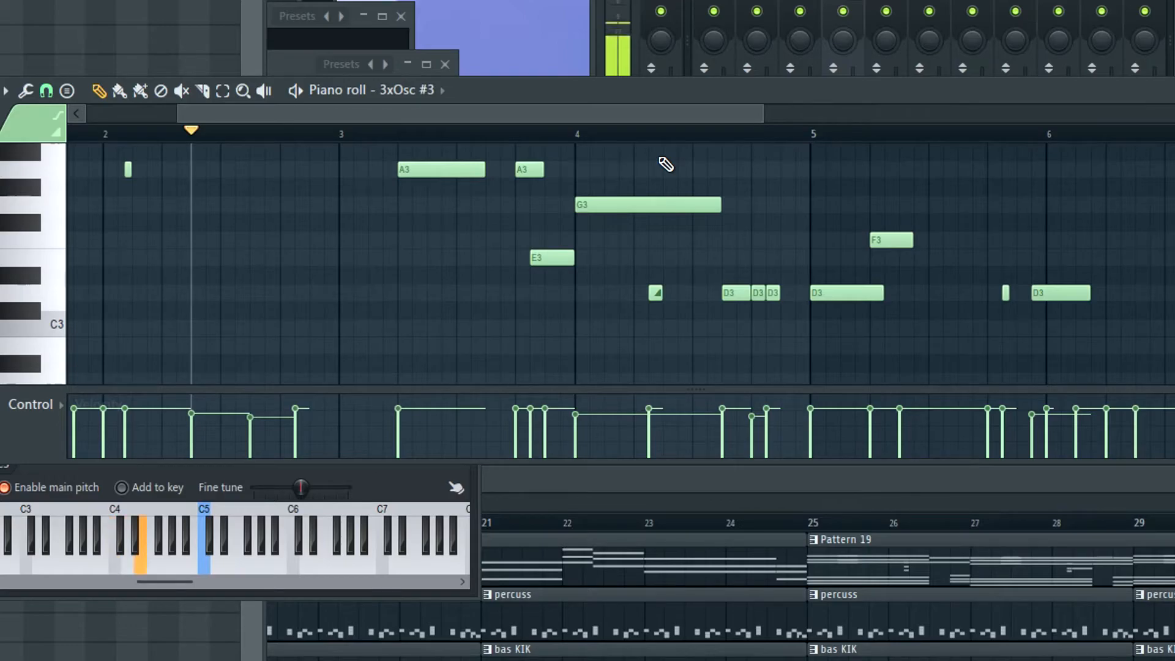
drag(586, 120, 496, 121)
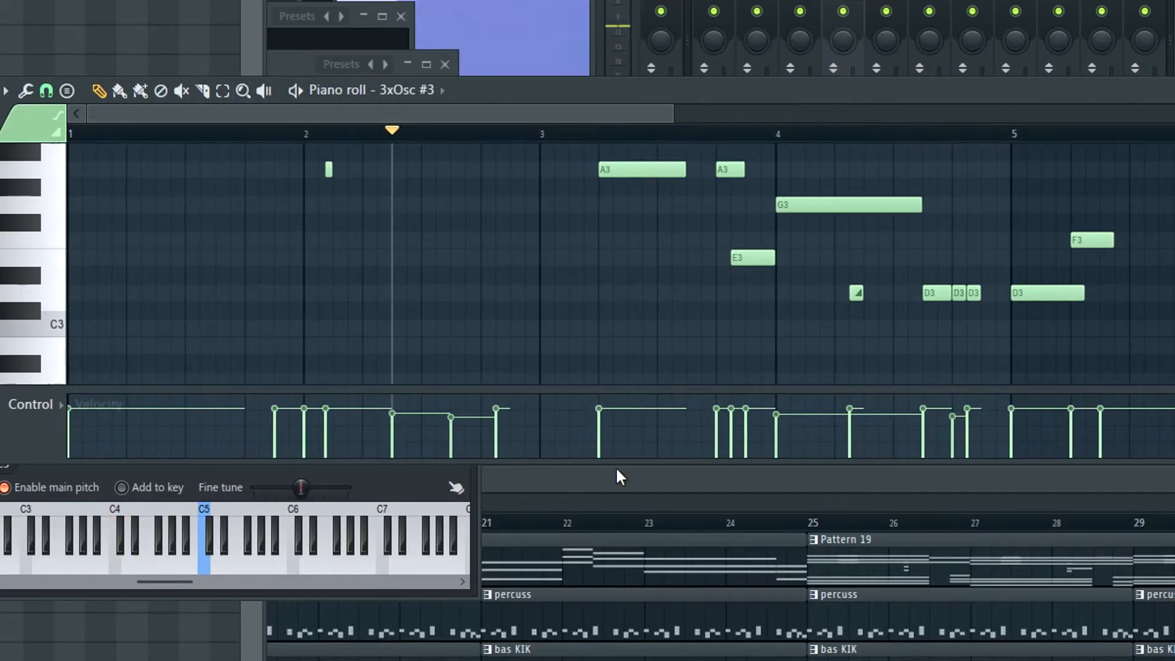
Bring the playlist to the front and mute the percuss and bas KIK tracks.
click(582, 482)
scroll(172, 569, down, 1)
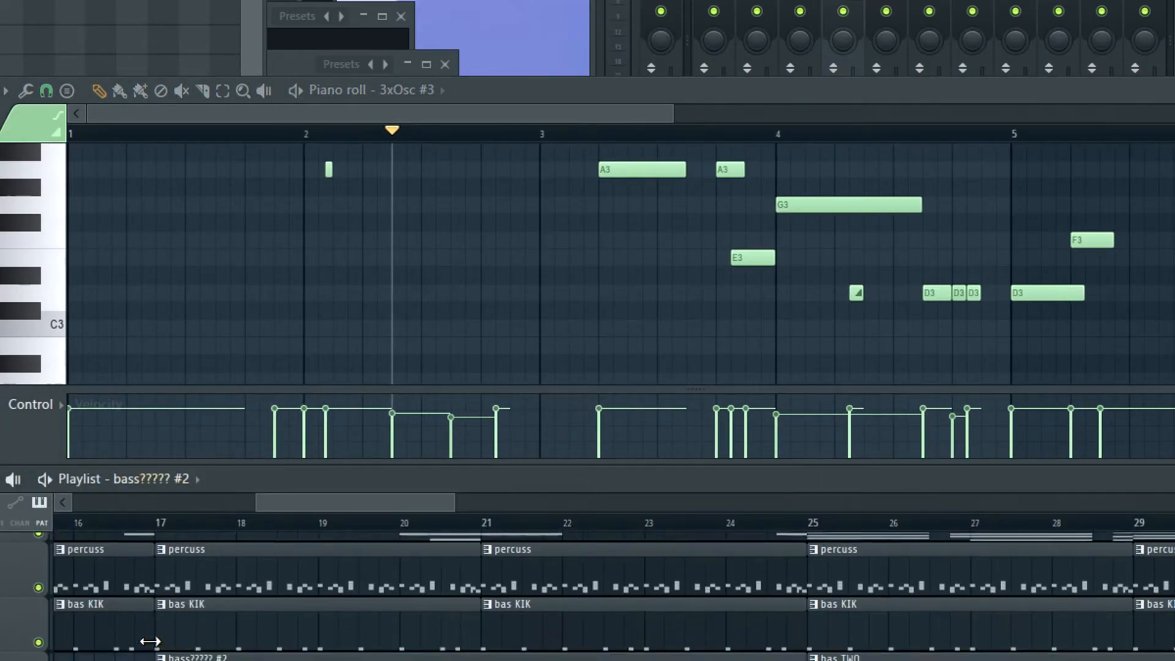
scroll(138, 637, up, 2)
scroll(125, 655, down, 2)
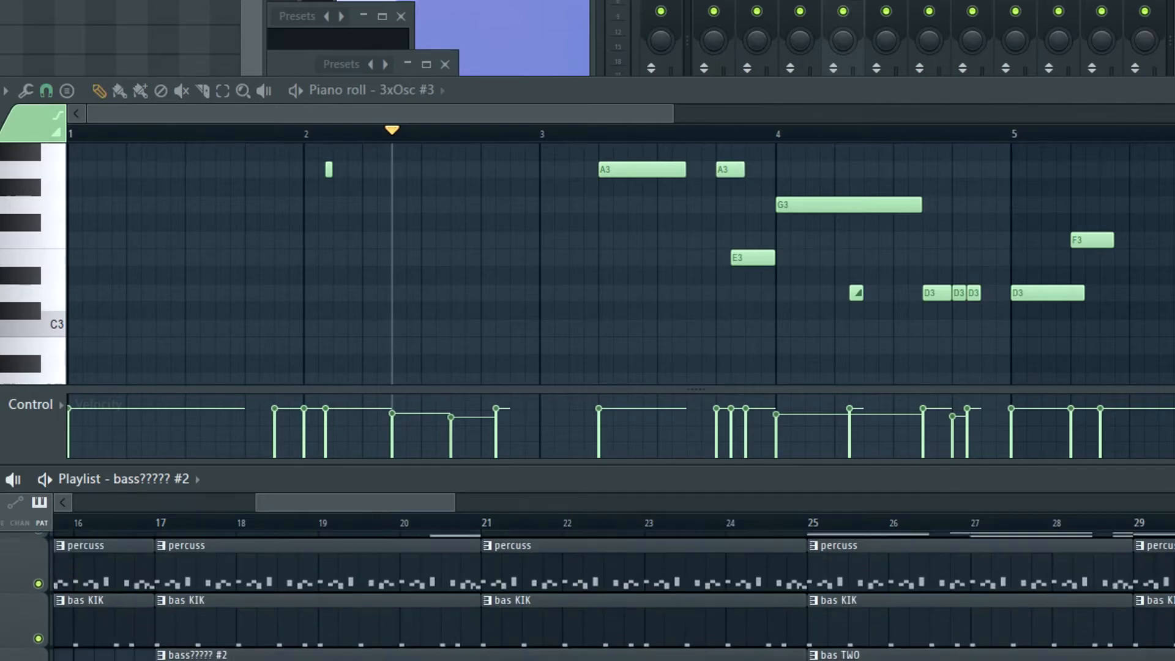
click(38, 632)
click(38, 577)
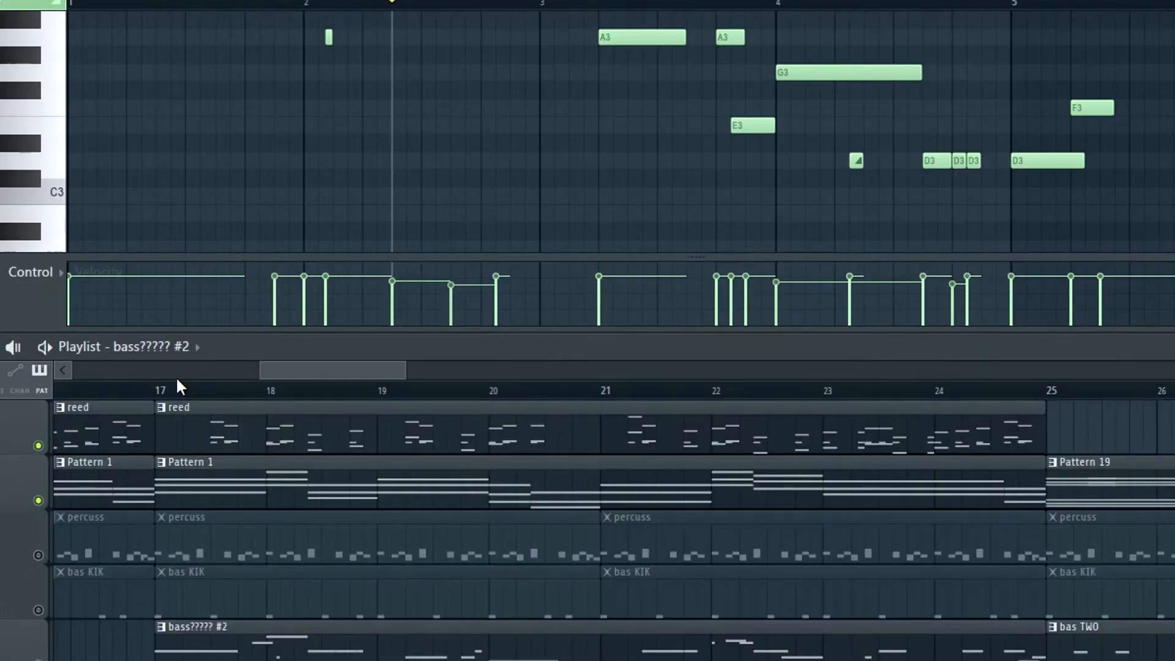
Play the song from bar 17 with the reed, Pattern 1 and bass????? #2 clips, stop, and return to bar 17.
scroll(139, 535, down, 2)
scroll(182, 485, up, 2)
key(space)
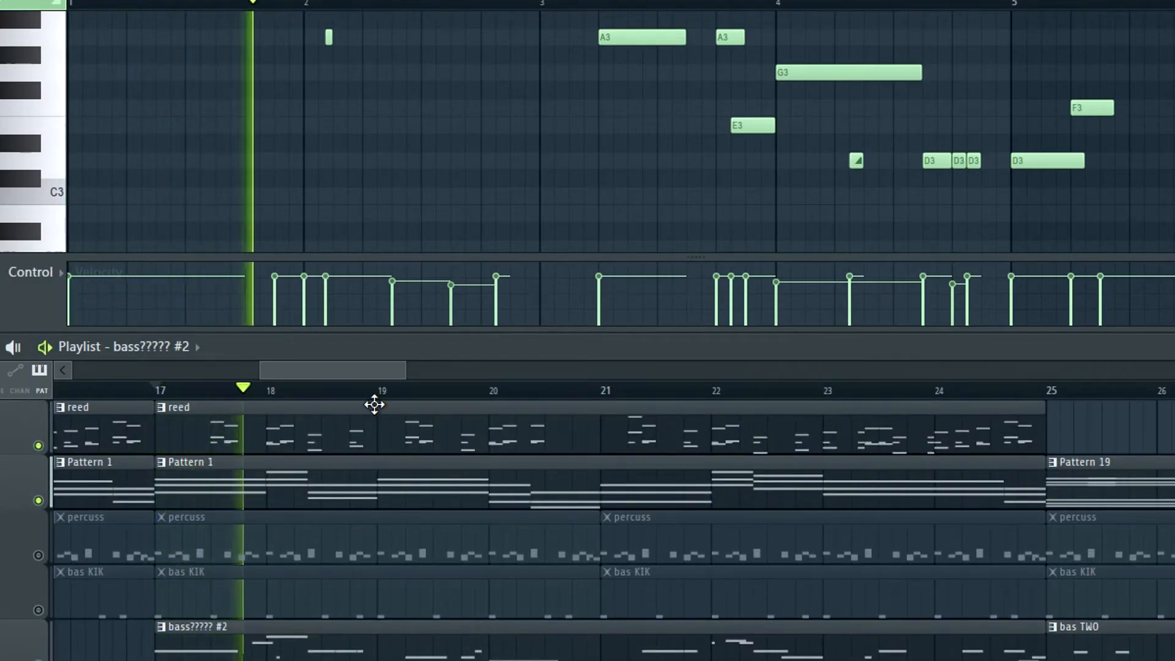
drag(357, 363, 377, 363)
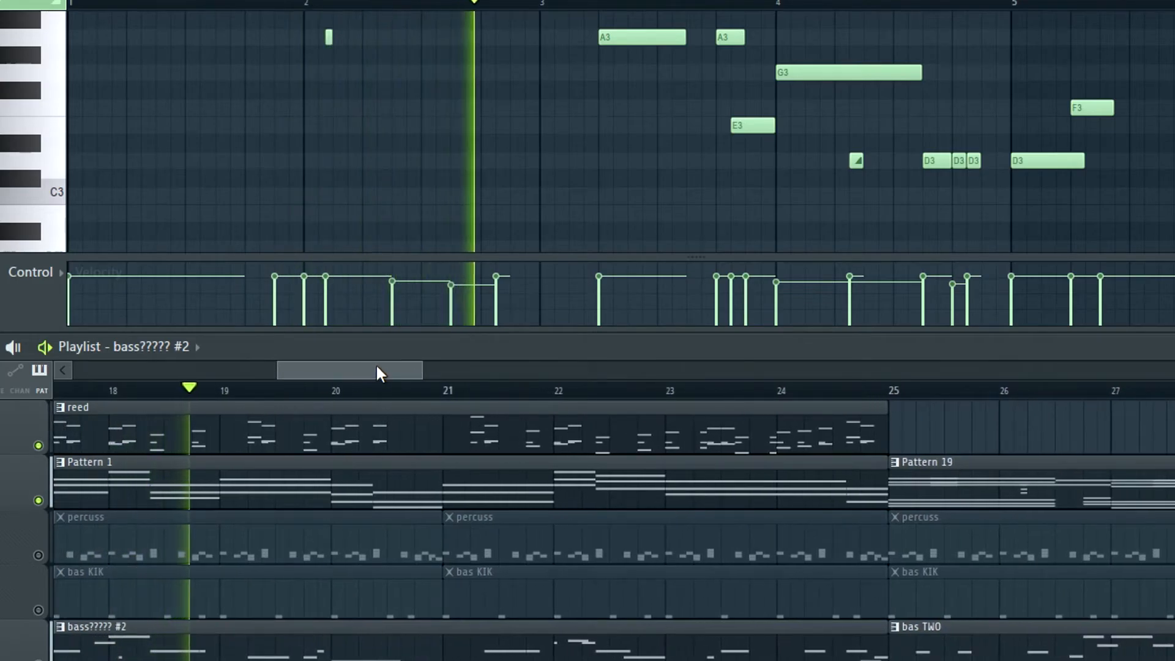
scroll(386, 463, down, 1)
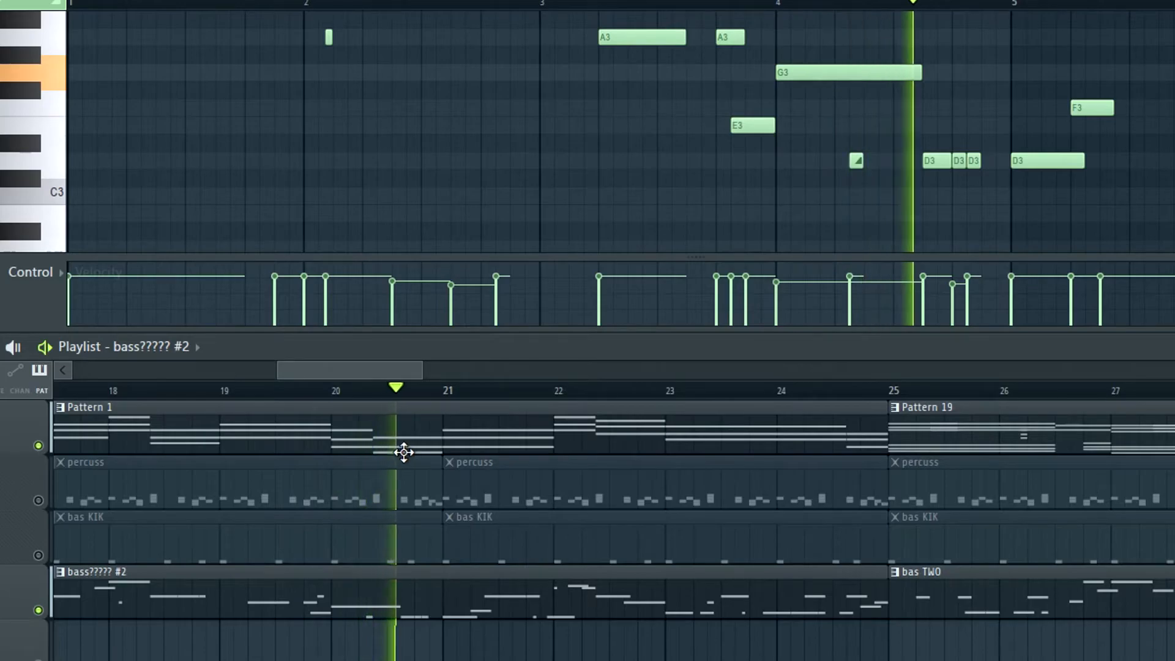
key(space)
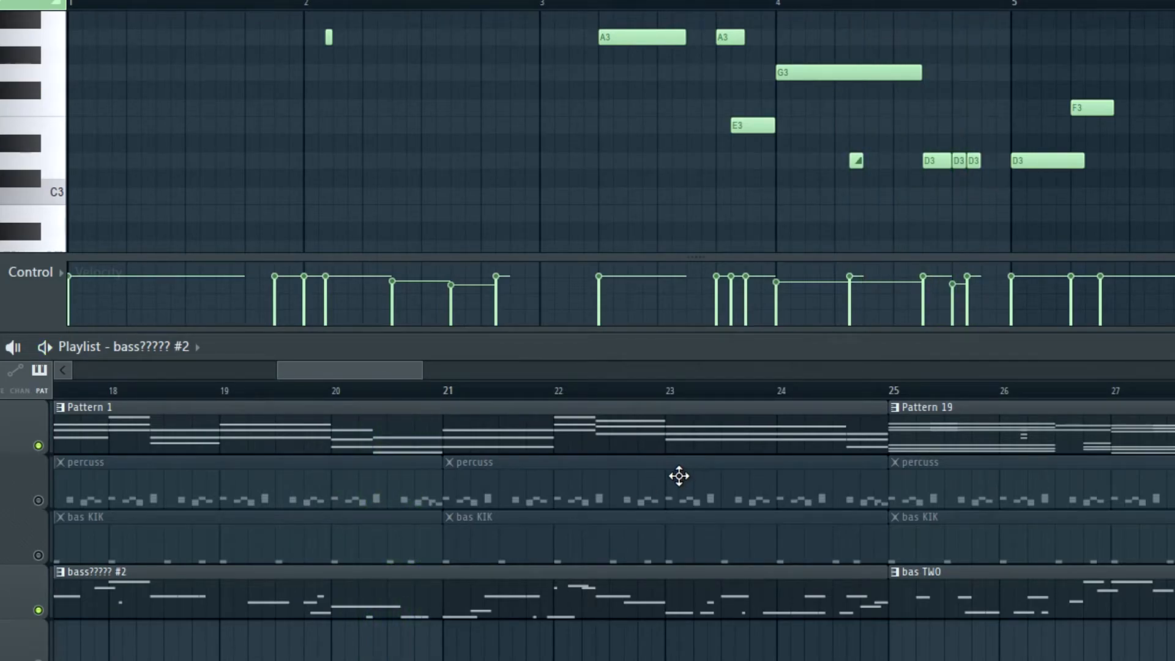
mouse_move(346, 371)
mouse_down()
mouse_move(241, 361)
mouse_move(335, 385)
mouse_up()
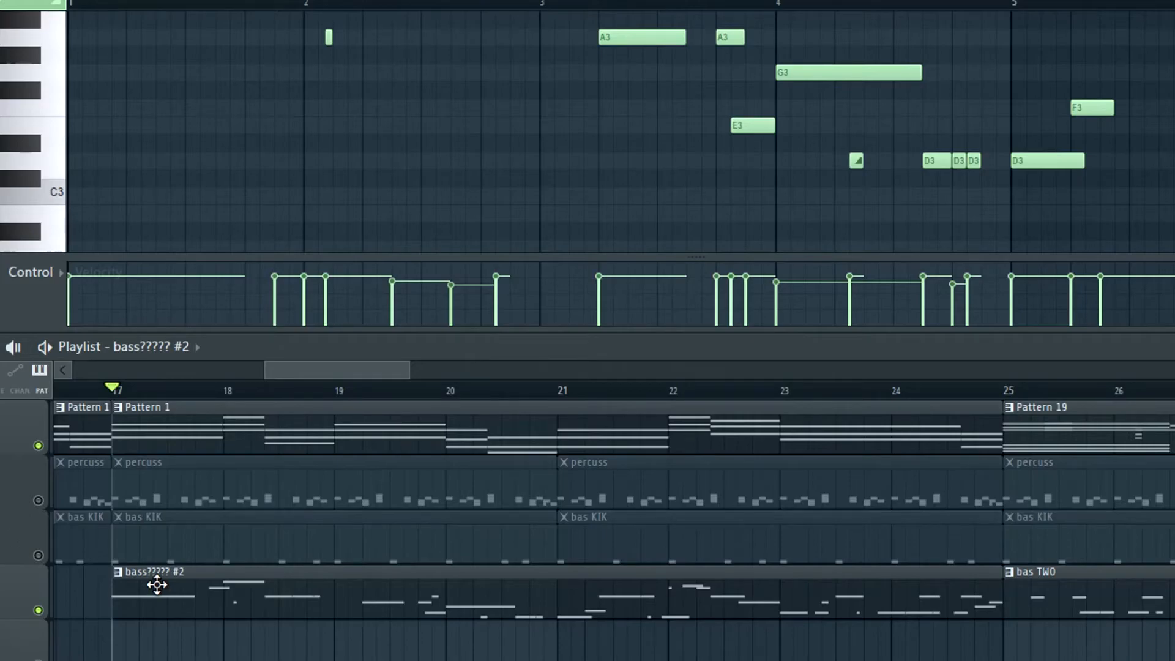
scroll(163, 538, up, 1)
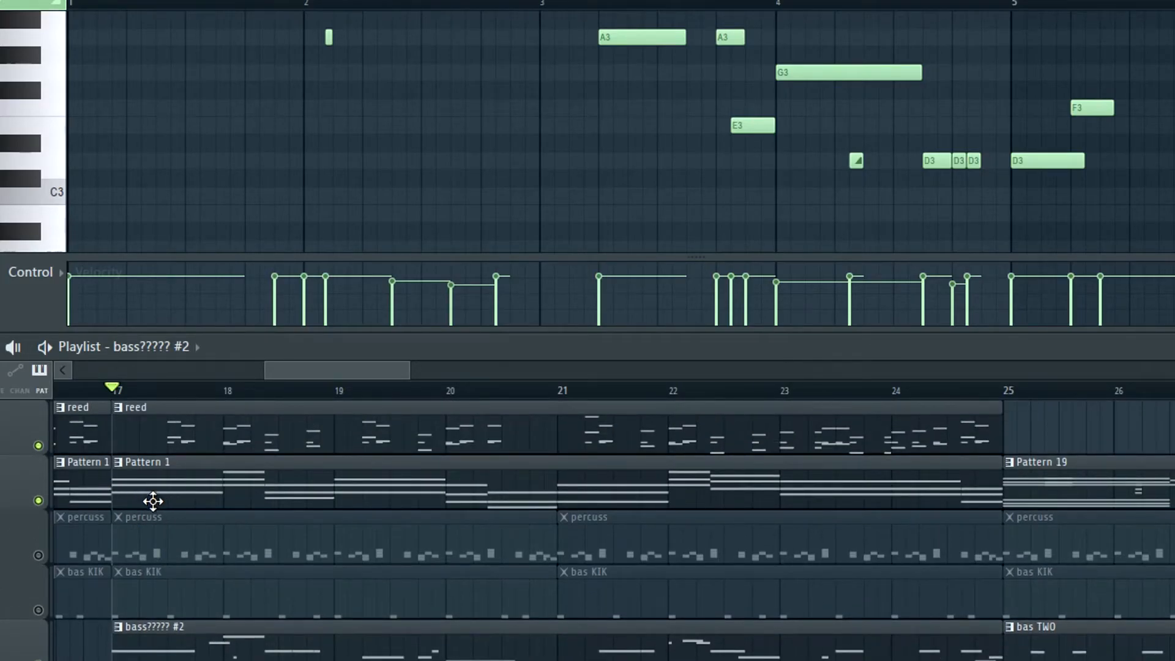
scroll(189, 563, down, 2)
scroll(189, 598, up, 2)
scroll(189, 598, down, 1)
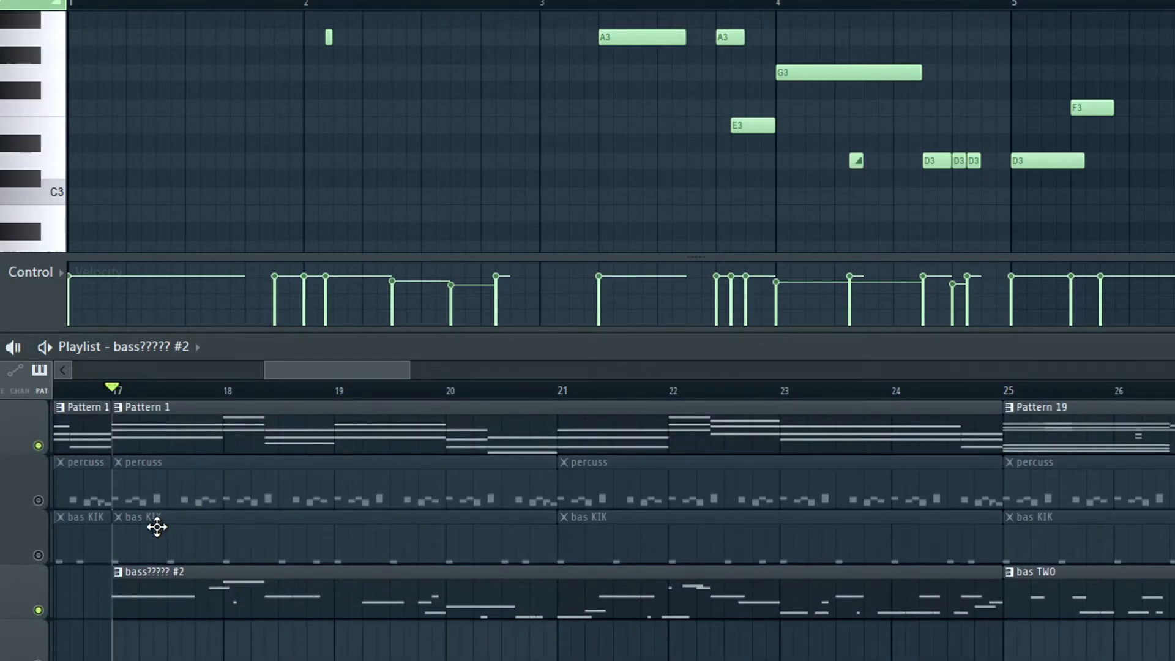
scroll(228, 526, up, 1)
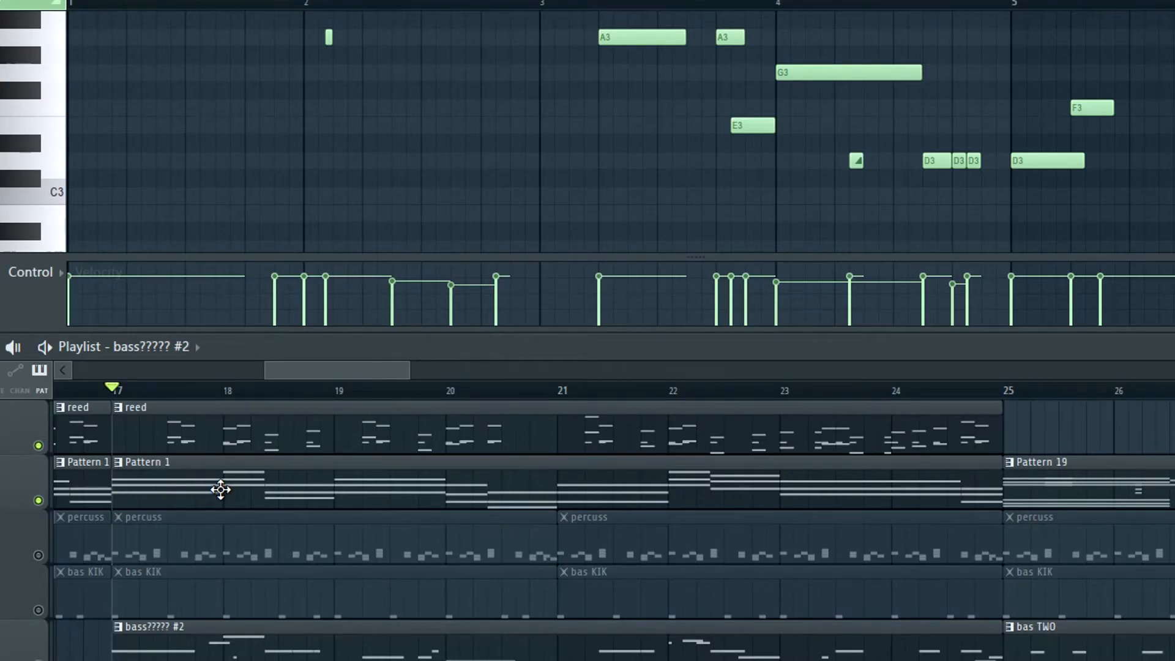
Bring the bas TWO clip into view and set the song position to its start at bar 25.
scroll(340, 373, down, 2)
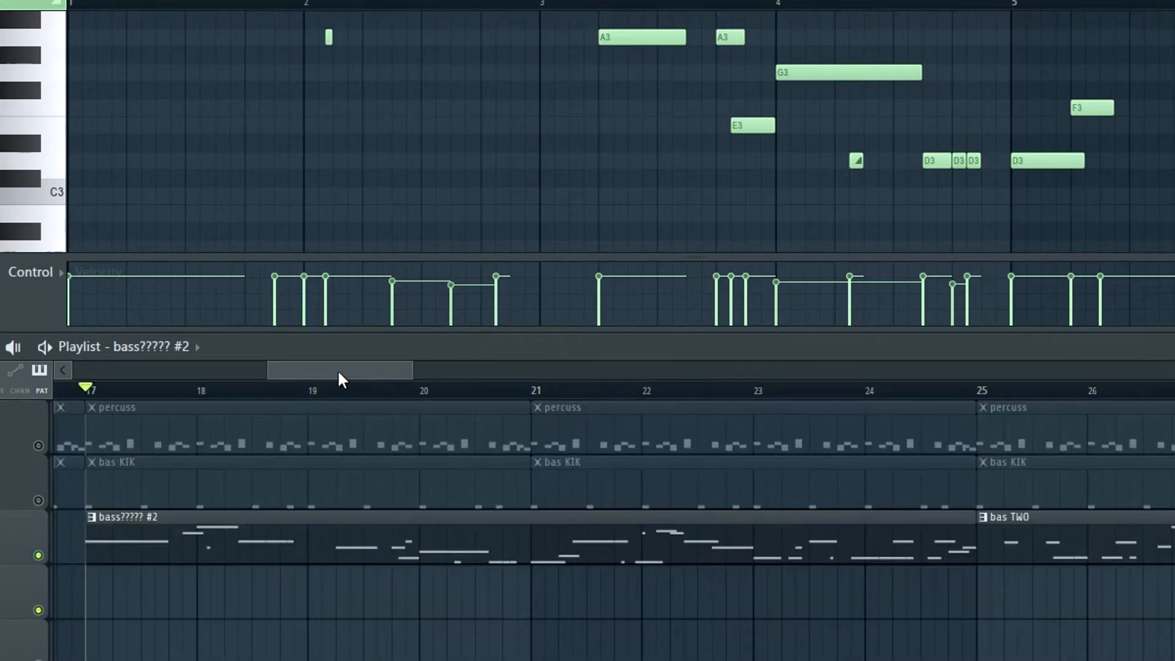
mouse_move(340, 375)
mouse_down()
mouse_move(434, 382)
mouse_move(347, 367)
mouse_up()
scroll(482, 476, down, 3)
scroll(284, 514, up, 1)
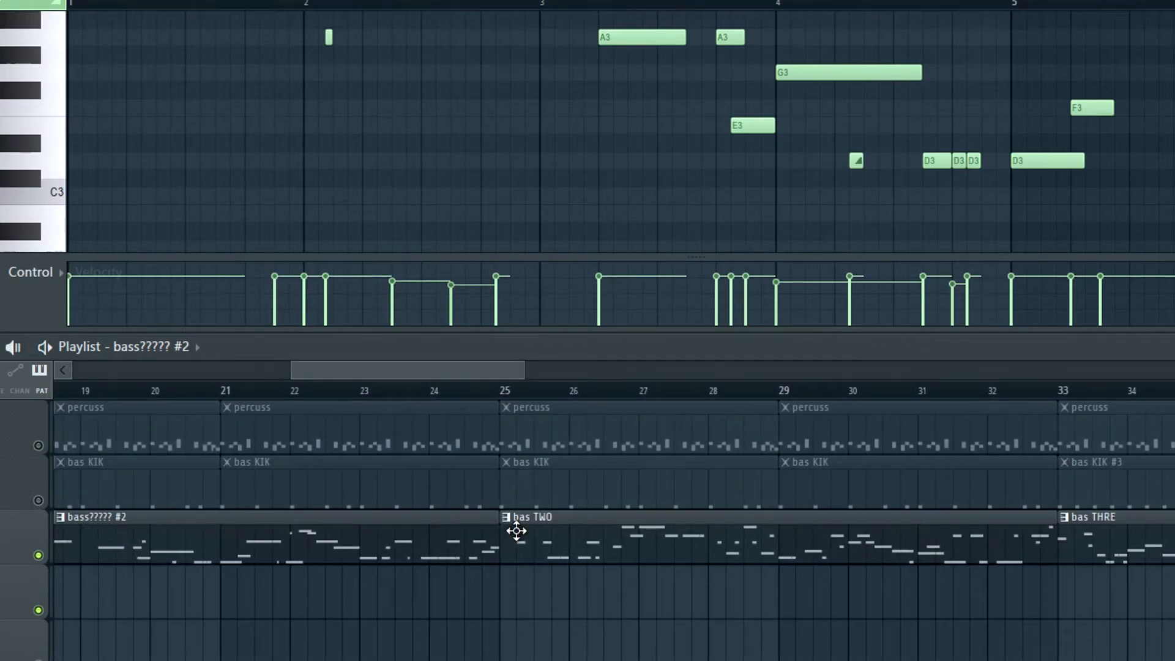
click(516, 395)
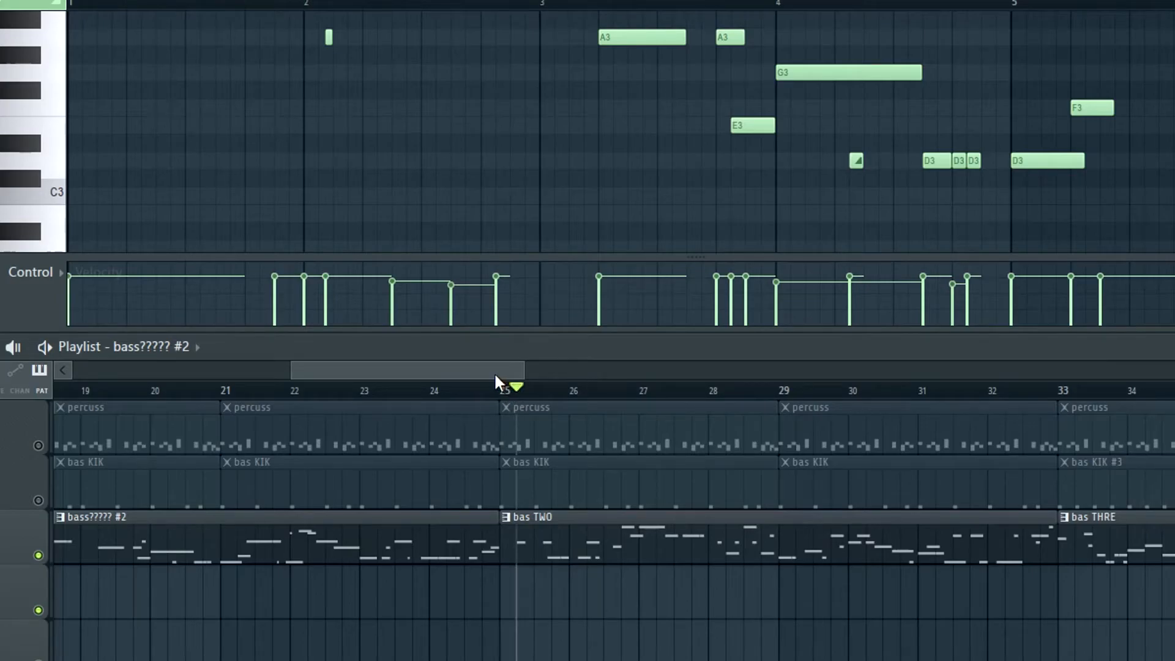
click(499, 391)
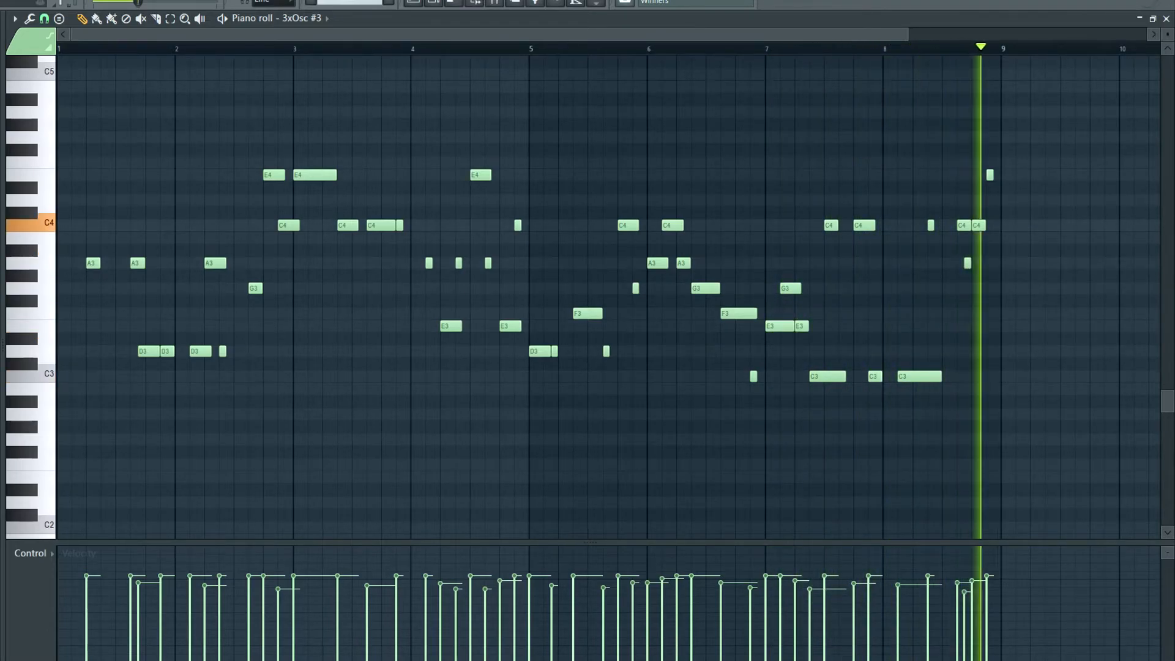
Play the 3xOsc #3 notes from the long C3 in bar 8 and examine the phrase's closing notes up to bar 9.
scroll(1004, 318, up, 5)
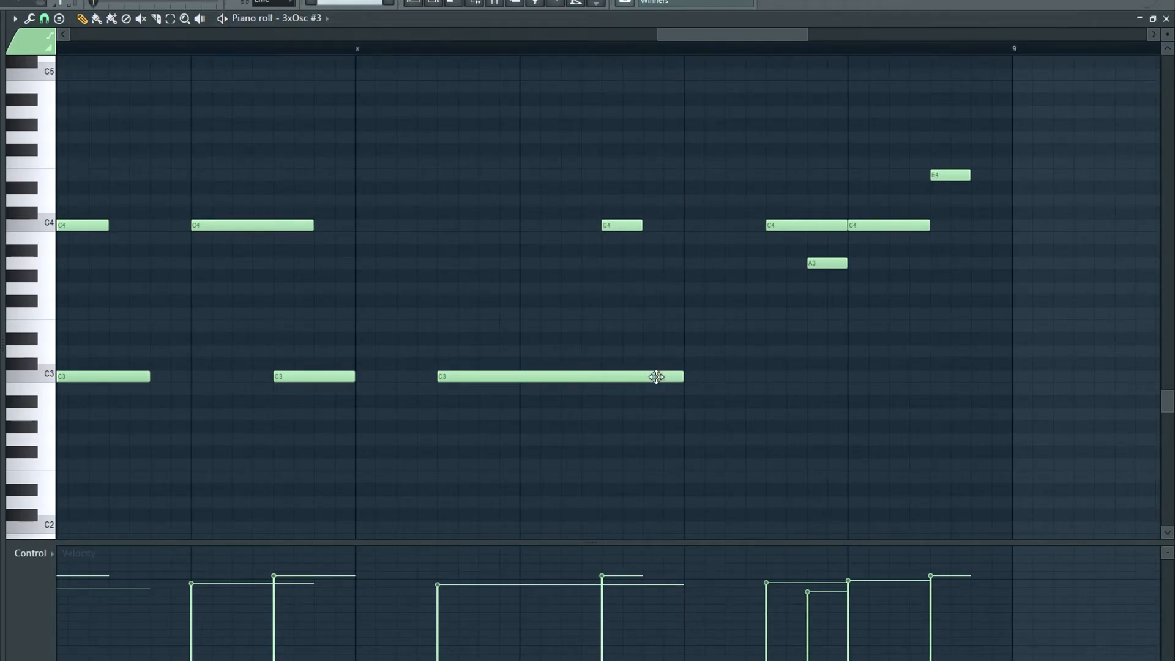
scroll(624, 343, up, 3)
click(313, 47)
key(space)
key(space)
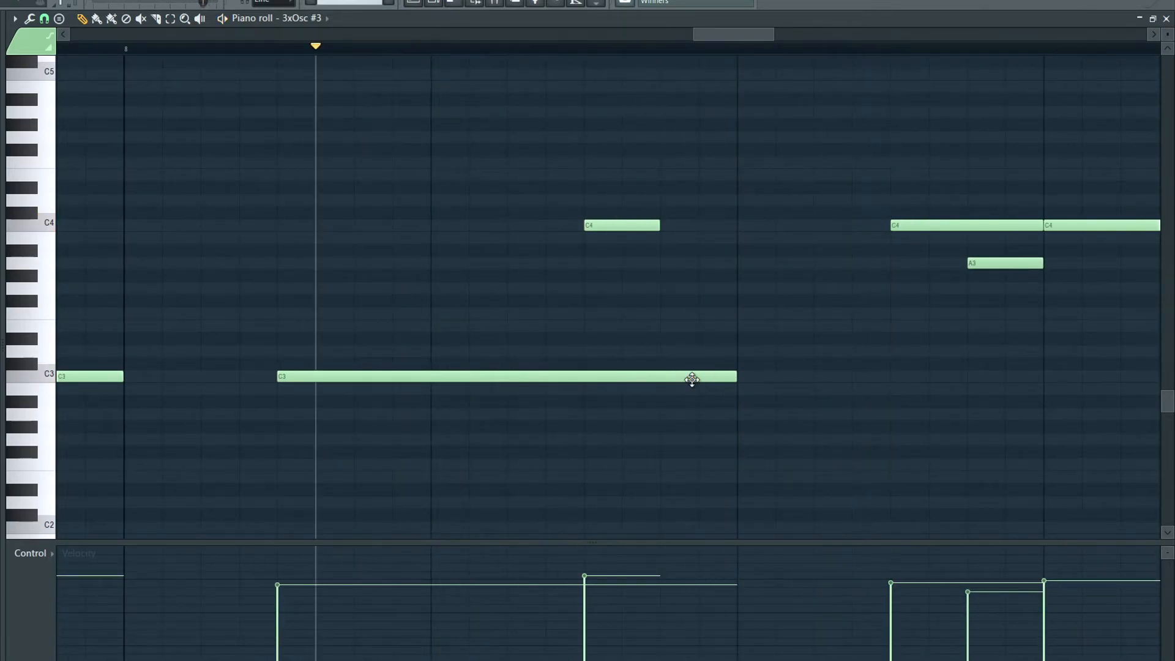
scroll(692, 316, down, 5)
scroll(844, 292, up, 4)
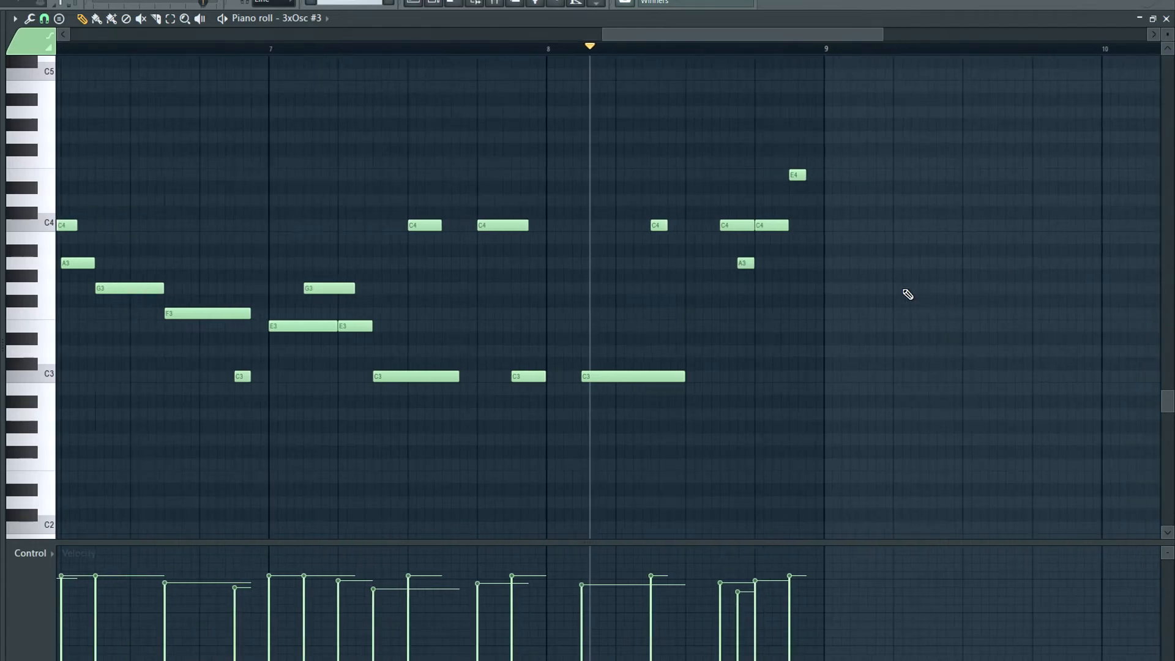
scroll(731, 278, down, 4)
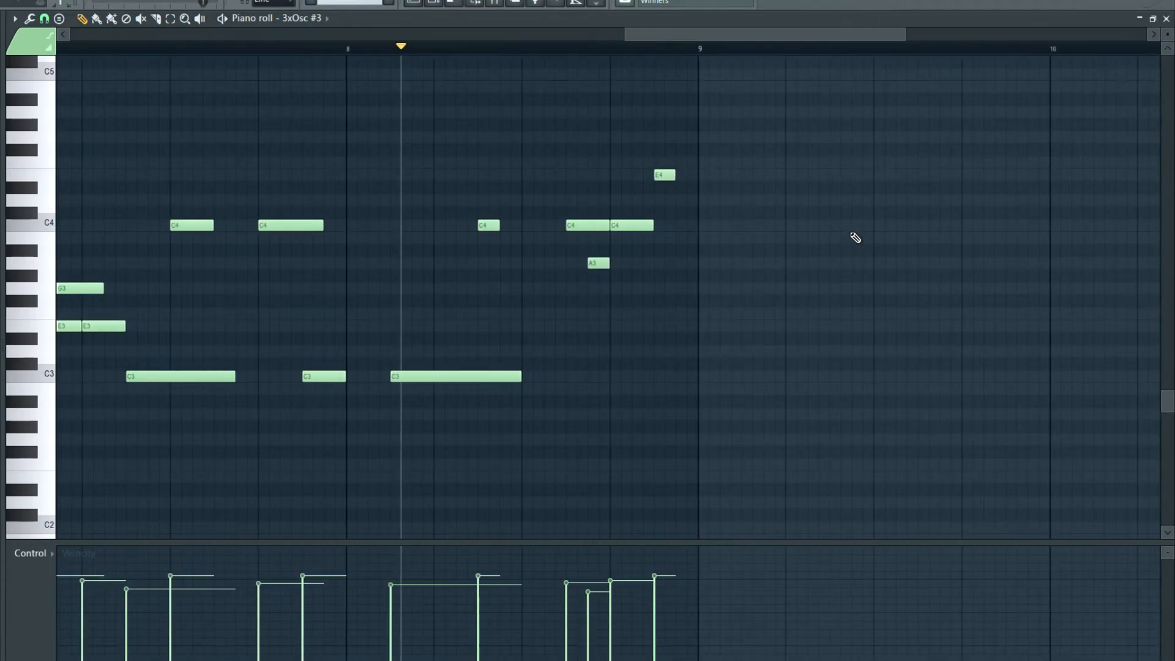
Set the song position to bar 33 and play through the first bas THRE clip, stopping near its end.
key(Return)
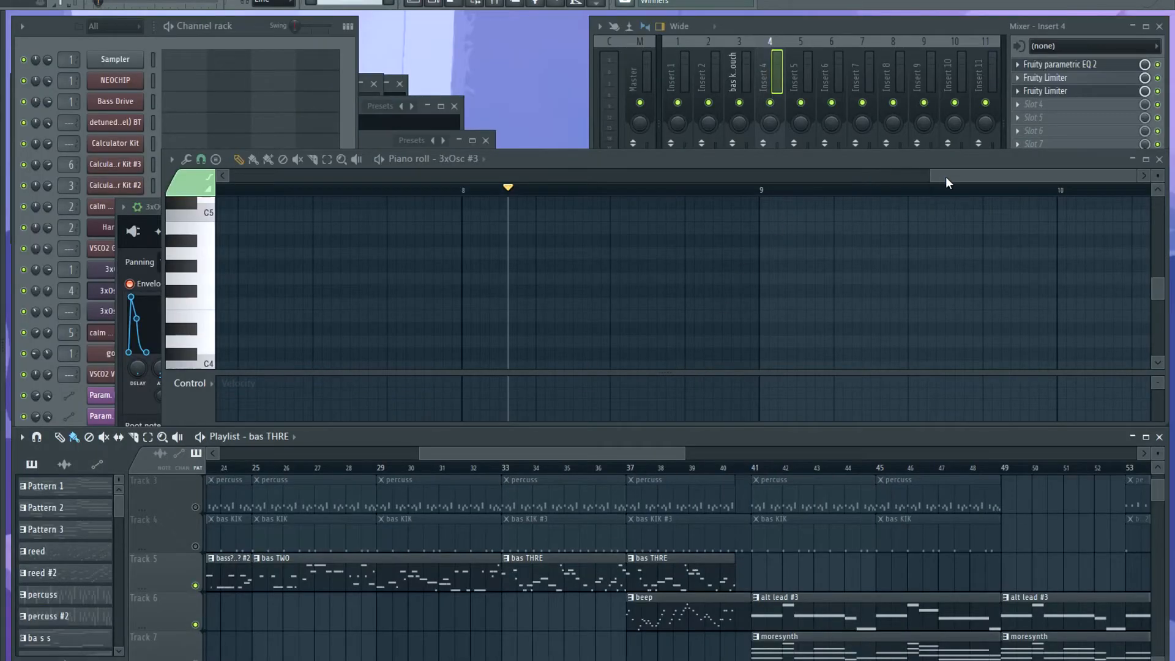
drag(945, 181, 560, 196)
click(505, 471)
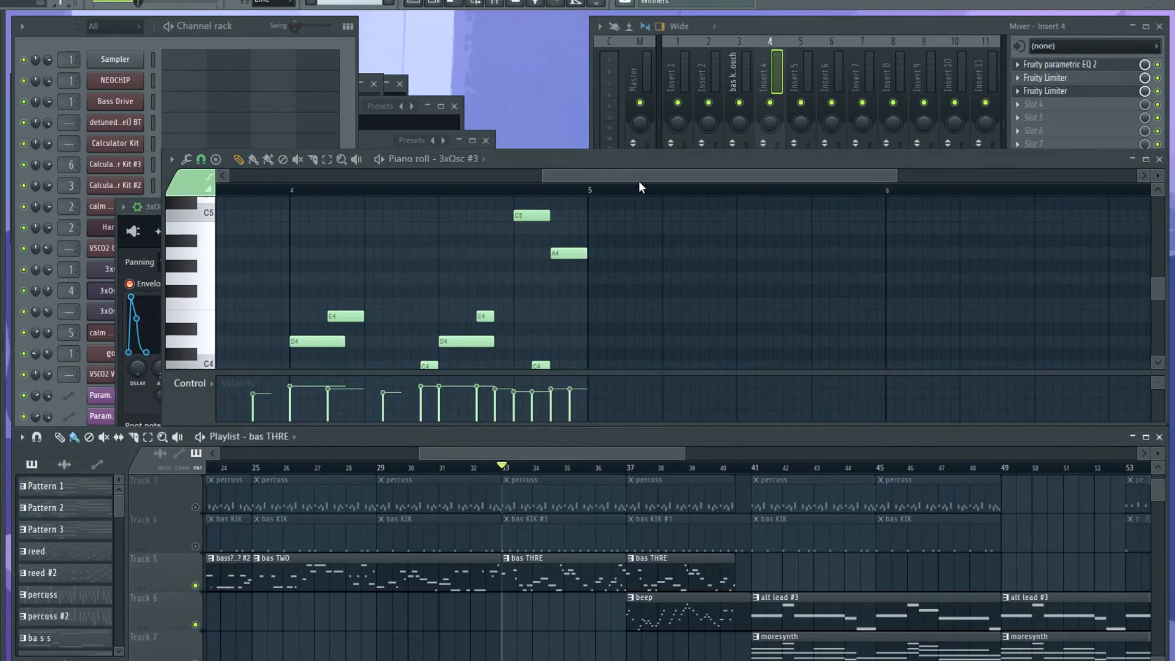
key(space)
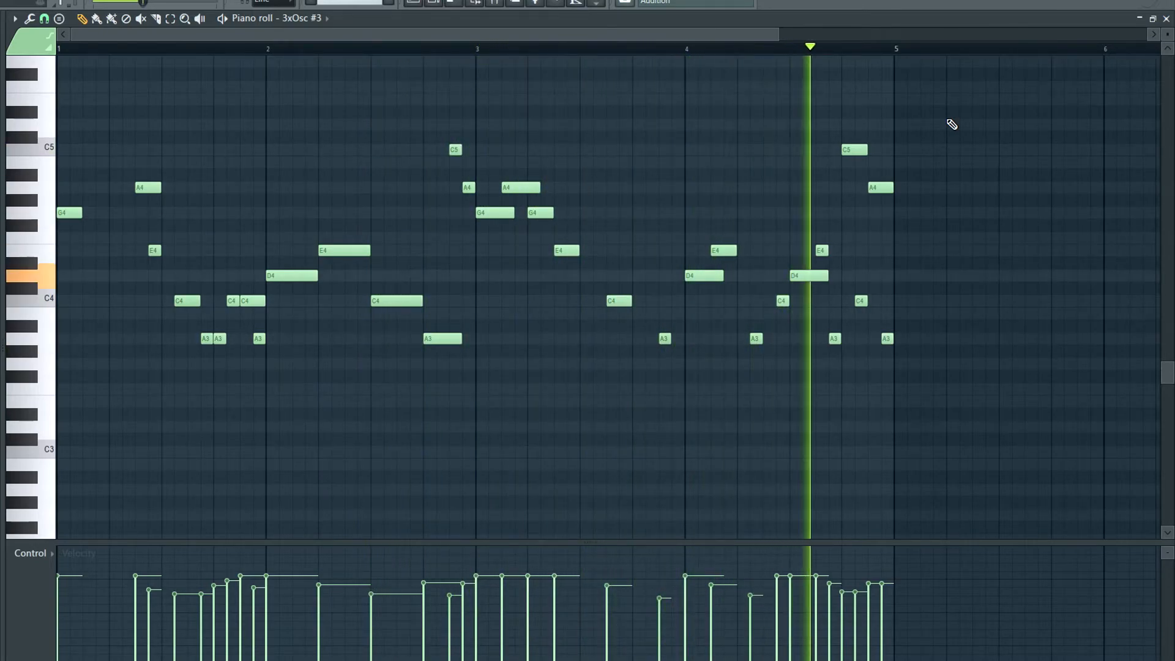
key(space)
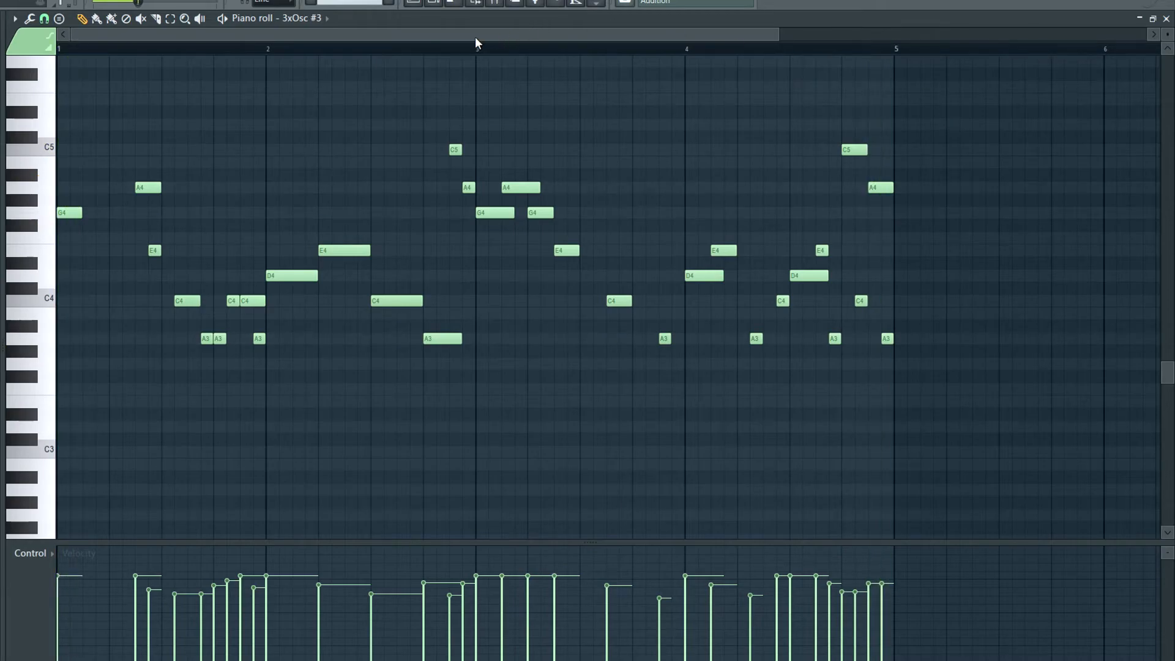
Examine the rest of the arrangement after bar 41 to see which layers accompany the returning bass????? #2 clips.
double_click(475, 21)
drag(582, 453, 725, 468)
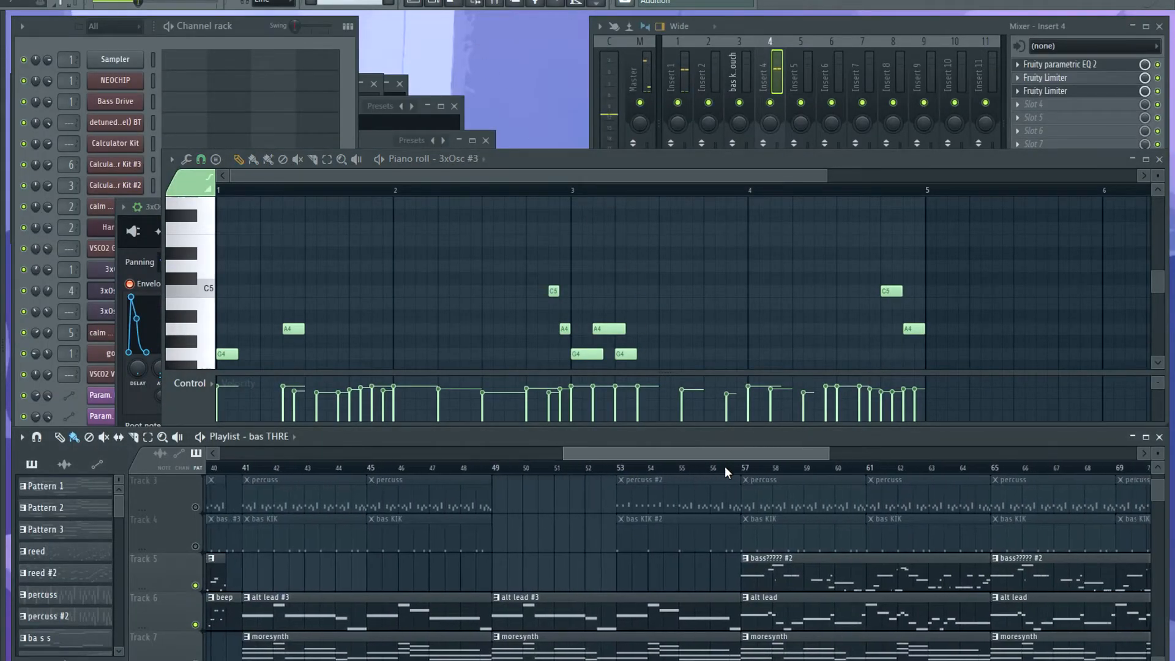
scroll(578, 542, down, 5)
scroll(580, 526, down, 3)
scroll(926, 544, up, 1)
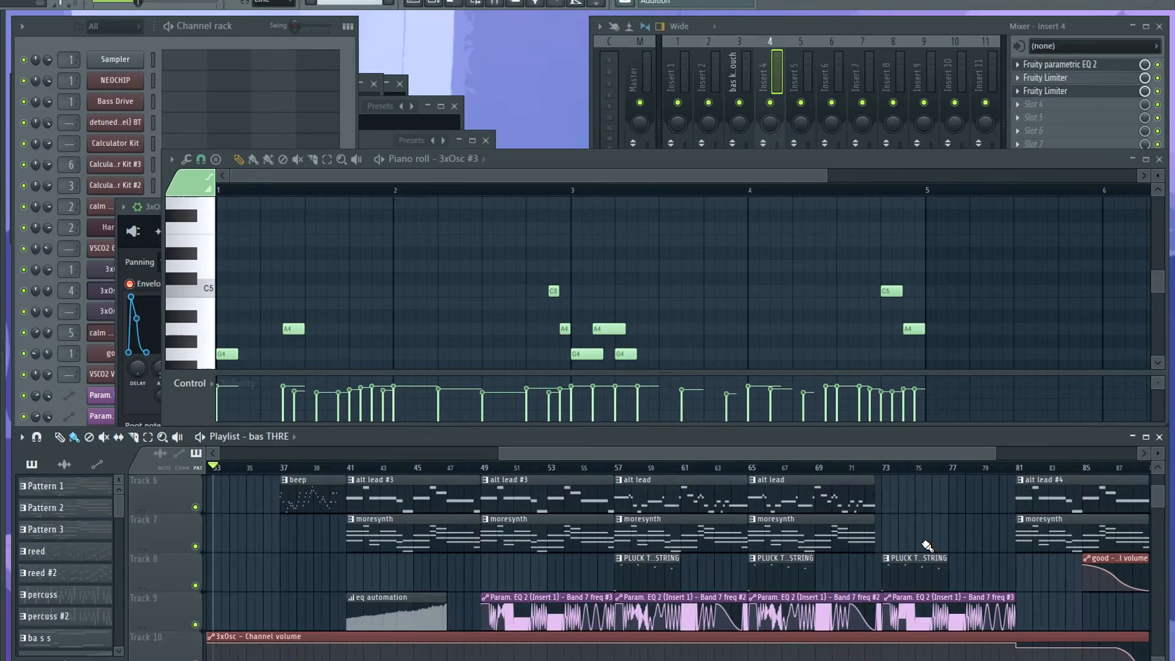
scroll(927, 544, up, 2)
scroll(542, 531, up, 1)
scroll(610, 521, down, 2)
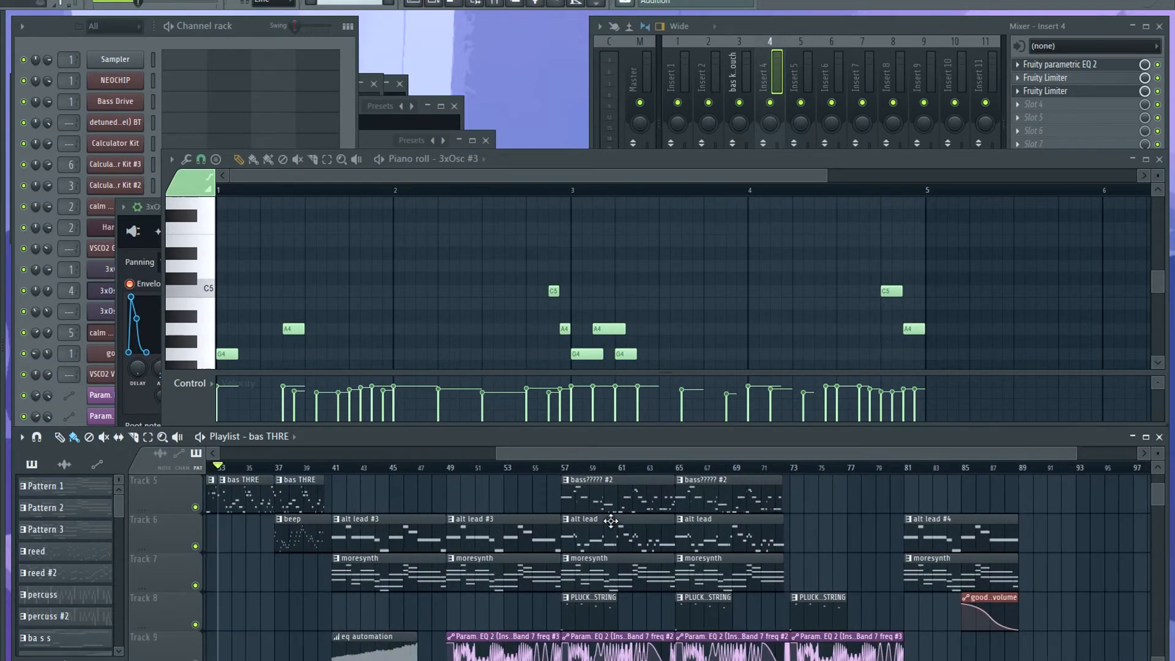
scroll(703, 556, up, 2)
Play the song from about bar 71 through the end of the second returning bass????? #2 clip.
click(765, 468)
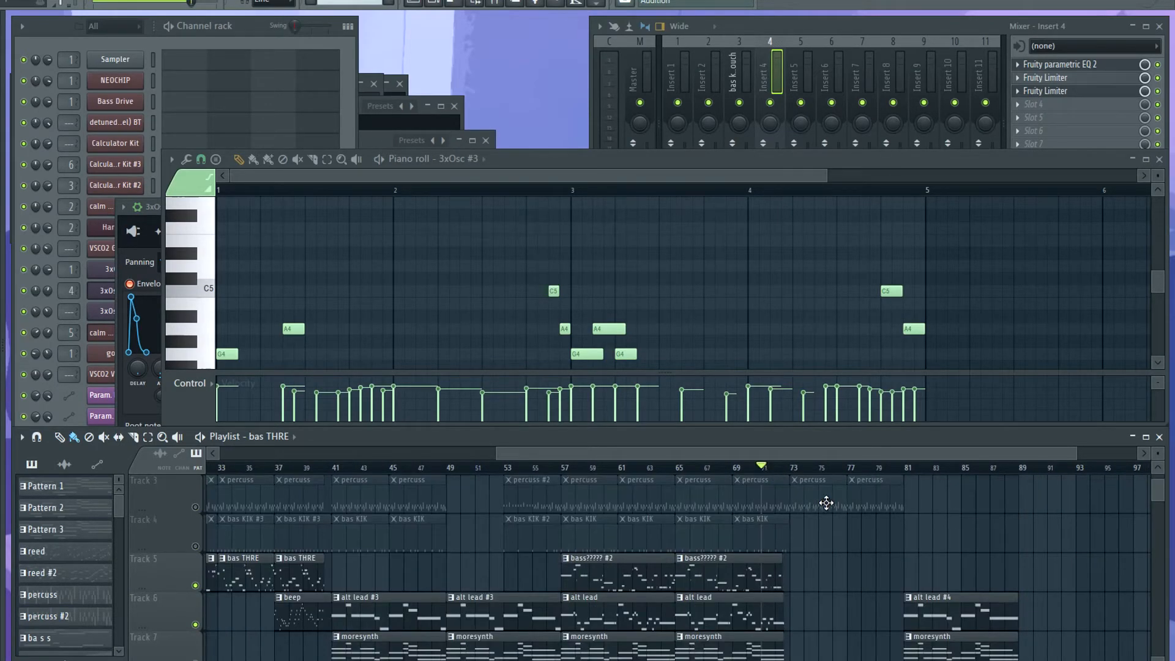
key(space)
scroll(820, 512, up, 2)
scroll(832, 534, down, 3)
scroll(868, 537, up, 1)
scroll(866, 493, up, 4)
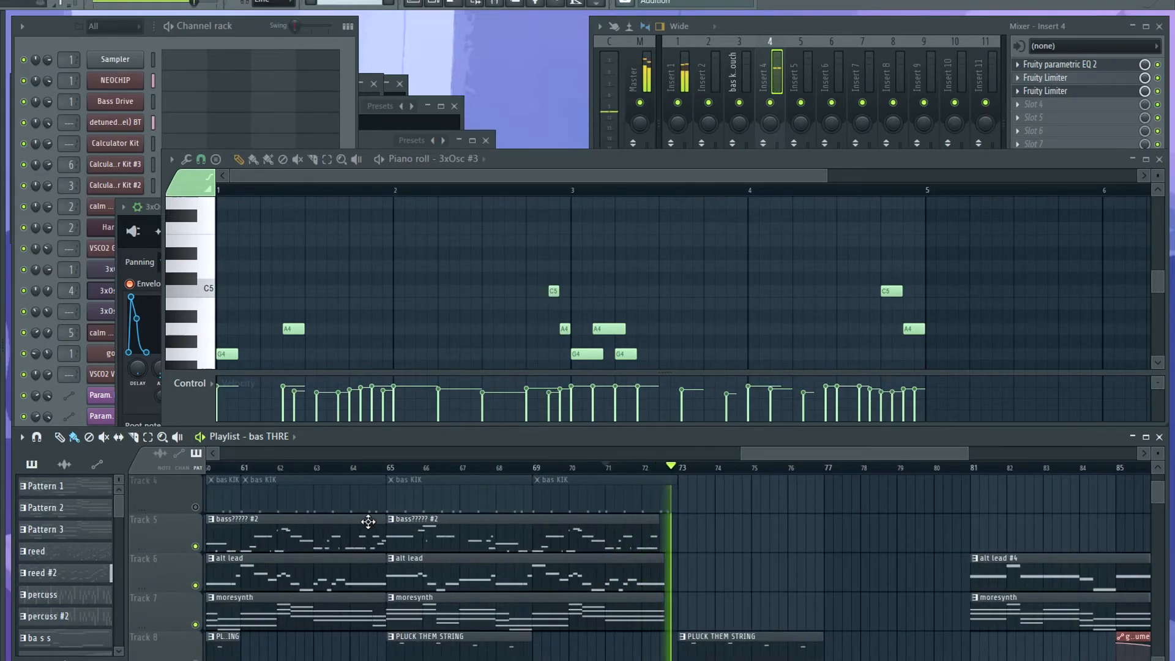
scroll(370, 519, up, 3)
Unmute the bas KIK and percuss tracks, enlarge the playlist to show the whole song, and stop playback.
click(196, 624)
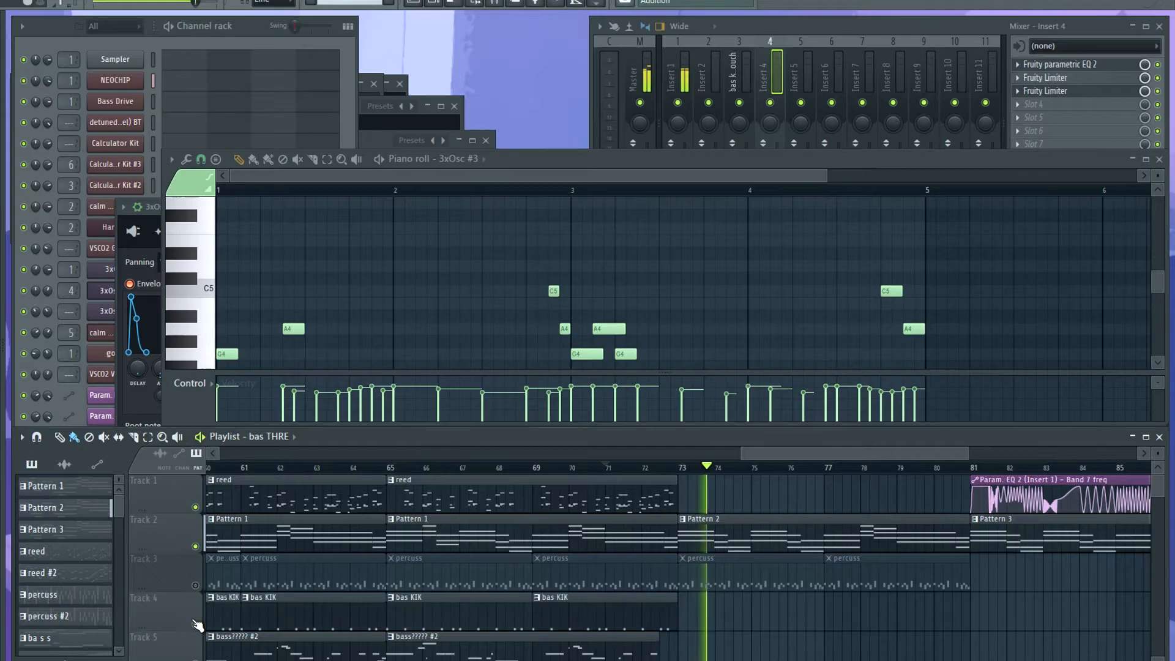
click(196, 586)
key(Return)
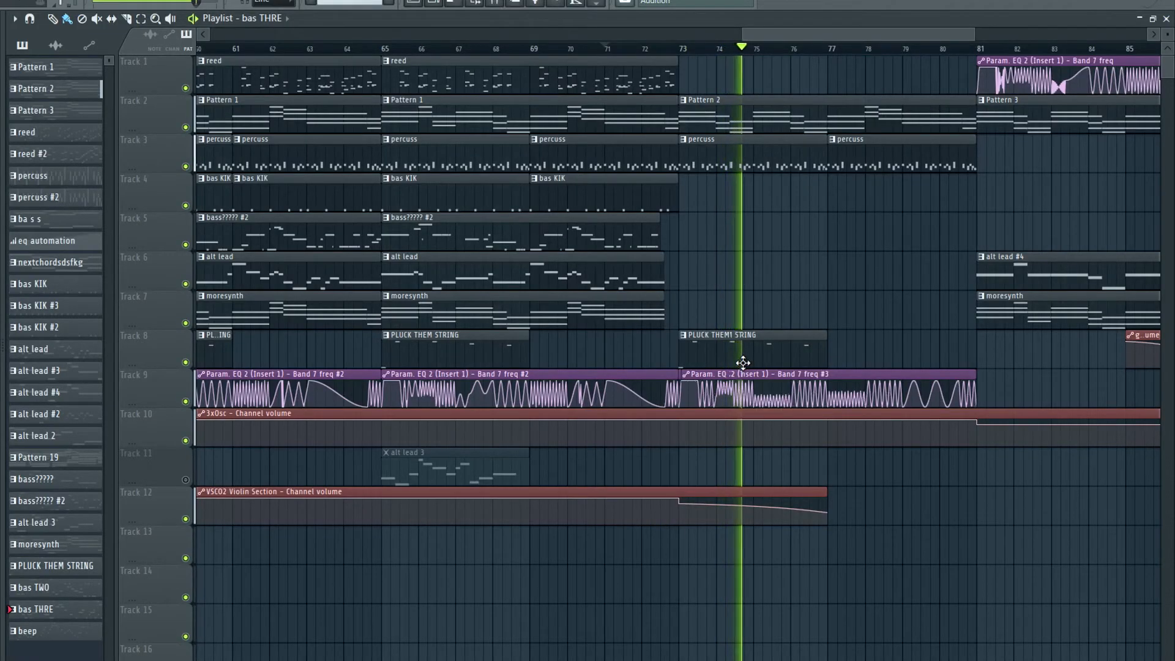
scroll(742, 362, down, 5)
key(space)
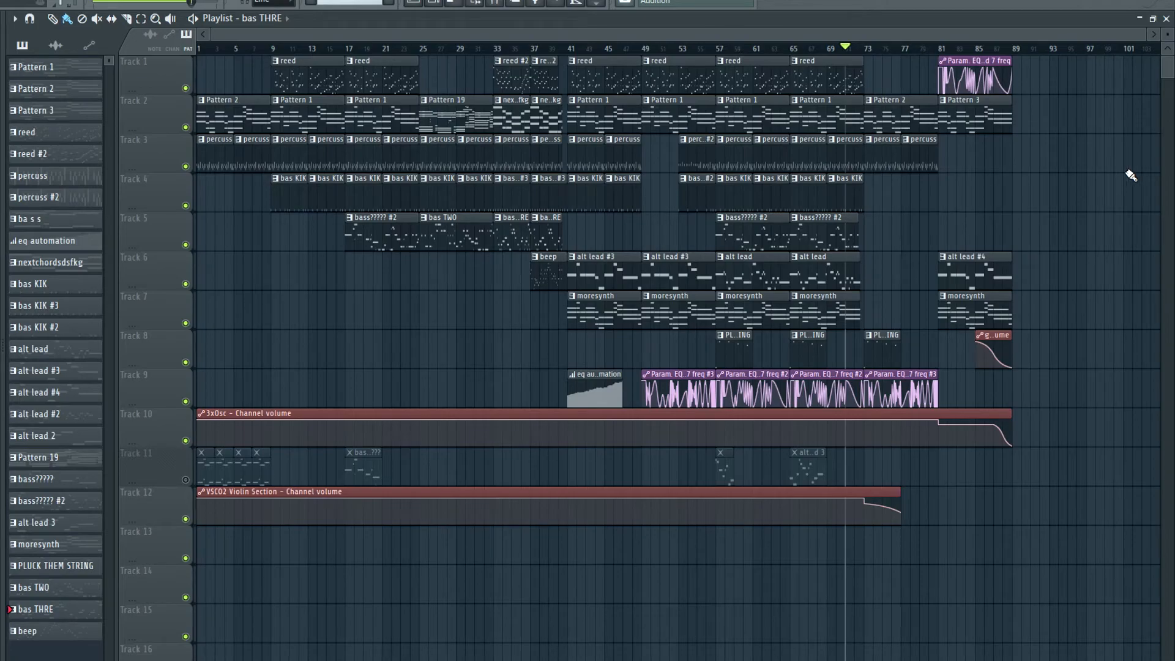
Restore the normal playlist size and open the Fruity parametric EQ 2 on mixer Insert 1.
key(Return)
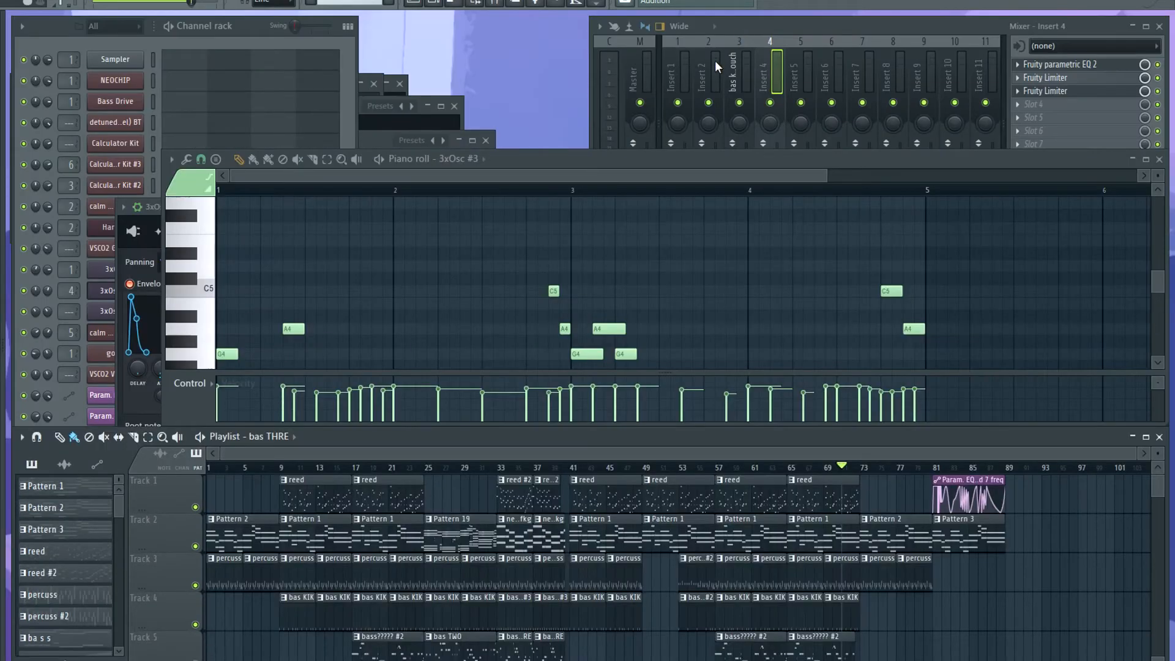
click(676, 71)
click(1060, 65)
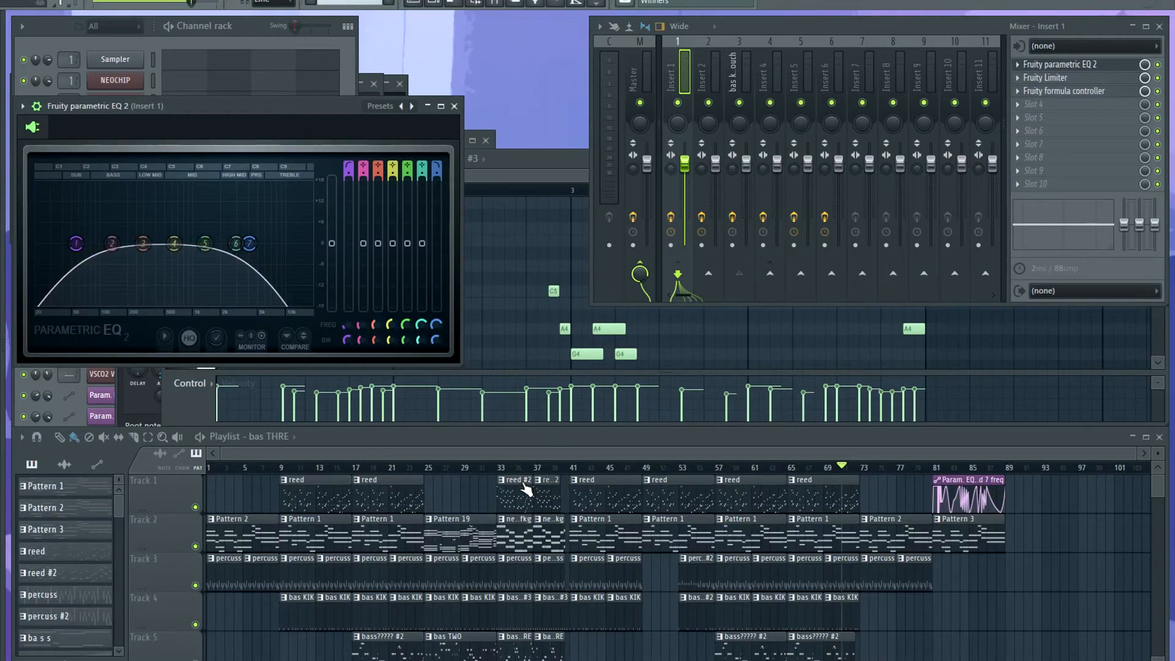
Examine the bass effects on mixer Insert 4, opening both Fruity Limiters and playing the bass through the second one.
scroll(1036, 582, down, 6)
scroll(739, 597, up, 2)
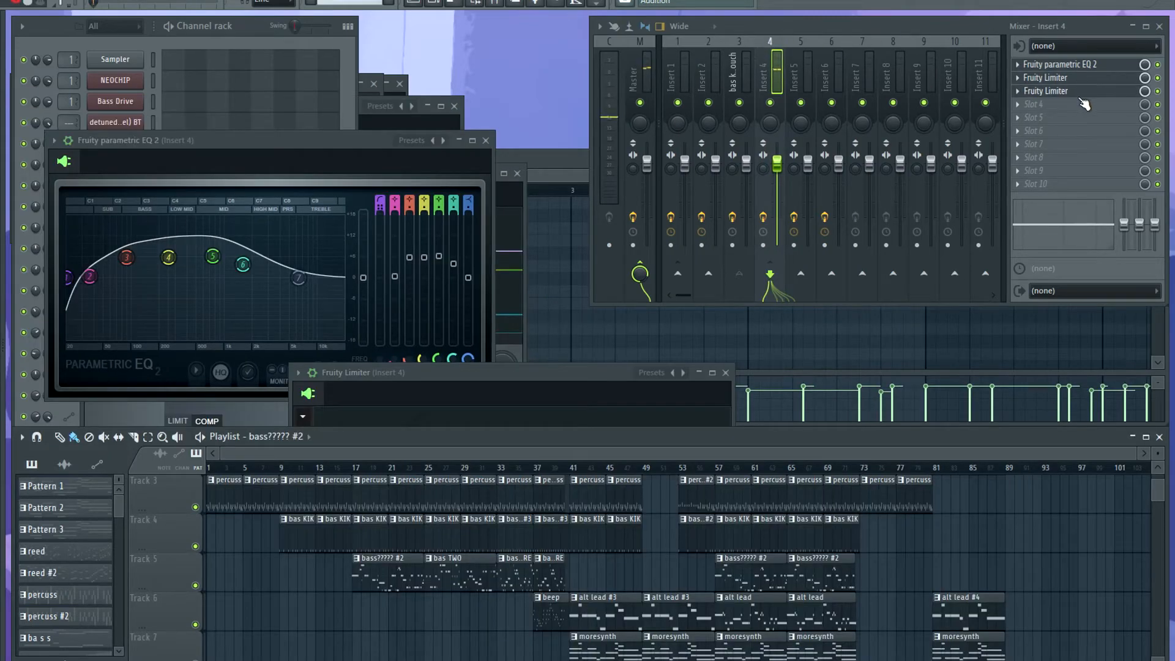
click(1079, 78)
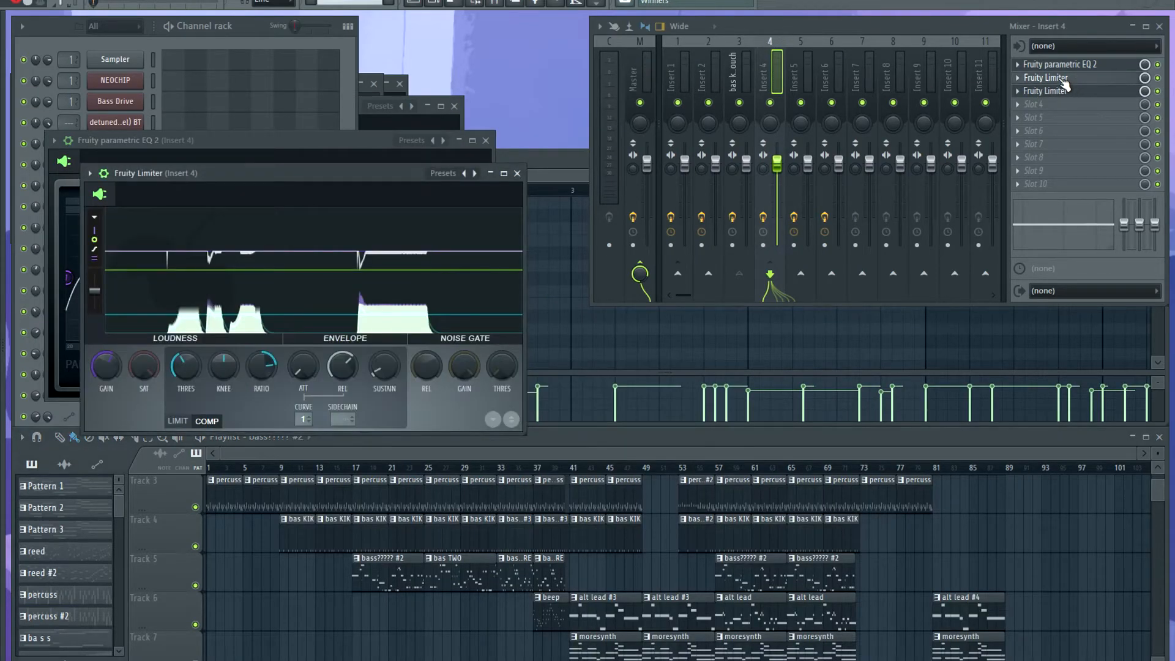
click(1046, 92)
click(1060, 91)
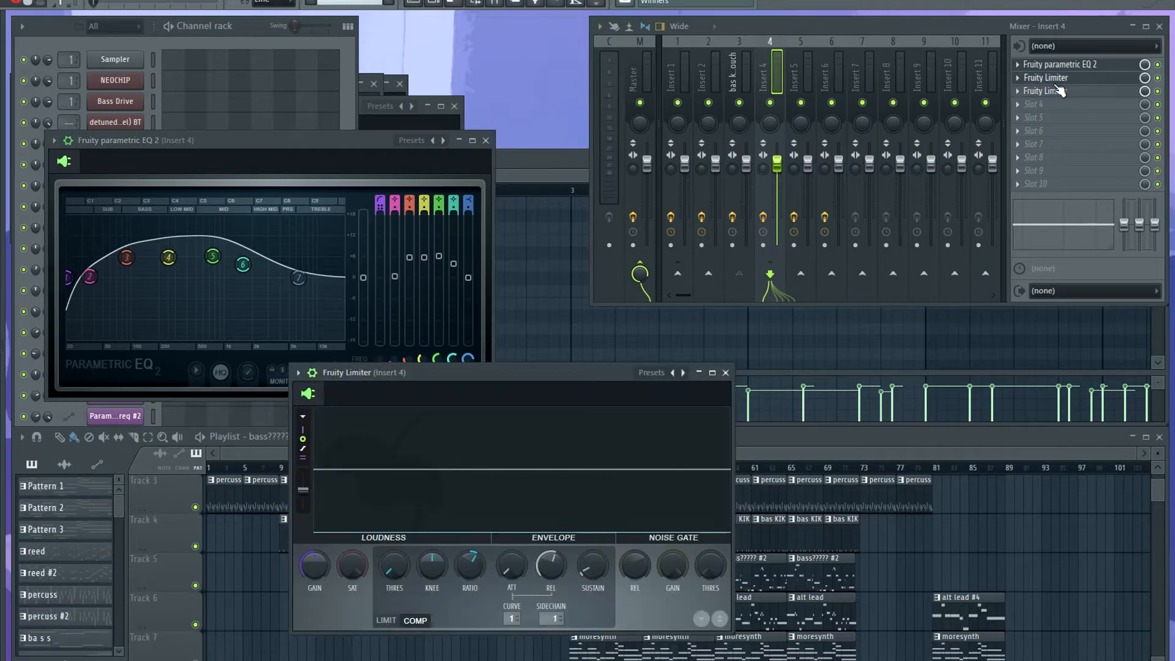
key(space)
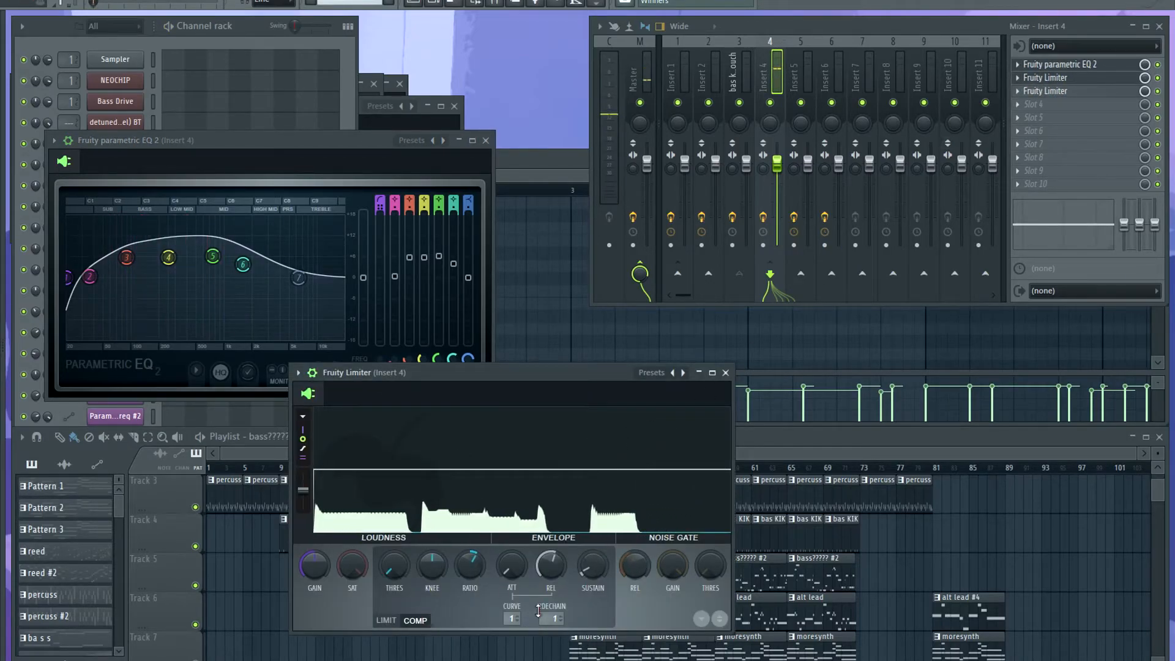
Inspect the layers in the drumless section from bar 49 to 53, selecting the moresynth and alt lead #3 clips.
click(801, 524)
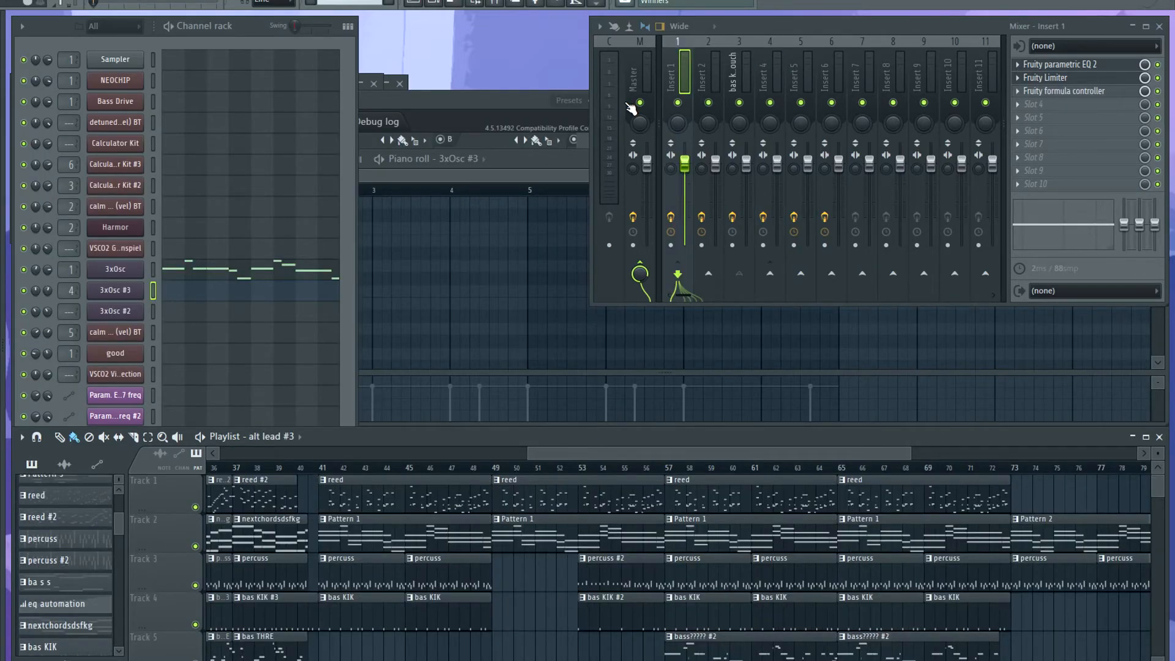
scroll(555, 569, up, 5)
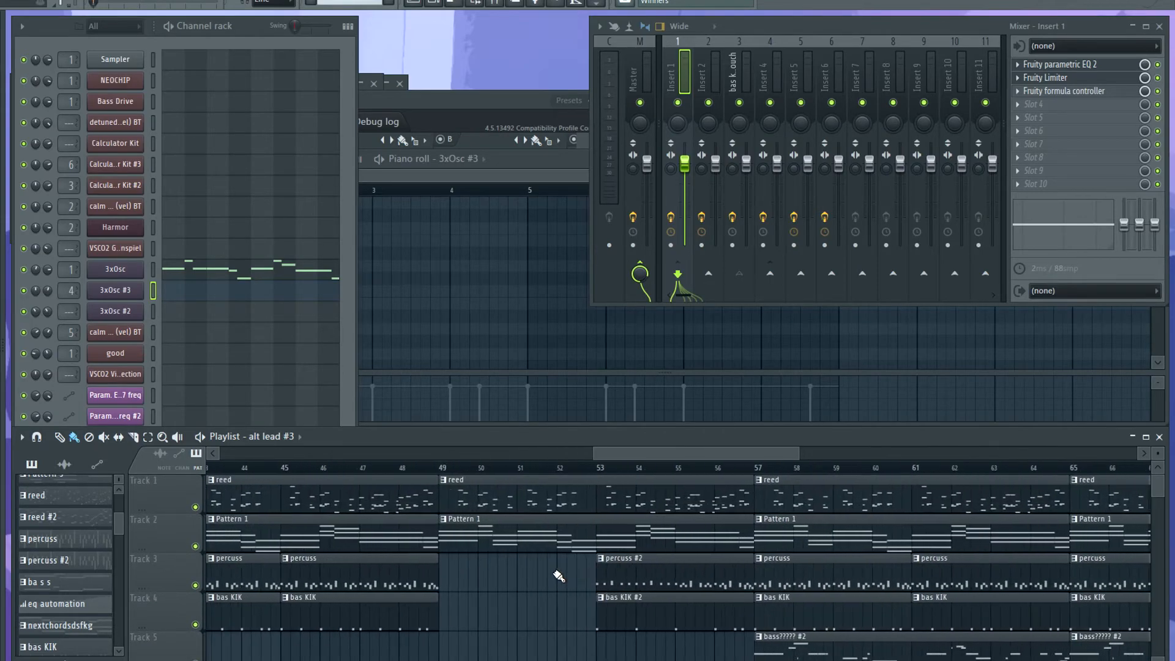
click(469, 547)
scroll(472, 544, down, 5)
click(478, 538)
scroll(465, 545, up, 2)
scroll(469, 569, up, 3)
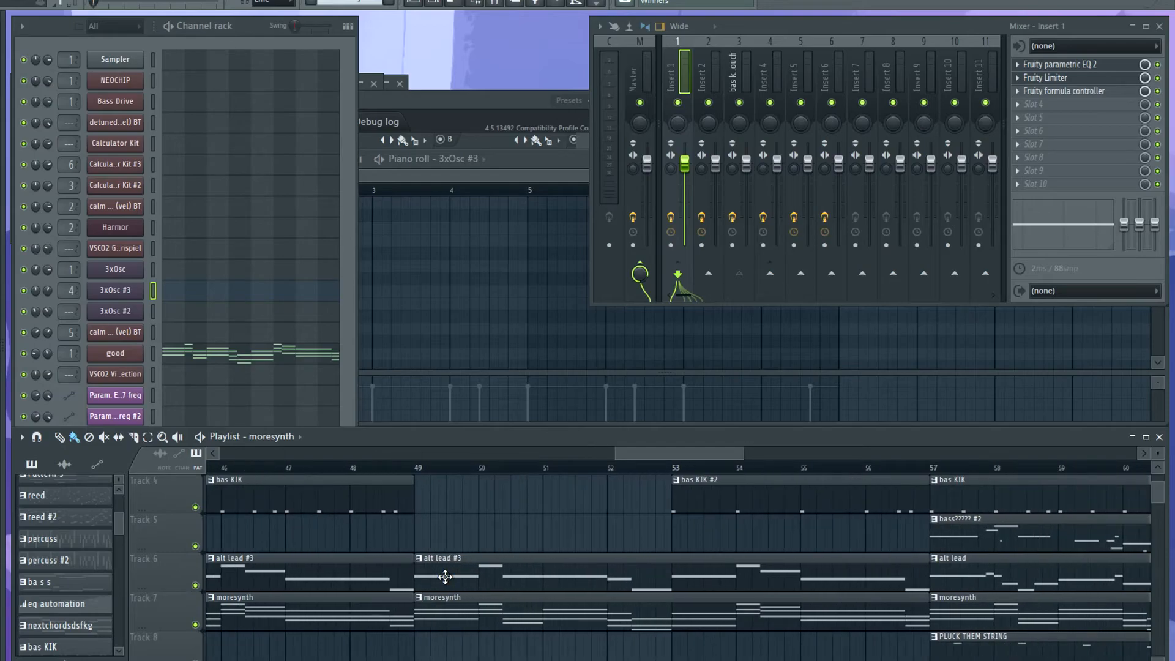
click(439, 573)
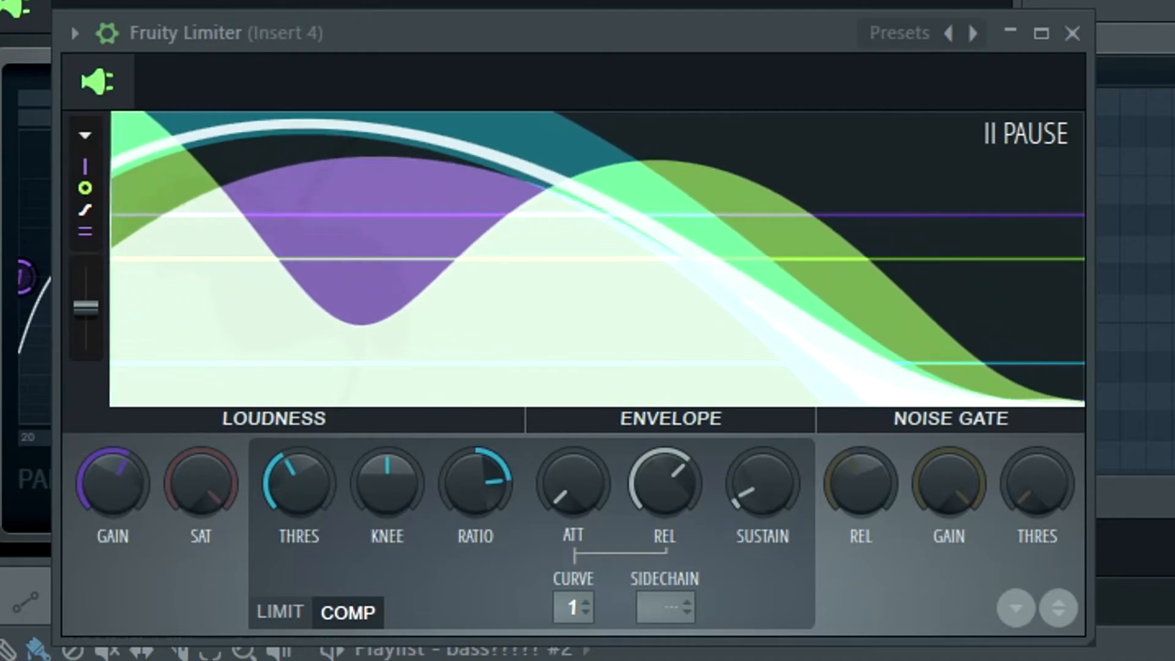
Play the bass through Insert 4's first Fruity Limiter and examine its compressor threshold against the 3xOsc #3 volume envelope.
key(space)
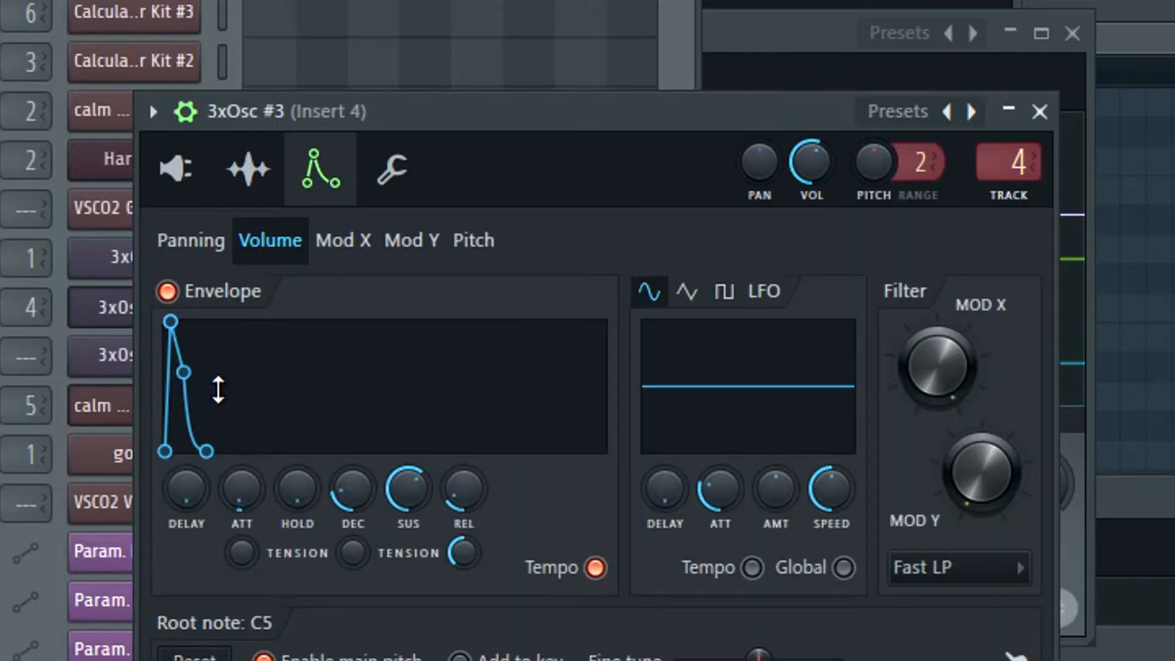
click(741, 57)
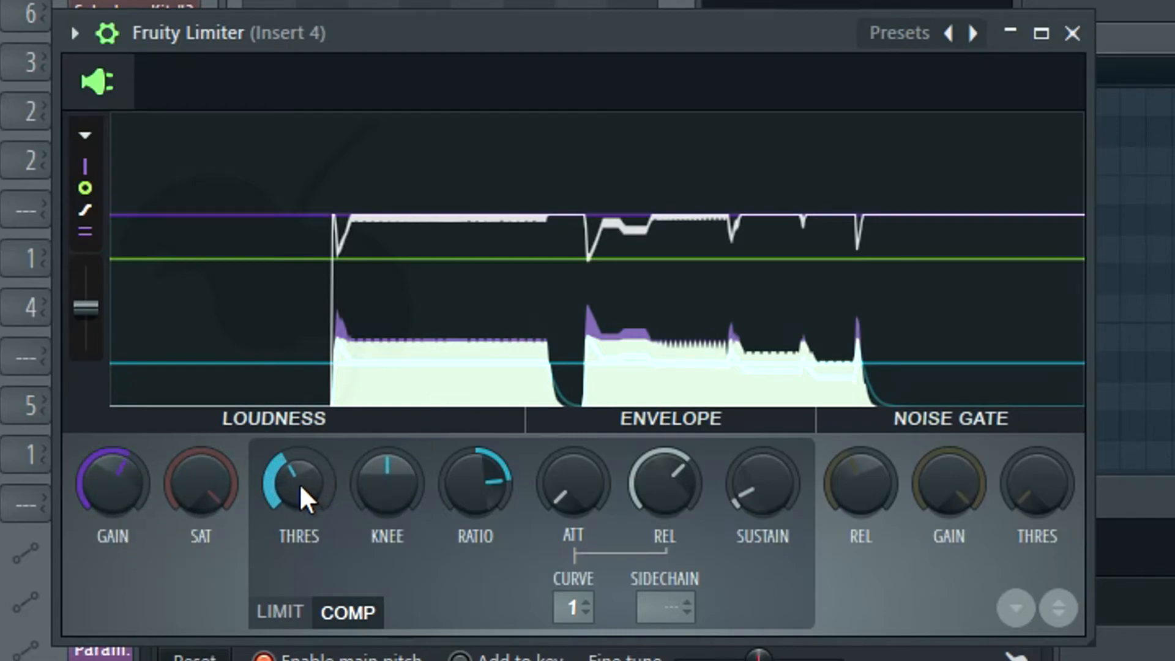
drag(294, 482, 293, 484)
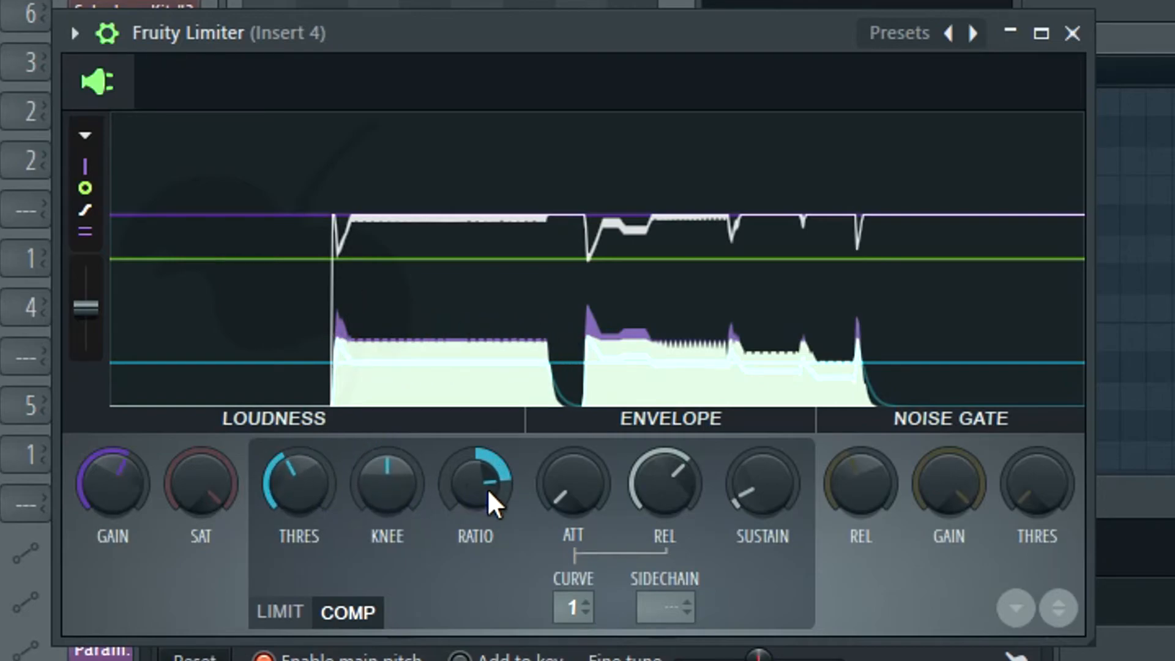
Play the 3xOsc #3 bass notes from near the end of bar 2 and examine the compression in Insert 4's Fruity Limiter.
mouse_move(115, 499)
mouse_down()
mouse_move(115, 480)
mouse_move(115, 496)
mouse_up()
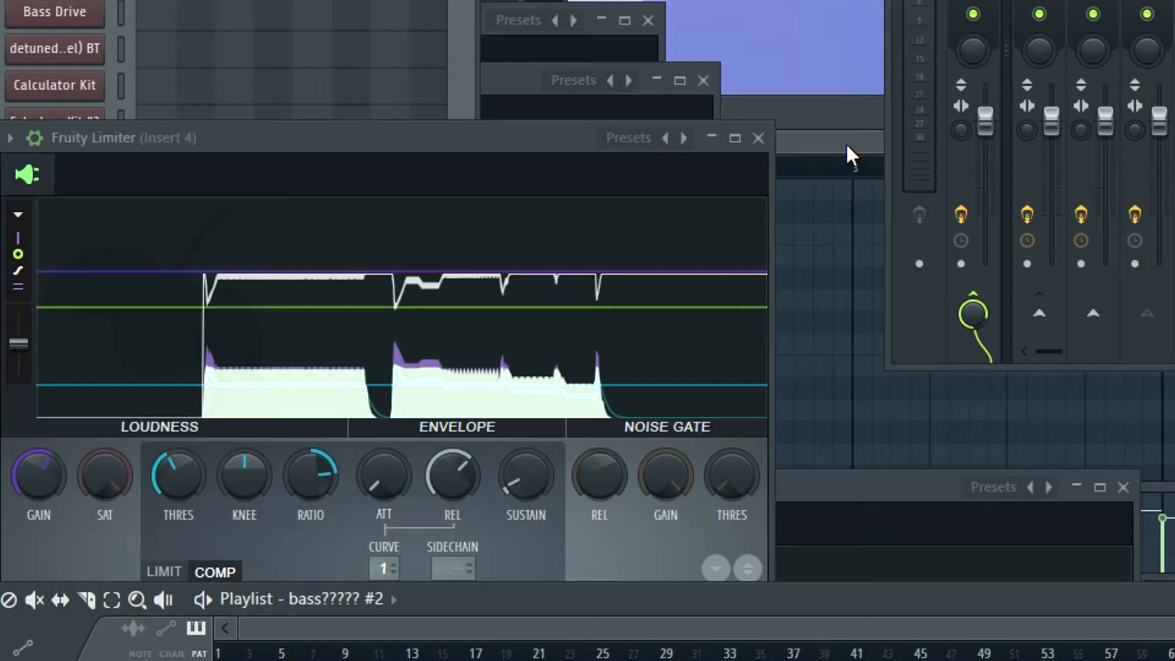
click(847, 149)
scroll(802, 300, down, 7)
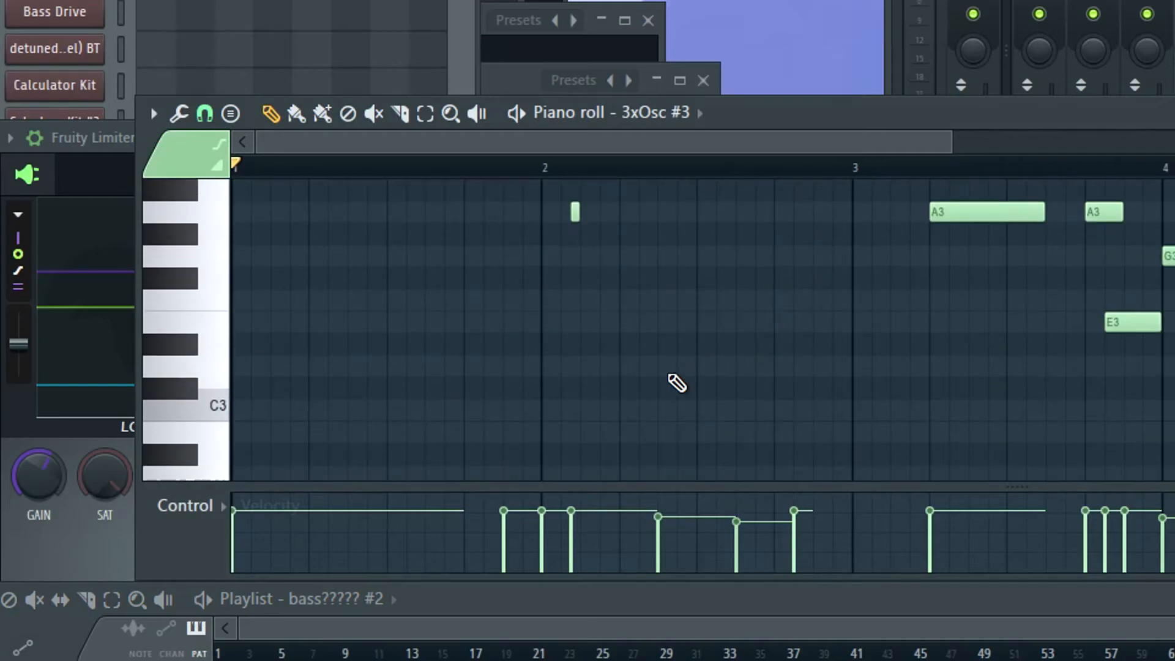
scroll(676, 382, down, 3)
scroll(667, 330, up, 3)
click(562, 170)
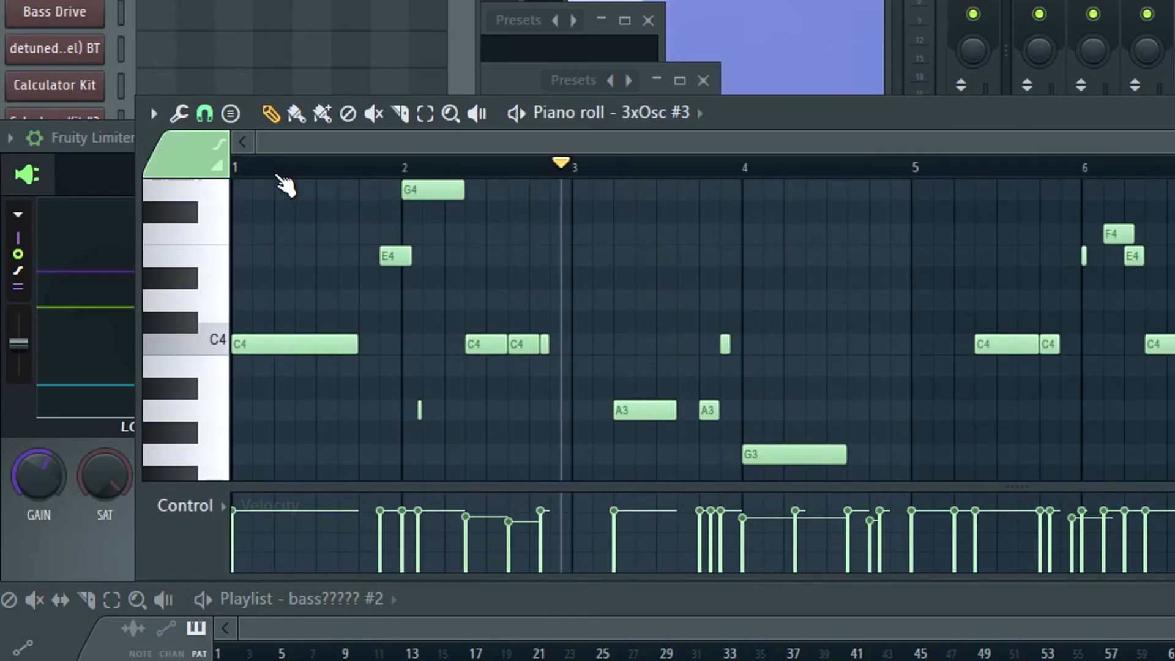
click(109, 153)
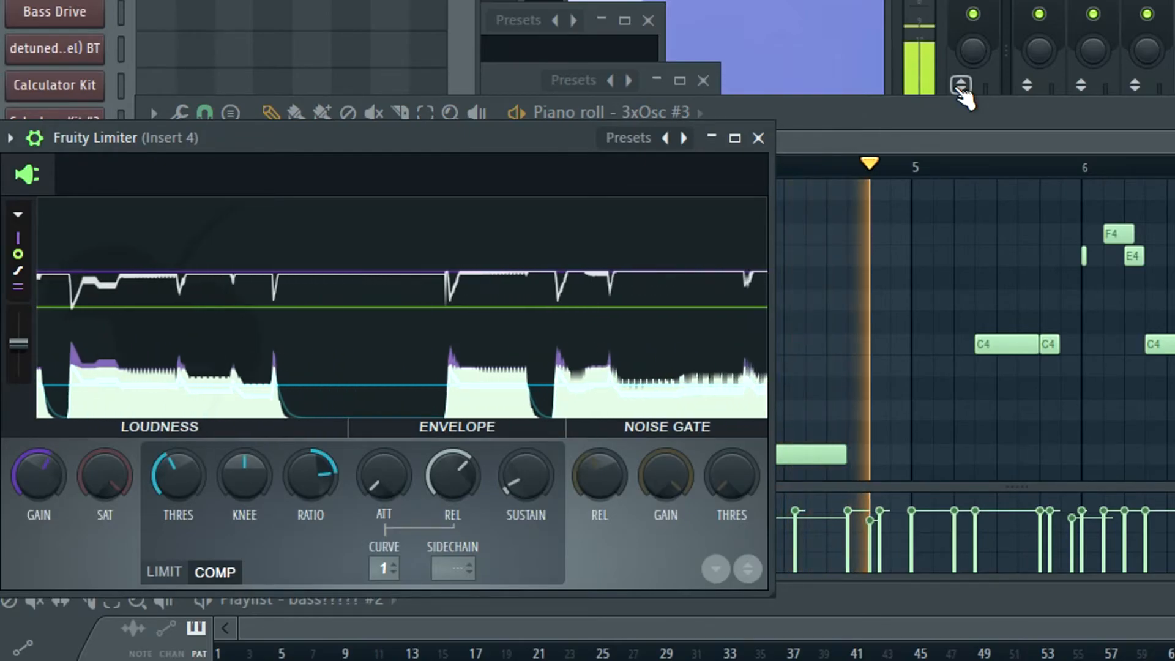
key(space)
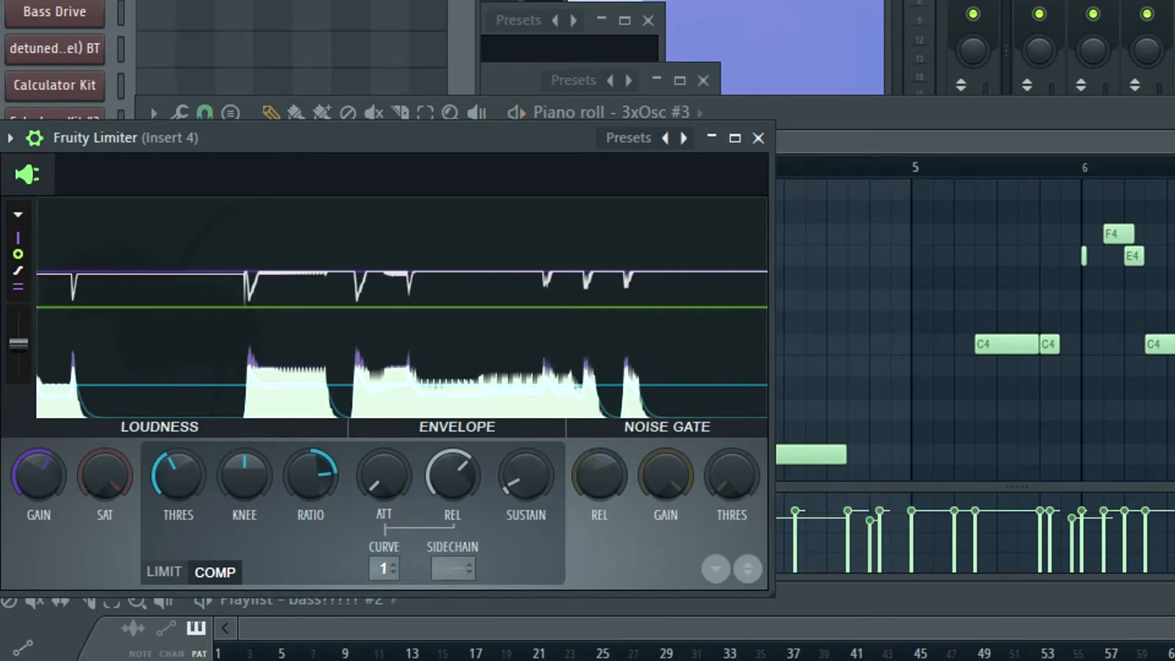
Play the 3xOsc #3 pattern again and follow its lower notes in the piano roll.
click(841, 143)
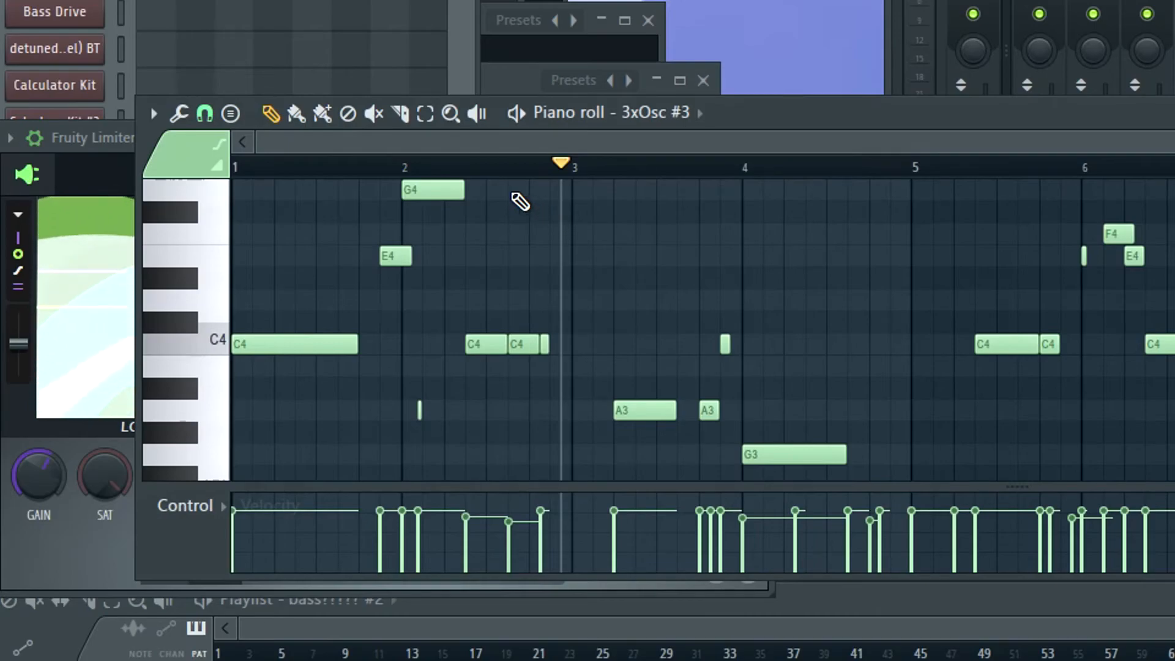
key(space)
scroll(954, 312, down, 3)
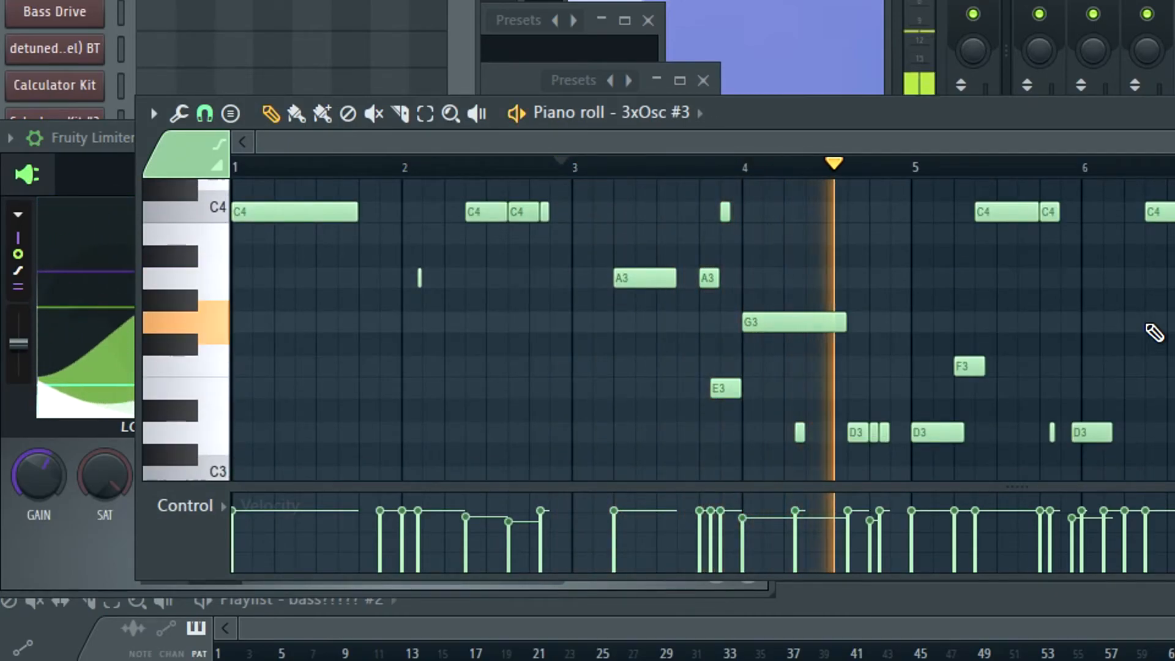
key(space)
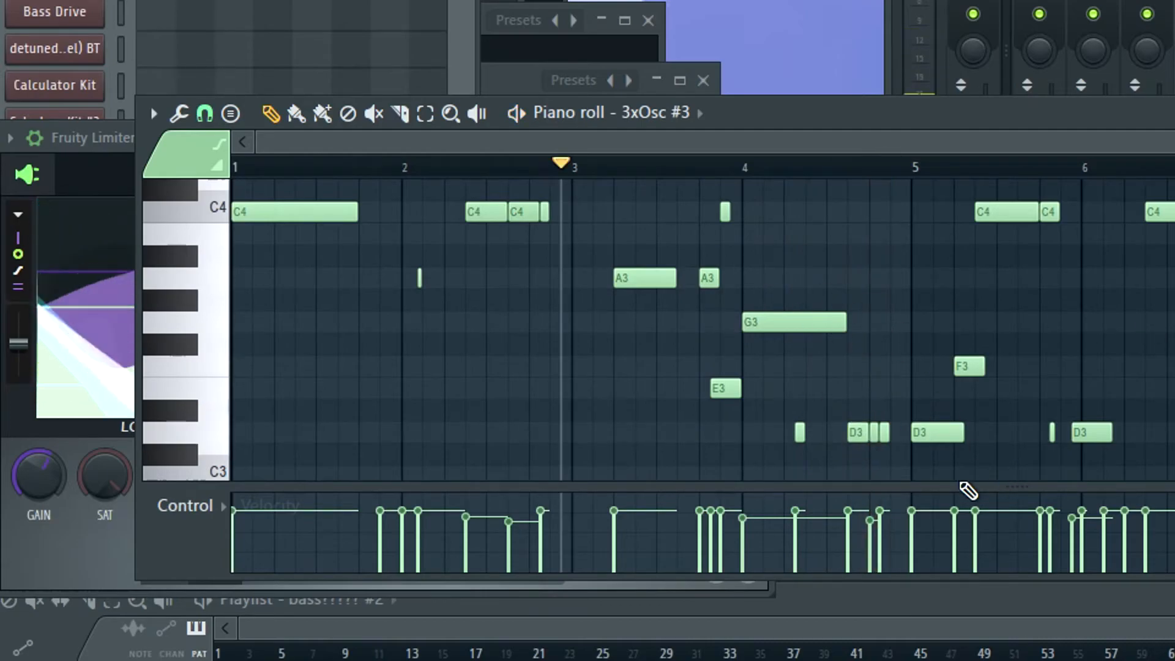
Slightly lower the gain and the compressor threshold in Insert 4's Fruity Limiter.
click(918, 5)
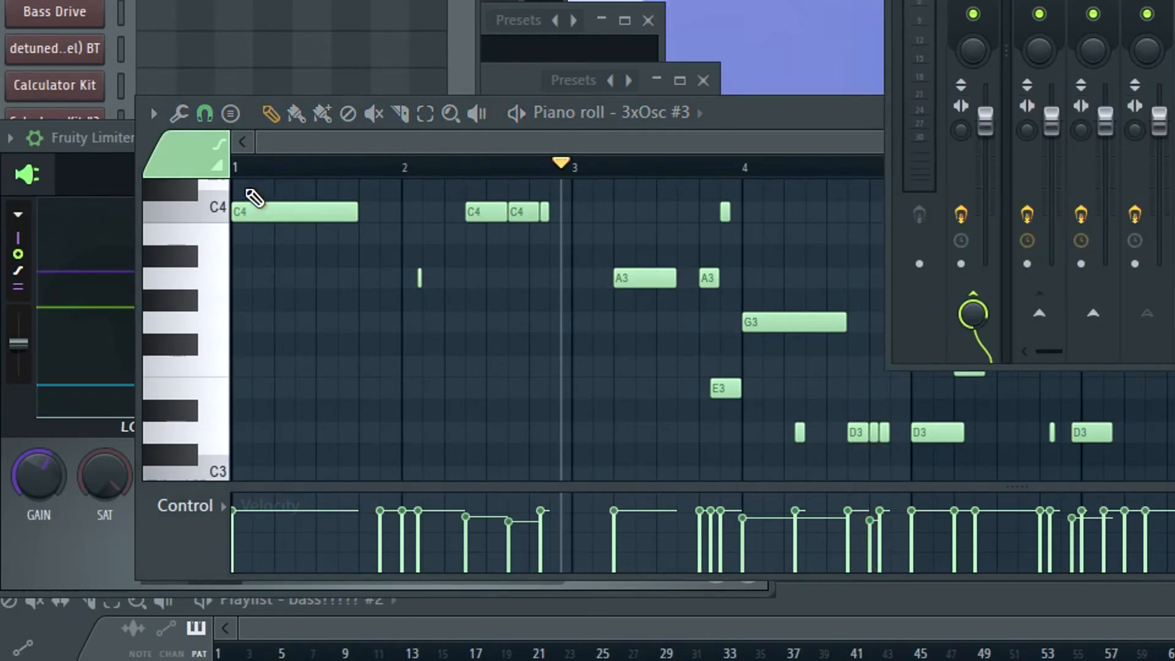
click(83, 144)
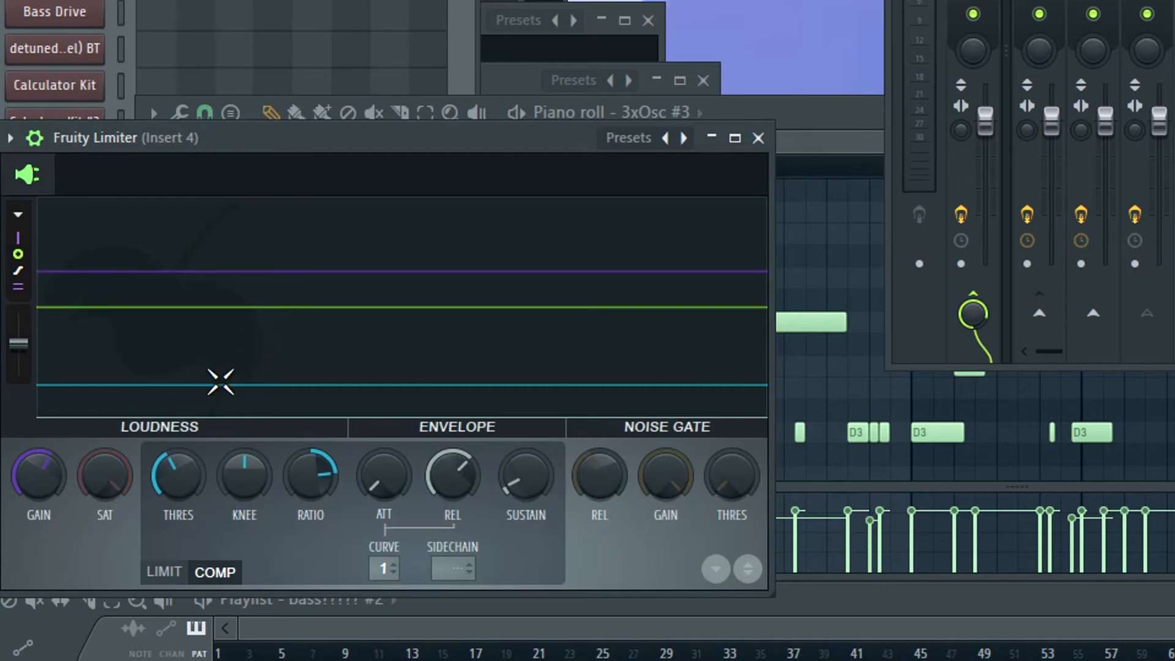
drag(39, 489, 39, 492)
drag(198, 489, 199, 494)
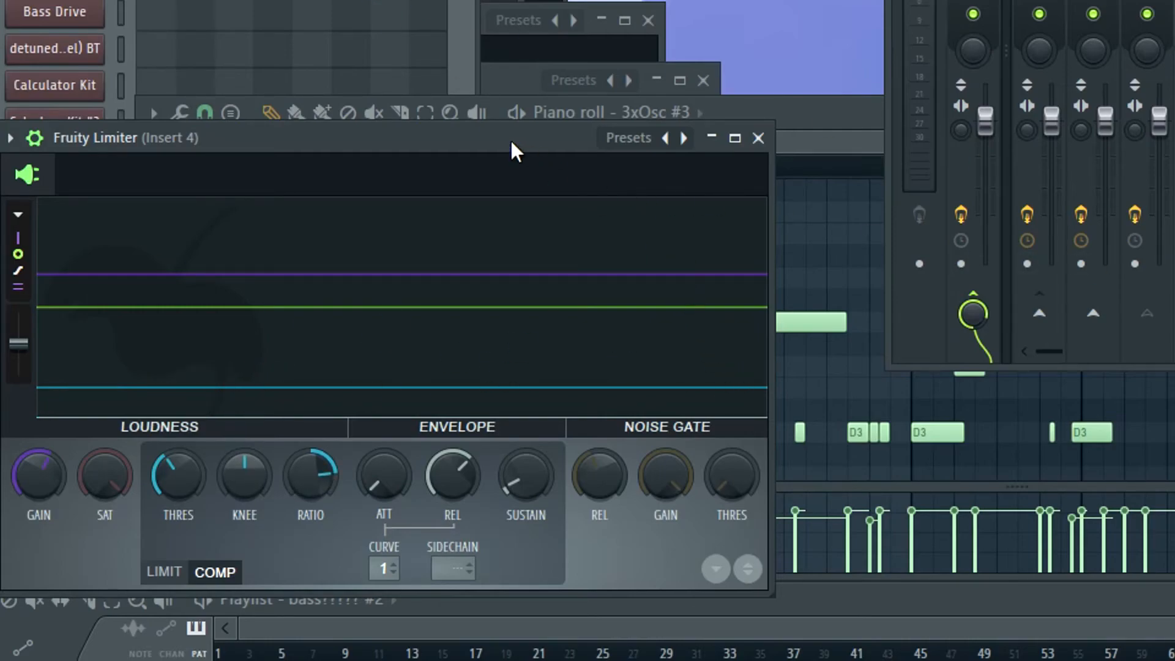
drag(512, 142, 508, 136)
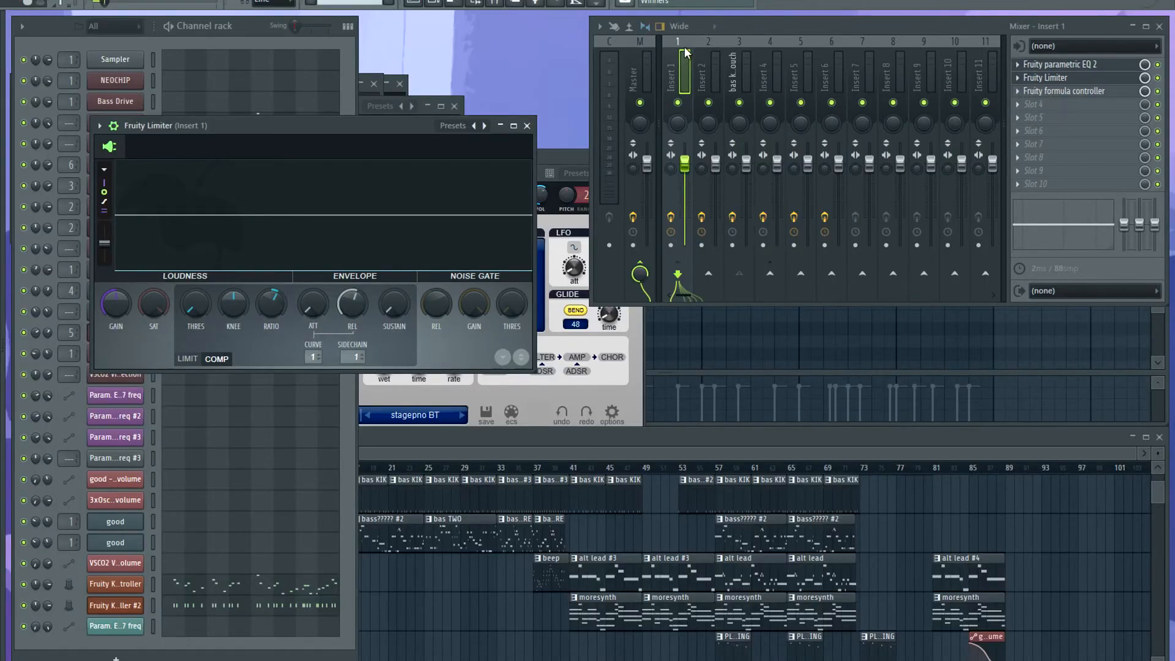
Inspect the Master channel's effects, opening the ZGameEditor Visualizer and the Fruity parametric EQ 2.
click(676, 67)
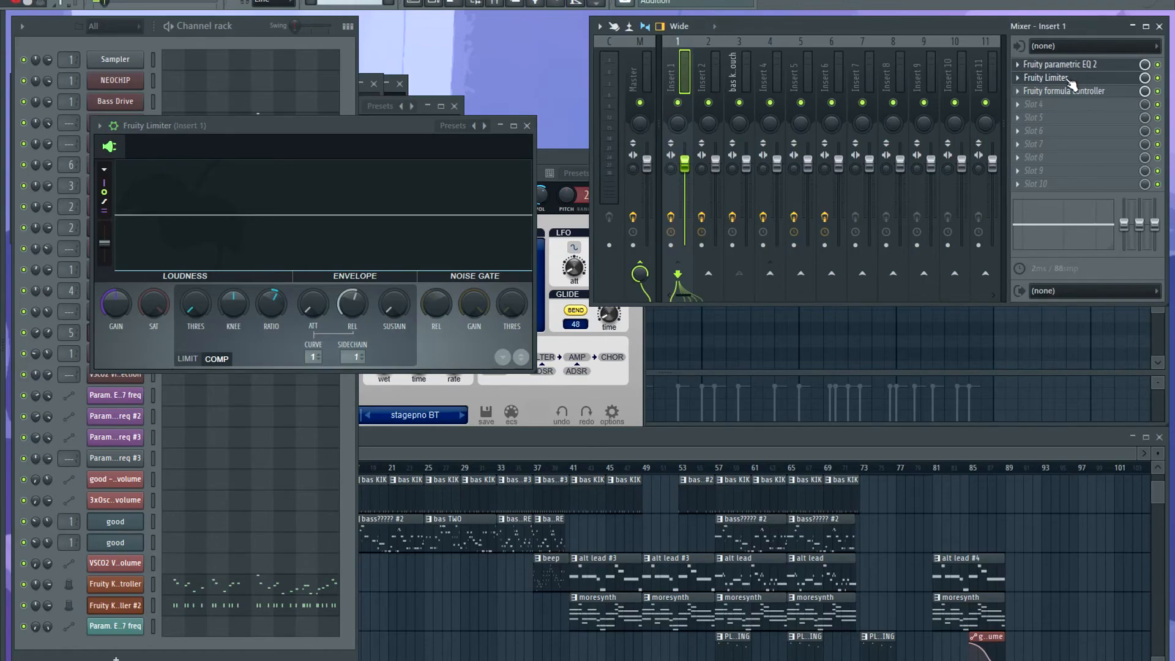
click(635, 77)
click(1106, 90)
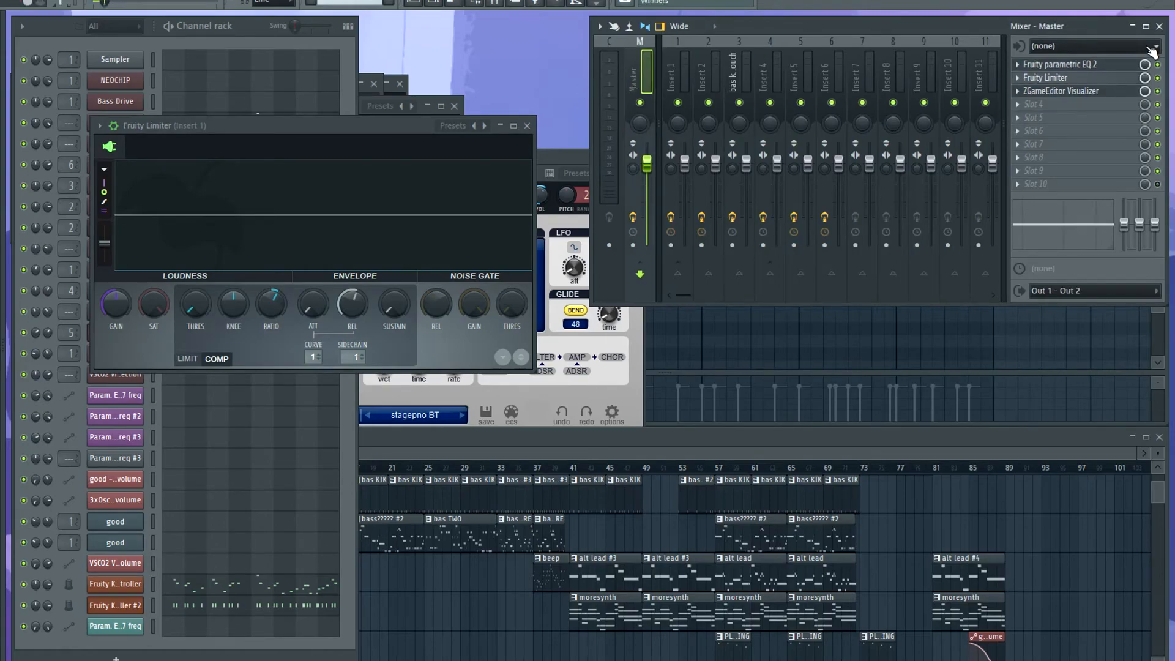
click(1100, 68)
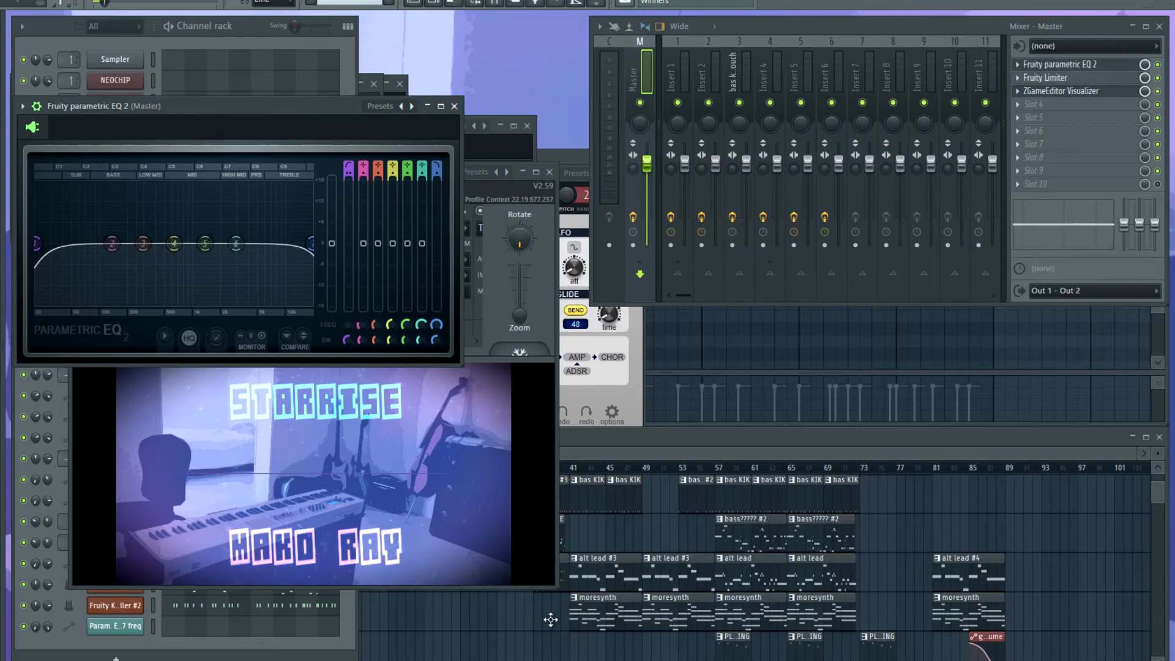
scroll(550, 619, down, 4)
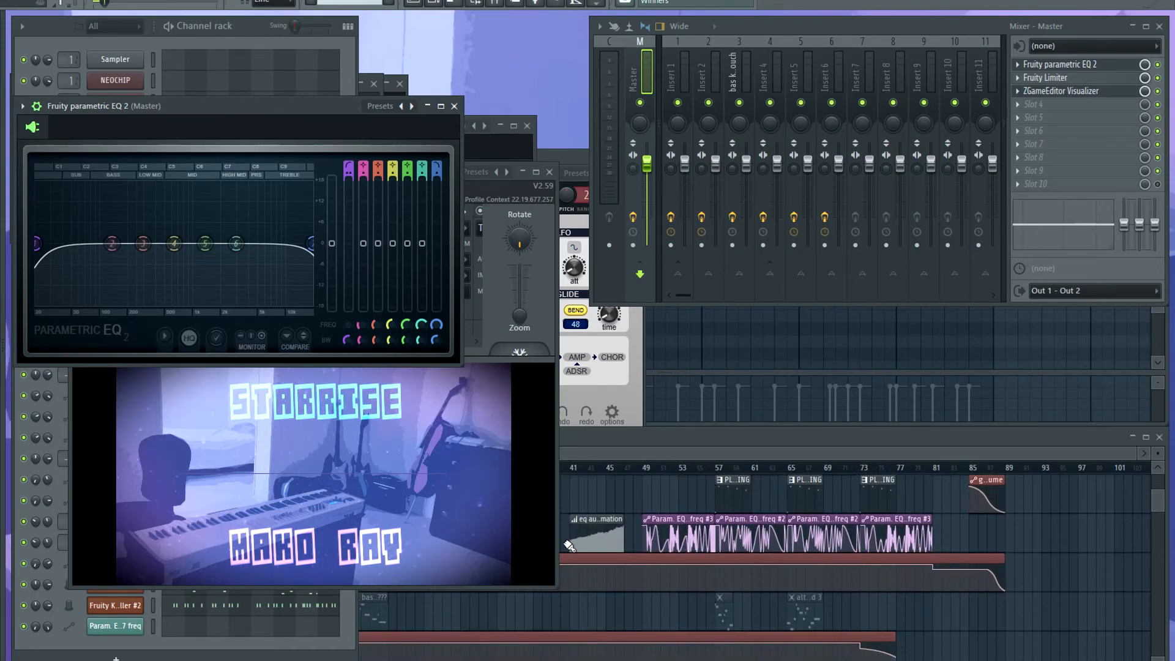
scroll(568, 546, up, 3)
Play the song through the Master's Fruity Limiter and examine its compressor threshold.
double_click(1075, 80)
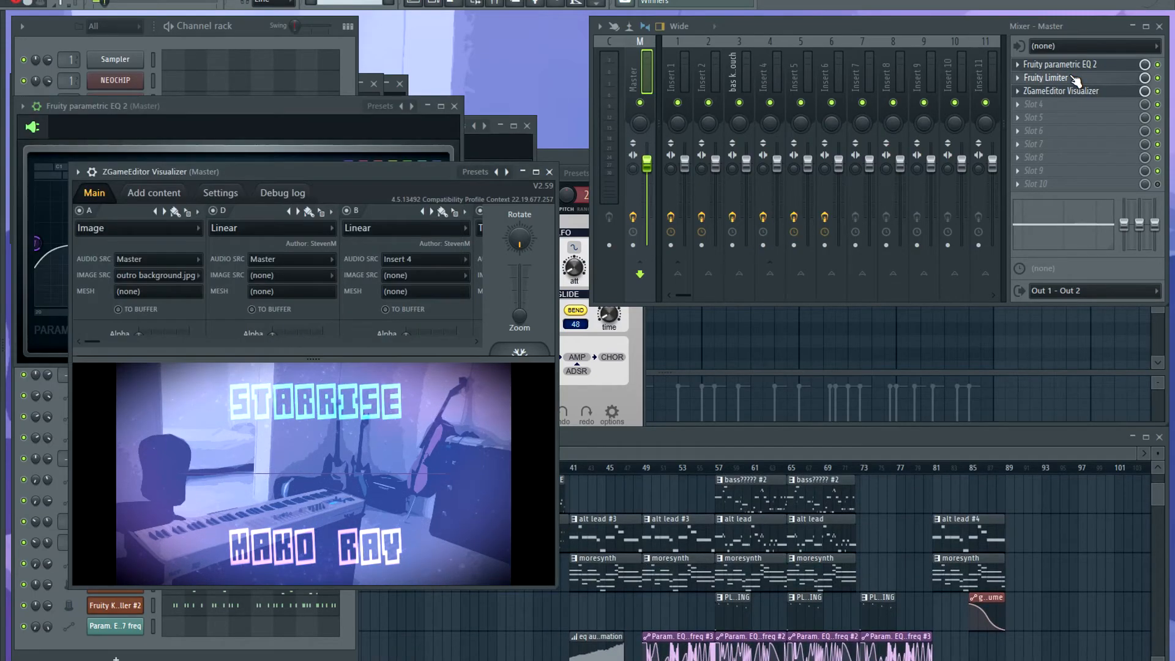
click(1075, 80)
key(space)
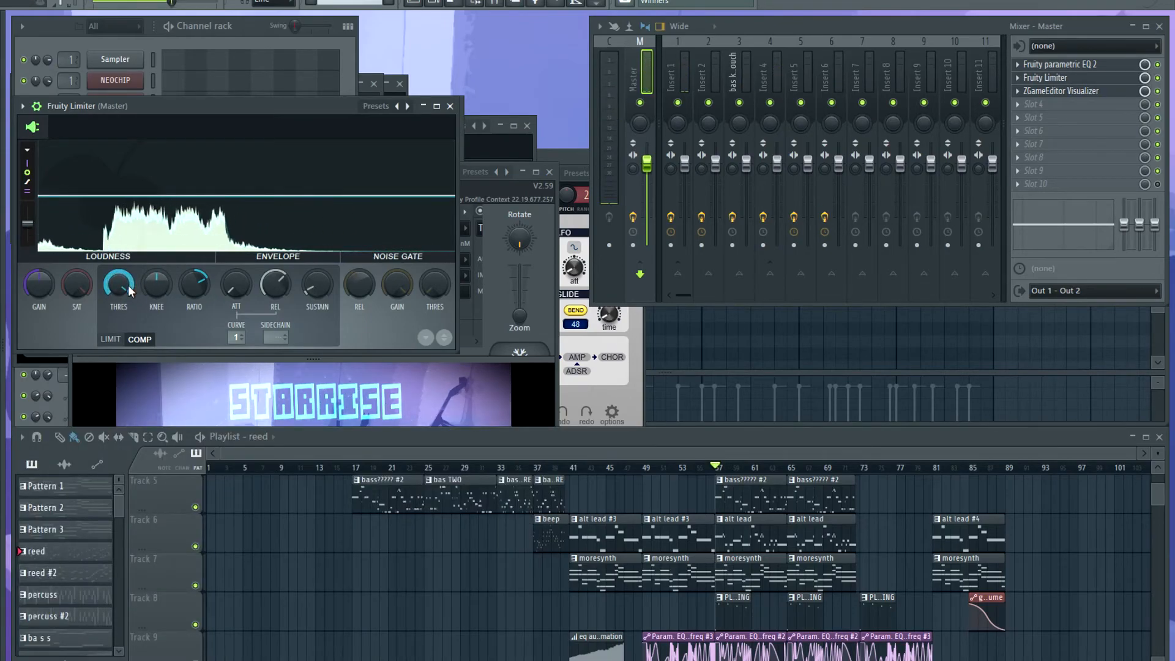
drag(123, 285, 123, 288)
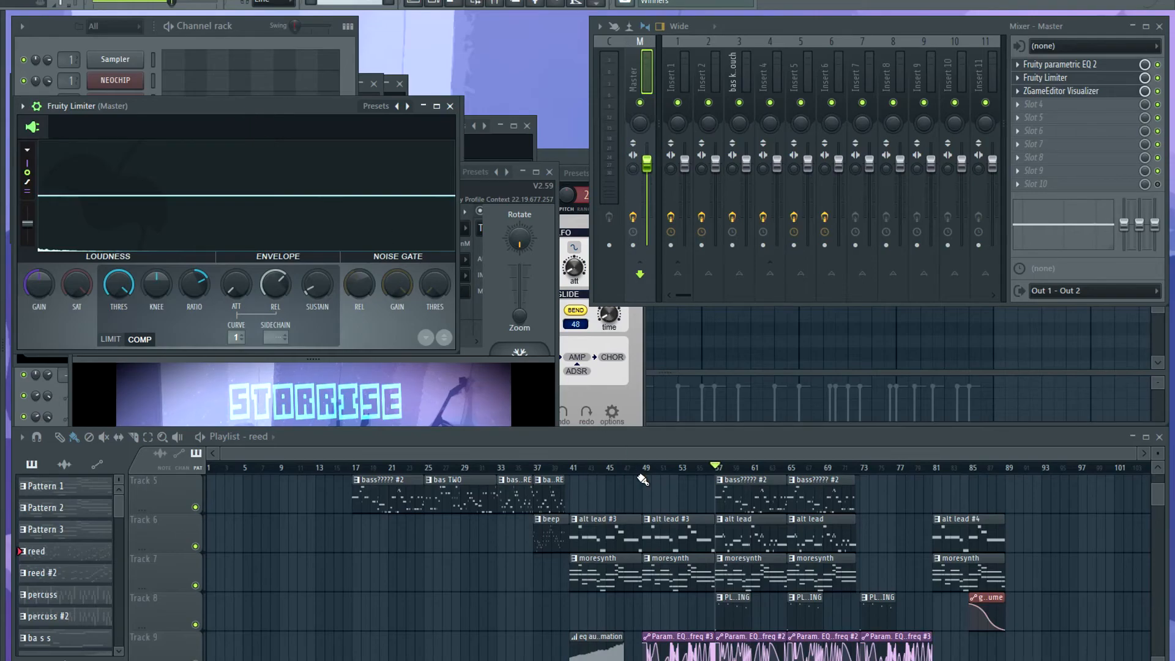
Look over the arrangement's tracks across the whole song in the playlist.
drag(627, 454, 296, 486)
scroll(341, 515, up, 4)
scroll(830, 529, down, 5)
scroll(772, 513, up, 3)
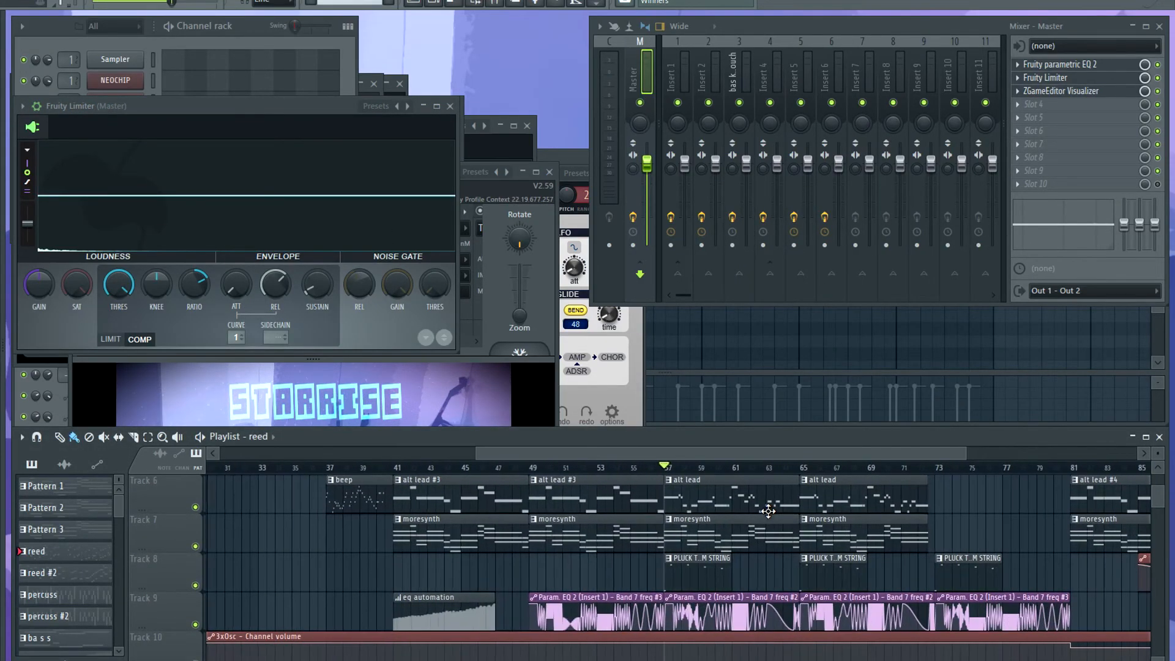
scroll(767, 511, up, 3)
scroll(758, 510, down, 6)
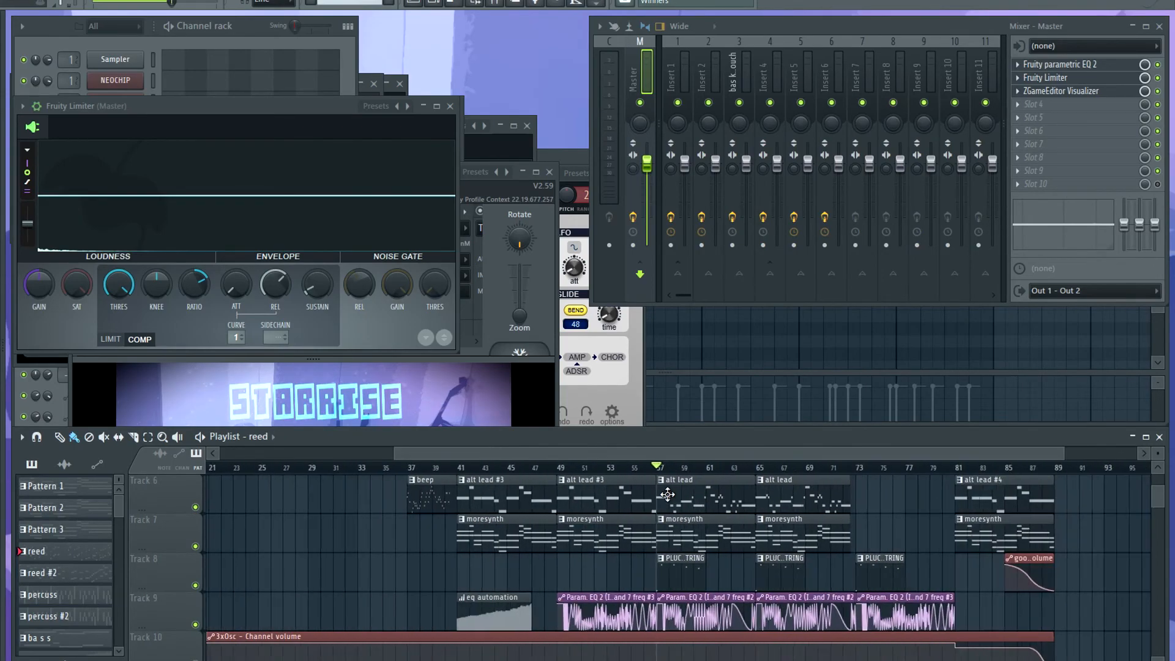
scroll(430, 518, up, 3)
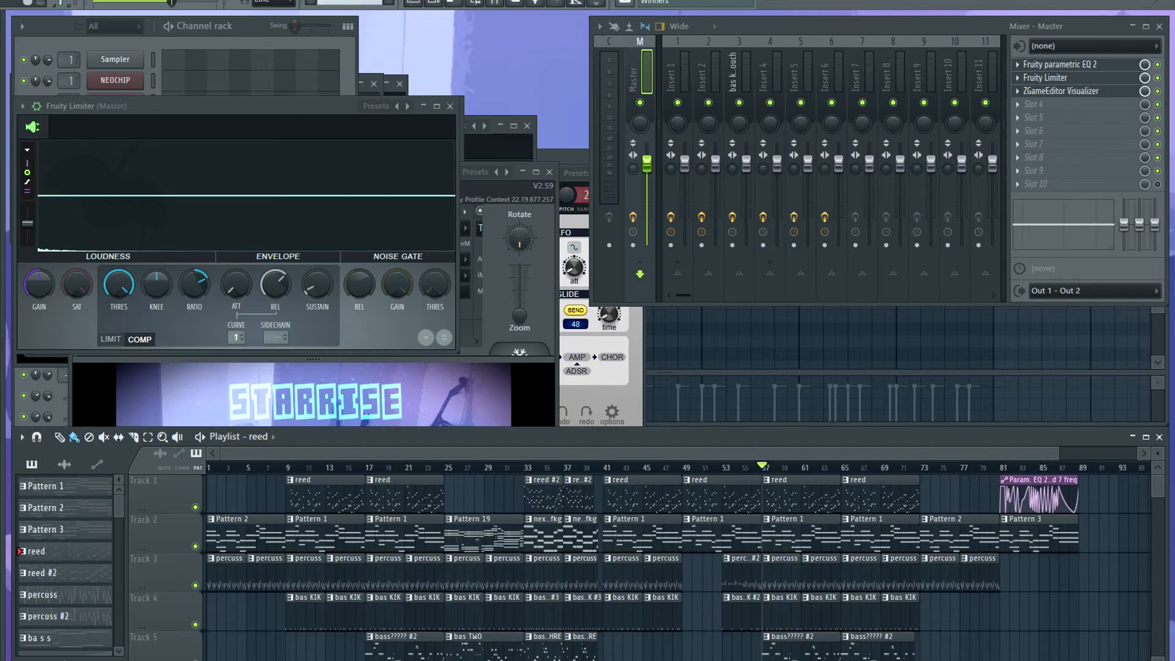
drag(610, 453, 236, 448)
drag(366, 451, 206, 464)
Open the Master's ZGameEditor Visualizer, move it clear of the channel rack and view its preview.
click(1059, 92)
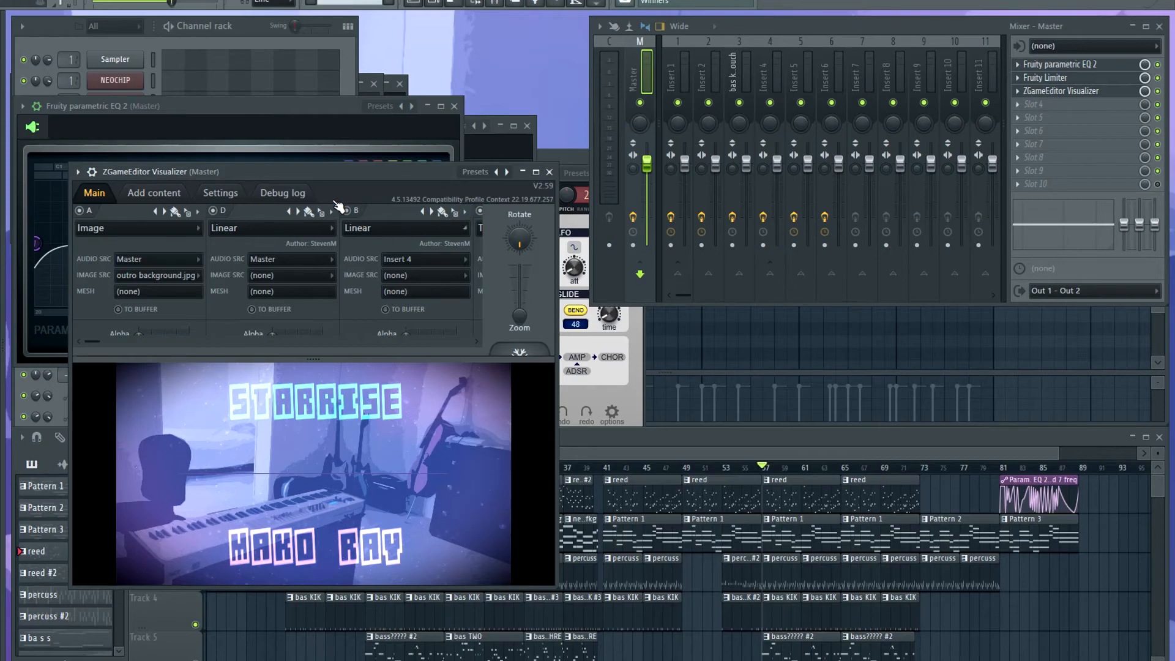
drag(296, 177, 389, 105)
click(630, 101)
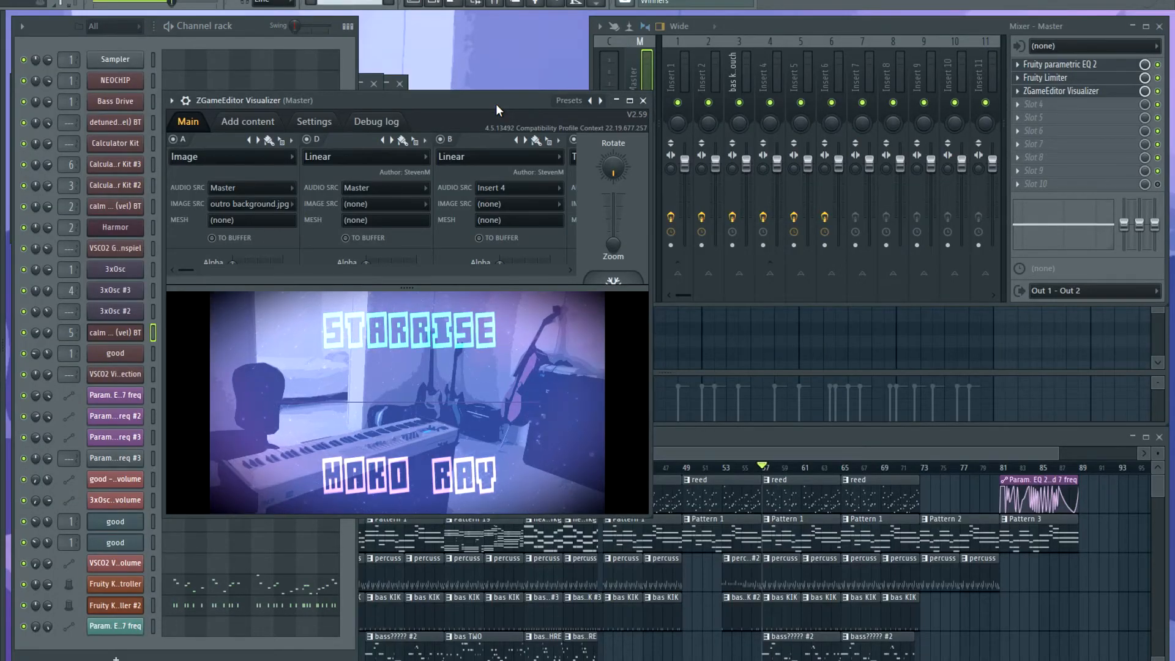
Examine the Fruity Keyboard Controller and its piano roll notes while the song plays, and bring back the ZGameEditor Visualizer.
click(132, 585)
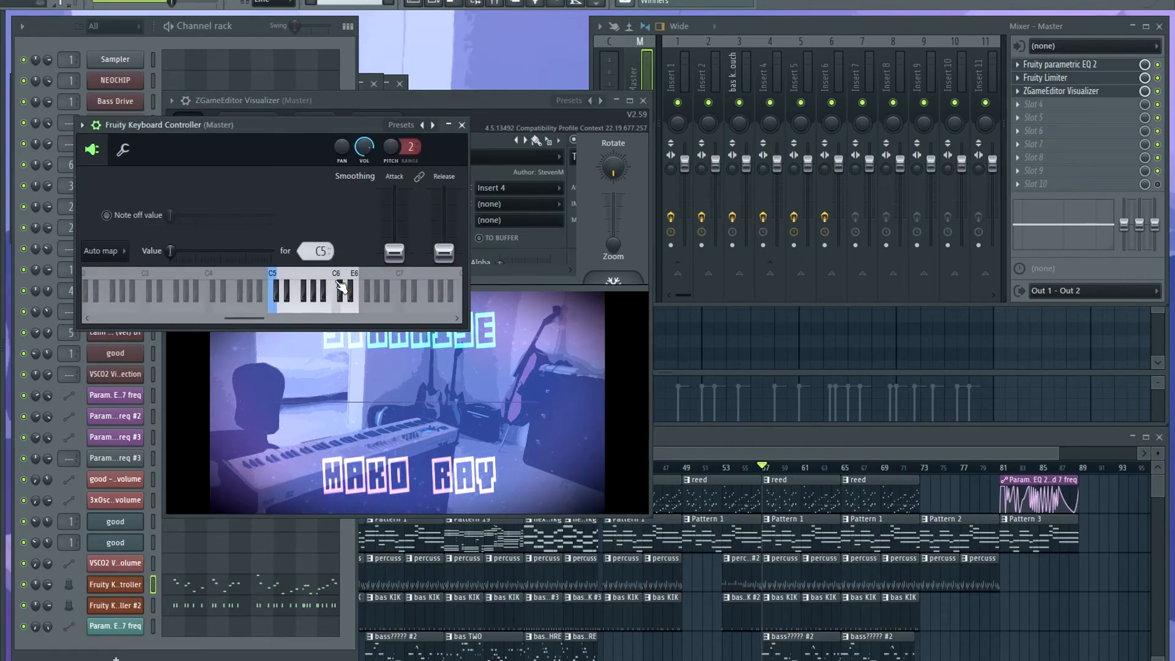
right_click(132, 595)
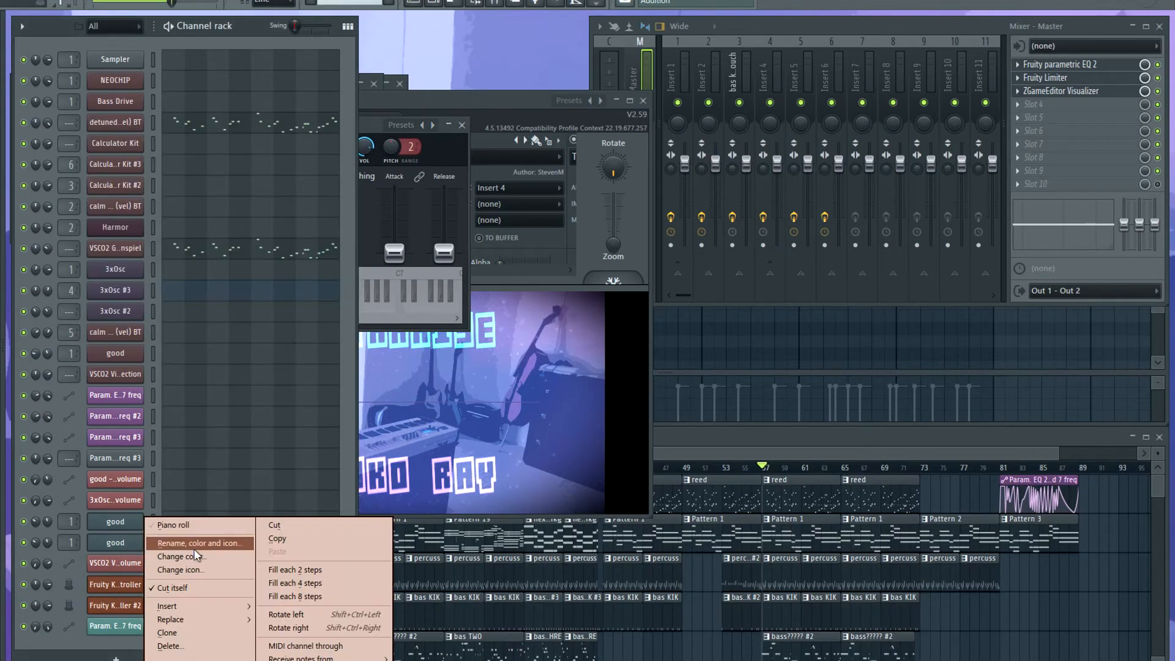
click(229, 526)
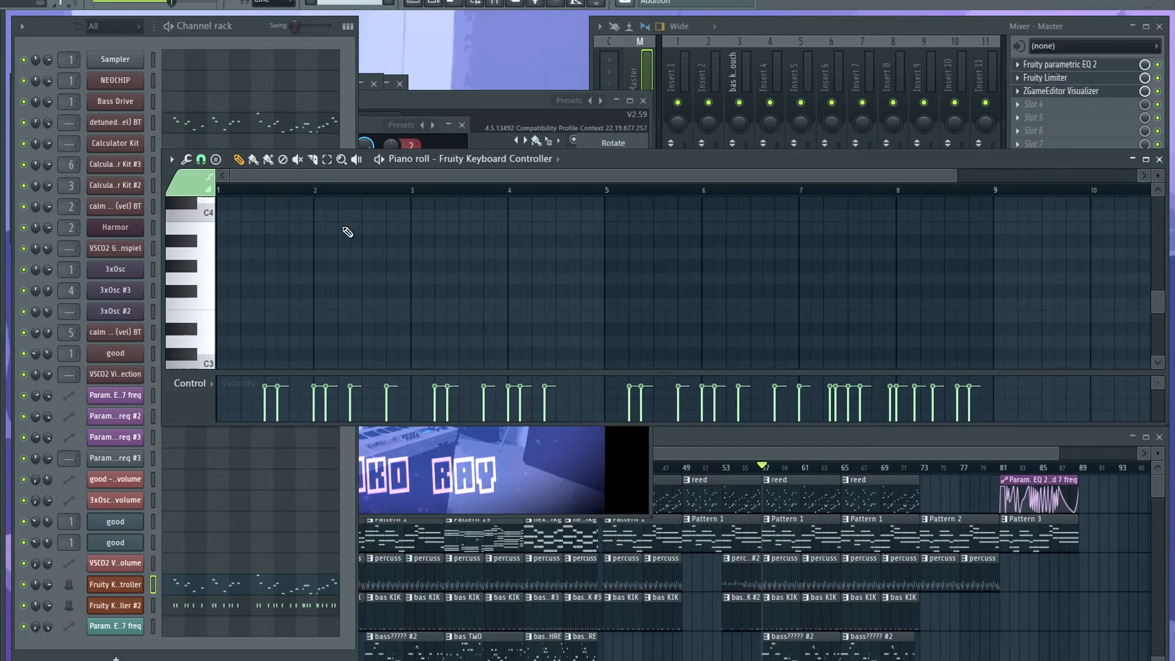
key(space)
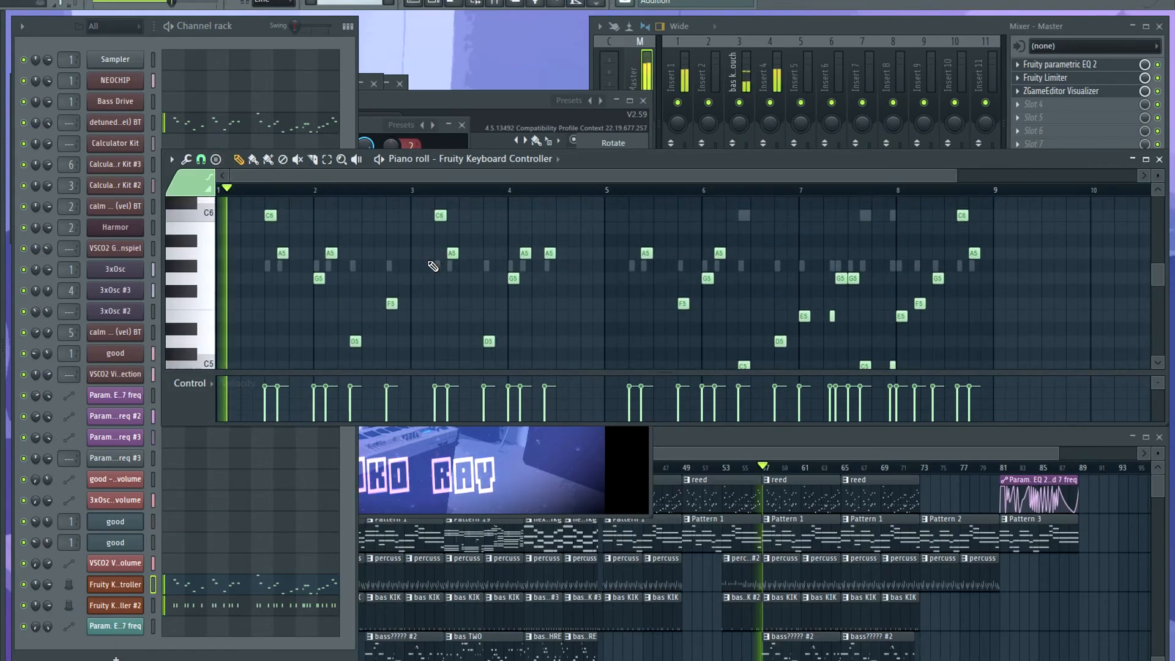
scroll(357, 325, down, 1)
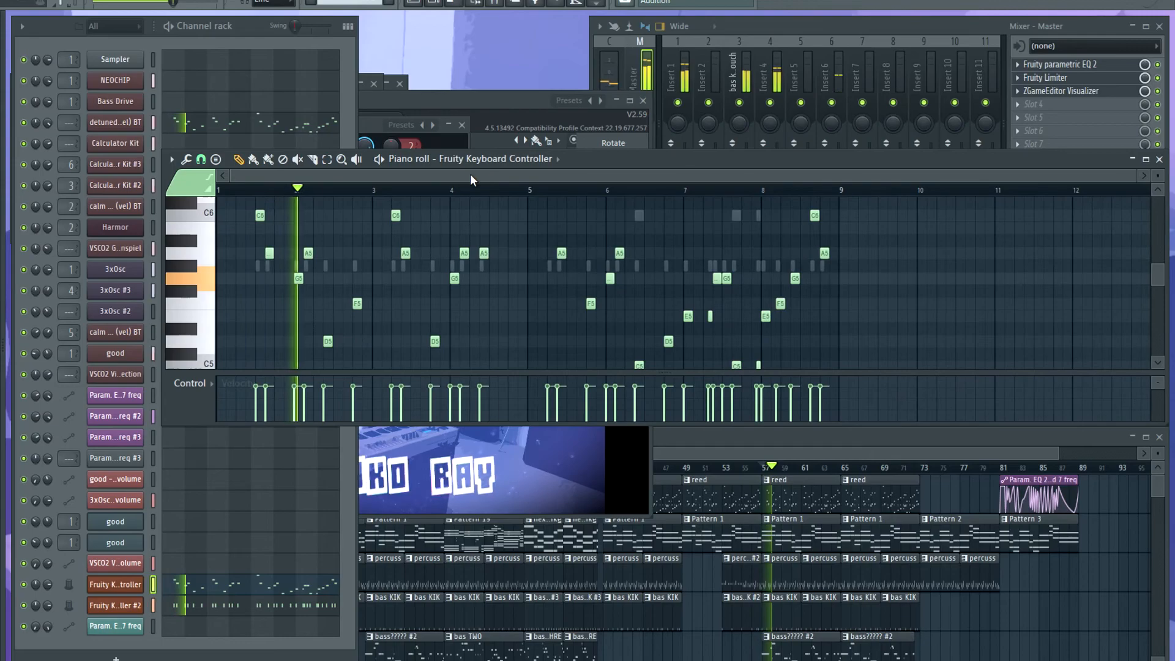
click(494, 100)
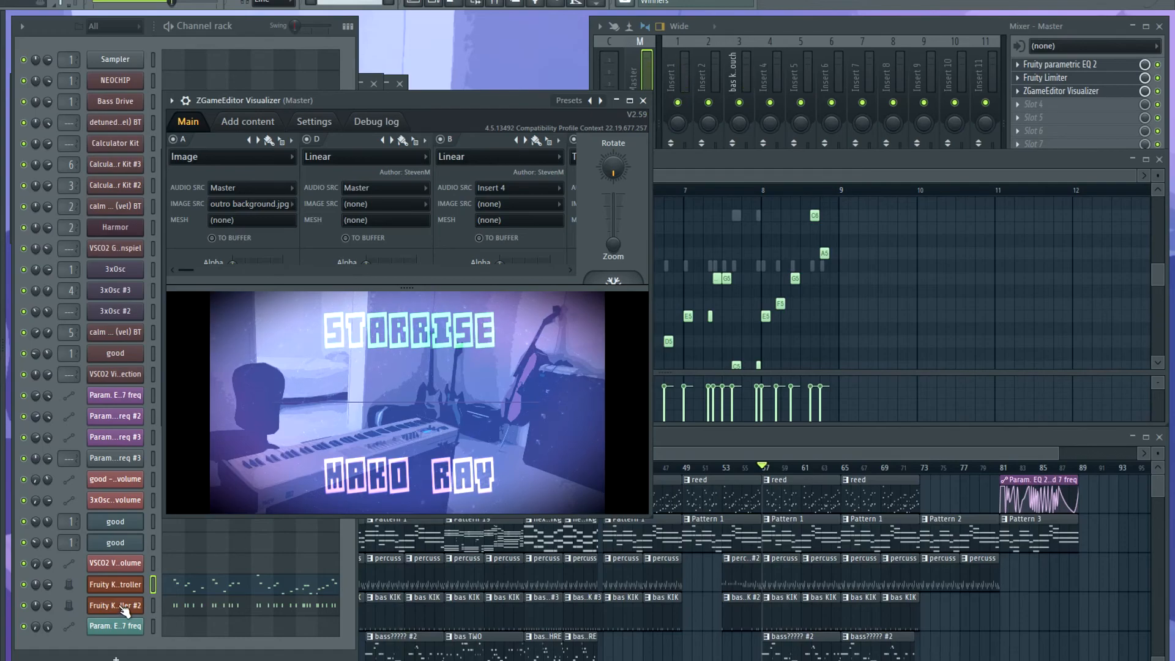
Restore the normal playlist size and examine the 3xOsc channel's oscillators and its miscellaneous settings.
click(741, 458)
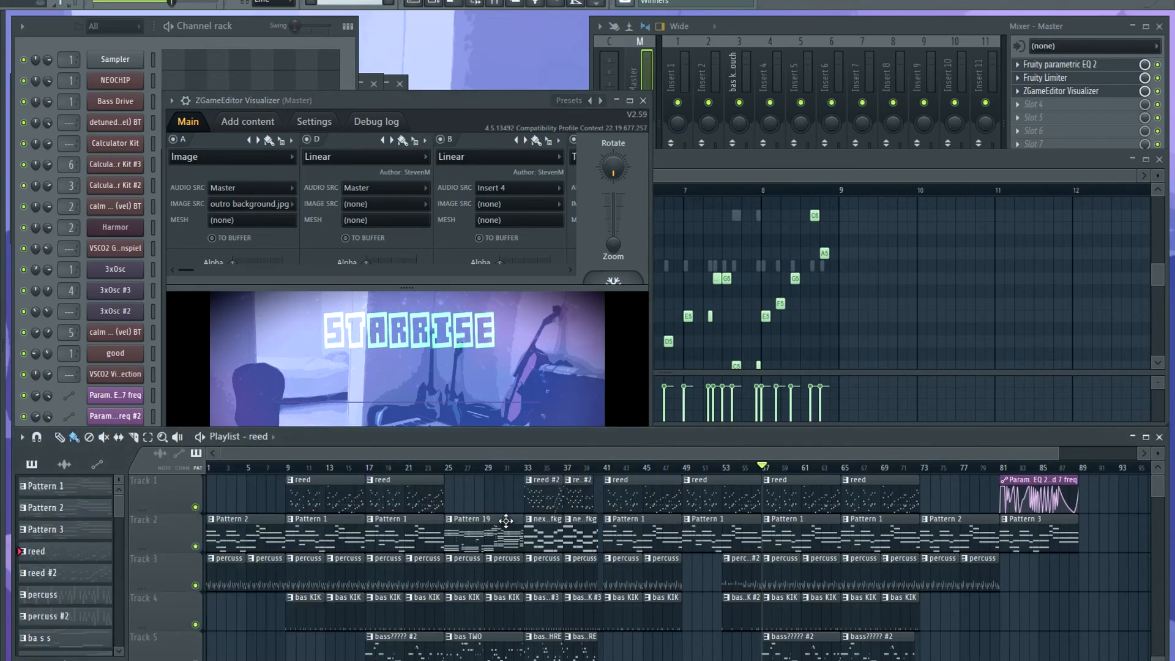
click(294, 467)
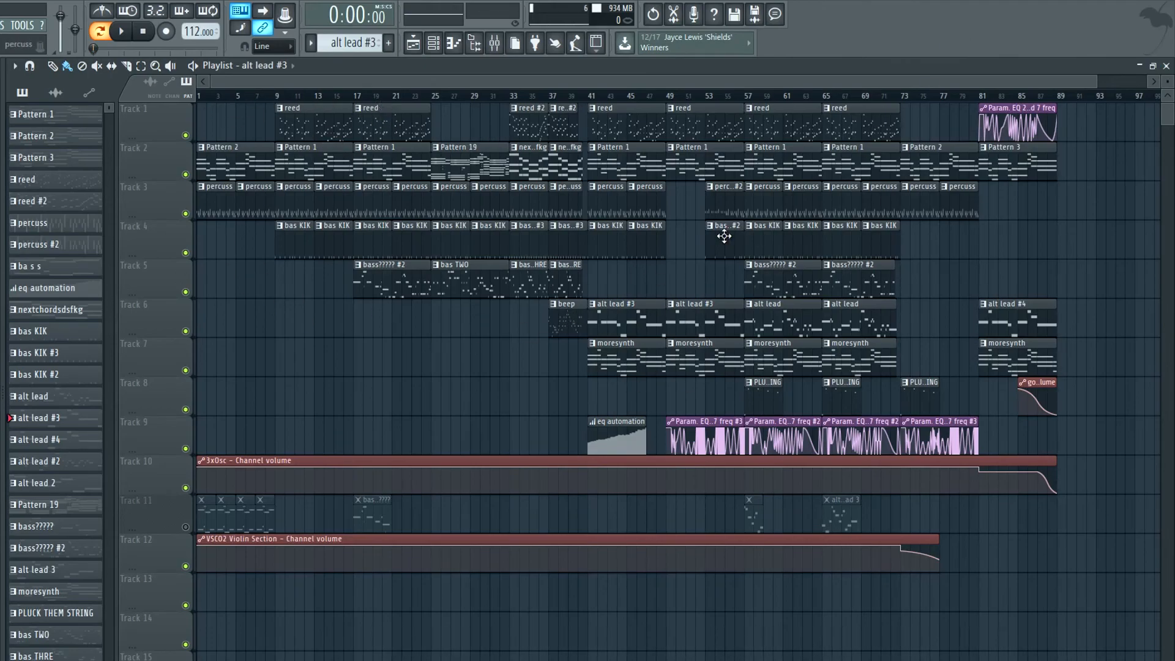
key(Return)
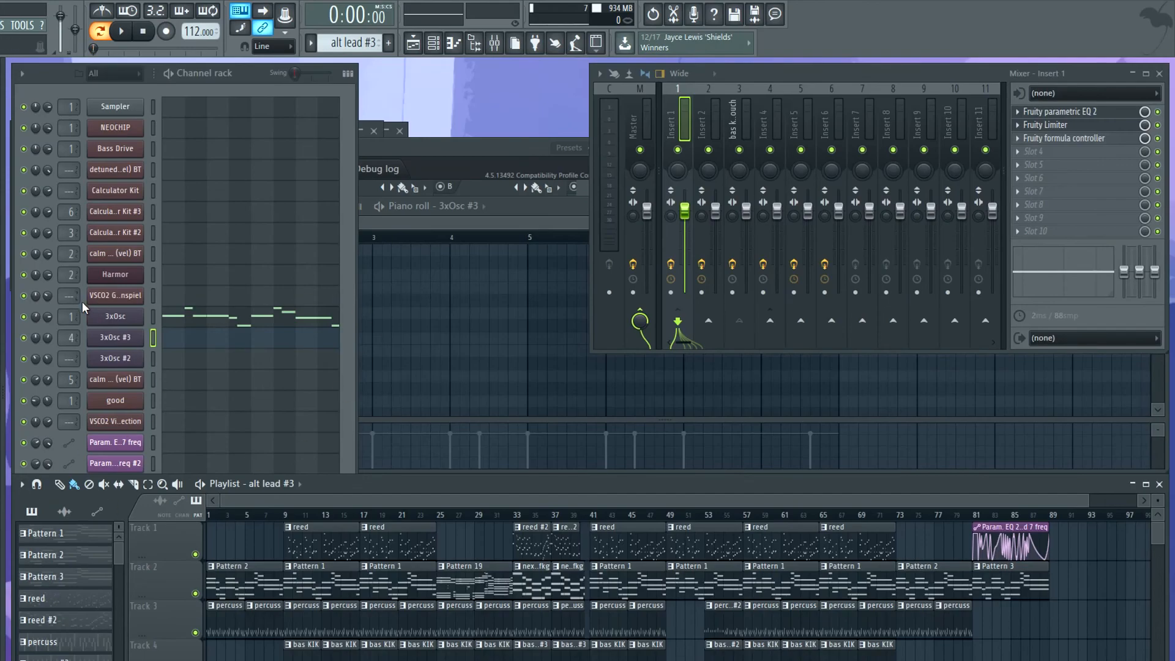
click(109, 318)
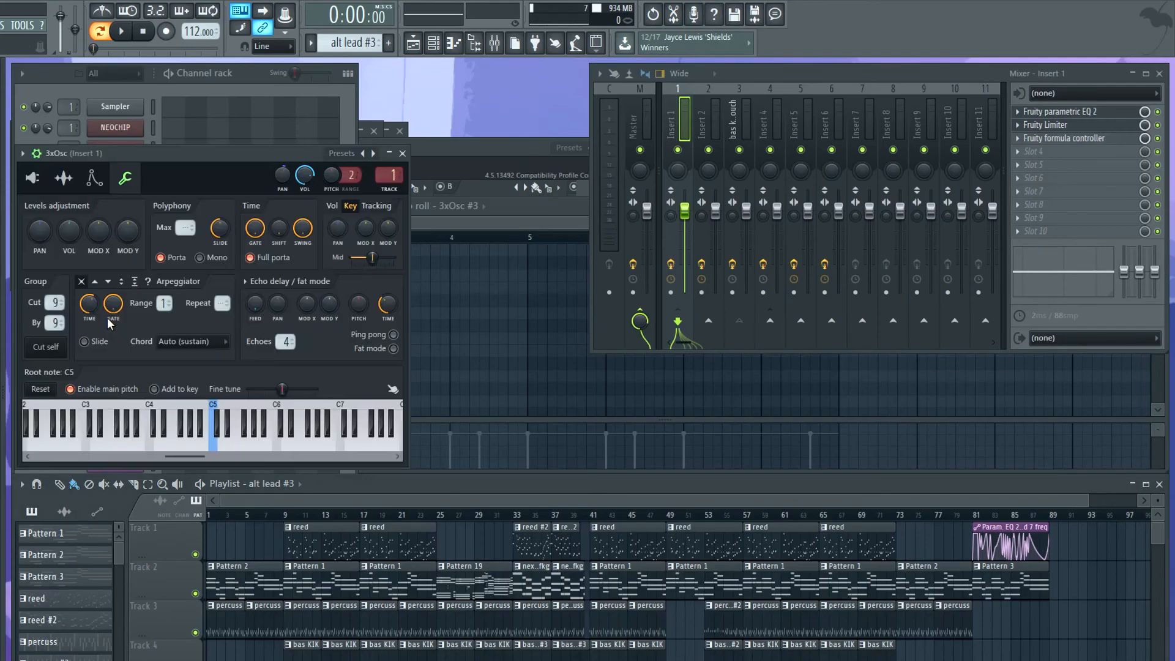
click(34, 179)
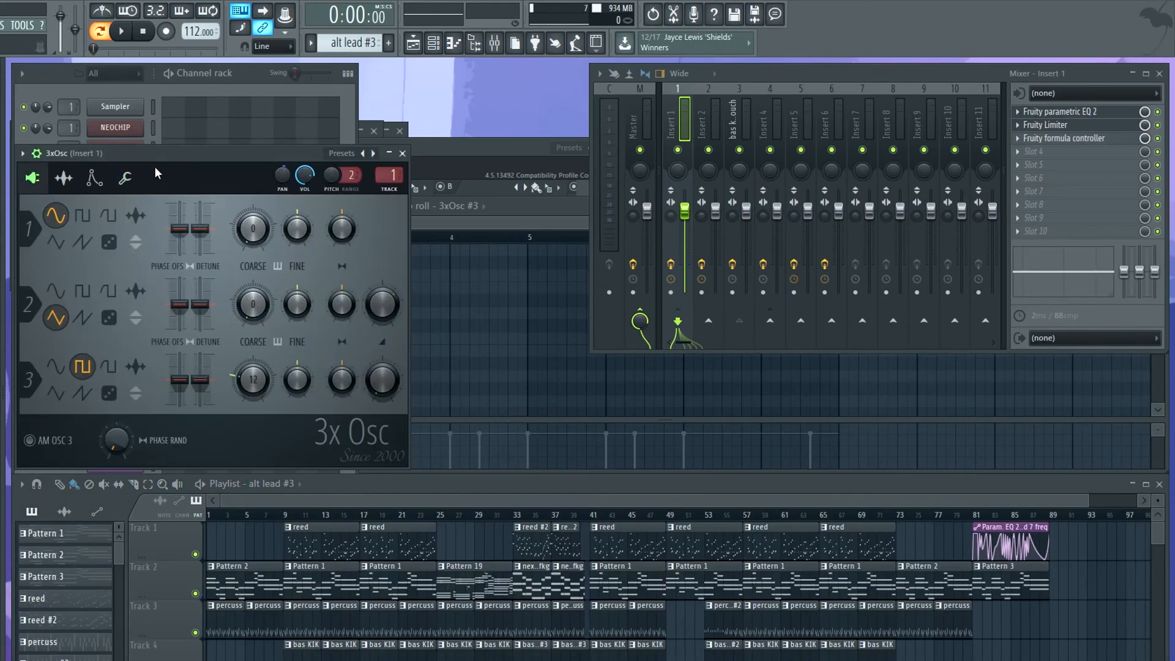
click(127, 179)
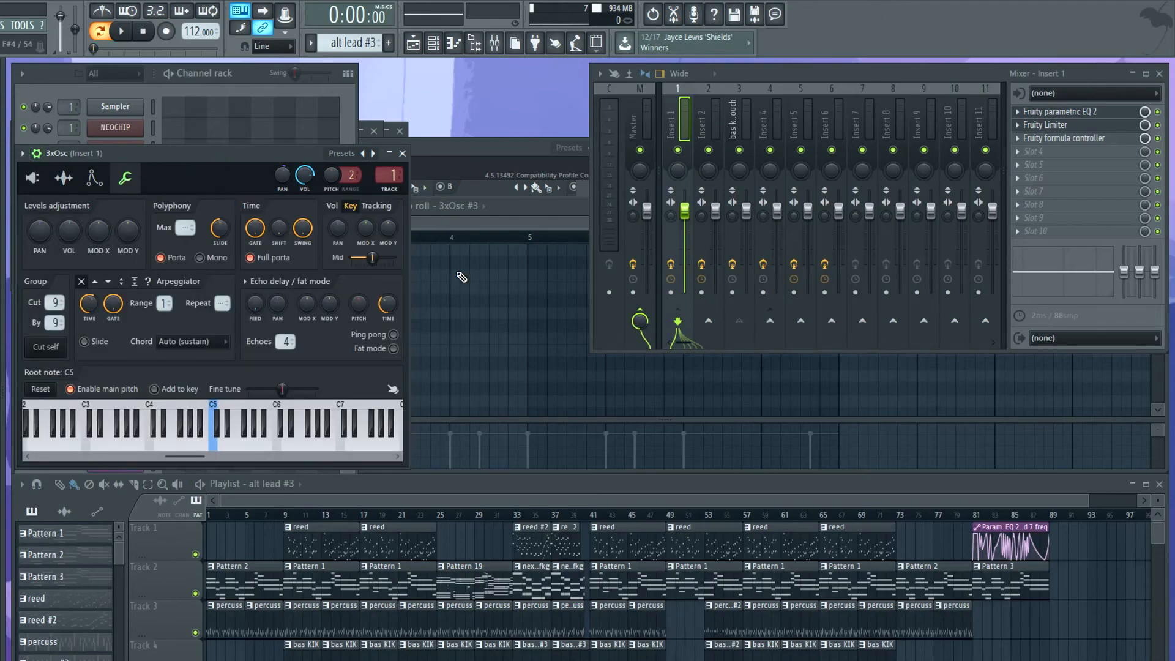
Look over the playlist's upper tracks and enlarge the playlist to view the full arrangement.
scroll(349, 565, down, 6)
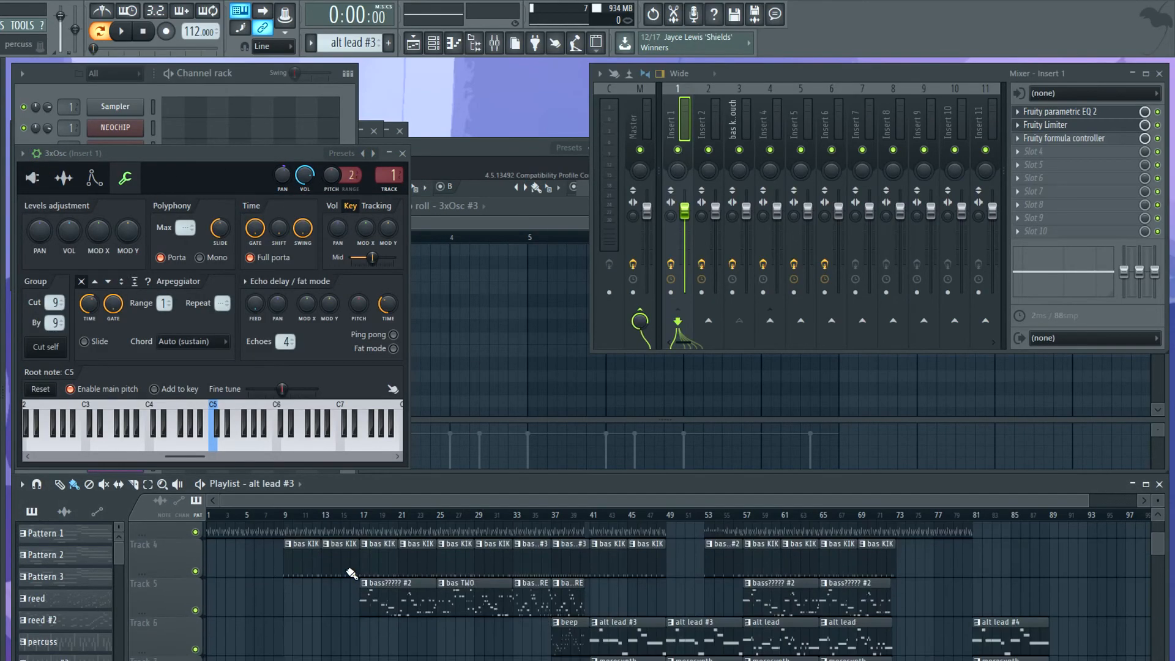
scroll(338, 562, up, 6)
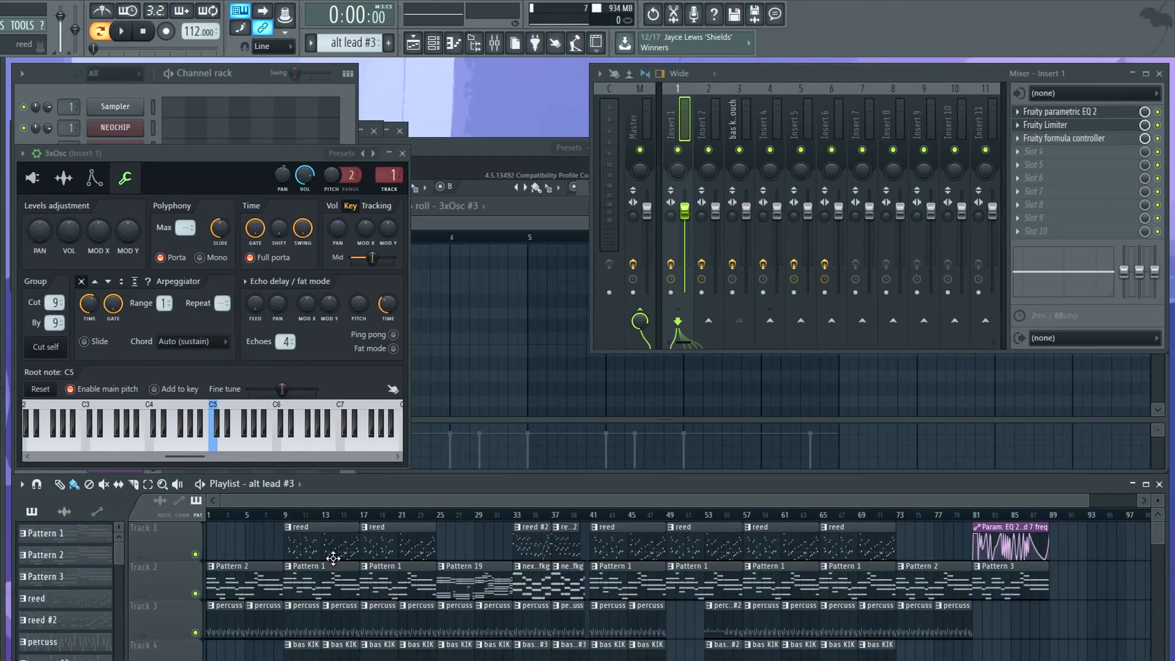
scroll(420, 592, down, 3)
scroll(416, 585, up, 3)
scroll(418, 583, down, 2)
scroll(418, 582, up, 2)
key(Return)
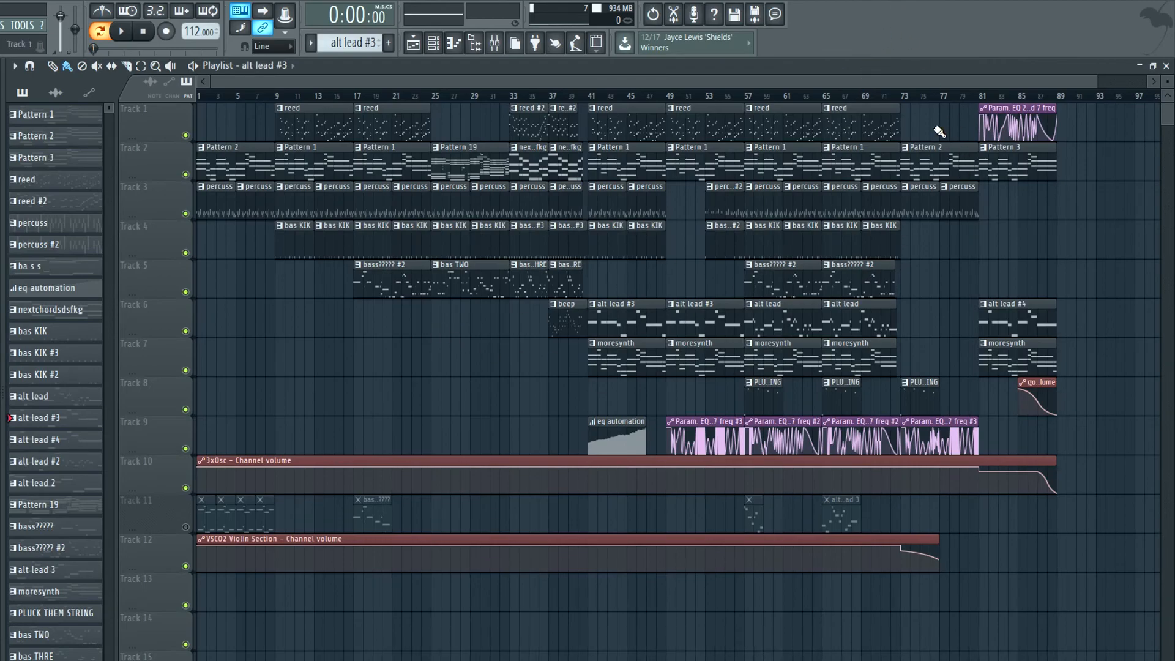
drag(911, 85, 638, 71)
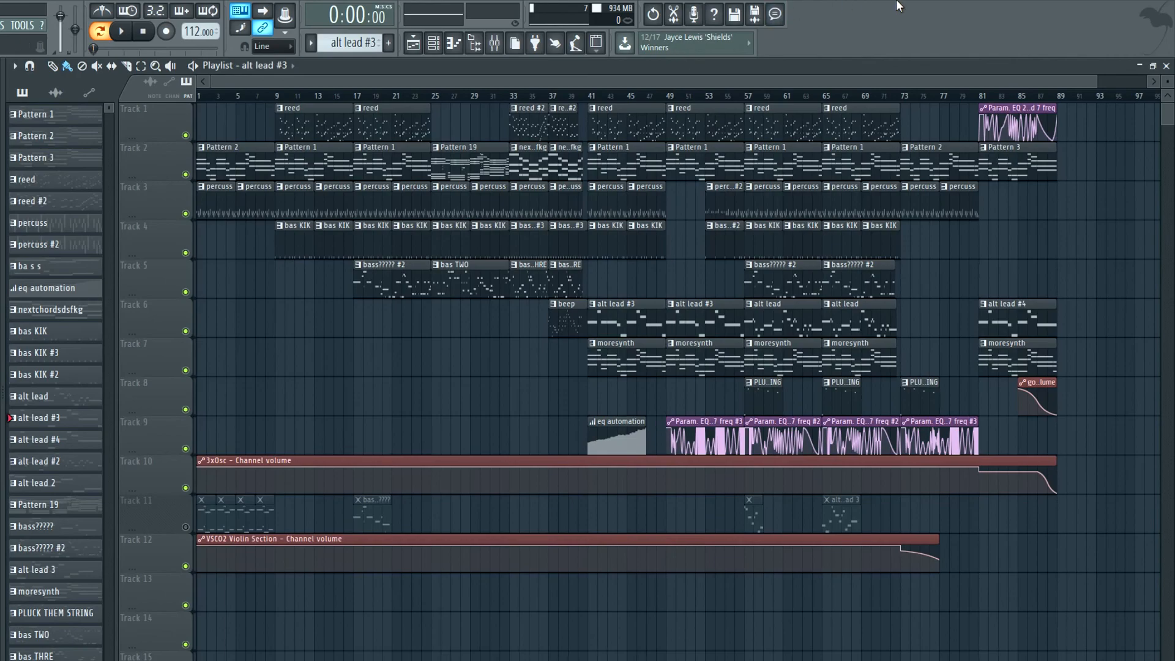